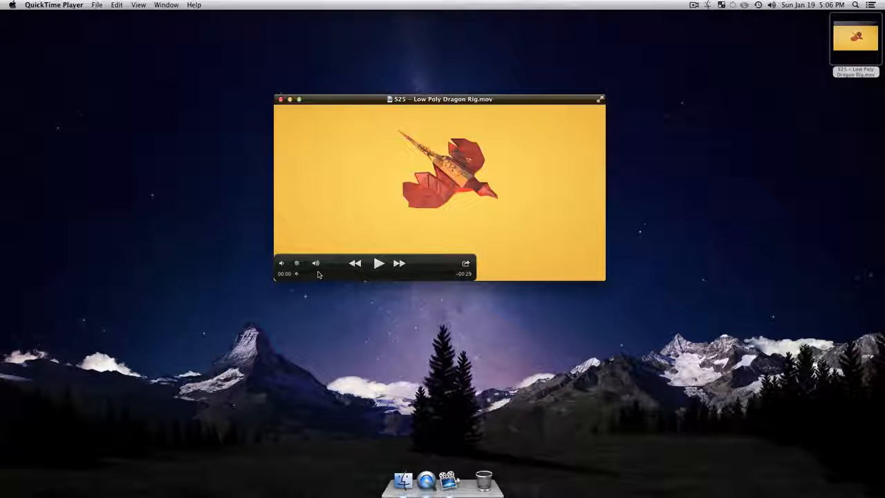
# - Play the opening part of the Low Poly Dragon Rig movie, pause it and minimize its window
pyautogui.click(378, 263)
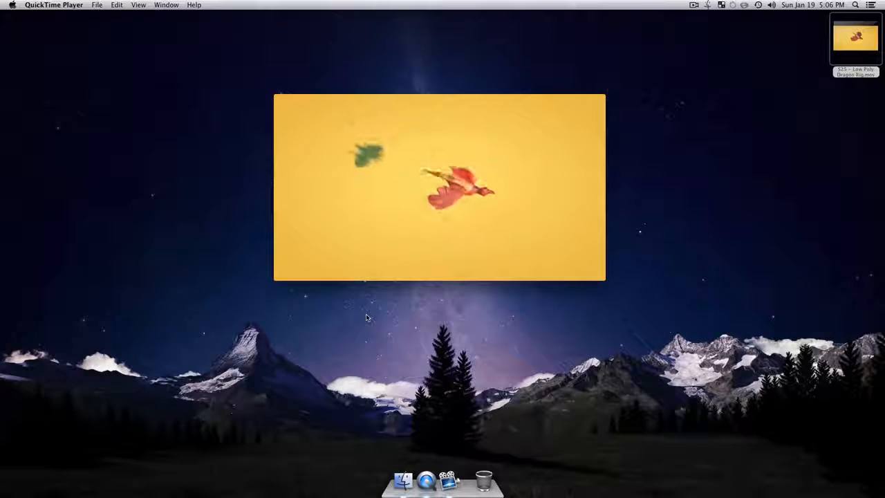
pyautogui.click(380, 264)
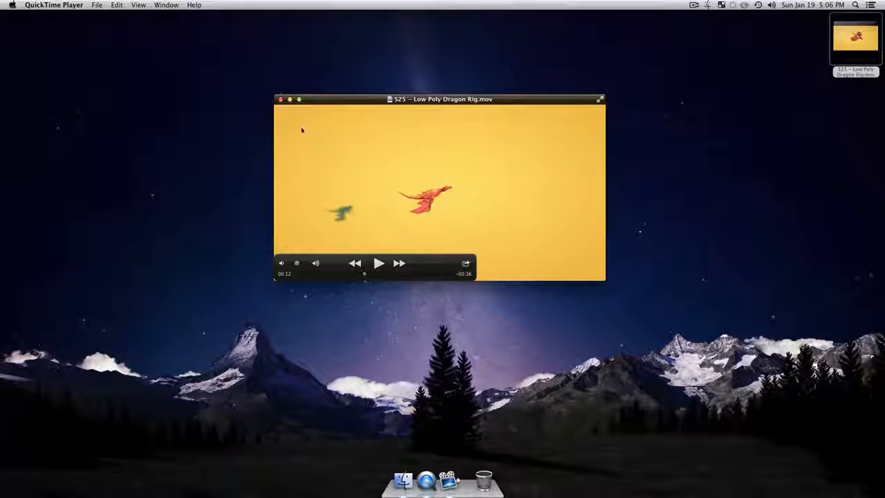
pyautogui.click(289, 99)
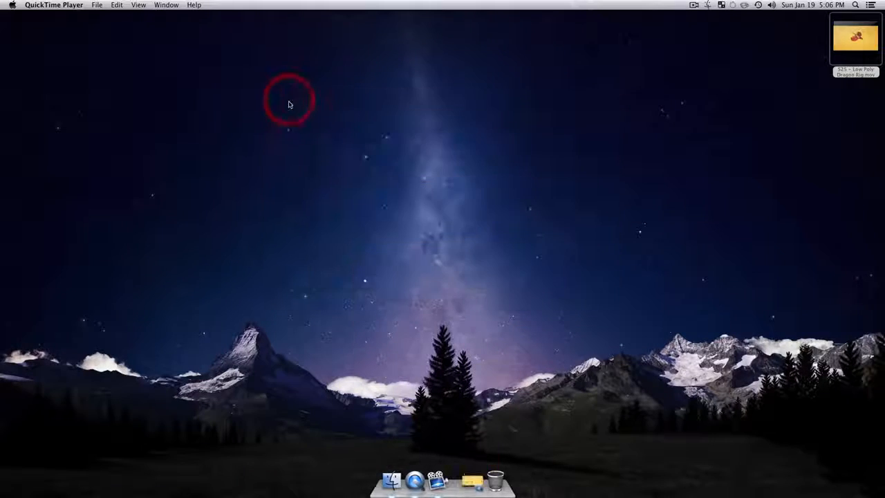
# - Find and launch CINEMA 4D, choosing the full version instead of the Lite one
pyautogui.moveTo(304, 205); pyautogui.dragTo(495, 307)
pyautogui.hotkey('ctrl', 'space')
pyautogui.write('cin')
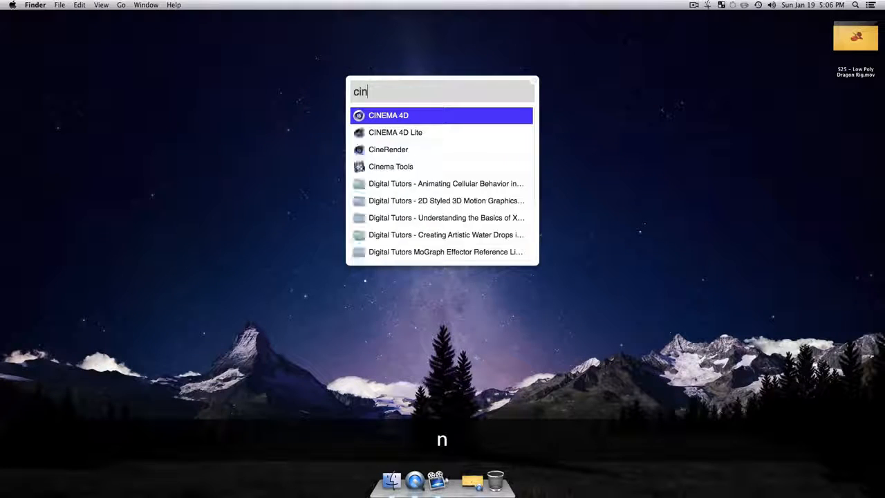
pyautogui.press('Return')
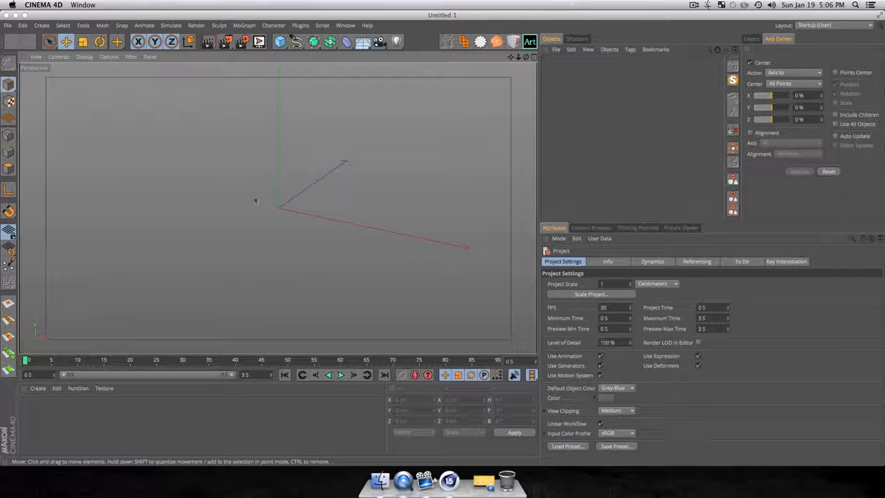
# - Add a cube primitive to the empty scene and make it editable
pyautogui.press('3')
pyautogui.moveTo(255, 201); pyautogui.dragTo(289, 172)
pyautogui.moveTo(381, 178); pyautogui.dragTo(243, 203)
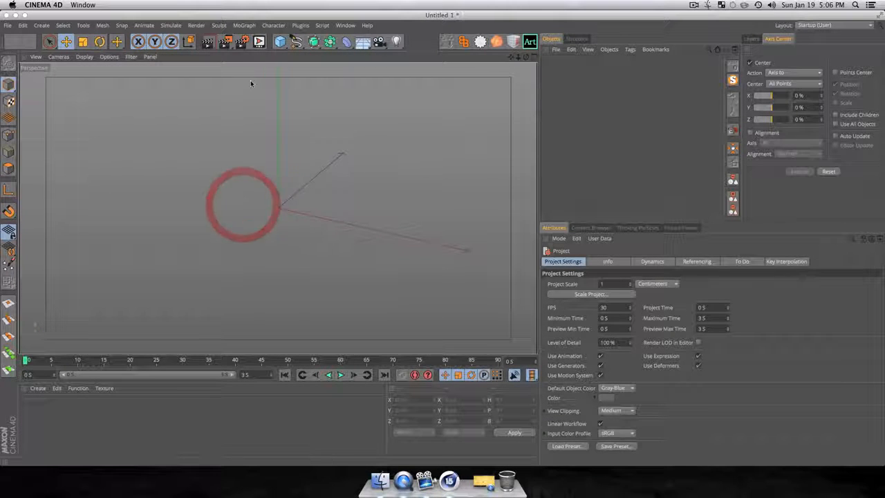
pyautogui.click(280, 42)
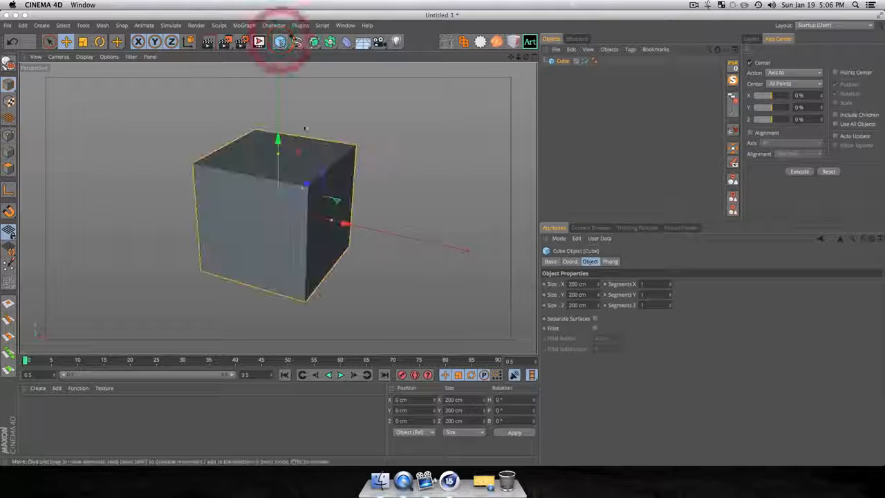
pyautogui.click(565, 61)
pyautogui.press('c')
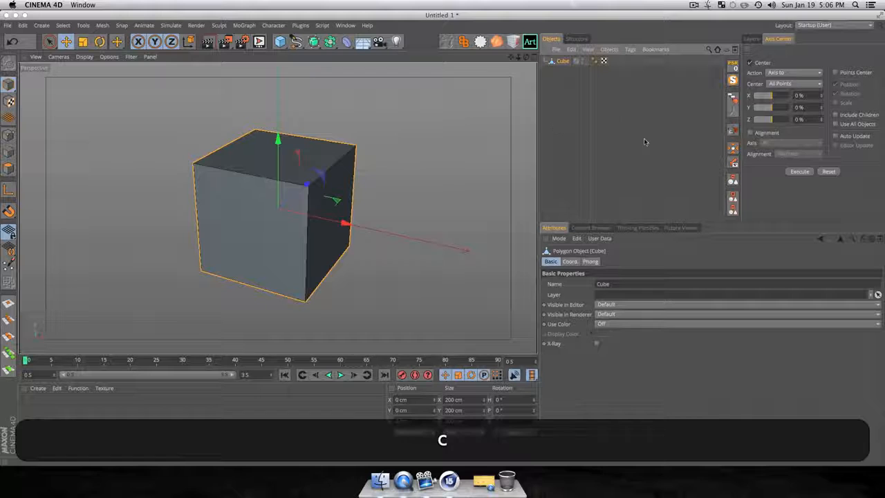
# - Move the cube's axis to its lower side edge by applying axis center offsets of -100% in X and -100% in Y
pyautogui.press('3')
pyautogui.moveTo(230, 243); pyautogui.dragTo(325, 206)
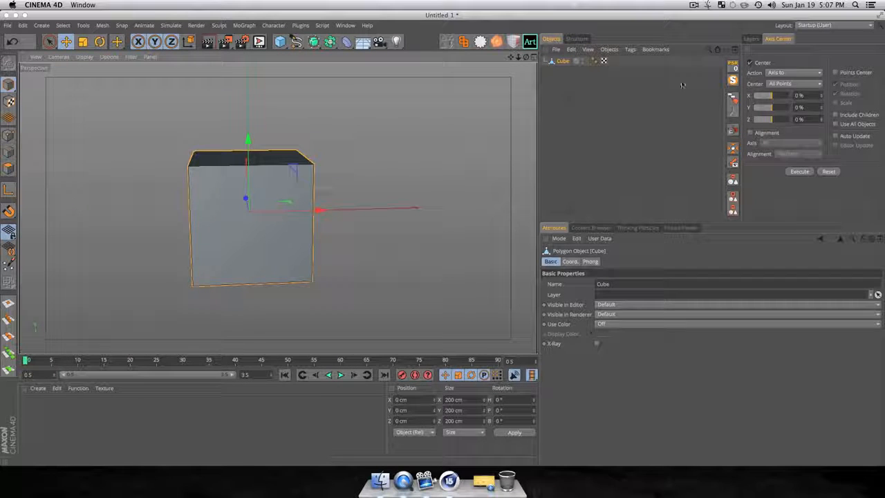
pyautogui.click(763, 96)
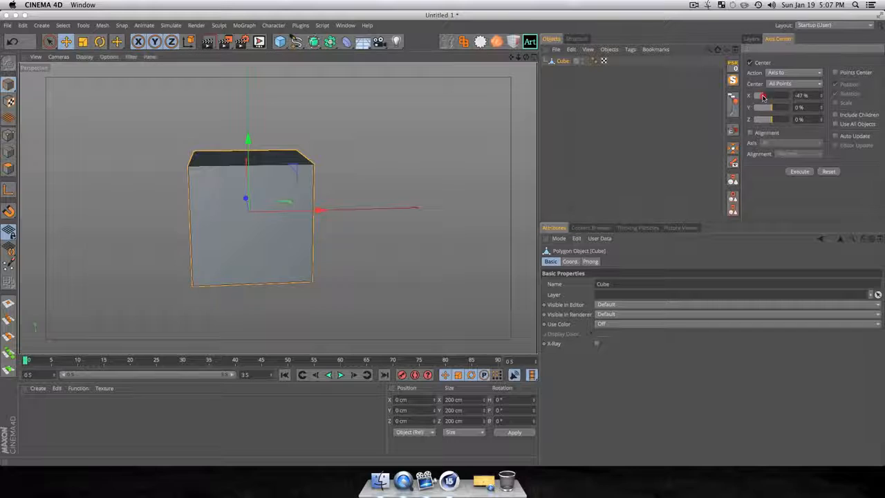
pyautogui.click(799, 171)
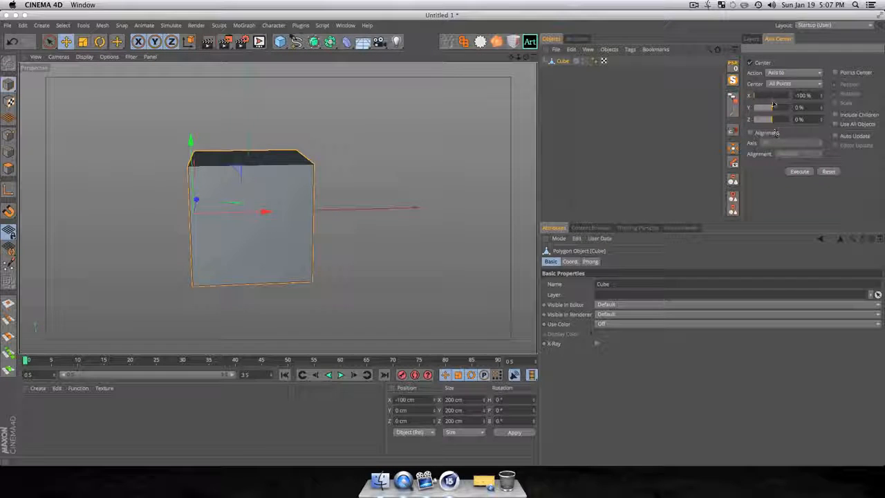
pyautogui.click(800, 172)
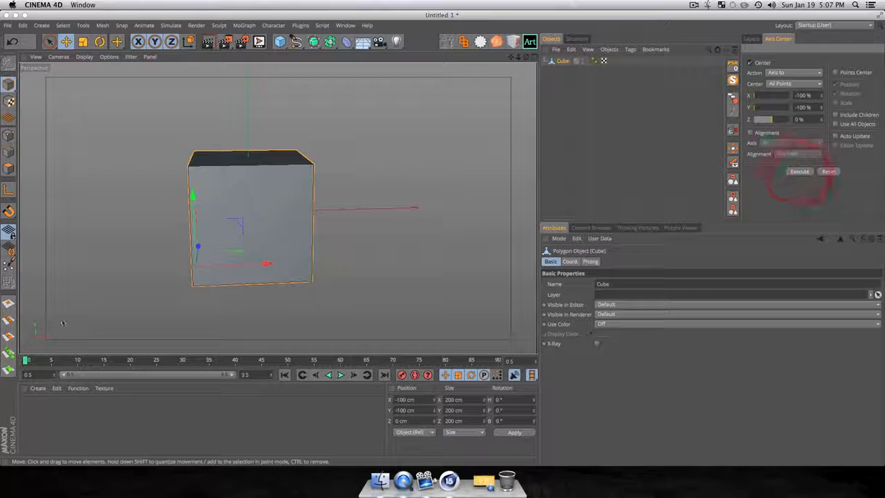
# - Reset the cube's position, scale and rotation so that its axis sits at the world origin
pyautogui.press('3')
pyautogui.moveTo(215, 284); pyautogui.dragTo(164, 267)
pyautogui.click(732, 67)
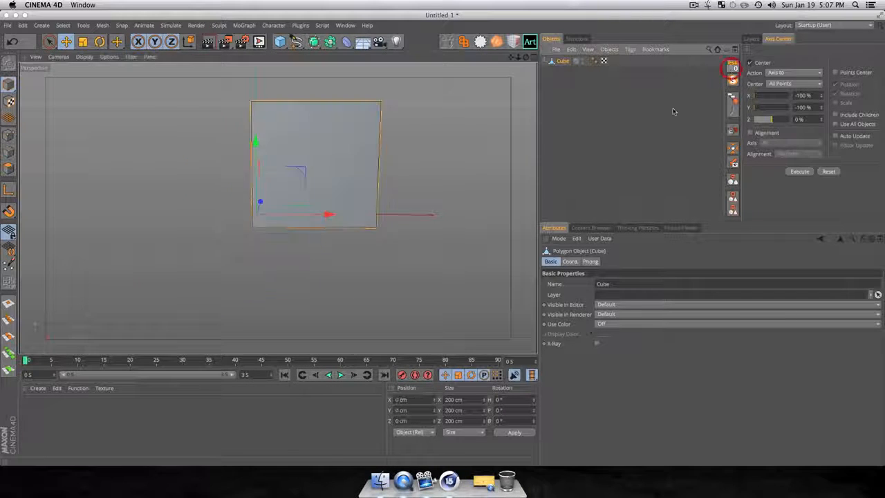
# - Scale the cube narrower along X to about 142.7 cm
pyautogui.press('3')
pyautogui.moveTo(414, 221); pyautogui.dragTo(385, 214)
pyautogui.press('t')
pyautogui.moveTo(332, 221); pyautogui.dragTo(309, 220)
# - Look up the axis commands in the command customization window with the name filter "ax", and close the window
pyautogui.rightClick(415, 42)
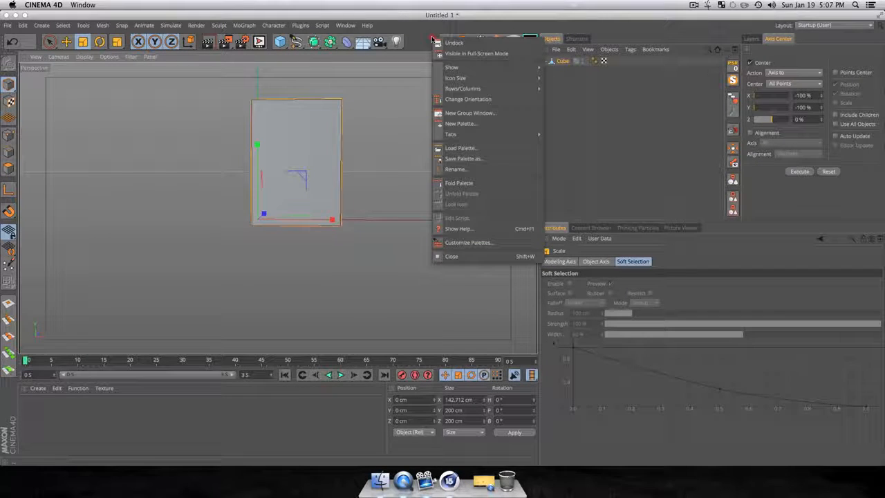
pyautogui.click(466, 228)
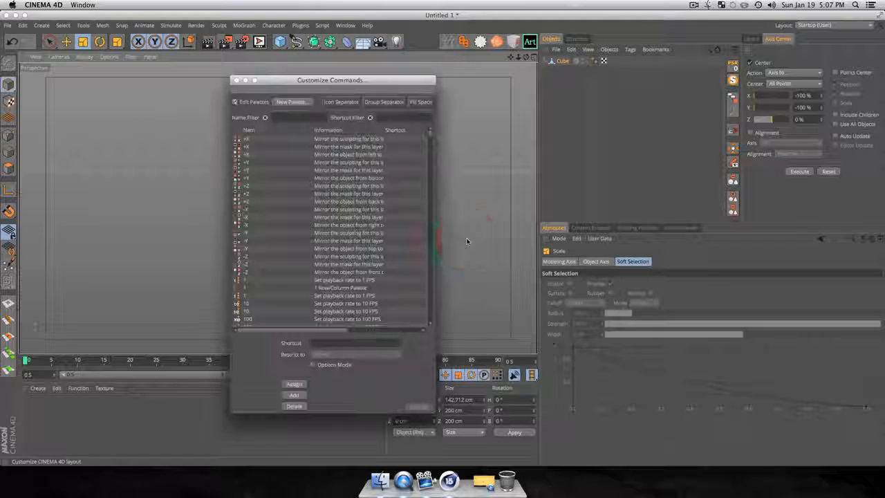
pyautogui.click(297, 117)
pyautogui.write('ax')
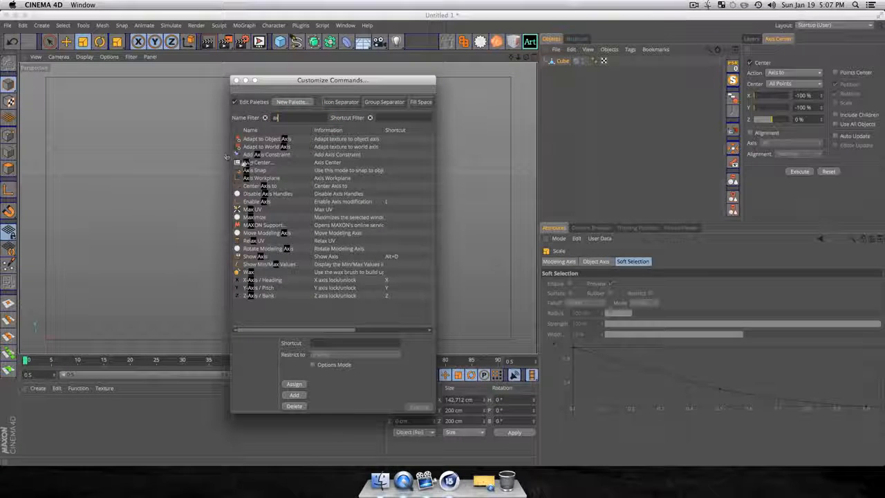
pyautogui.click(235, 80)
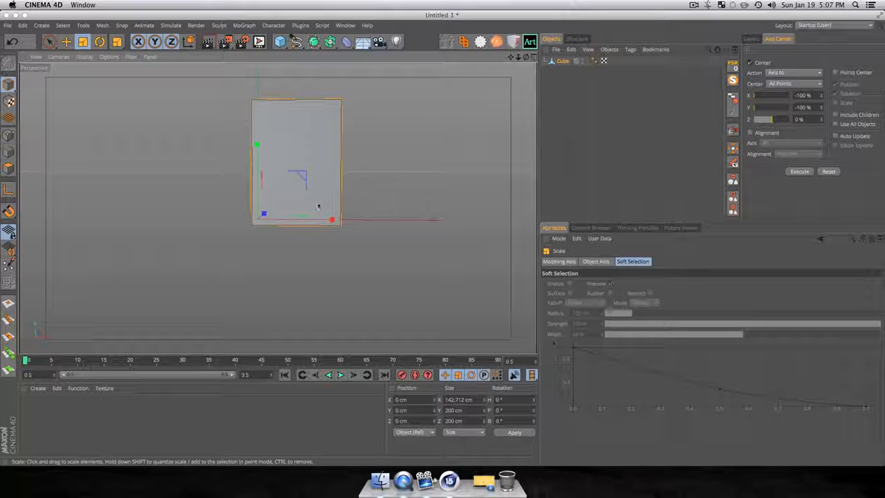
# - Scale the cube's height along Y down to about 135.3 cm
pyautogui.moveTo(263, 144); pyautogui.dragTo(260, 167)
pyautogui.press('3')
pyautogui.moveTo(420, 198); pyautogui.dragTo(449, 254)
# - Show the grid in the perspective view to examine the cube against it from several angles, and hide the grid again
pyautogui.click(131, 57)
pyautogui.click(142, 208)
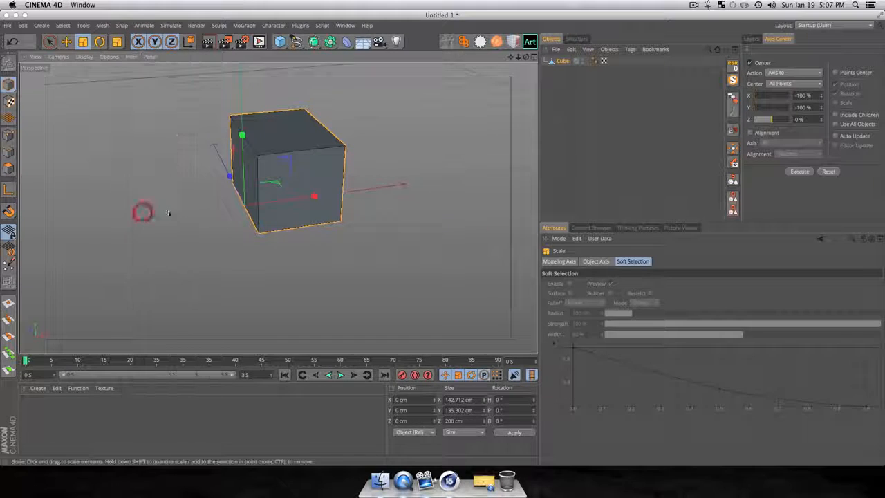
pyautogui.press('3')
pyautogui.moveTo(165, 212); pyautogui.dragTo(364, 249)
pyautogui.press('3')
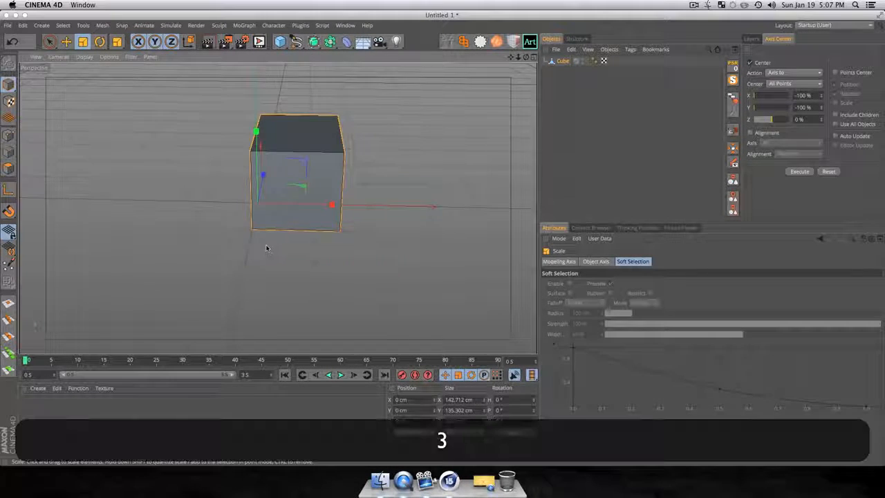
pyautogui.moveTo(267, 247); pyautogui.dragTo(340, 309)
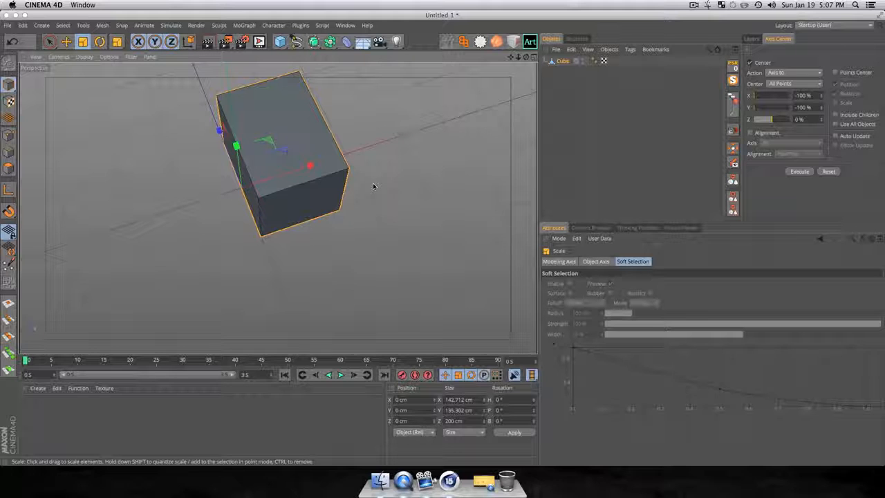
pyautogui.press('3')
pyautogui.moveTo(316, 242); pyautogui.dragTo(133, 55)
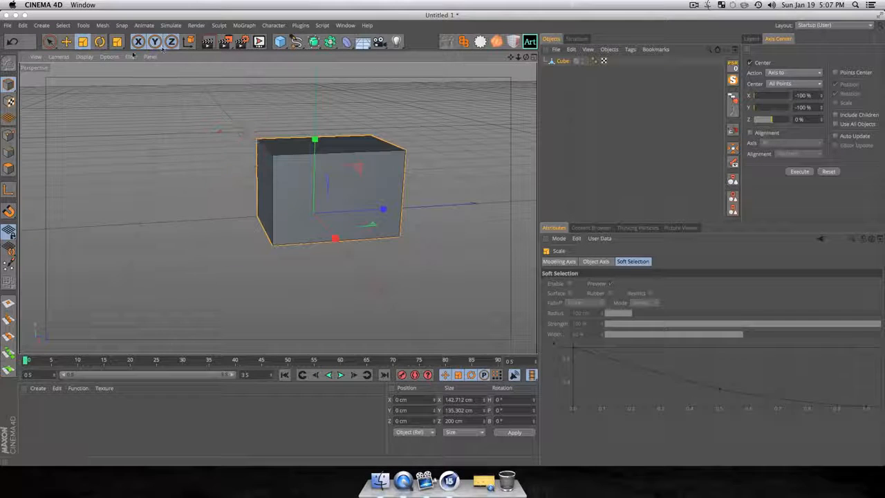
pyautogui.click(130, 56)
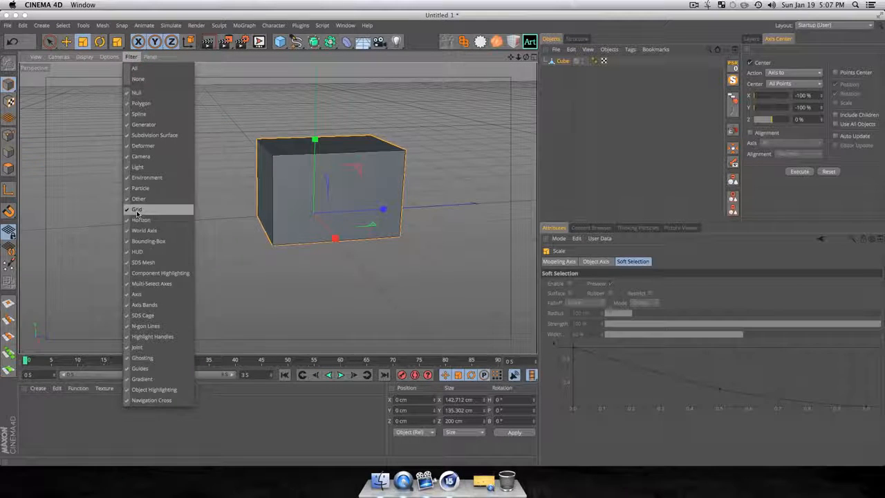
pyautogui.click(137, 211)
pyautogui.press('3')
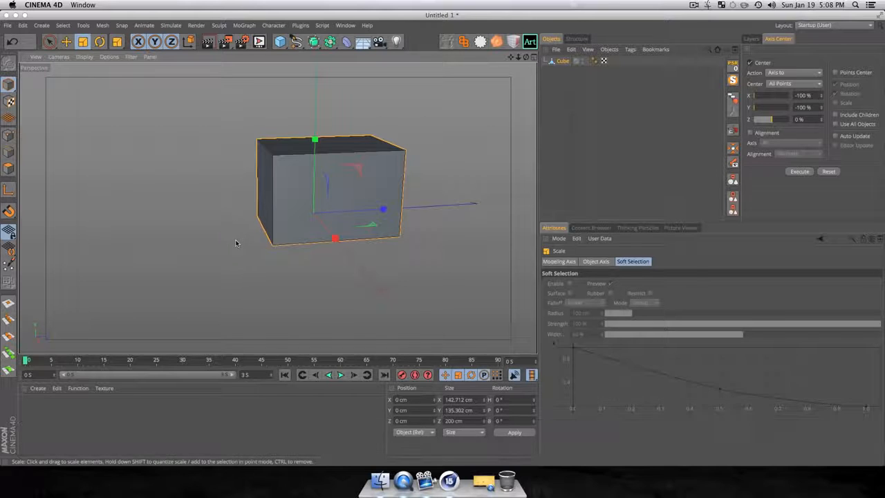
# - Switch to polygon mode and examine the cube's faces from several sides
pyautogui.press('3')
pyautogui.moveTo(278, 208); pyautogui.dragTo(302, 235)
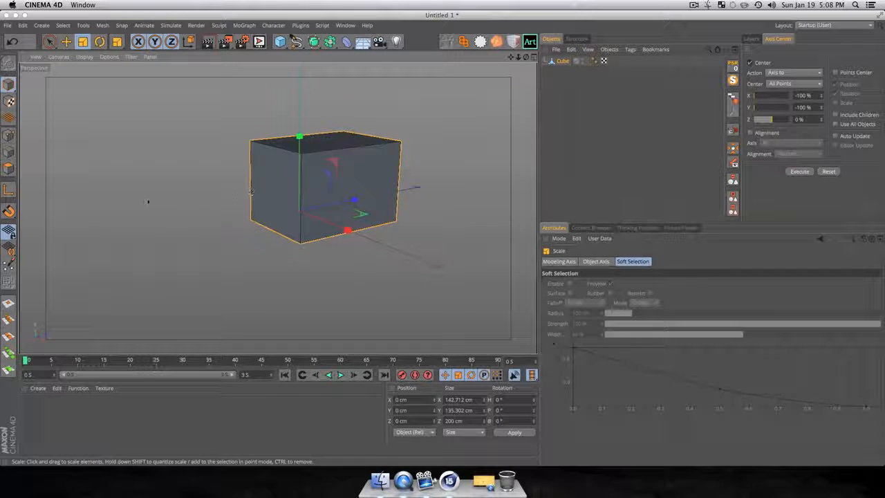
pyautogui.click(8, 169)
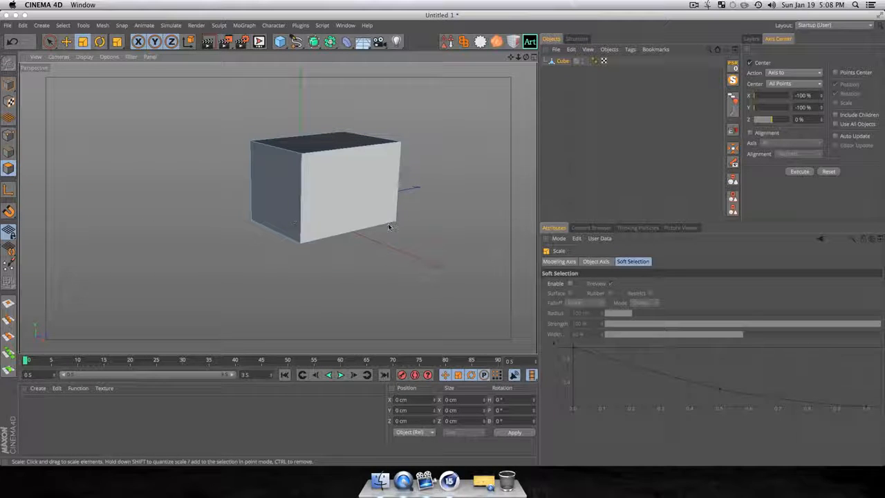
pyautogui.press('3')
pyautogui.moveTo(304, 221); pyautogui.dragTo(206, 311)
# - Rename the cube object as Dragon and add a Symmetry object as its parent
pyautogui.click(563, 61)
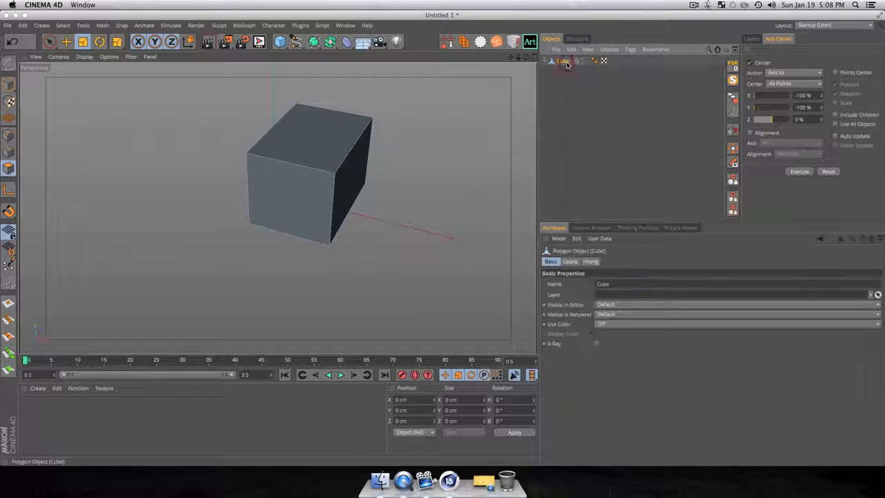
pyautogui.press('shift+super+a')
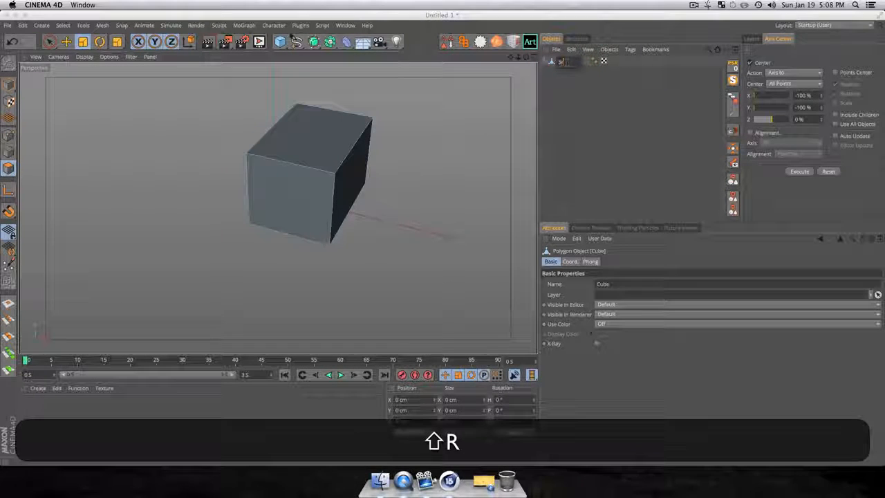
pyautogui.press('BackSpace')
pyautogui.write('Dragon')
pyautogui.press('Return')
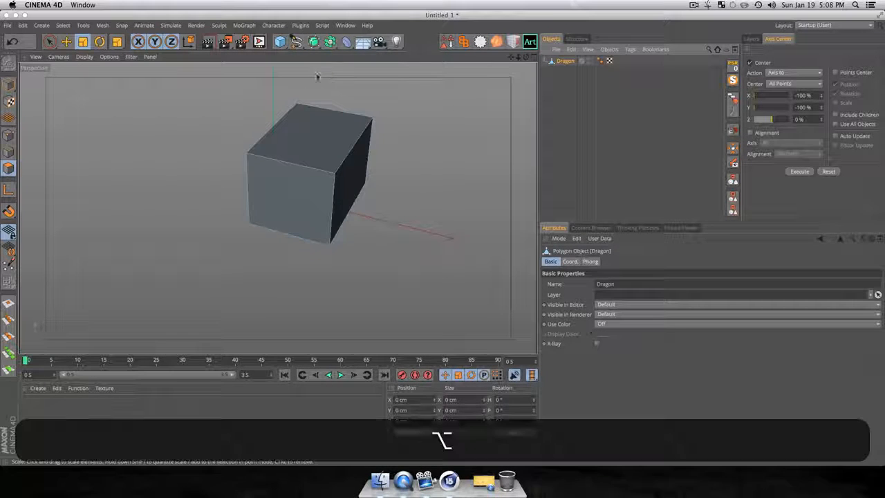
pyautogui.keyDown('alt'); pyautogui.click(332, 42); pyautogui.keyUp('alt')
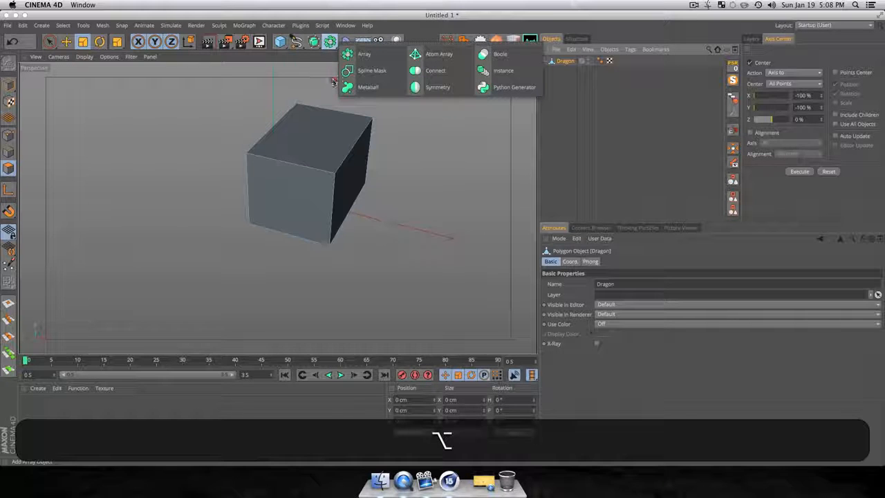
pyautogui.keyDown('alt'); pyautogui.click(438, 88); pyautogui.keyUp('alt')
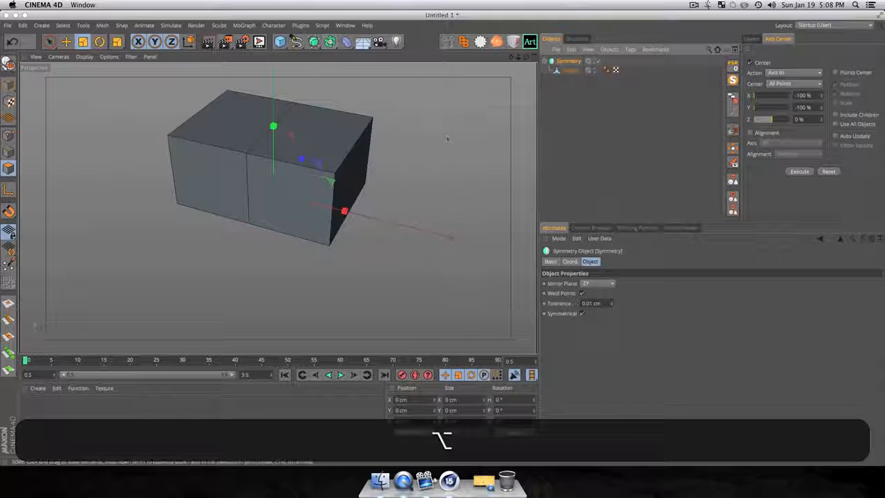
# - Scale the Dragon object in model mode to about 86.9 cm in X and 118.9 cm in Y
pyautogui.click(571, 70)
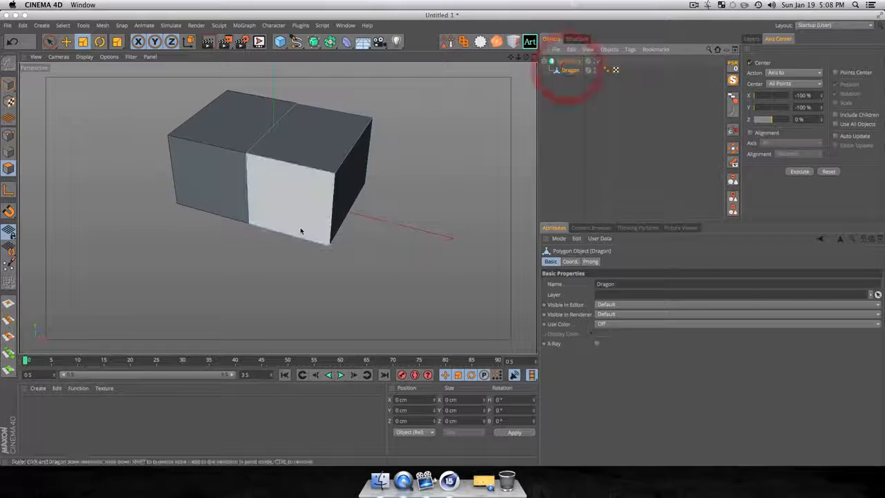
pyautogui.click(8, 83)
pyautogui.press('t')
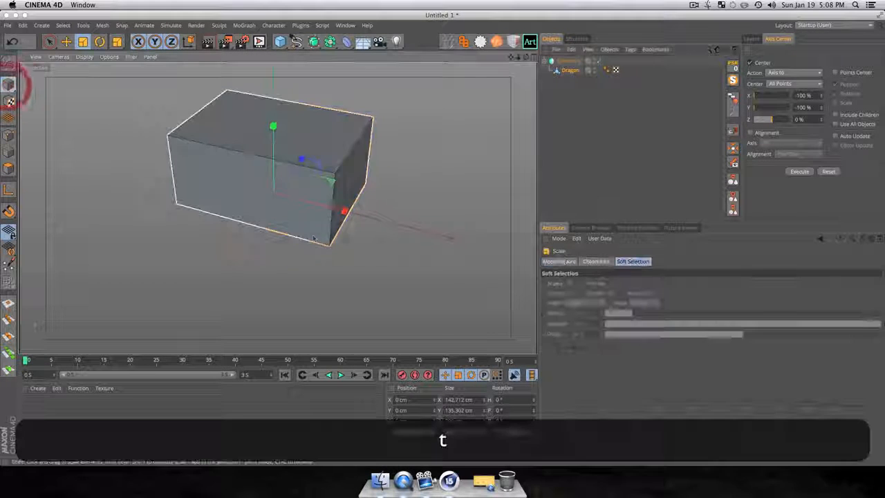
pyautogui.moveTo(344, 214); pyautogui.dragTo(316, 207)
pyautogui.press('3')
pyautogui.moveTo(351, 246); pyautogui.dragTo(453, 245)
pyautogui.moveTo(277, 208); pyautogui.dragTo(211, 229)
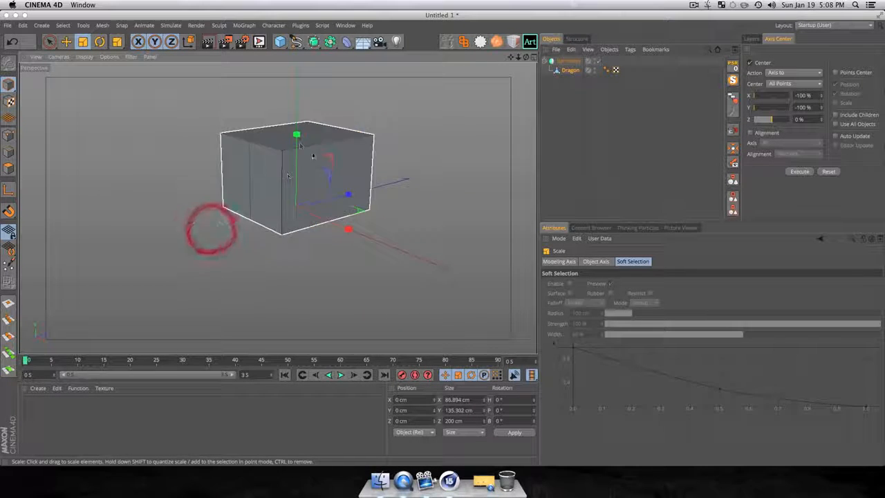
pyautogui.moveTo(297, 135); pyautogui.dragTo(294, 150)
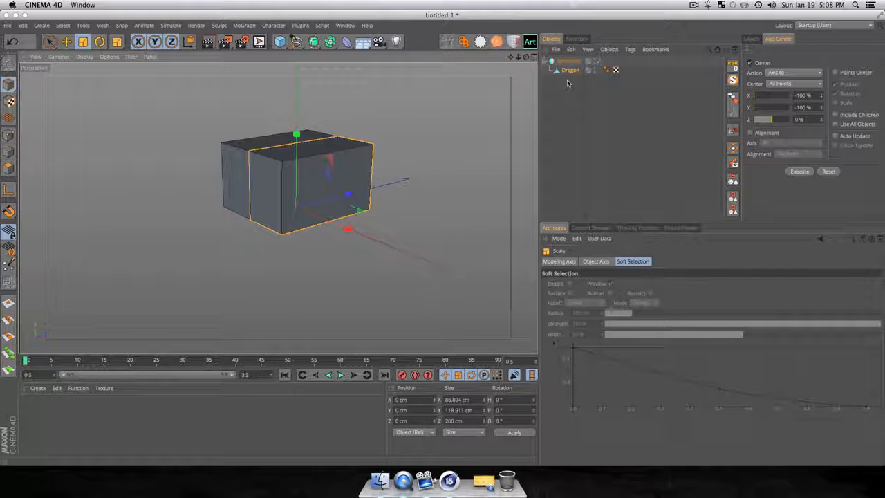
pyautogui.click(570, 71)
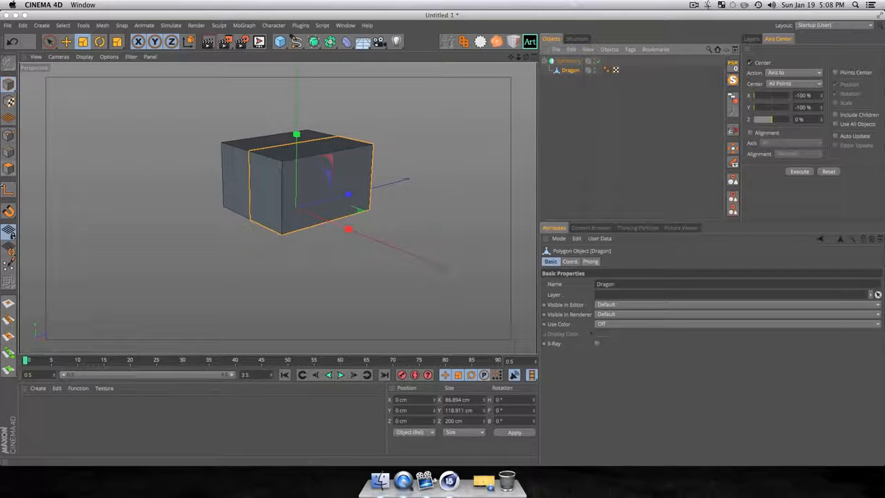
# - Switch to polygon mode and select the Dragon's large outer side face
pyautogui.click(8, 168)
pyautogui.press('3')
pyautogui.moveTo(408, 246); pyautogui.dragTo(422, 266)
pyautogui.click(344, 190)
pyautogui.press('t')
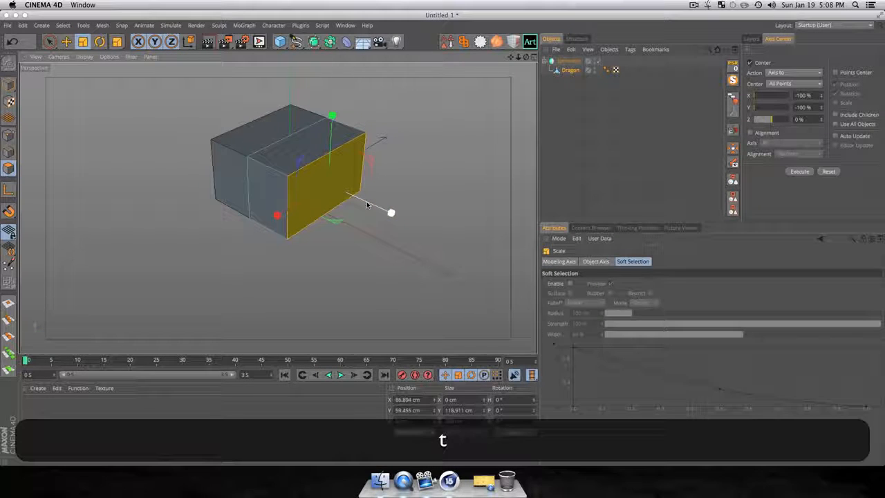
# - Try extruding the selected side face outward and along the body, and undo the extrusions
pyautogui.press('super+e')
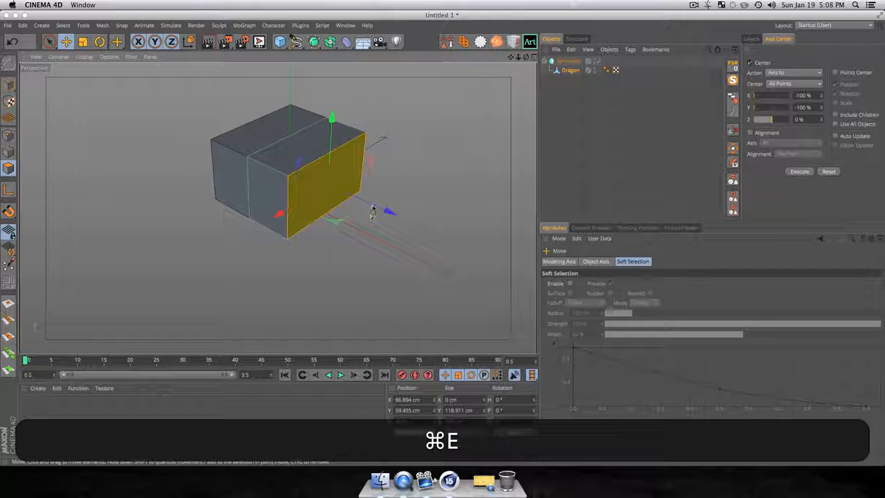
pyautogui.press('e')
pyautogui.keyDown('super'); pyautogui.moveTo(389, 212); pyautogui.dragTo(243, 325); pyautogui.keyUp('super')
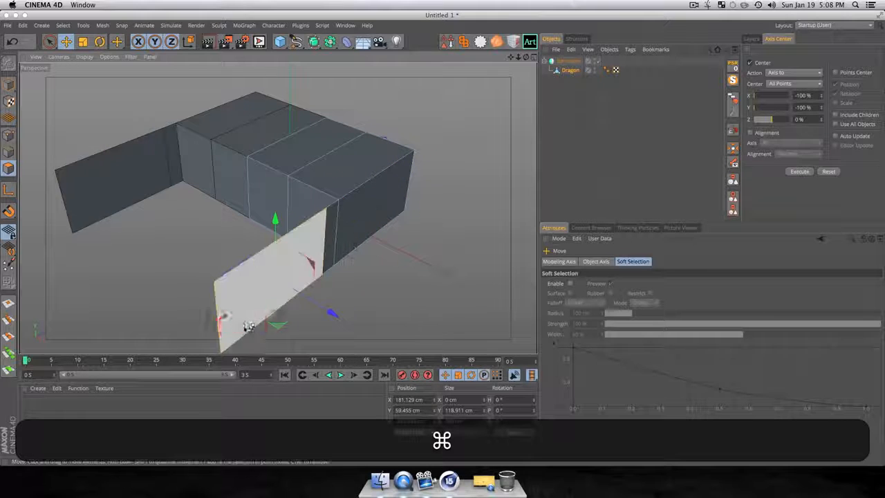
pyautogui.press('super+z')
pyautogui.press('super+z')
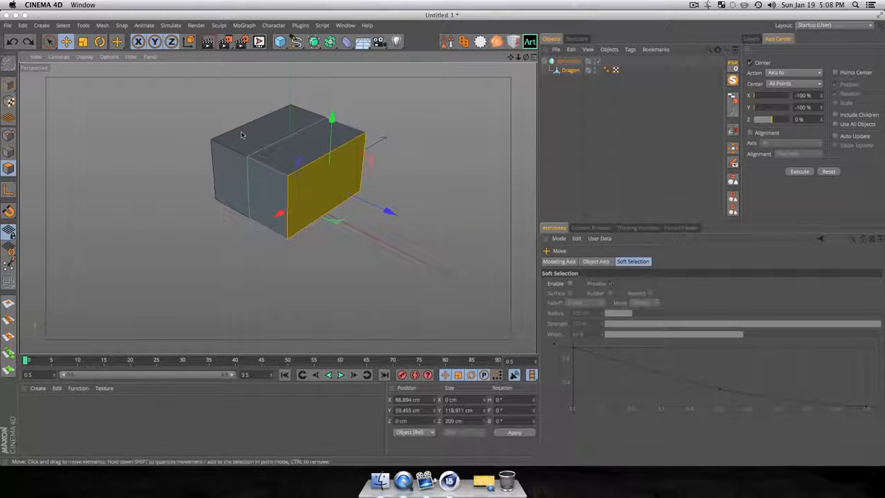
pyautogui.scroll(3, 306, 221)
pyautogui.press('3')
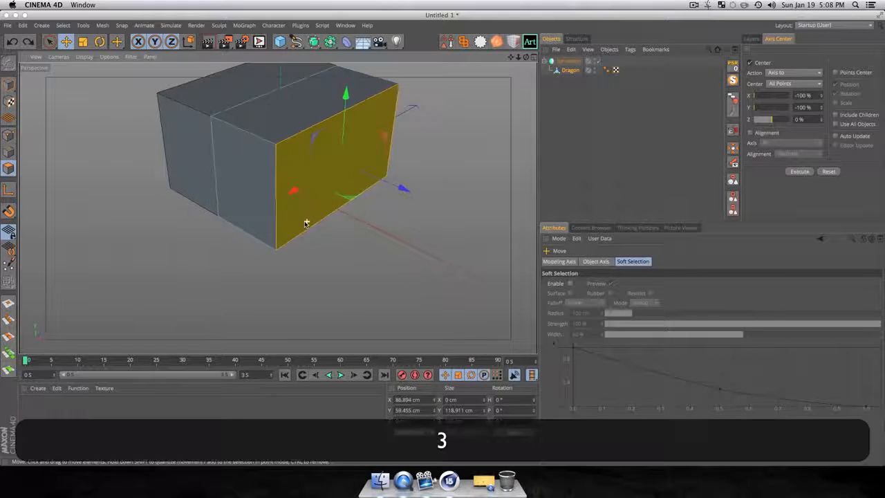
pyautogui.moveTo(306, 221); pyautogui.dragTo(344, 136)
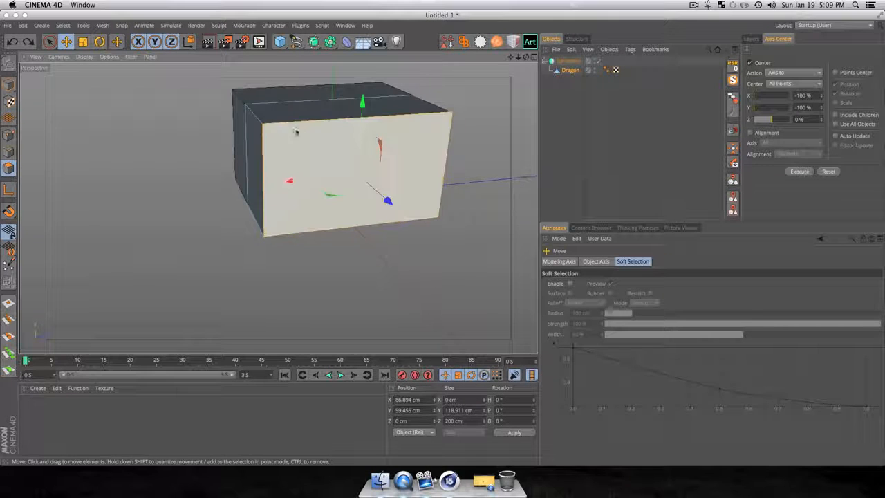
pyautogui.click(807, 26)
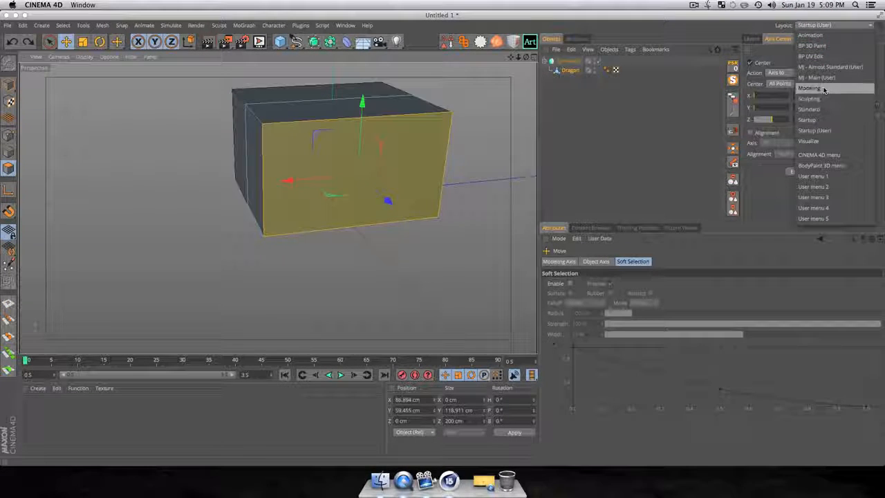
pyautogui.click(694, 87)
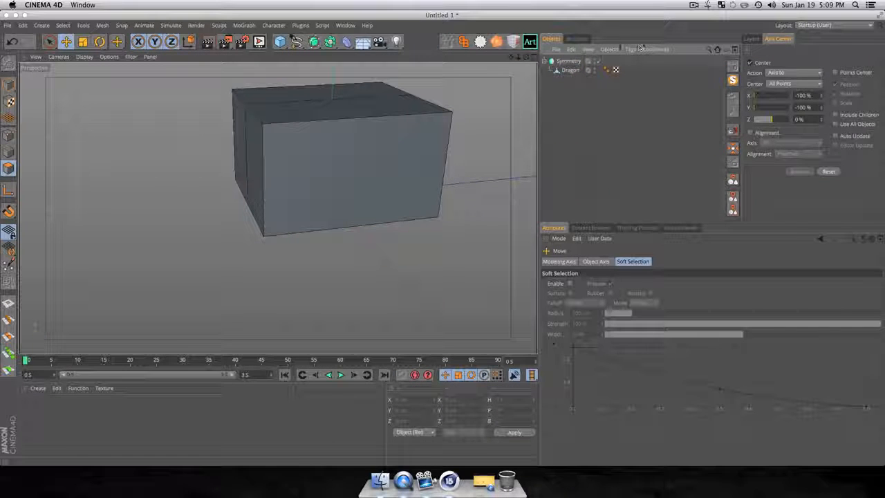
pyautogui.click(578, 69)
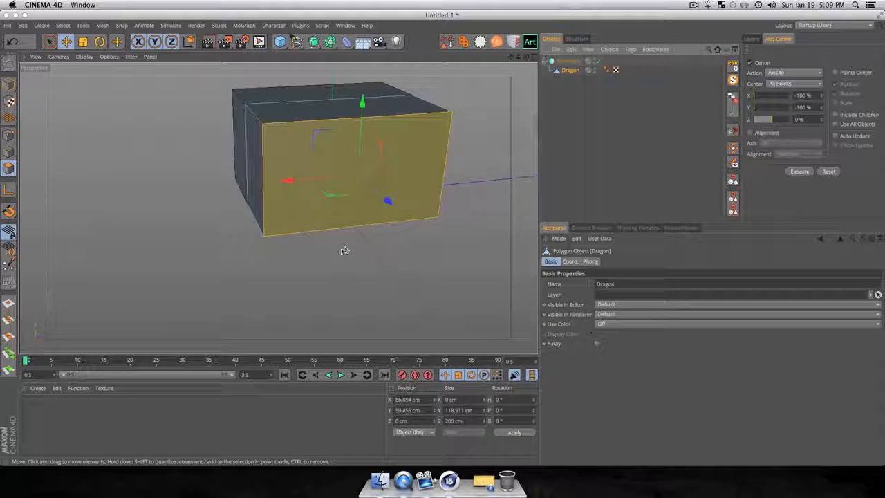
# - Inset the outer side face by extruding it with the Scale tool to about 65.7 cm in Y and 174 cm in Z
pyautogui.press('t')
pyautogui.press('3')
pyautogui.moveTo(194, 214); pyautogui.dragTo(388, 126)
pyautogui.press('t')
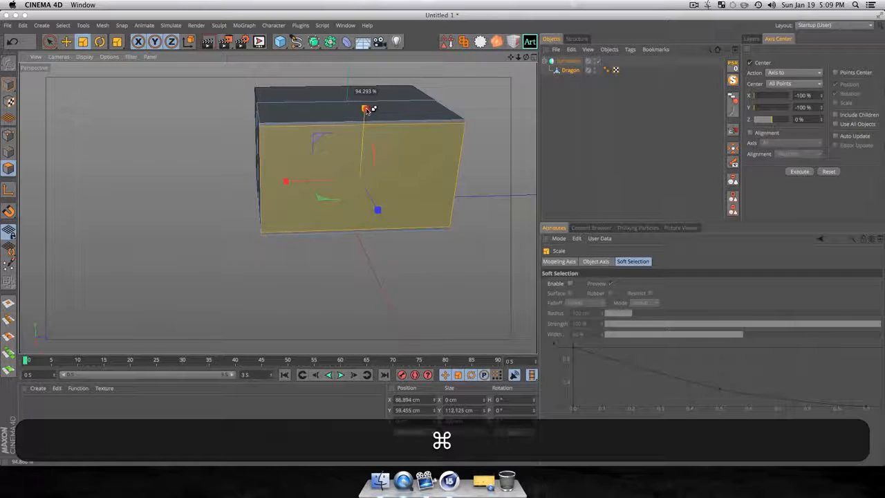
pyautogui.keyDown('super'); pyautogui.moveTo(366, 109); pyautogui.dragTo(364, 139); pyautogui.keyUp('super')
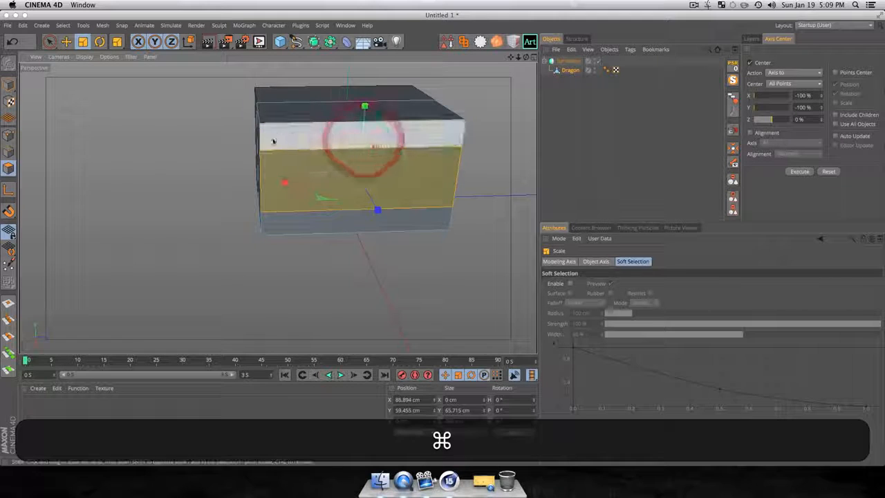
pyautogui.moveTo(282, 182); pyautogui.dragTo(345, 218)
pyautogui.press('3')
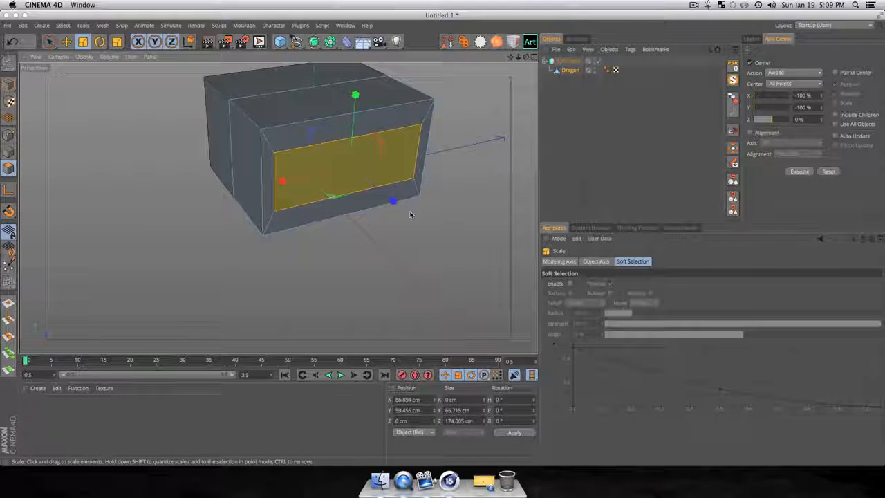
# - Extrude the inset face outward to X about 213.7 cm and flatten its end face to about 13.7 cm in Y
pyautogui.press('e')
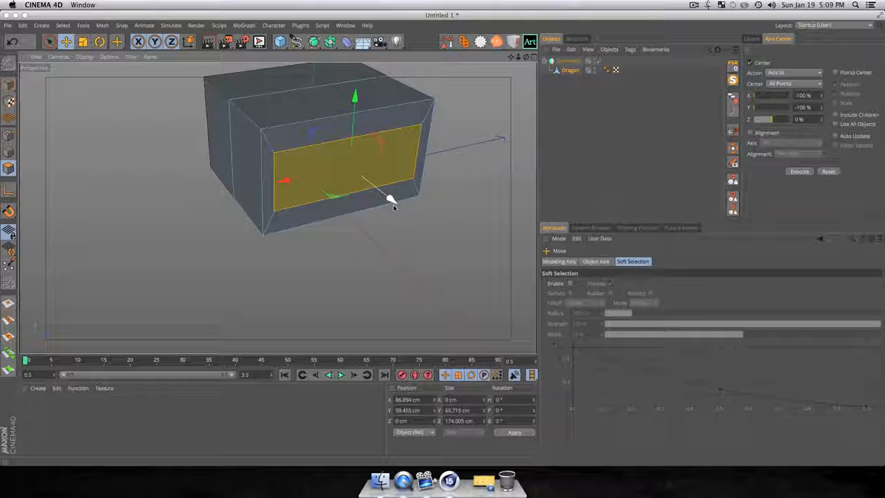
pyautogui.press('super')
pyautogui.keyDown('super'); pyautogui.moveTo(391, 197); pyautogui.dragTo(470, 267); pyautogui.keyUp('super')
pyautogui.press('super+3')
pyautogui.moveTo(469, 195); pyautogui.dragTo(352, 241)
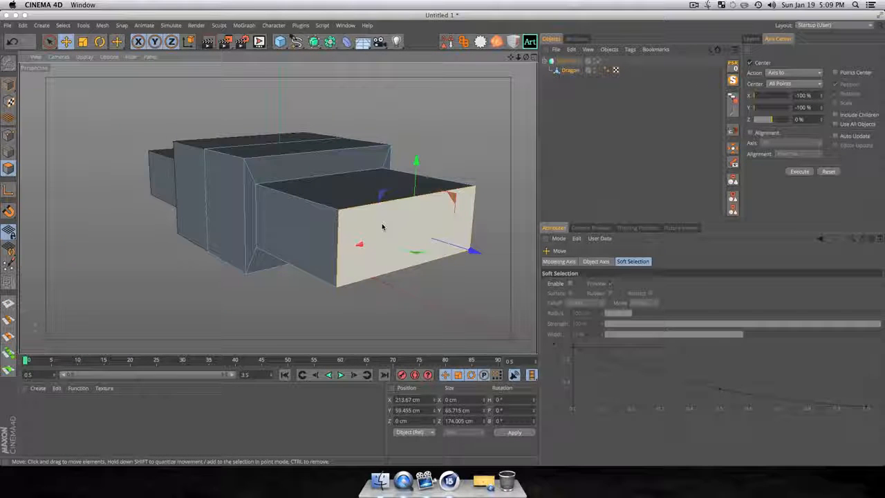
pyautogui.press('t')
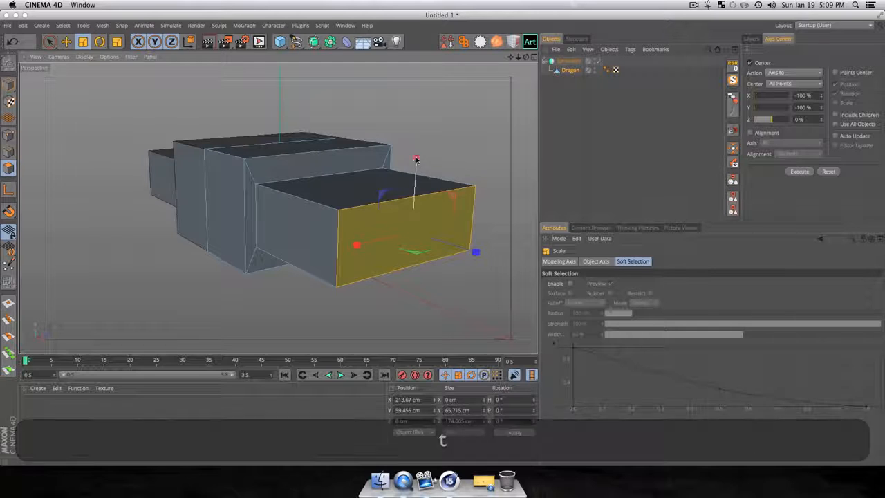
pyautogui.moveTo(416, 161); pyautogui.dragTo(414, 218)
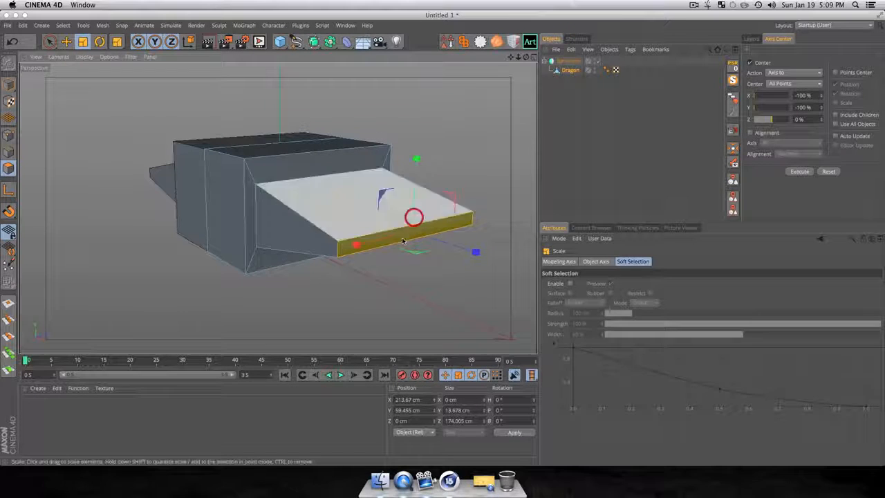
# - Delete the Phong tag from the Dragon object
pyautogui.scroll(-5, 336, 261)
pyautogui.press('3')
pyautogui.moveTo(338, 259); pyautogui.dragTo(359, 287)
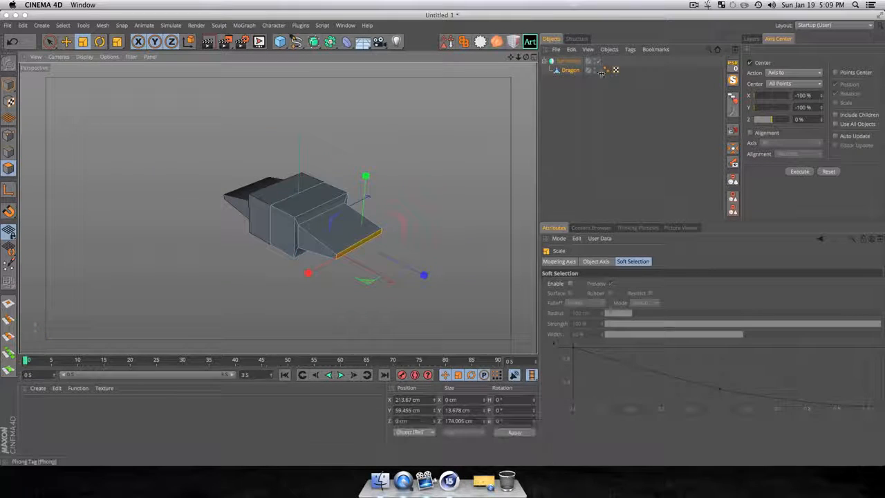
pyautogui.click(606, 70)
pyautogui.press('Delete')
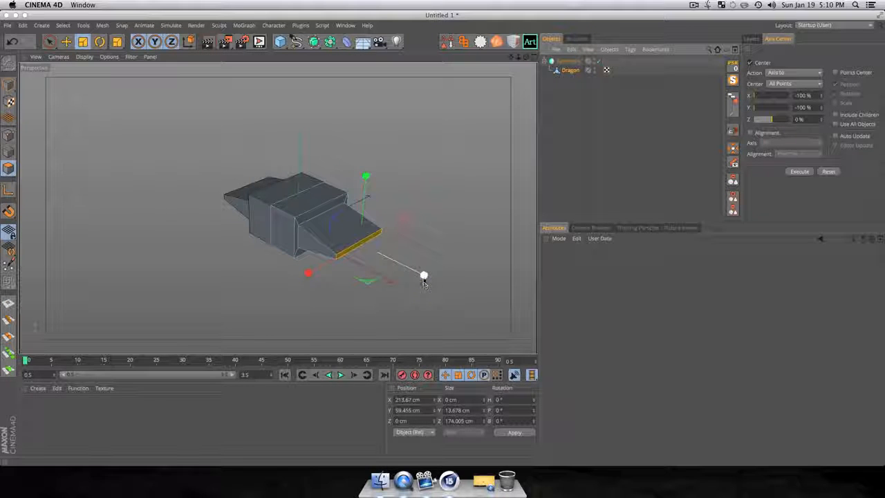
# - Rotate the wing's end face slightly around the vertical axis and extrude a second segment out to X about 346.8 cm
pyautogui.press('e')
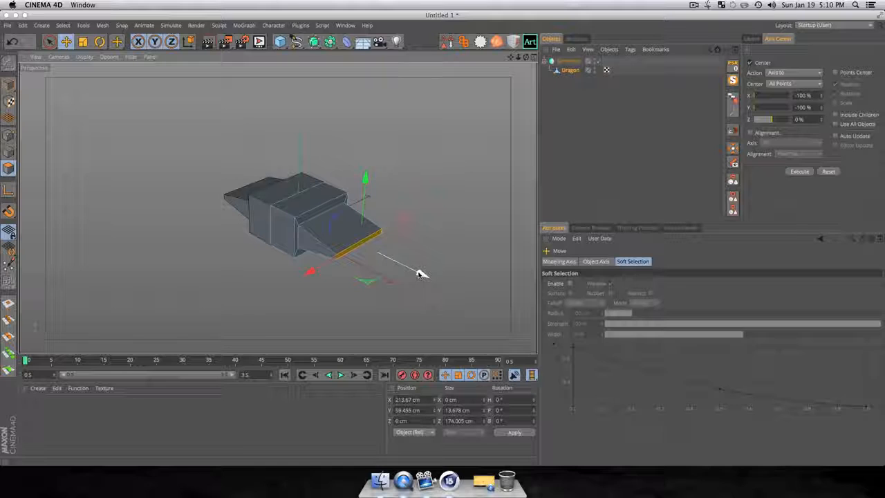
pyautogui.press('r')
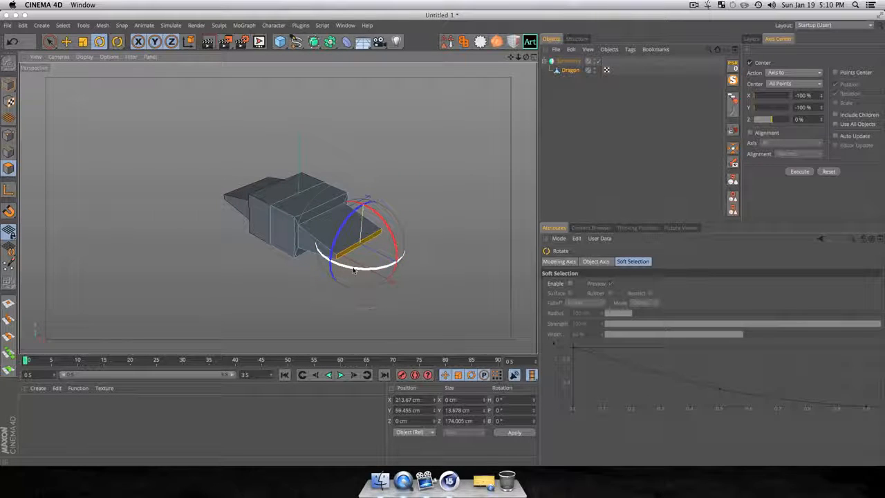
pyautogui.moveTo(359, 270); pyautogui.dragTo(359, 270)
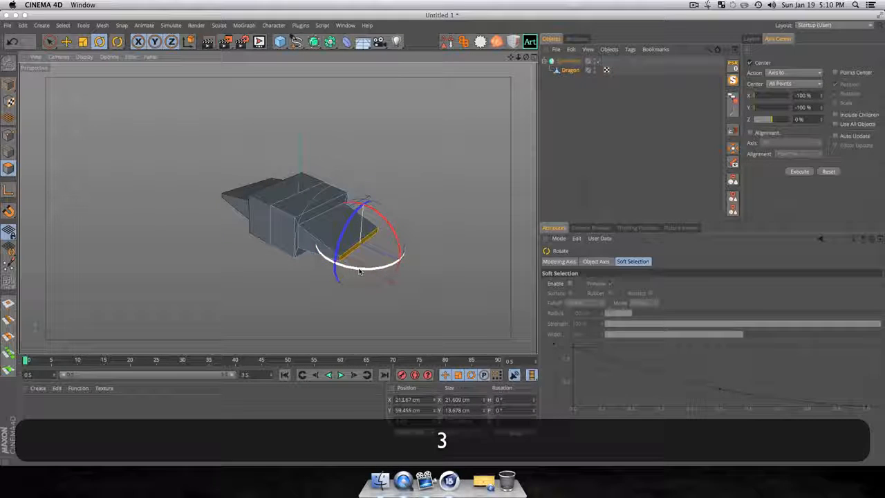
pyautogui.press('e')
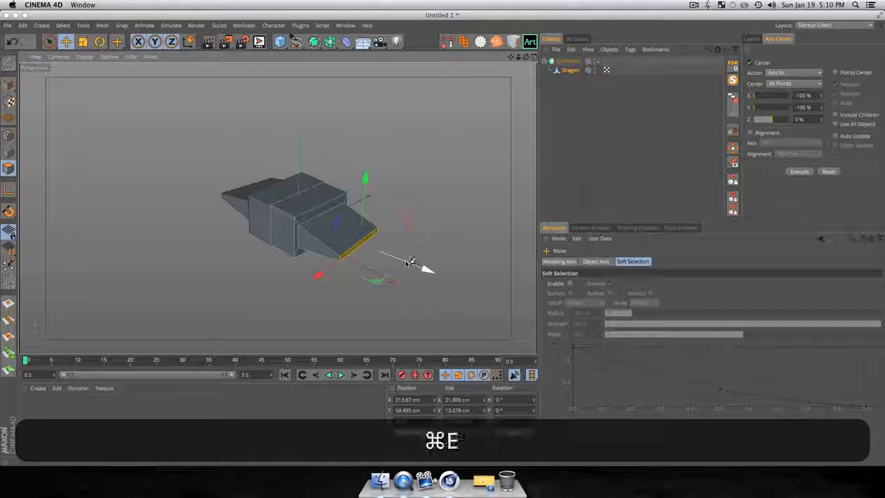
pyautogui.keyDown('super'); pyautogui.moveTo(410, 263); pyautogui.dragTo(385, 256); pyautogui.keyUp('super')
pyautogui.press('3')
pyautogui.press('1')
# - Flatten the wing's end face to about 9.5 cm in Y and rotate it further around the vertical axis
pyautogui.press('t')
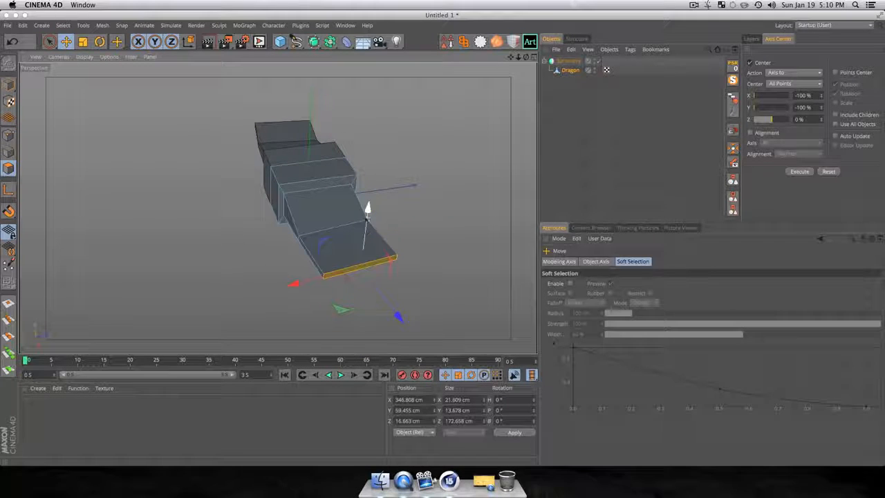
pyautogui.moveTo(367, 207); pyautogui.dragTo(367, 230)
pyautogui.press('e')
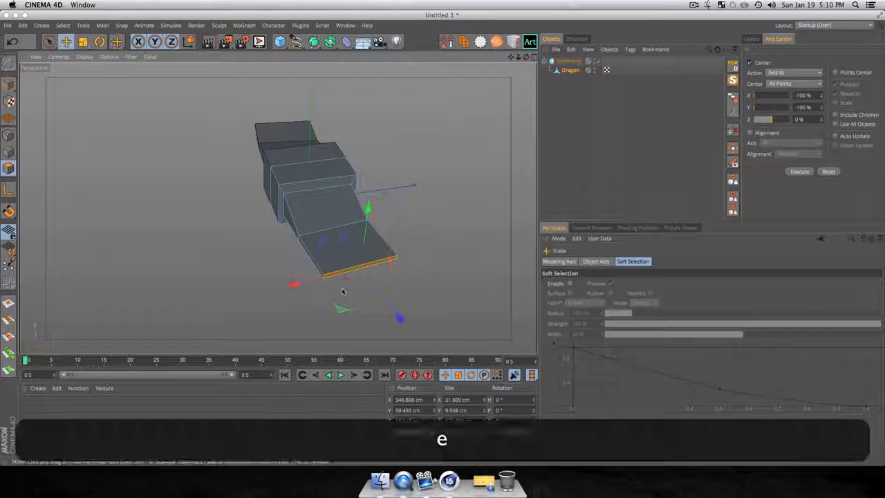
pyautogui.press('r')
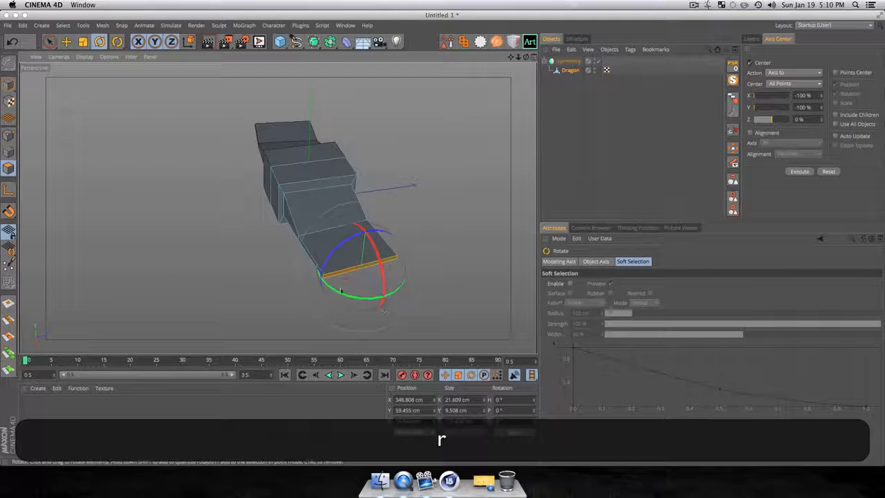
pyautogui.moveTo(337, 293); pyautogui.dragTo(372, 286)
# - Extrude a third wing segment out to X about 511.8 cm and narrow its end face to about 71.5 cm in Z
pyautogui.press('3')
pyautogui.press('e')
pyautogui.press('super+e')
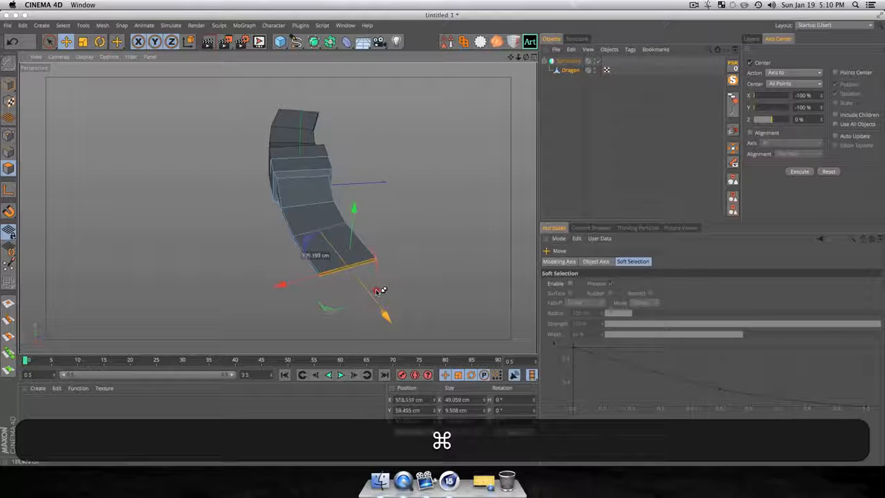
pyautogui.press('super+t')
pyautogui.moveTo(267, 296); pyautogui.dragTo(394, 294)
pyautogui.press('r')
pyautogui.press('e')
pyautogui.press('3')
# - In the top view, extrude a tip segment, narrow its end to about 22.3 cm in Z and move it to about X 596.6 cm, Z 176 cm
pyautogui.press('F2')
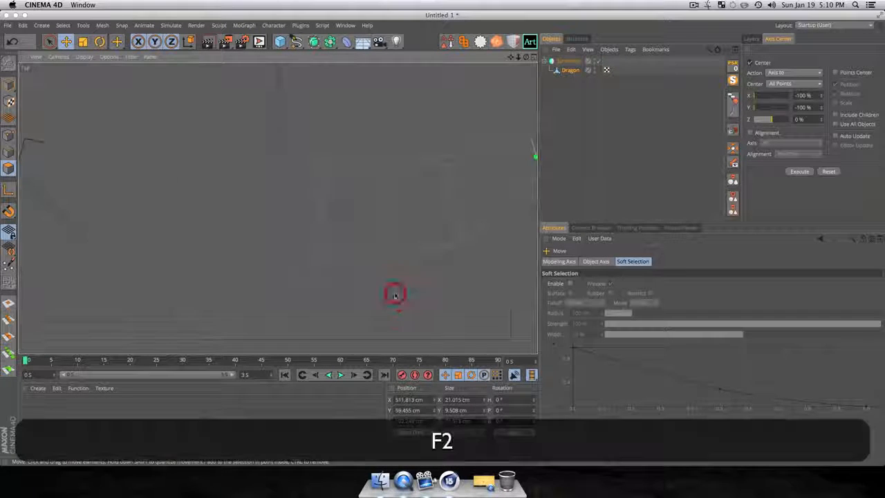
pyautogui.scroll(-5, 301, 216)
pyautogui.scroll(4, 300, 213)
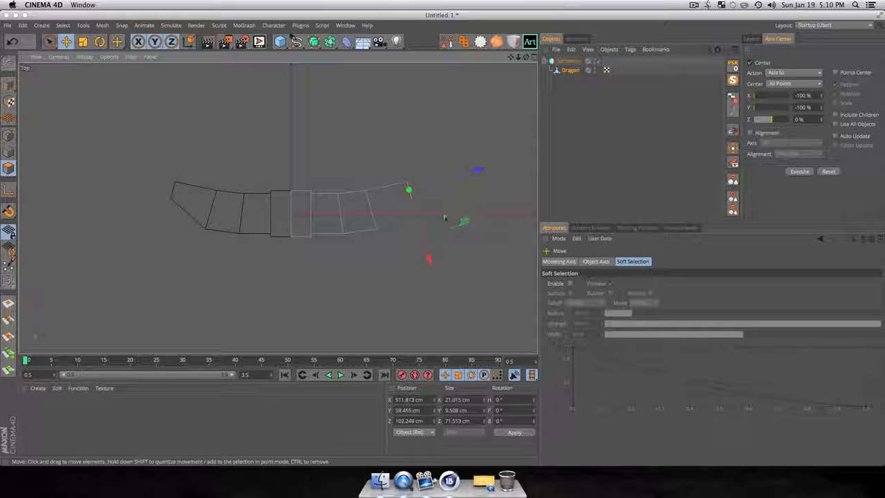
pyautogui.keyDown('super'); pyautogui.moveTo(461, 176); pyautogui.dragTo(481, 167); pyautogui.keyUp('super')
pyautogui.press('super+t')
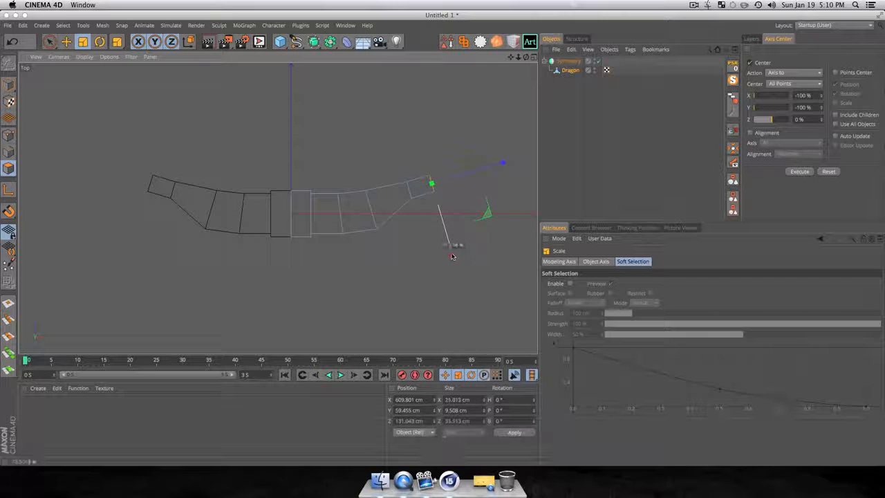
pyautogui.moveTo(441, 201); pyautogui.dragTo(439, 210)
pyautogui.press('e')
pyautogui.press('e')
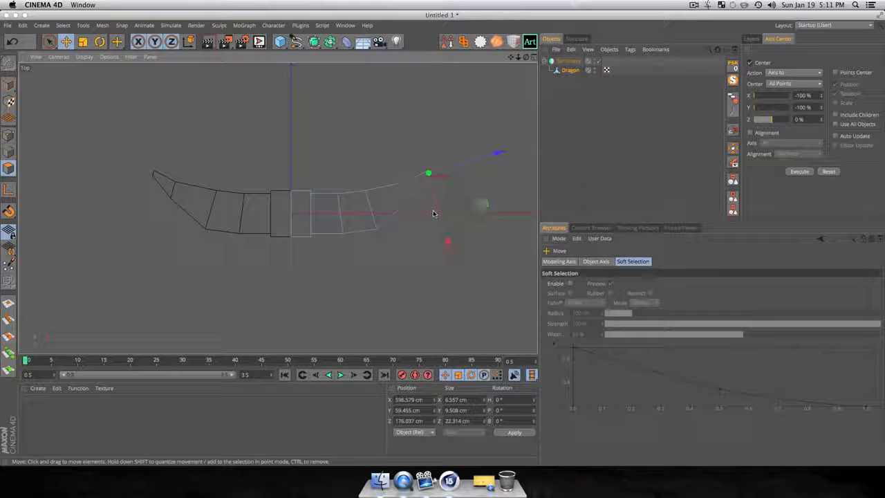
# - Scale down the wing tip's end face in Y in the perspective view and deselect the Dragon object
pyautogui.press('F1')
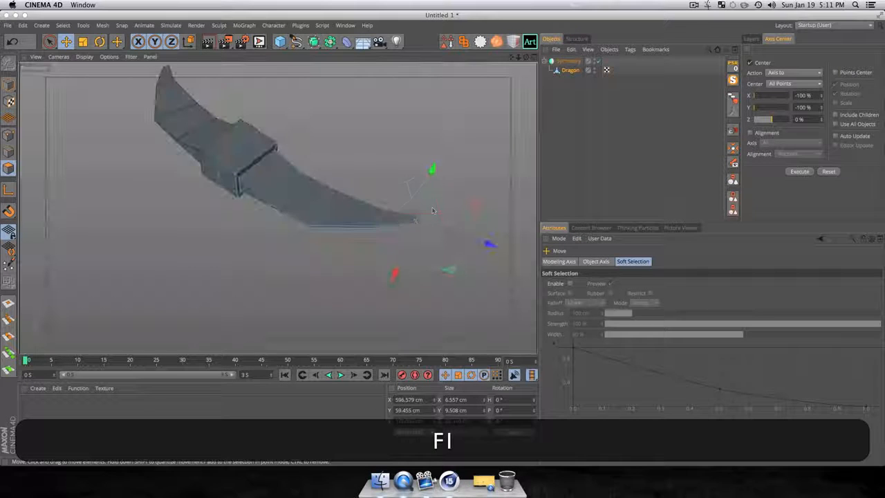
pyautogui.press('3')
pyautogui.moveTo(269, 236); pyautogui.dragTo(338, 201)
pyautogui.press('t')
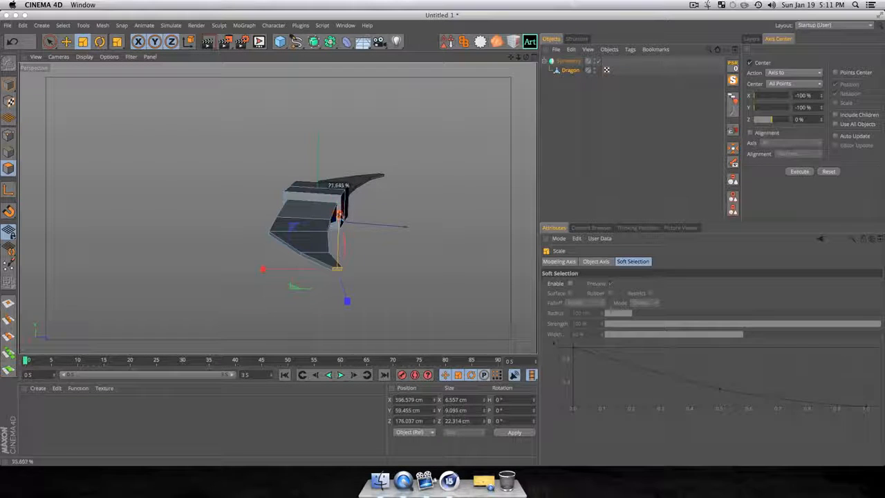
pyautogui.click(571, 130)
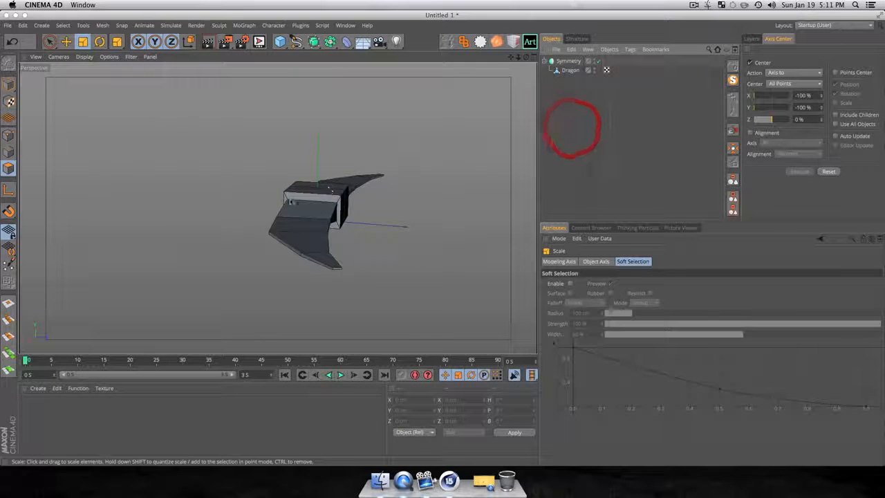
# - Select the Dragon object and its narrow side polygon directly above the wing base
pyautogui.scroll(5, 292, 199)
pyautogui.press('3')
pyautogui.moveTo(302, 192); pyautogui.dragTo(449, 277)
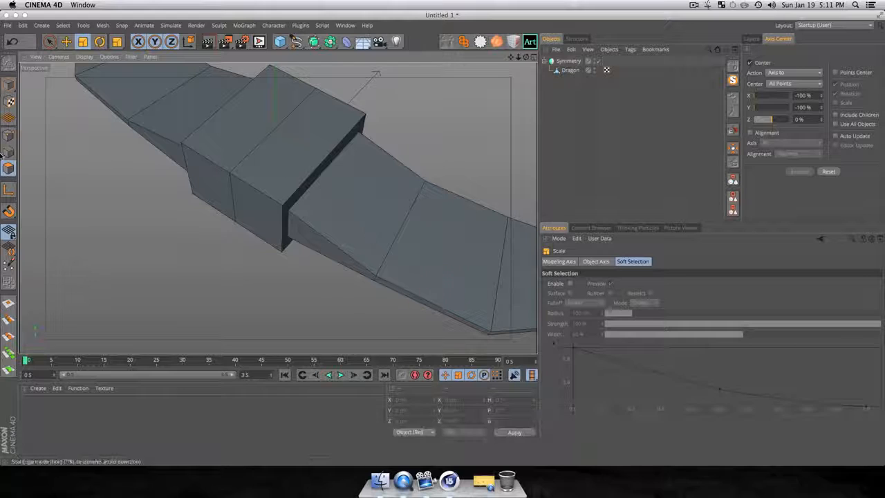
pyautogui.click(571, 70)
pyautogui.press('3')
pyautogui.moveTo(391, 192)
pyautogui.mouseDown()
pyautogui.moveTo(306, 150)
pyautogui.moveTo(273, 147)
pyautogui.moveTo(378, 201)
pyautogui.mouseUp()
# - Try to move and then rotate the narrow polygon above the wing base, undoing each change
pyautogui.press('e')
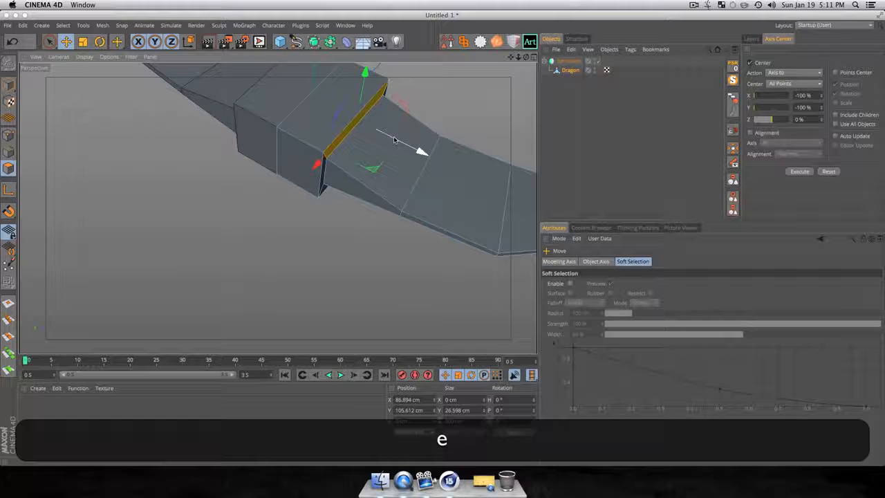
pyautogui.moveTo(394, 141); pyautogui.dragTo(377, 127)
pyautogui.press('super+z')
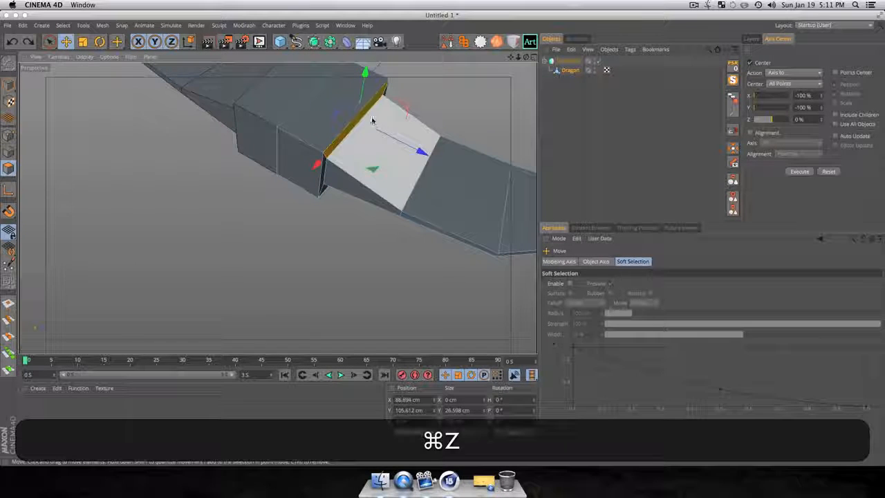
pyautogui.press('r')
pyautogui.moveTo(379, 96); pyautogui.dragTo(363, 89)
pyautogui.scroll(4, 349, 132)
pyautogui.press('3')
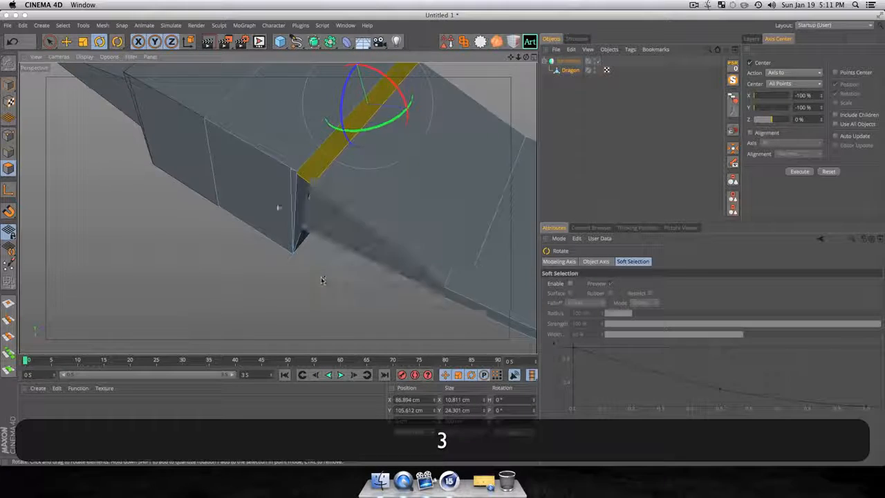
pyautogui.moveTo(322, 280); pyautogui.dragTo(295, 222)
pyautogui.press('super+z')
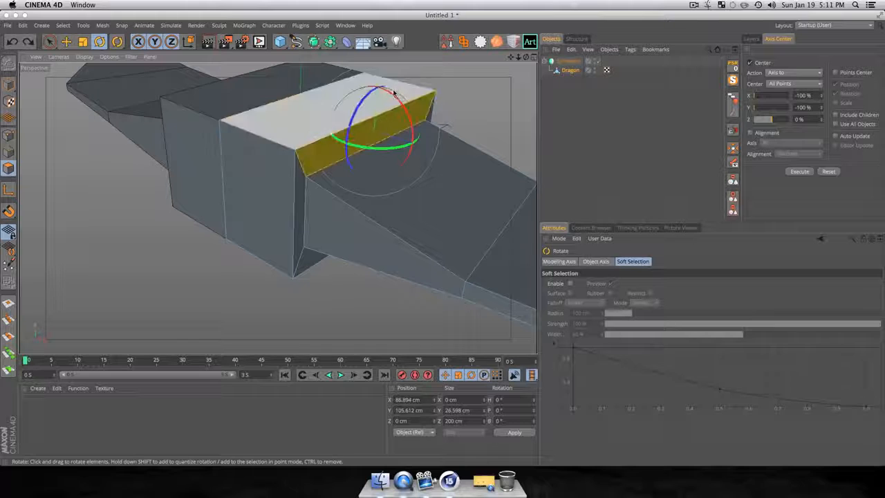
# - Try rotating the narrow polygon and pulling it out to about X 139.9 cm, Y 144.7 cm, and undo the changes
pyautogui.moveTo(399, 101); pyautogui.dragTo(484, 103)
pyautogui.press('e')
pyautogui.press('3')
pyautogui.moveTo(375, 165)
pyautogui.mouseDown()
pyautogui.moveTo(504, 130)
pyautogui.moveTo(450, 97)
pyautogui.moveTo(405, 103)
pyautogui.moveTo(361, 164)
pyautogui.mouseUp()
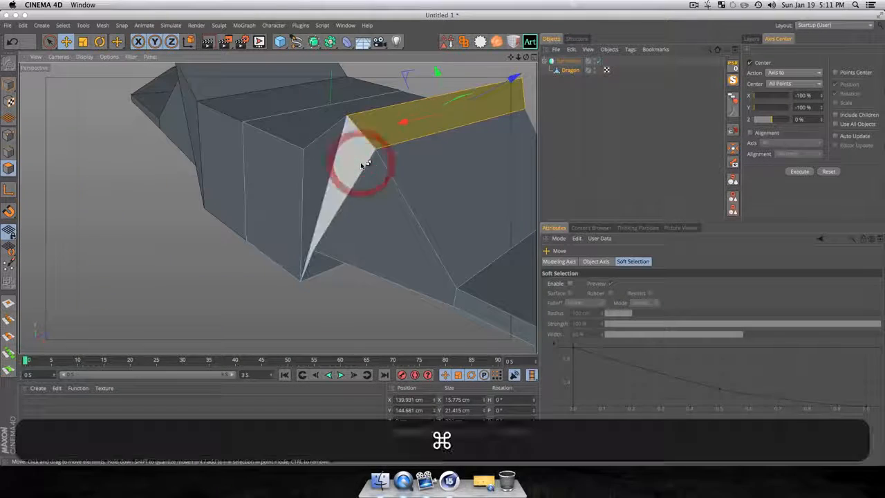
pyautogui.press('super+z')
pyautogui.press('super+z')
pyautogui.press('super+z')
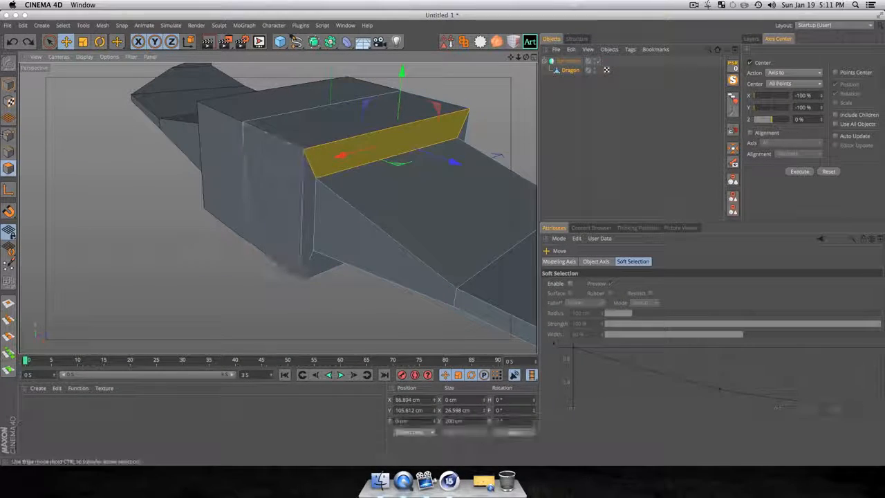
# - Select all points of the Dragon mesh and run Optimize on them
pyautogui.click(9, 135)
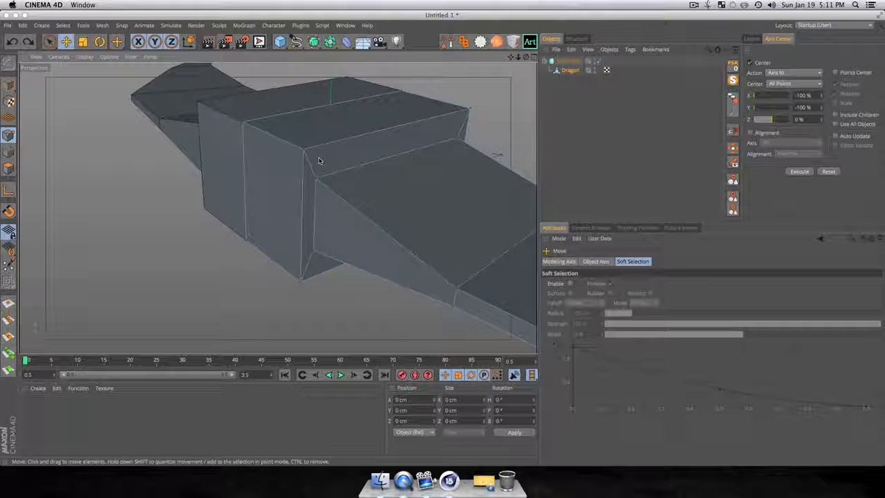
pyautogui.press('super')
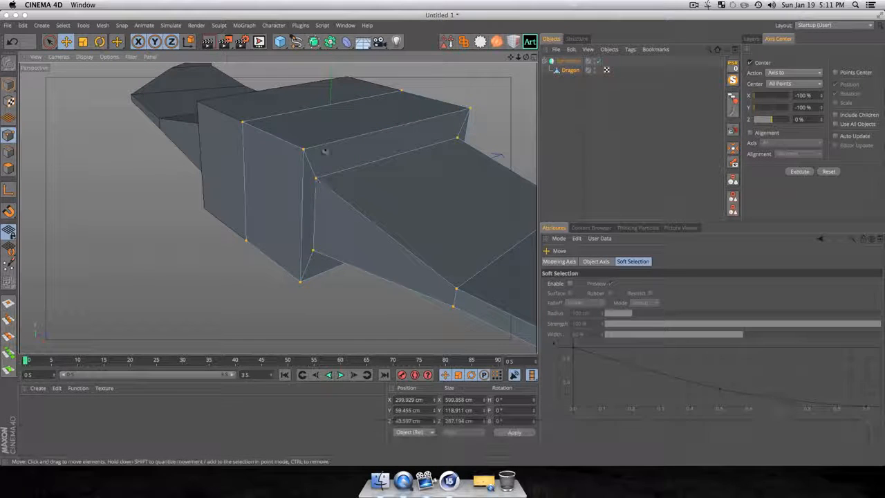
pyautogui.rightClick(304, 151)
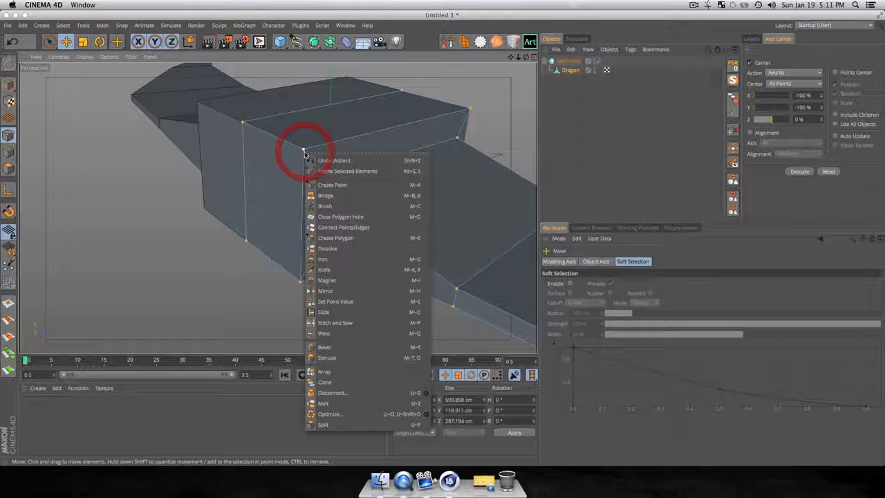
pyautogui.click(325, 415)
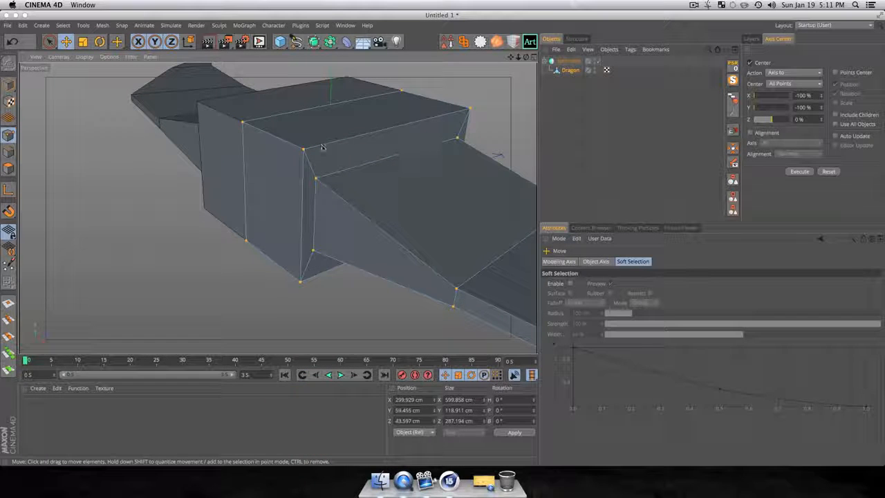
# - Return to polygon editing, try moving the narrow polygon above the wing base and undo the move
pyautogui.click(8, 169)
pyautogui.click(400, 147)
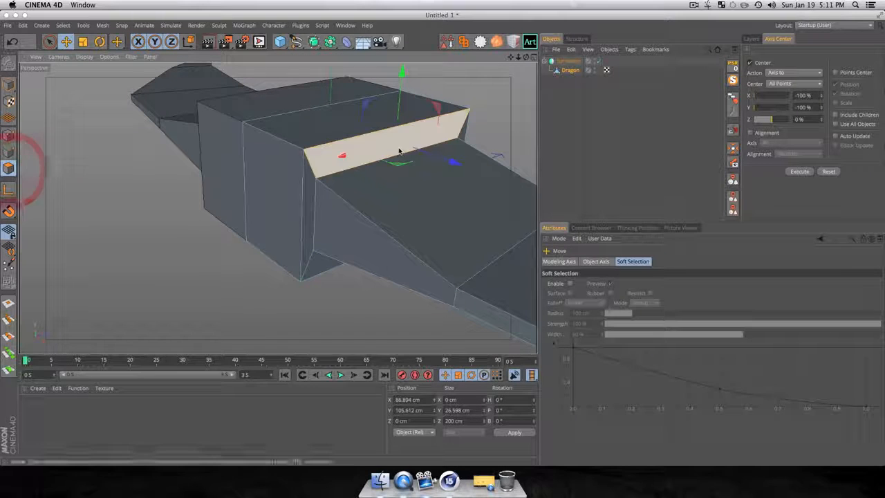
pyautogui.moveTo(443, 159)
pyautogui.mouseDown()
pyautogui.moveTo(484, 173)
pyautogui.moveTo(409, 141)
pyautogui.moveTo(439, 150)
pyautogui.moveTo(412, 146)
pyautogui.moveTo(431, 148)
pyautogui.mouseUp()
pyautogui.press('super+z')
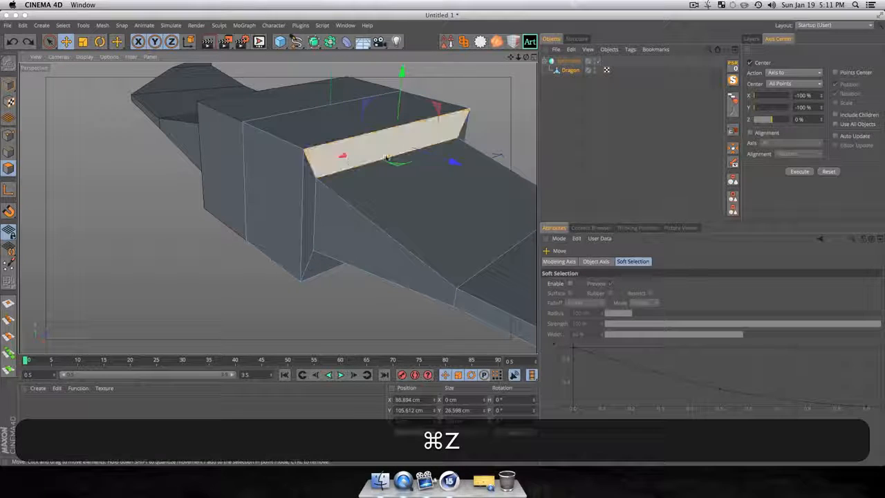
# - Tilt the narrow polygon above the wing base toward the body and move it to about X 65.9 cm, Y 102.8 cm
pyautogui.press('r')
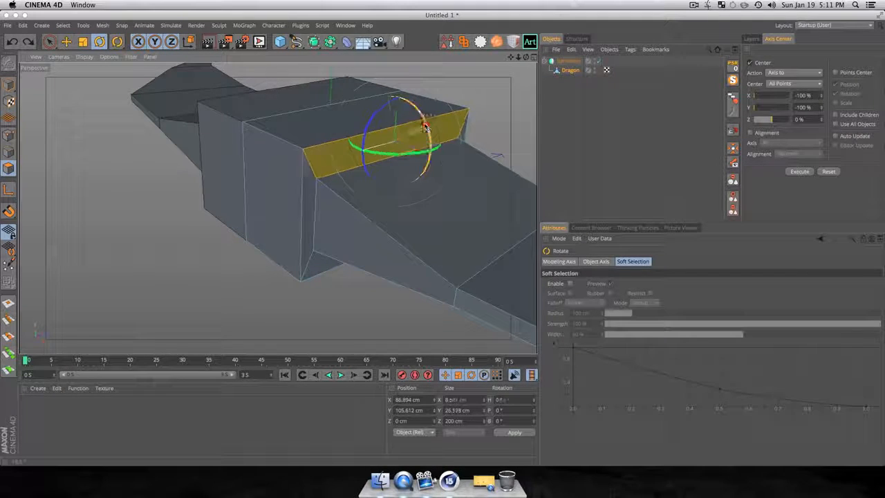
pyautogui.press('3')
pyautogui.moveTo(417, 114); pyautogui.dragTo(340, 203)
pyautogui.press('e')
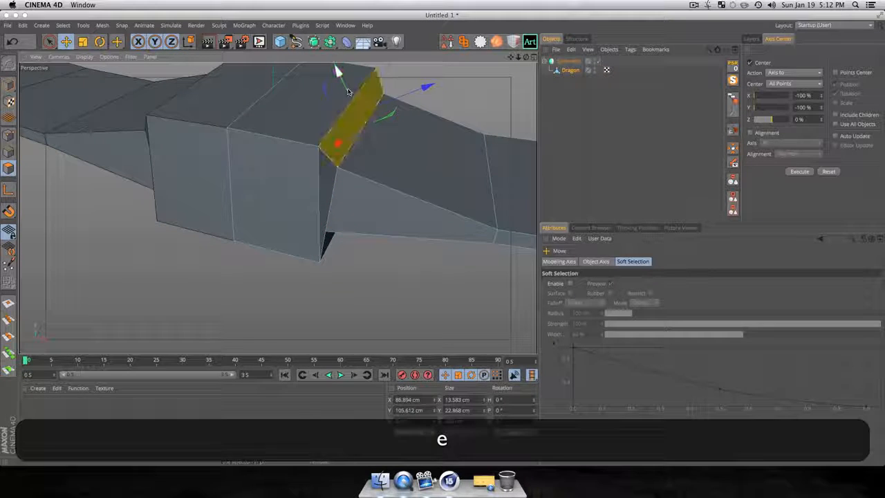
pyautogui.moveTo(343, 85); pyautogui.dragTo(354, 109)
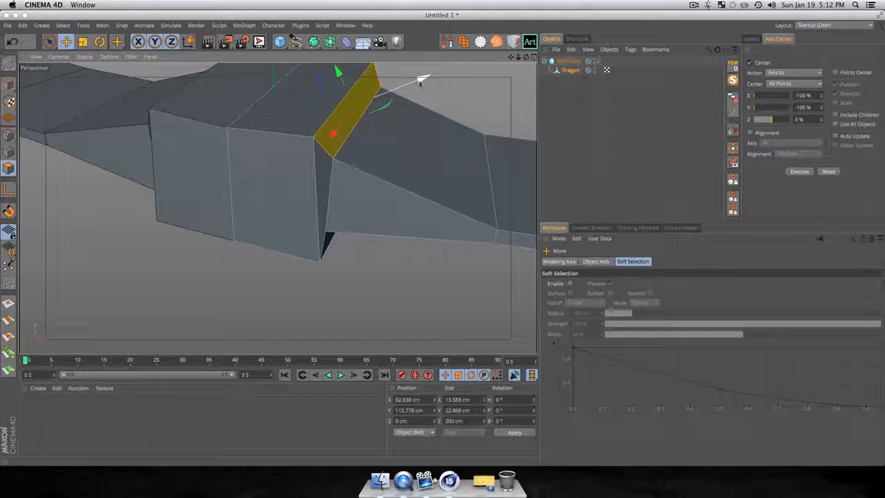
pyautogui.moveTo(420, 83); pyautogui.dragTo(398, 88)
pyautogui.press('3')
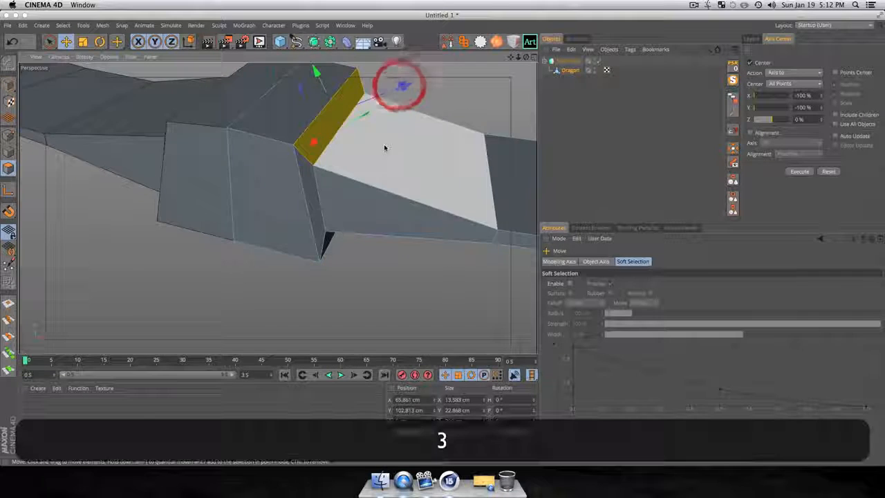
# - Scale the tilted polygon above the wing base along its height and undo the last change
pyautogui.moveTo(385, 148); pyautogui.dragTo(380, 139)
pyautogui.press('t')
pyautogui.moveTo(318, 71); pyautogui.dragTo(324, 73)
pyautogui.press('r')
pyautogui.press('super+z')
pyautogui.press('3')
# - Try scaling the third wing segment's upper polygon to about 79% across the wing and undo it
pyautogui.moveTo(395, 146); pyautogui.dragTo(293, 213)
pyautogui.press('1')
pyautogui.moveTo(391, 126); pyautogui.dragTo(389, 249)
pyautogui.moveTo(387, 192); pyautogui.dragTo(365, 154)
pyautogui.press('e')
pyautogui.press('3')
pyautogui.moveTo(311, 222); pyautogui.dragTo(61, 226)
pyautogui.press('1')
pyautogui.press('3')
pyautogui.press('1')
pyautogui.moveTo(241, 193); pyautogui.dragTo(299, 183)
pyautogui.press('3')
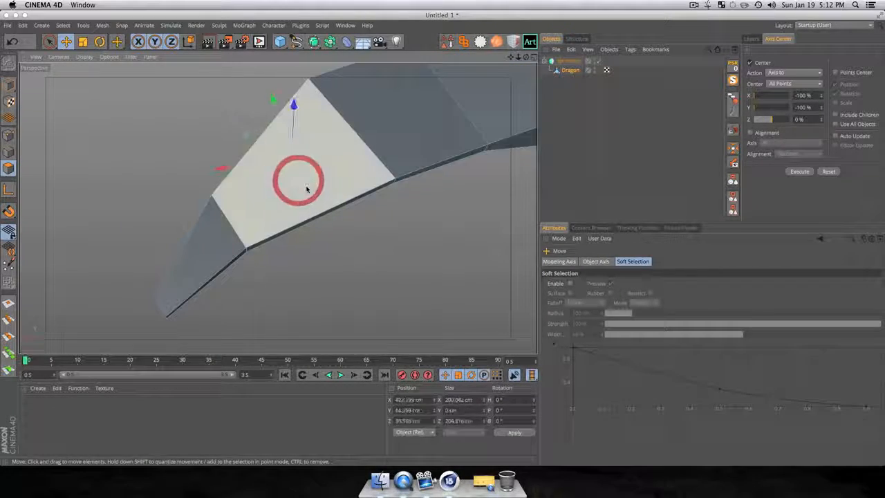
pyautogui.press('t')
pyautogui.moveTo(273, 97); pyautogui.dragTo(277, 103)
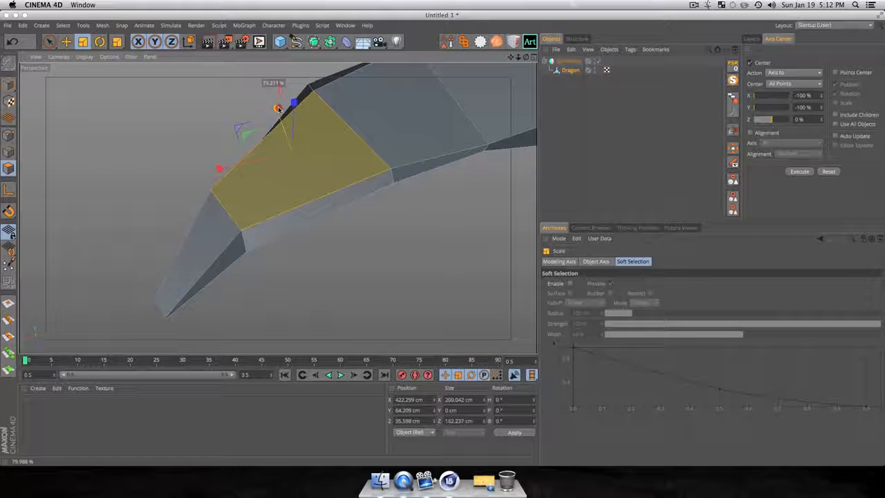
pyautogui.press('super+z')
# - Select the concave edge polygons of the three outer wing segments, shift them in Z and rotate them slightly around the vertical axis
pyautogui.press('3')
pyautogui.moveTo(304, 171); pyautogui.dragTo(288, 117)
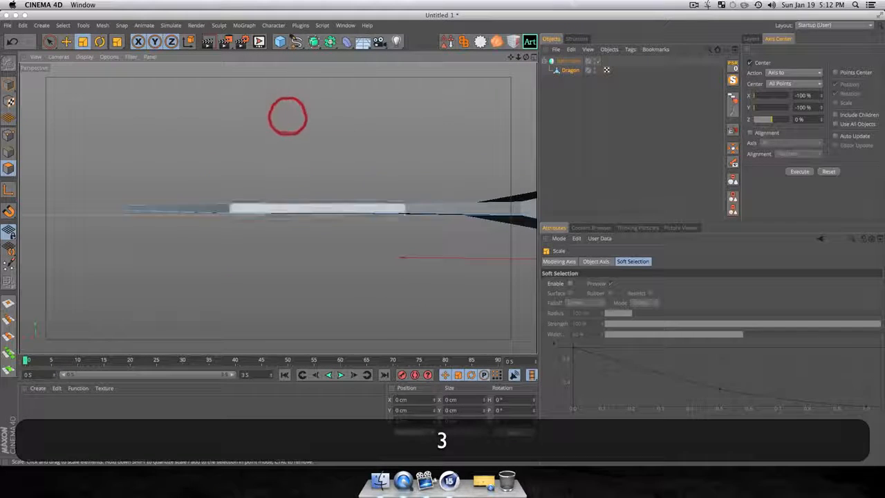
pyautogui.click(175, 210)
pyautogui.keyDown('shift'); pyautogui.click(430, 209); pyautogui.keyUp('shift')
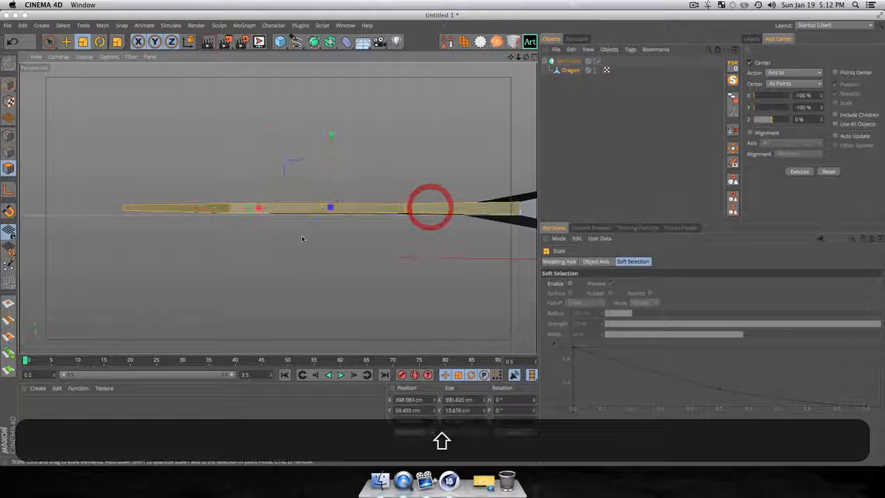
pyautogui.moveTo(277, 207); pyautogui.dragTo(483, 311)
pyautogui.press('e')
pyautogui.moveTo(363, 173); pyautogui.dragTo(339, 172)
pyautogui.press('r')
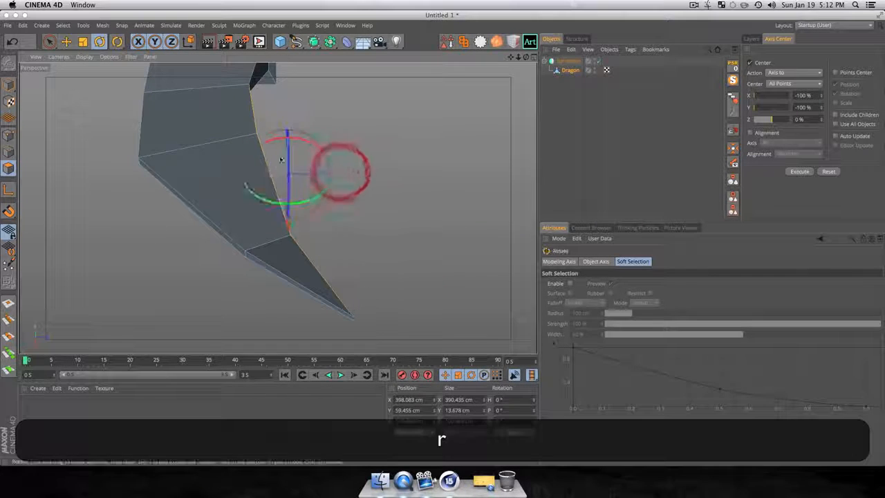
pyautogui.moveTo(270, 201); pyautogui.dragTo(274, 199)
# - Scale down the selected concave wing edge polygons in Y to thin that edge of the wing
pyautogui.press('3')
pyautogui.moveTo(399, 191); pyautogui.dragTo(278, 206)
pyautogui.press('1')
pyautogui.moveTo(309, 257); pyautogui.dragTo(274, 200)
pyautogui.press('3')
pyautogui.press('t')
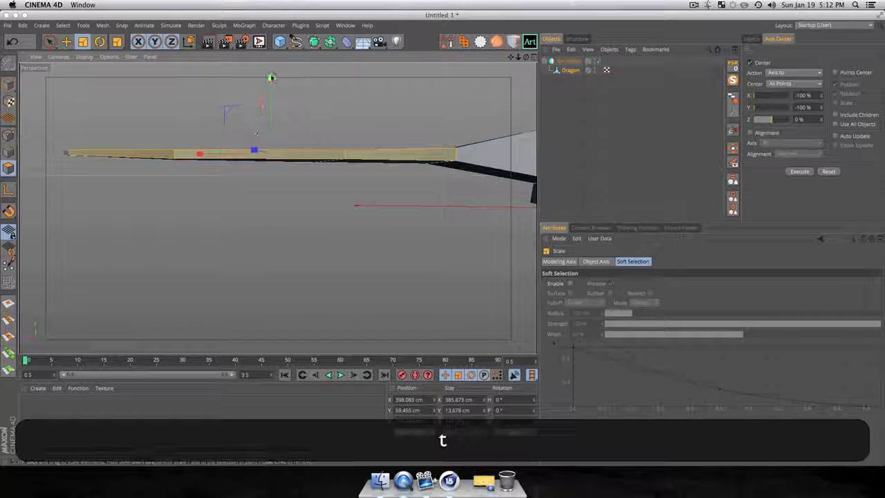
pyautogui.moveTo(270, 79); pyautogui.dragTo(272, 108)
# - Examine the wings and body from several angles and compare the model with Symmetry switched off and back on
pyautogui.press('3')
pyautogui.moveTo(300, 197); pyautogui.dragTo(277, 263)
pyautogui.press('1')
pyautogui.moveTo(217, 230); pyautogui.dragTo(321, 238)
pyautogui.moveTo(438, 184); pyautogui.dragTo(213, 217)
pyautogui.press('3')
pyautogui.moveTo(307, 200); pyautogui.dragTo(278, 207)
pyautogui.moveTo(257, 169); pyautogui.dragTo(247, 204)
pyautogui.press('1')
pyautogui.moveTo(478, 217); pyautogui.dragTo(390, 232)
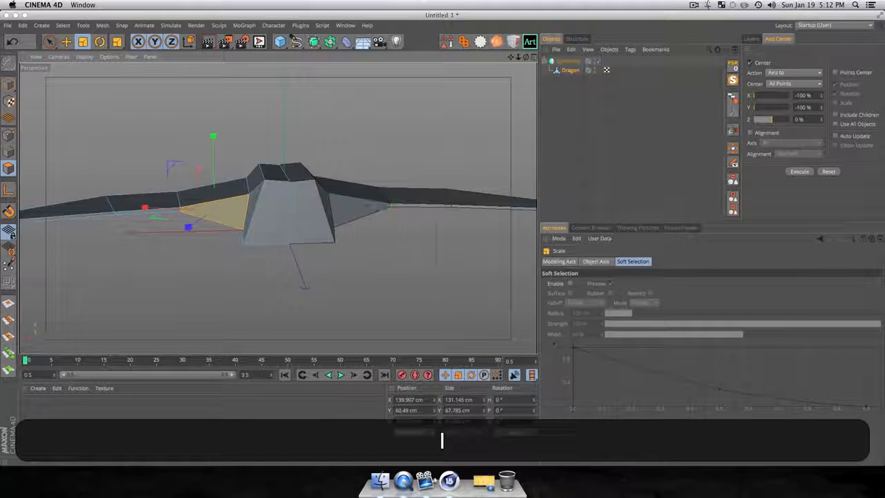
pyautogui.click(599, 62)
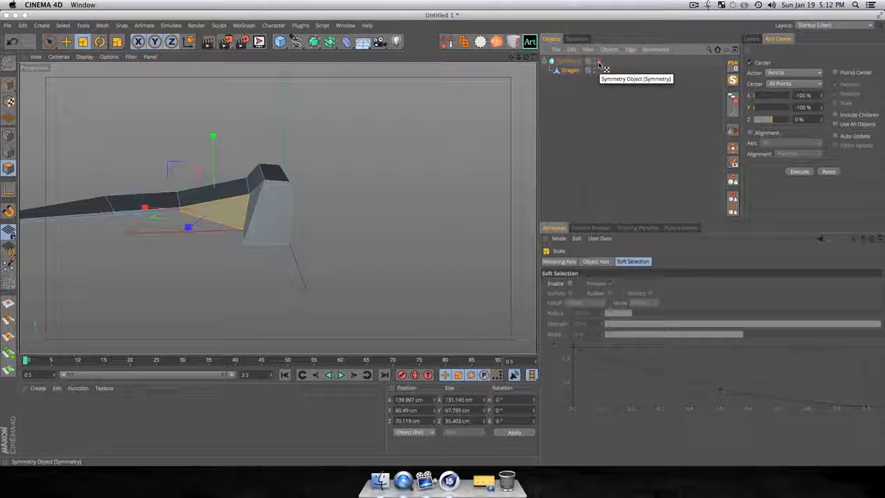
pyautogui.click(598, 62)
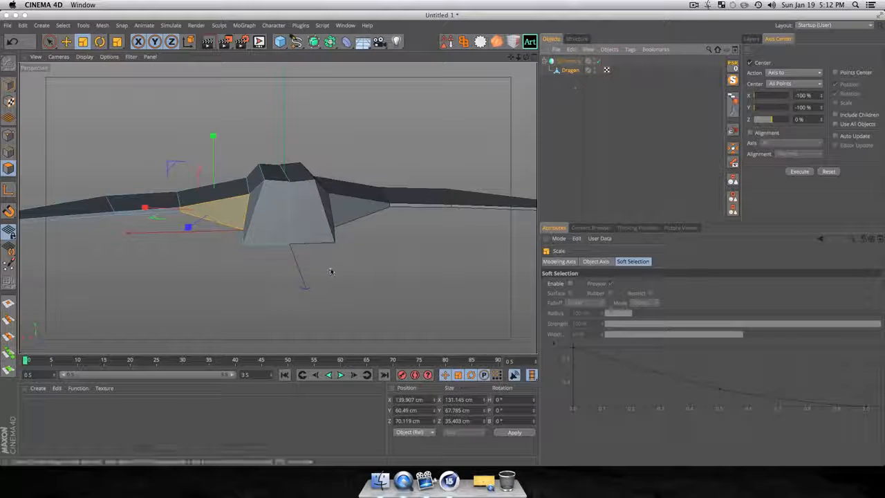
# - Inset the body's top polygon beside the mirror line to about 29.4 cm in X
pyautogui.scroll(8, 290, 157)
pyautogui.press('3')
pyautogui.moveTo(244, 199); pyautogui.dragTo(296, 209)
pyautogui.scroll(-4, 323, 288)
pyautogui.press('1')
pyautogui.press('3')
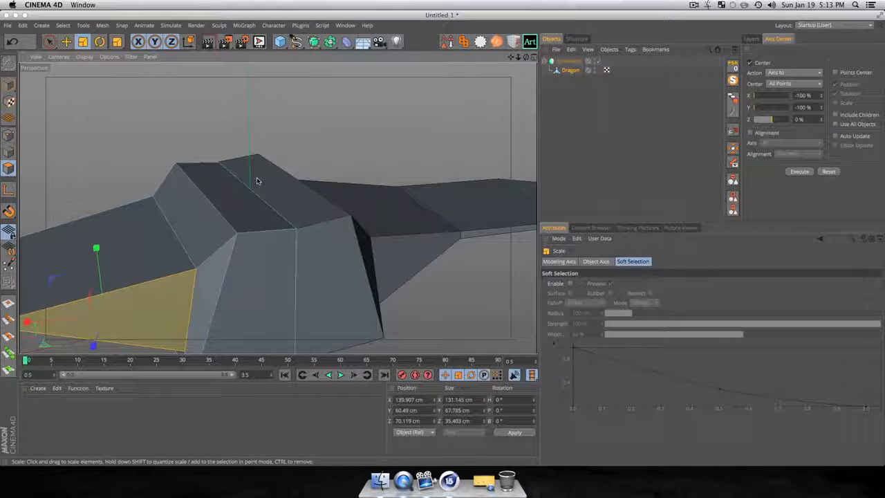
pyautogui.click(231, 210)
pyautogui.press('t')
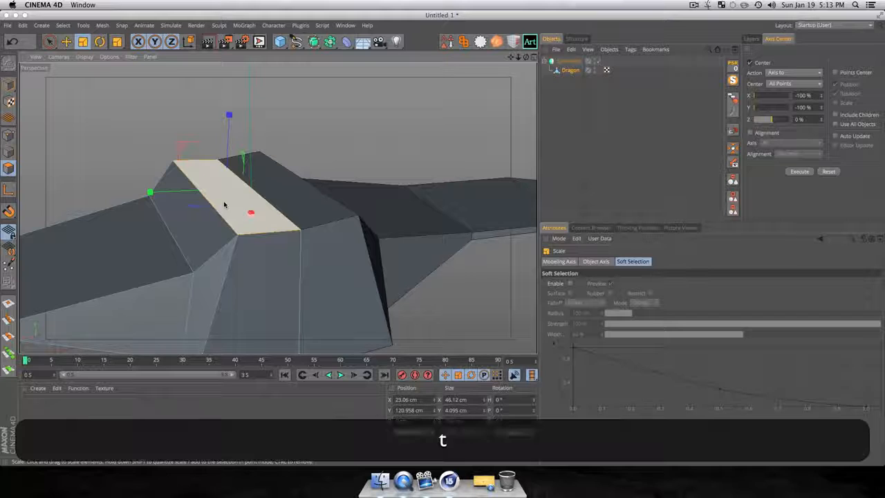
pyautogui.press('super')
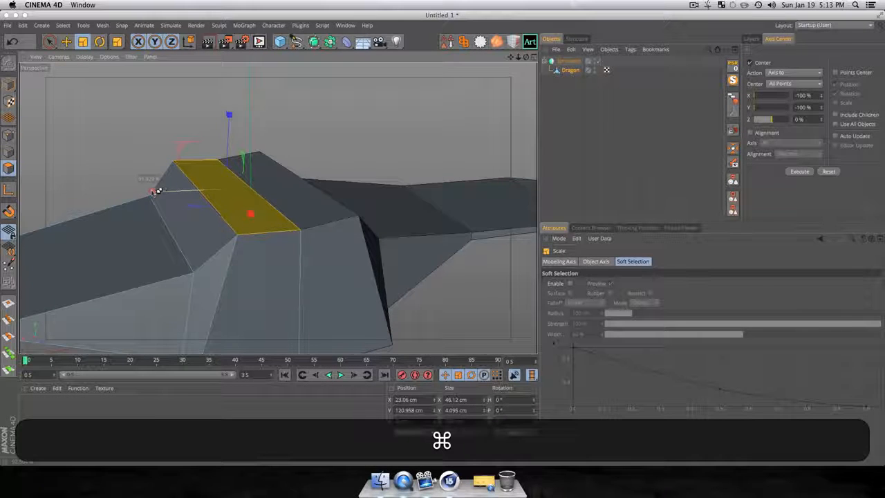
pyautogui.keyDown('super'); pyautogui.moveTo(178, 190); pyautogui.dragTo(180, 190); pyautogui.keyUp('super')
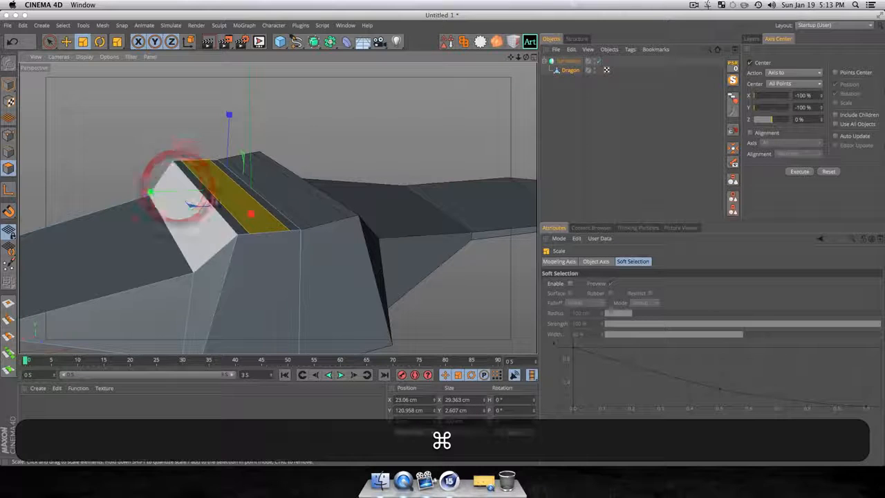
# - Tilt the inset top polygon slightly and lower it into the body's top
pyautogui.moveTo(250, 213); pyautogui.dragTo(356, 249)
pyautogui.press('r')
pyautogui.press('3')
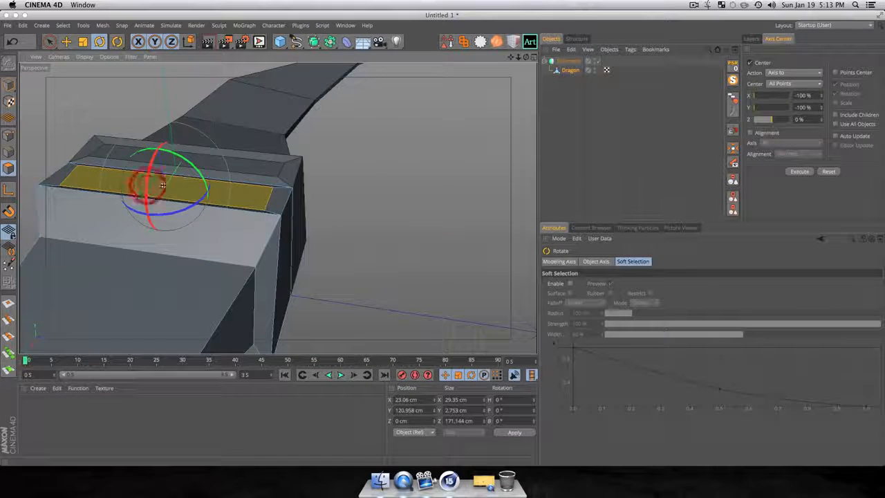
pyautogui.press('e')
pyautogui.moveTo(152, 126); pyautogui.dragTo(155, 144)
pyautogui.press('3')
# - Inset the border polygon at one end of the top strip and the sloped side polygon above the wing
pyautogui.click(277, 201)
pyautogui.press('super+t')
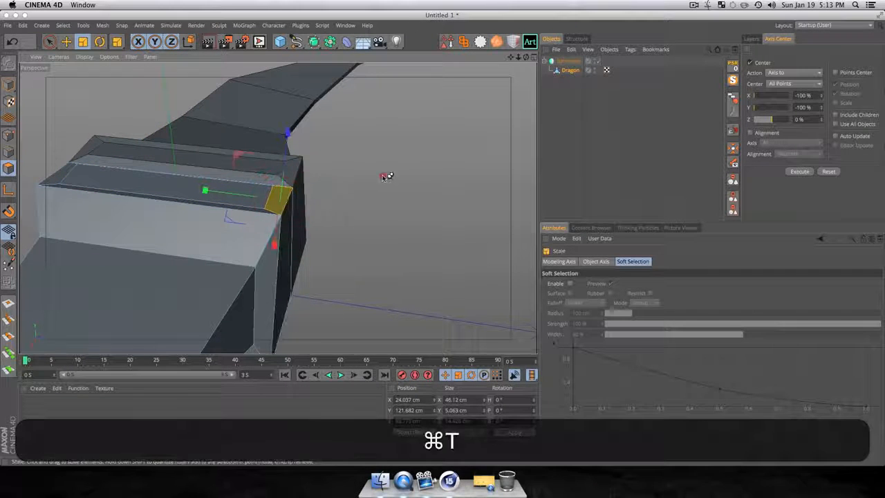
pyautogui.click(198, 241)
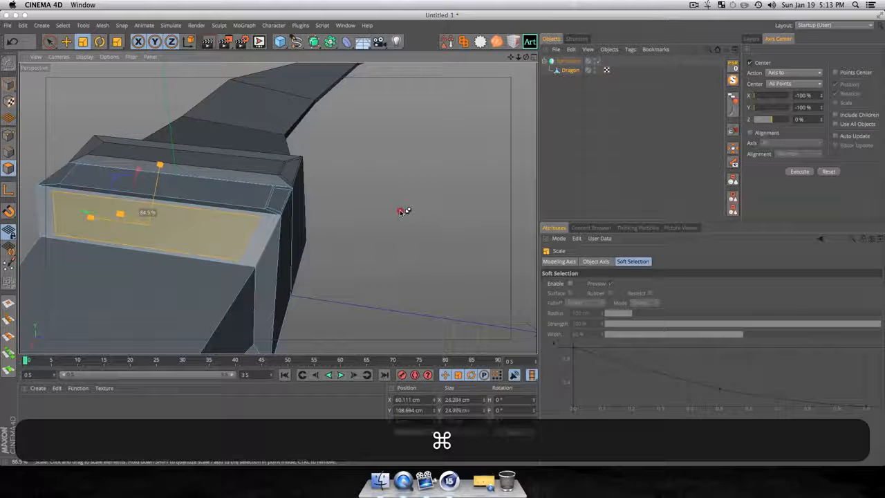
pyautogui.keyDown('super'); pyautogui.moveTo(401, 211); pyautogui.dragTo(196, 215); pyautogui.keyUp('super')
# - Inset the border polygon beside the sloped side panel and the top strip's opposite end polygon to about 33.5 cm in X
pyautogui.click(263, 231)
pyautogui.keyDown('super'); pyautogui.moveTo(423, 195); pyautogui.dragTo(246, 270); pyautogui.keyUp('super')
pyautogui.click(191, 256)
pyautogui.click(62, 171)
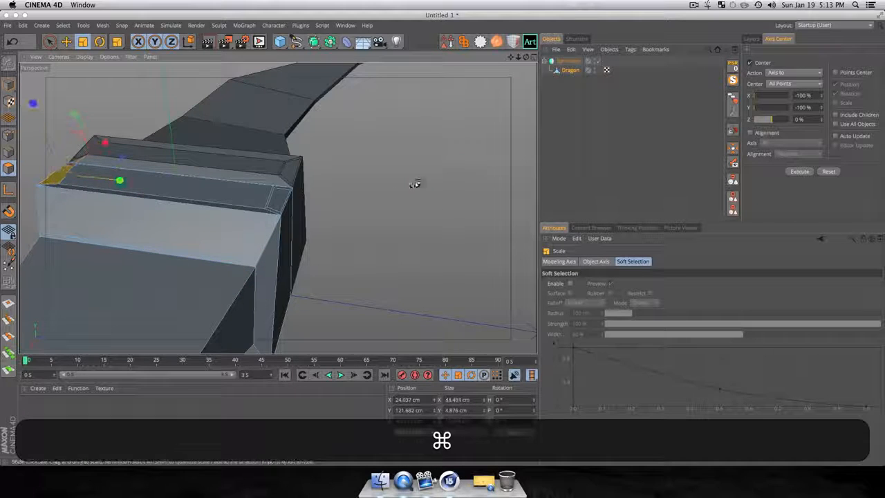
pyautogui.keyDown('super'); pyautogui.moveTo(416, 184); pyautogui.dragTo(352, 197); pyautogui.keyUp('super')
pyautogui.press('3')
pyautogui.moveTo(119, 207); pyautogui.dragTo(401, 237)
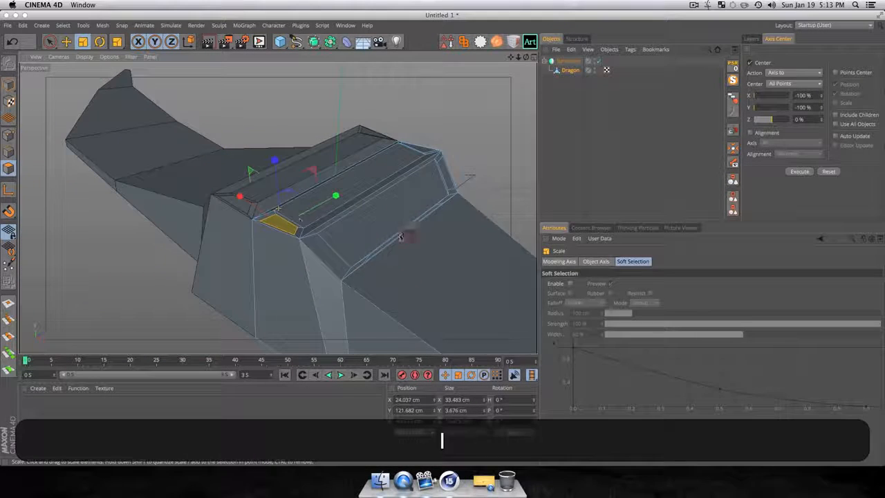
# - Sink the inset sloped side panel above the wing into the body and render a preview of the view
pyautogui.press('r')
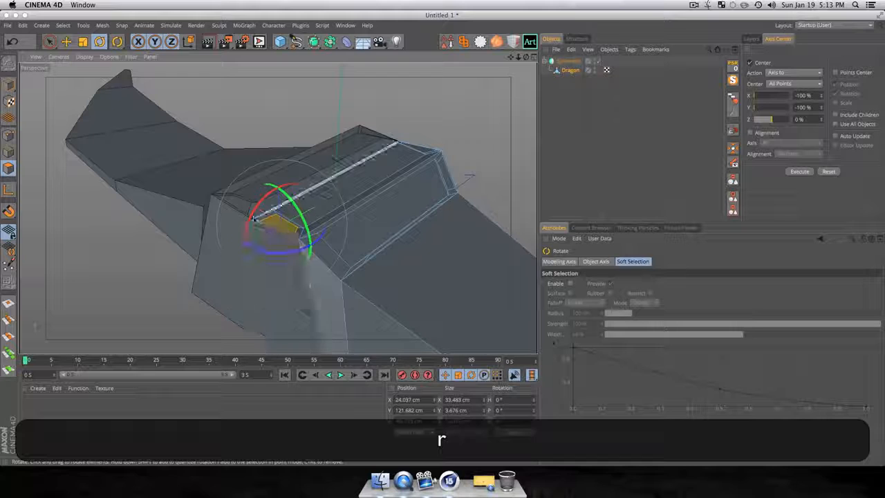
pyautogui.click(367, 221)
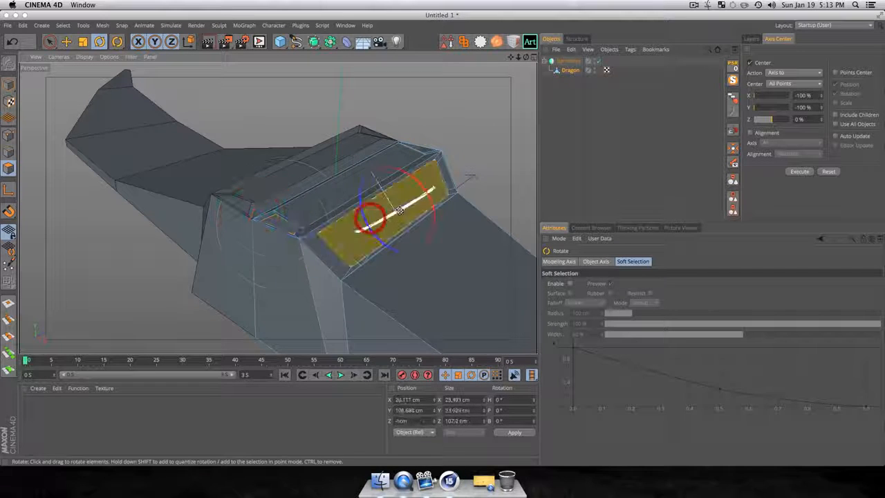
pyautogui.press('super+r')
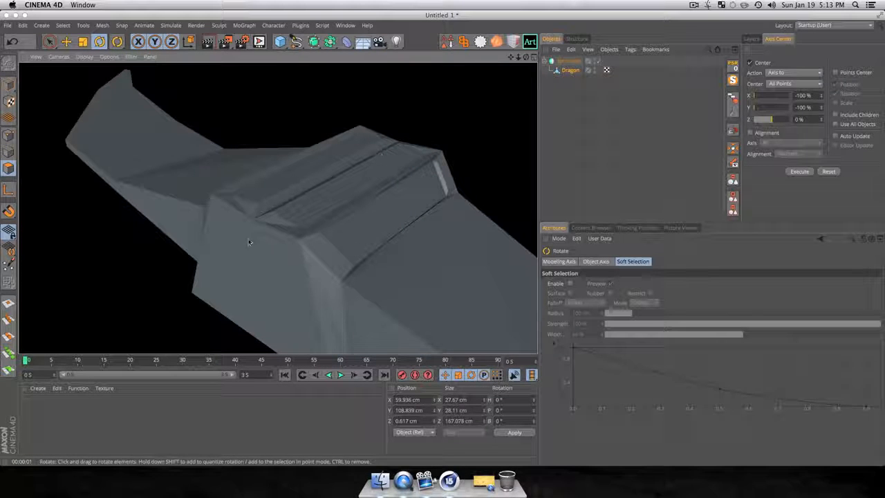
pyautogui.moveTo(308, 171); pyautogui.dragTo(178, 196)
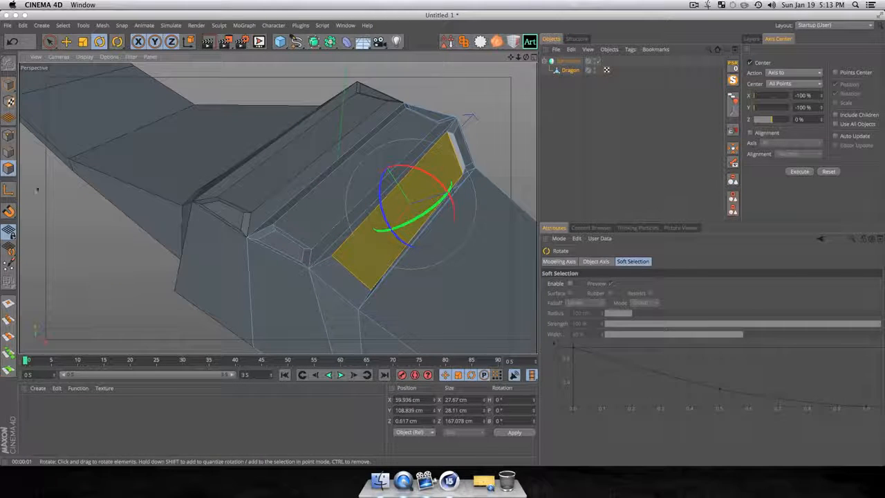
# - Select the edge along the body's top mirror line and raise it to about 163.8 cm in Y
pyautogui.click(9, 155)
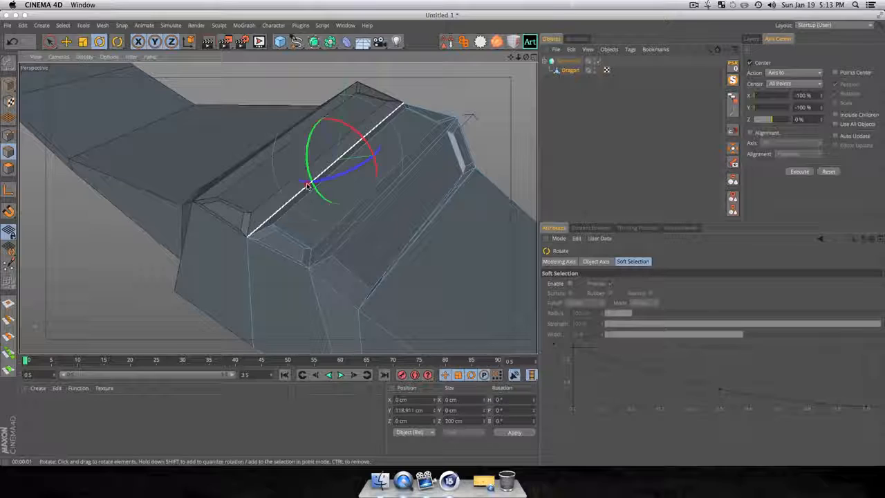
pyautogui.moveTo(307, 185)
pyautogui.mouseDown()
pyautogui.moveTo(243, 260)
pyautogui.moveTo(257, 257)
pyautogui.moveTo(313, 176)
pyautogui.mouseUp()
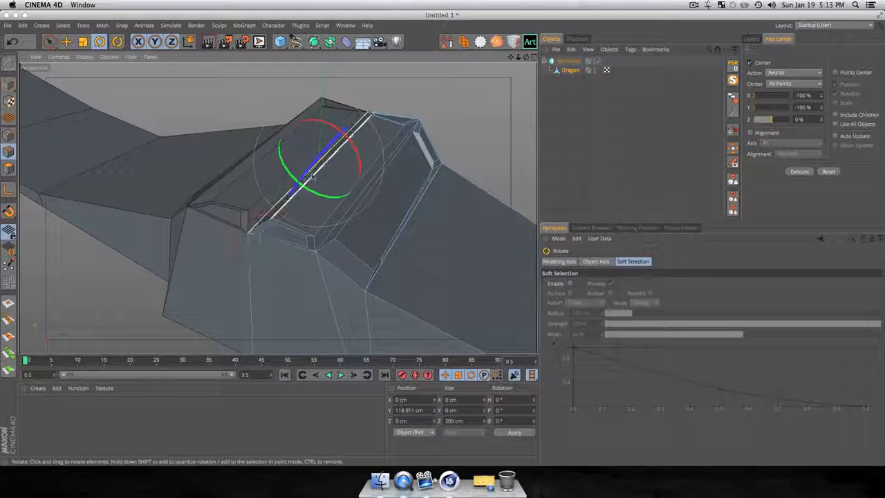
pyautogui.press('e')
pyautogui.moveTo(290, 138); pyautogui.dragTo(278, 118)
pyautogui.moveTo(233, 217); pyautogui.dragTo(284, 138)
pyautogui.moveTo(226, 221); pyautogui.dragTo(275, 187)
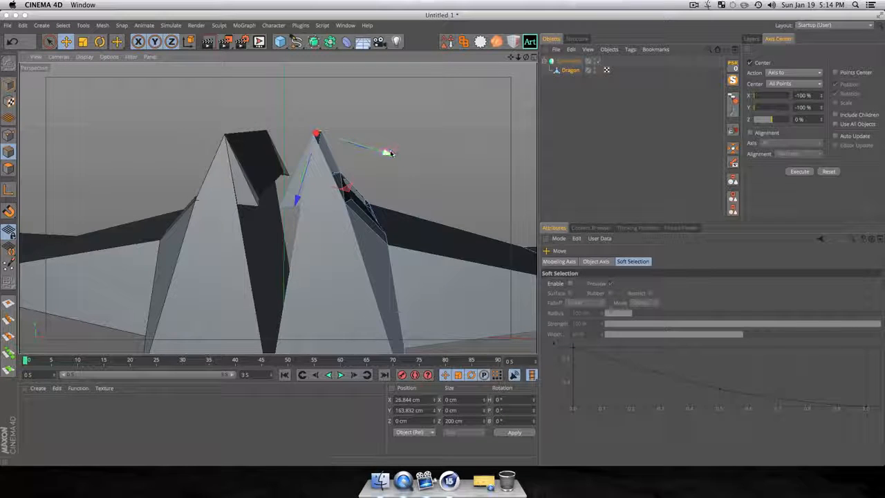
# - Move the raised top edge back to the mirror line, at about 151 cm in Y, and set its X position to 0
pyautogui.moveTo(389, 152); pyautogui.dragTo(356, 148)
pyautogui.moveTo(299, 94); pyautogui.dragTo(295, 118)
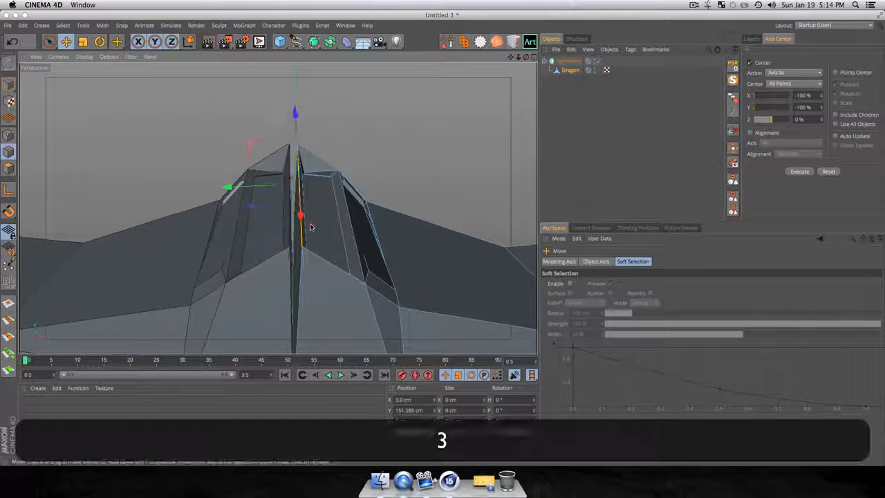
pyautogui.moveTo(310, 227); pyautogui.dragTo(306, 167)
pyautogui.moveTo(251, 195); pyautogui.dragTo(247, 194)
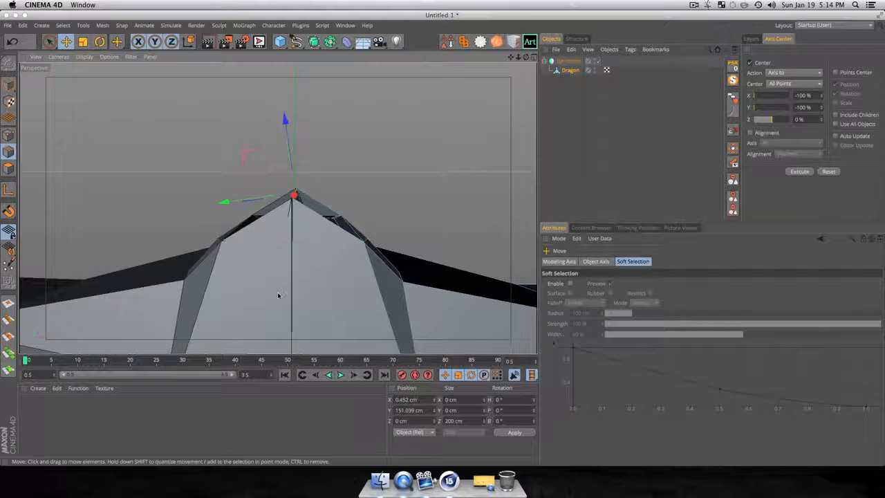
pyautogui.moveTo(419, 399); pyautogui.dragTo(273, 401)
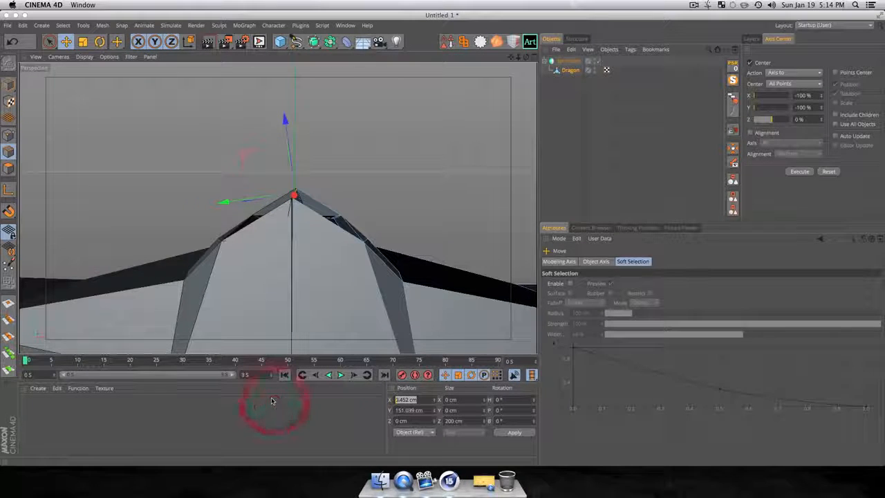
pyautogui.write('0')
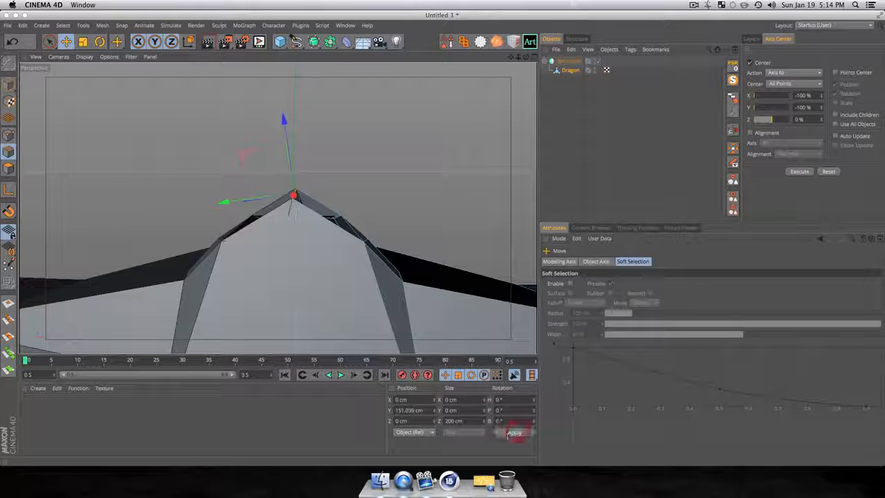
# - Lower the ridge edge to about 136.8 cm in Y, reset its X position to 0, and deselect the object
pyautogui.write('3')
pyautogui.moveTo(294, 195); pyautogui.dragTo(196, 223)
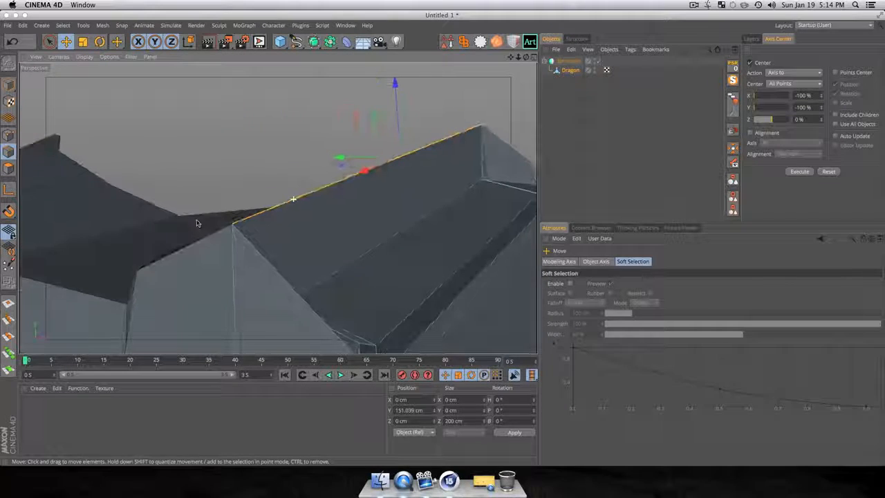
pyautogui.moveTo(395, 85); pyautogui.dragTo(390, 118)
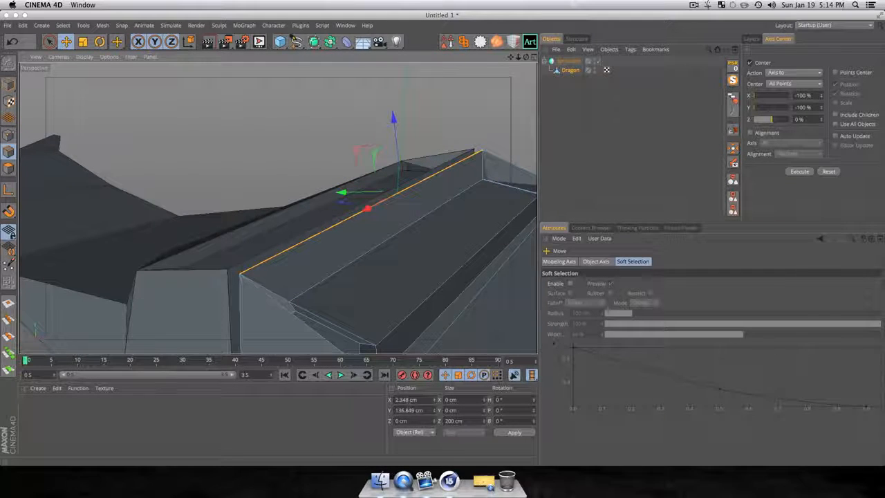
pyautogui.moveTo(419, 399); pyautogui.dragTo(289, 390)
pyautogui.write('0')
pyautogui.press('Return')
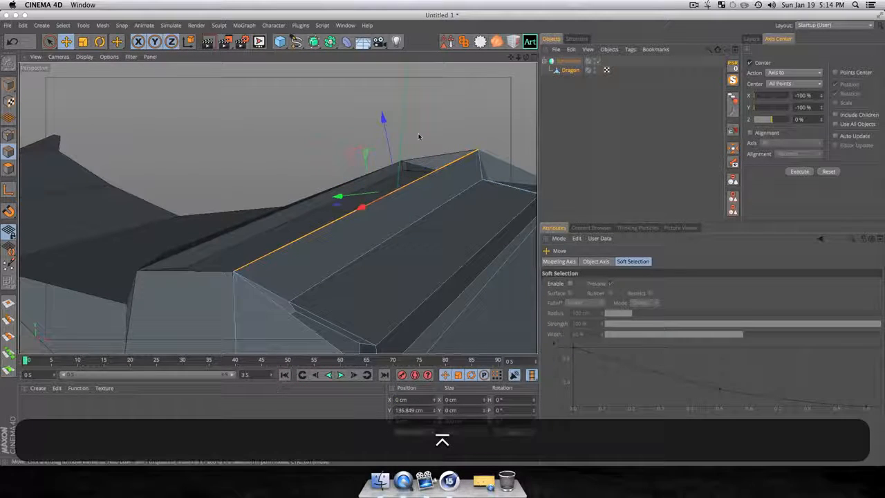
pyautogui.click(558, 163)
# - Inset the Dragon mesh's underside polygon beside the mirror line to about 45.6 cm in X
pyautogui.scroll(-6, 358, 280)
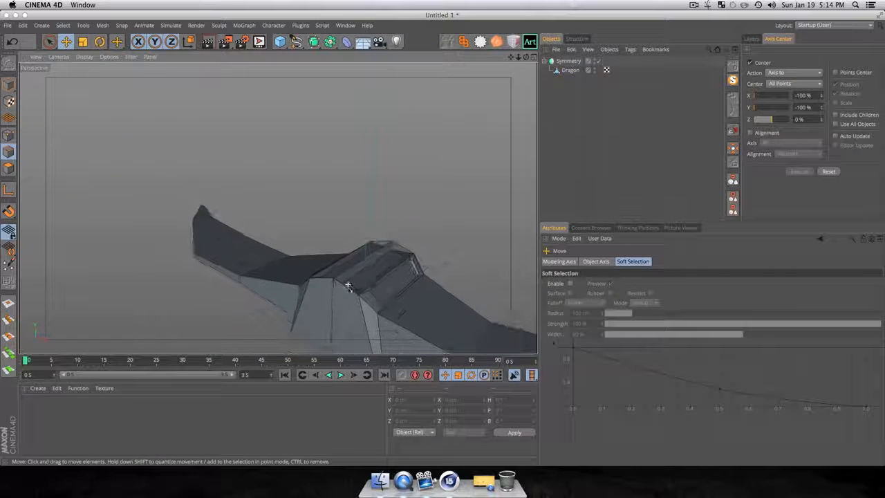
pyautogui.press('1')
pyautogui.moveTo(348, 286); pyautogui.dragTo(311, 67)
pyautogui.press('3')
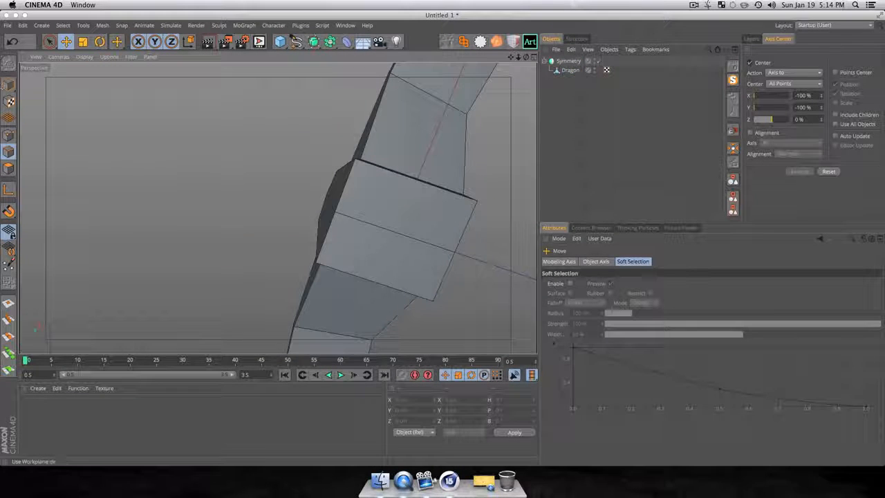
pyautogui.click(568, 70)
pyautogui.click(403, 209)
pyautogui.press('t')
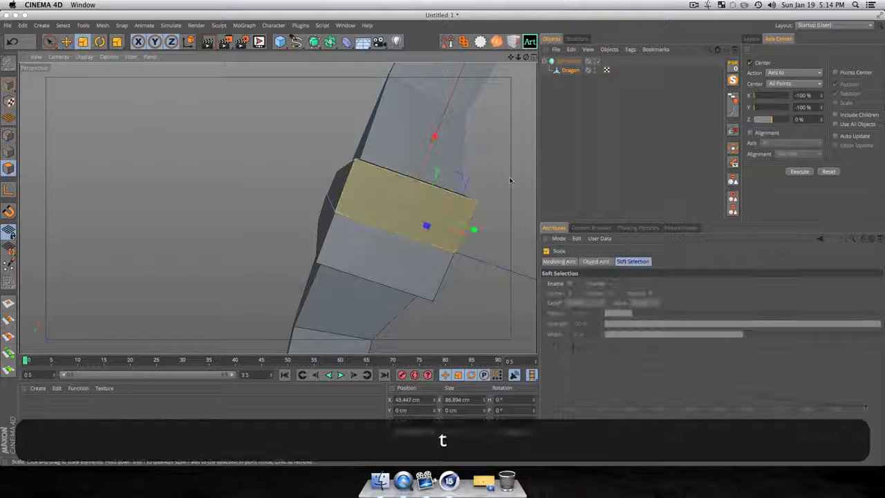
pyautogui.press('super')
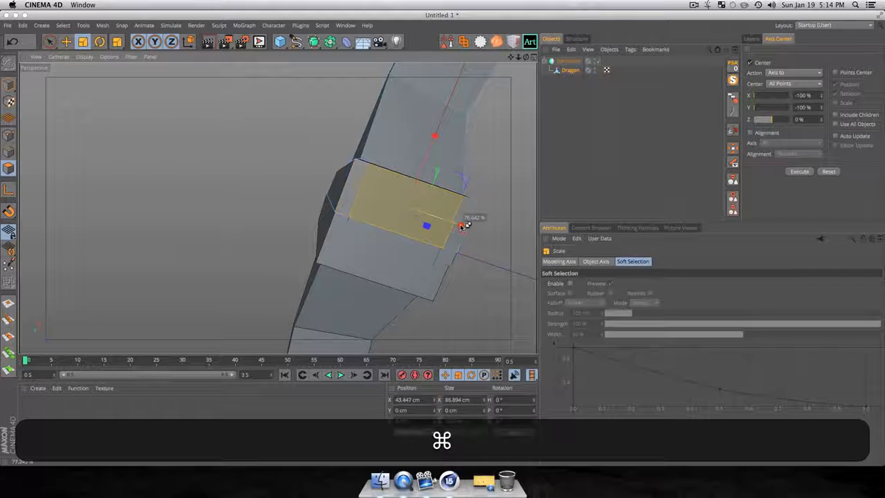
pyautogui.press('super+3')
pyautogui.moveTo(436, 217); pyautogui.dragTo(444, 288)
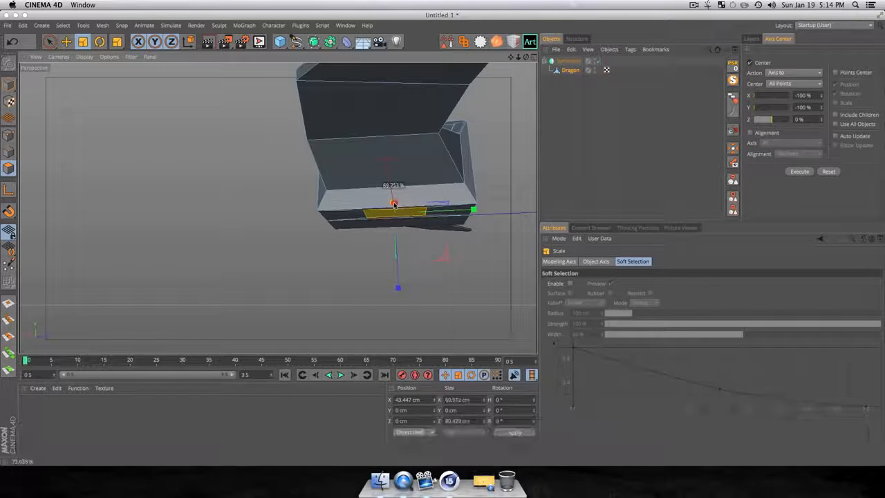
pyautogui.press('3')
pyautogui.moveTo(394, 202); pyautogui.dragTo(377, 296)
# - Extrude the inset underside polygon down to about -30.9 cm in Y as a leg and tilt its end about 12°
pyautogui.press('e')
pyautogui.press('super+e')
pyautogui.press('super+3')
pyautogui.moveTo(449, 260); pyautogui.dragTo(415, 261)
pyautogui.press('r')
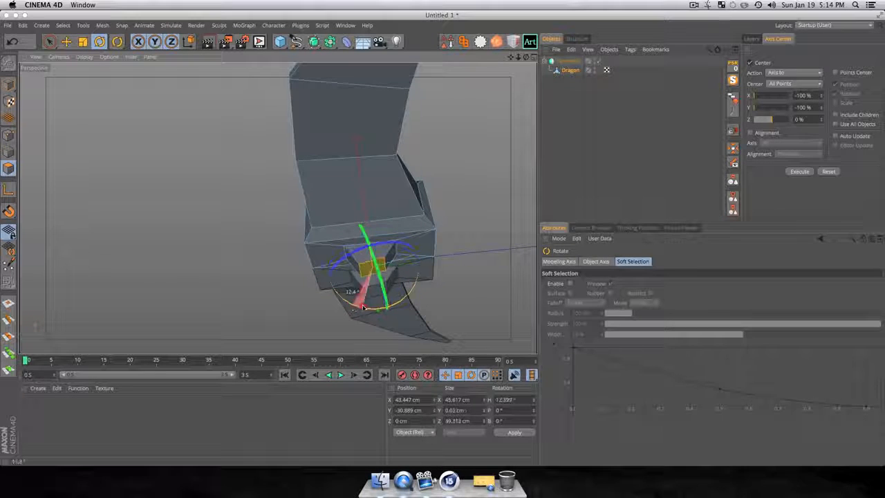
pyautogui.moveTo(362, 306); pyautogui.dragTo(366, 309)
# - Extrude the leg down to about -62 cm in Y, narrow its end lengthwise, and rotate the end about -29°
pyautogui.press('e')
pyautogui.press('super+e')
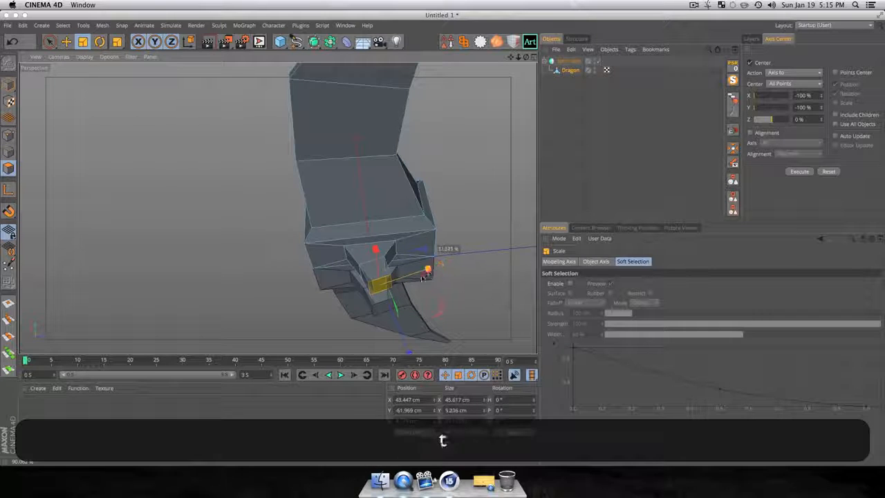
pyautogui.press('3')
pyautogui.moveTo(422, 277); pyautogui.dragTo(414, 320)
pyautogui.press('r')
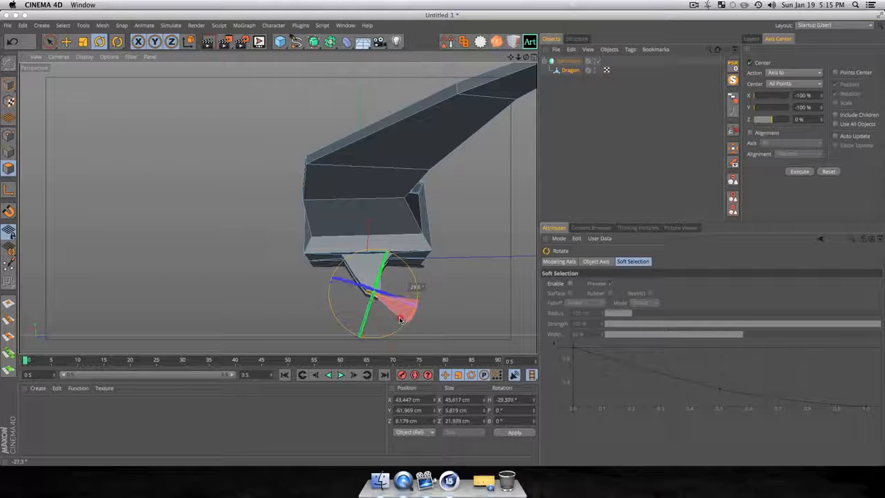
# - Extrude and rotate another lower leg segment, and extrude the foot forward to about -99.5 cm in Y
pyautogui.press('e')
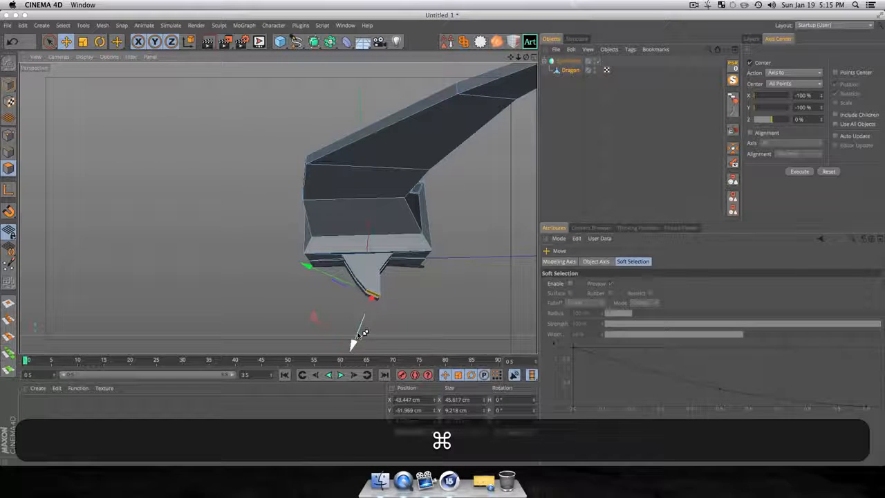
pyautogui.keyDown('super'); pyautogui.moveTo(354, 340); pyautogui.dragTo(425, 259); pyautogui.keyUp('super')
pyautogui.press('r')
pyautogui.press('e')
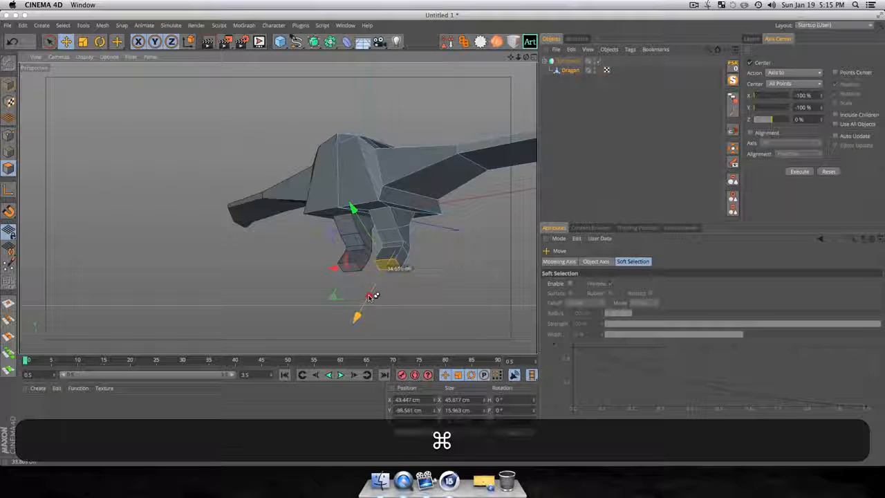
pyautogui.moveTo(414, 262); pyautogui.dragTo(478, 300)
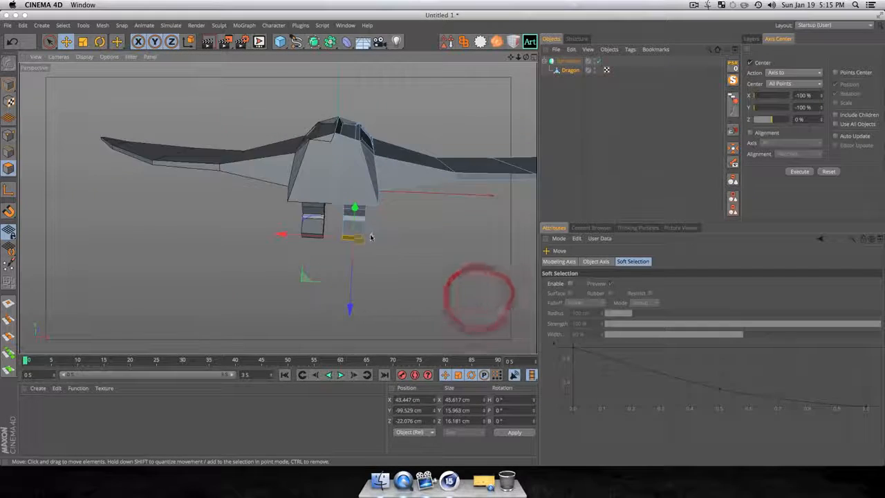
# - Flatten the foot's front polygon to about 5.6 cm in Y and raise it to about -90.2 cm in Y
pyautogui.scroll(5, 369, 235)
pyautogui.press('3')
pyautogui.moveTo(348, 265); pyautogui.dragTo(385, 148)
pyautogui.press('1')
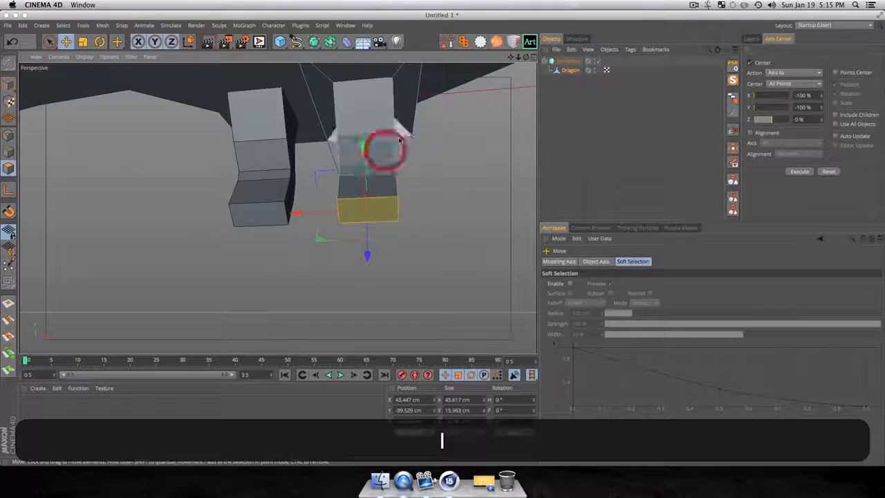
pyautogui.scroll(4, 381, 206)
pyautogui.press('t')
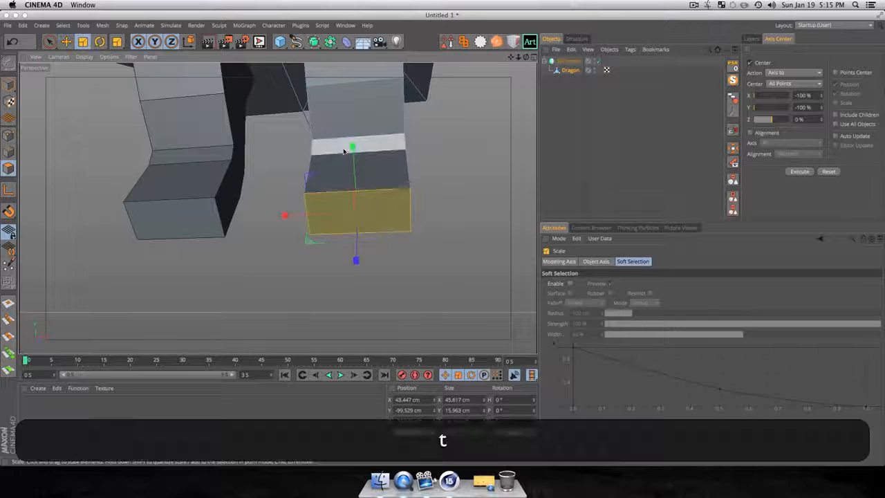
pyautogui.moveTo(353, 144)
pyautogui.mouseDown()
pyautogui.moveTo(353, 192)
pyautogui.moveTo(352, 161)
pyautogui.mouseUp()
pyautogui.press('e')
# - Narrow the foot's front polygon to about 38.2 cm in X and clear the selection
pyautogui.press('t')
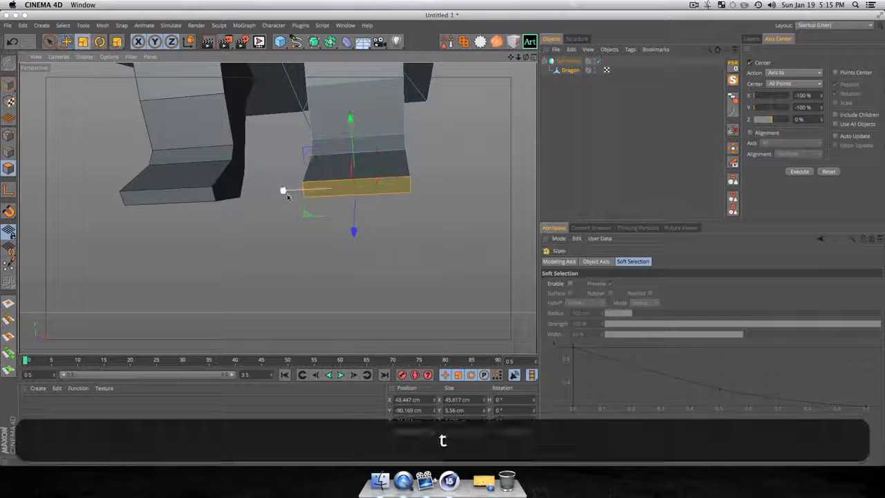
pyautogui.moveTo(282, 192); pyautogui.dragTo(300, 196)
pyautogui.click(505, 193)
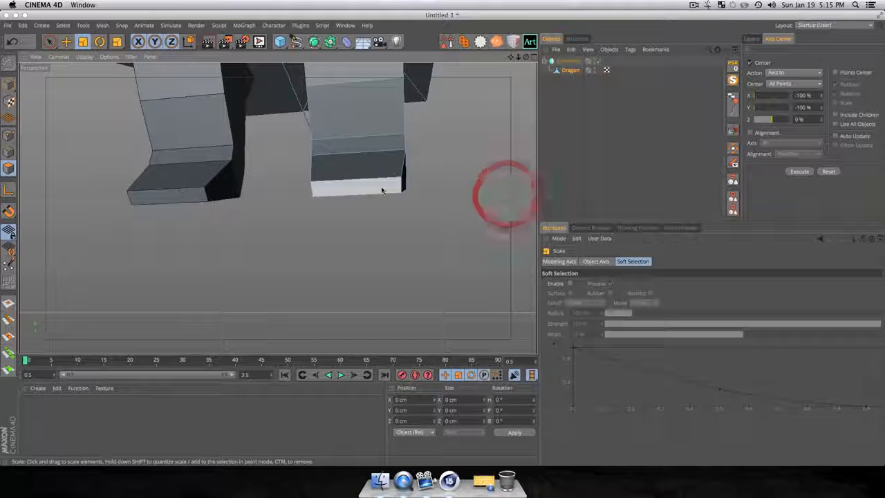
# - Divide the foot's front polygon into five strips for the toes with vertical Knife cuts restricted to the selection
pyautogui.click(380, 188)
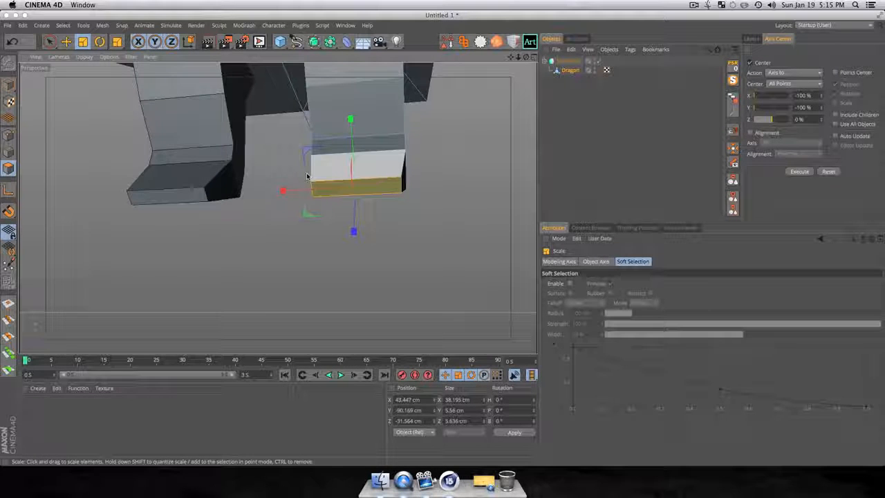
pyautogui.press('k')
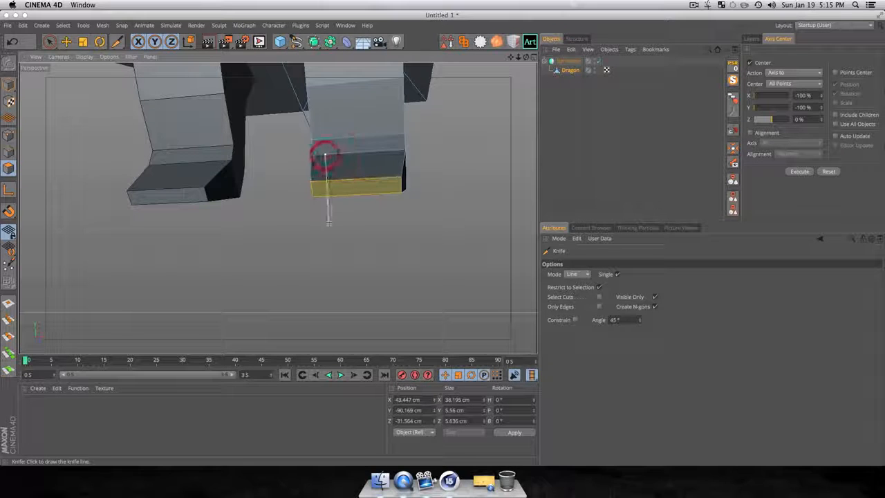
pyautogui.moveTo(329, 222); pyautogui.dragTo(332, 237)
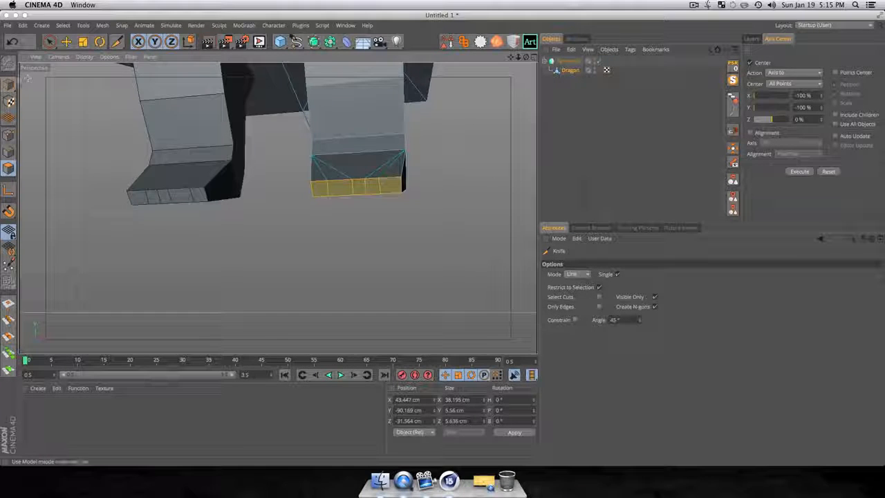
# - Extrude the foot's innermost front strip forward in two segments, scaling each end down to form a pointed toe reaching about -108.4 cm in Y
pyautogui.click(49, 42)
pyautogui.scroll(3, 307, 190)
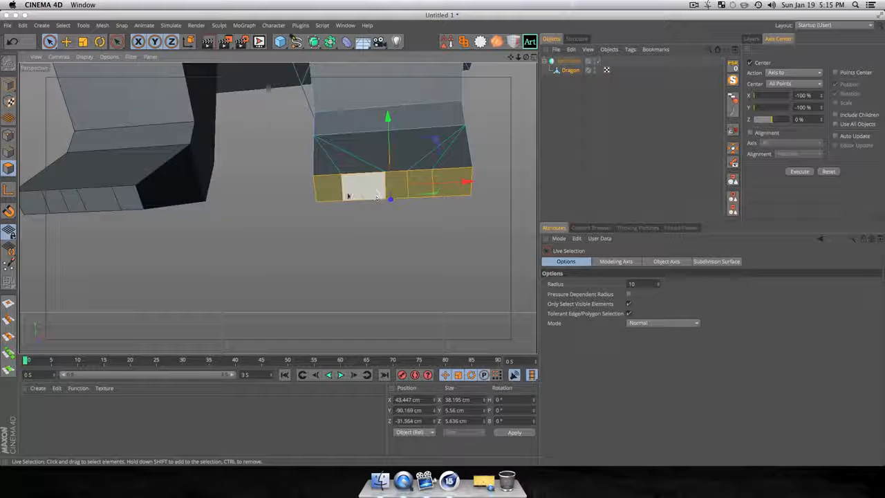
pyautogui.click(332, 278)
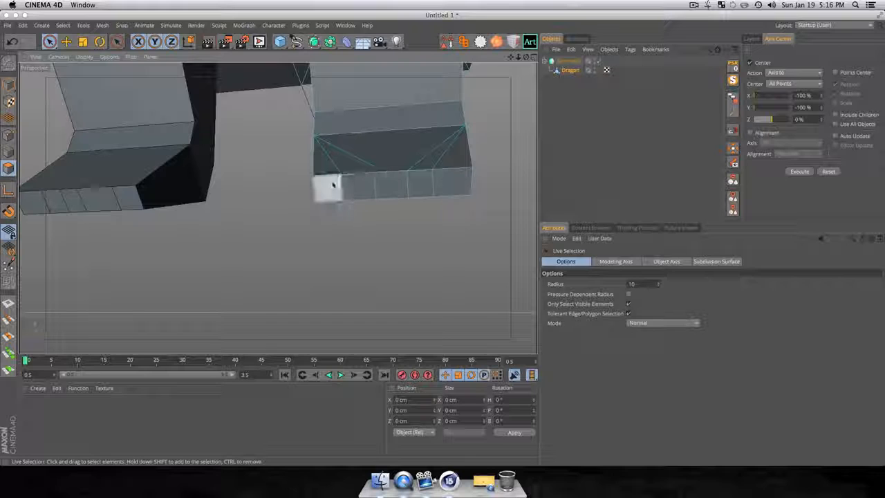
pyautogui.click(333, 185)
pyautogui.press('super+t')
pyautogui.moveTo(450, 140); pyautogui.dragTo(421, 152)
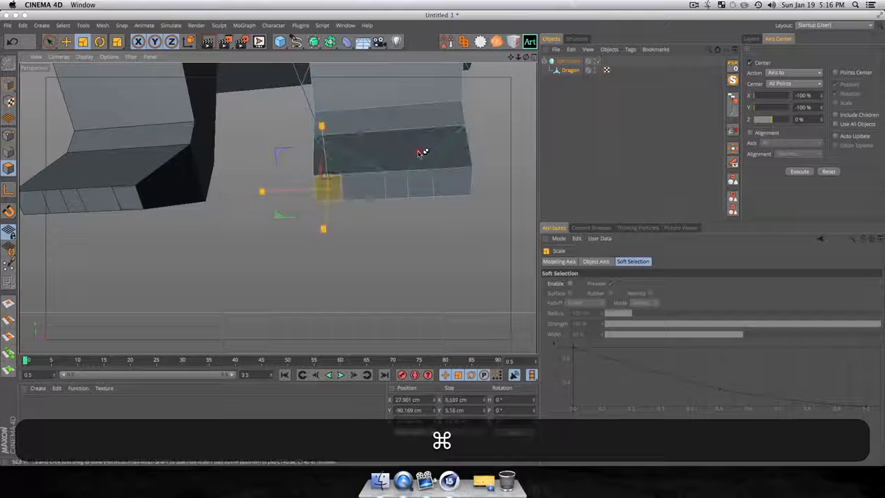
pyautogui.moveTo(329, 209); pyautogui.dragTo(314, 272)
pyautogui.press('super+t')
pyautogui.moveTo(419, 240); pyautogui.dragTo(366, 269)
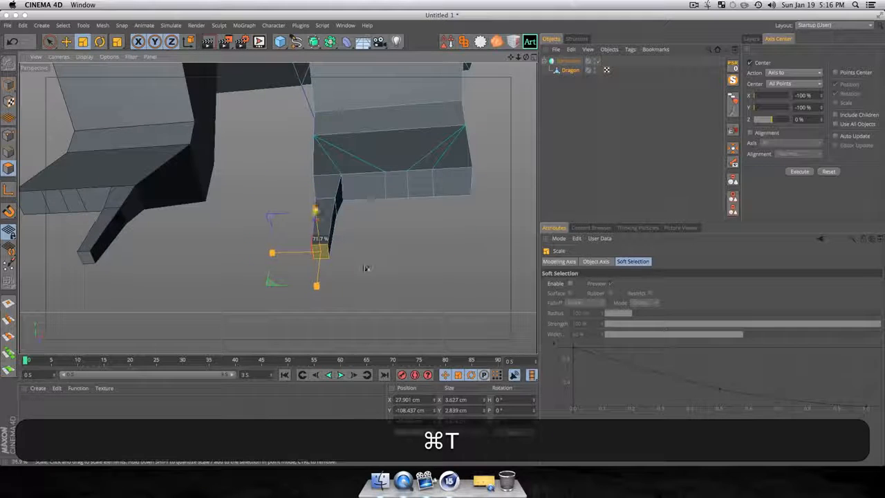
pyautogui.click(211, 322)
# - Extrude the second strip from the inside into a two-segment tapered toe reaching about -107.2 cm in Y
pyautogui.click(365, 184)
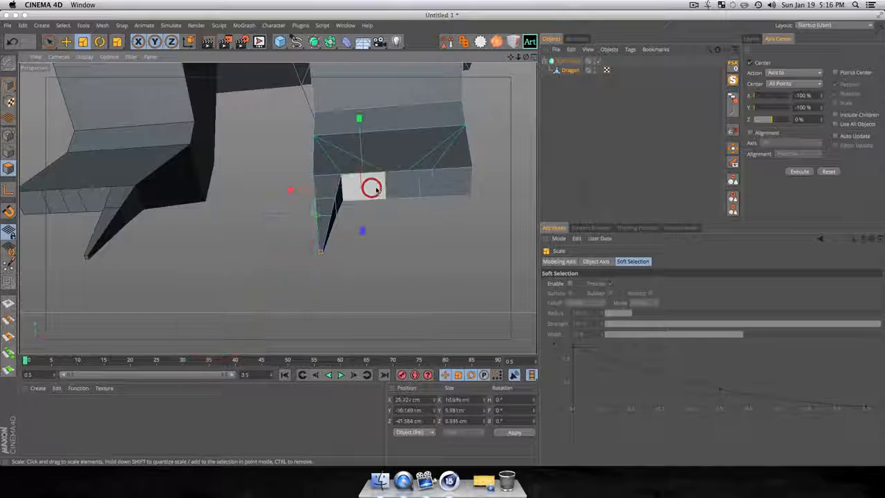
pyautogui.press('super+t')
pyautogui.moveTo(504, 150); pyautogui.dragTo(361, 247)
pyautogui.press('super+e')
pyautogui.press('super+t')
pyautogui.keyDown('super'); pyautogui.moveTo(477, 210); pyautogui.dragTo(371, 251); pyautogui.keyUp('super')
pyautogui.press('super+e')
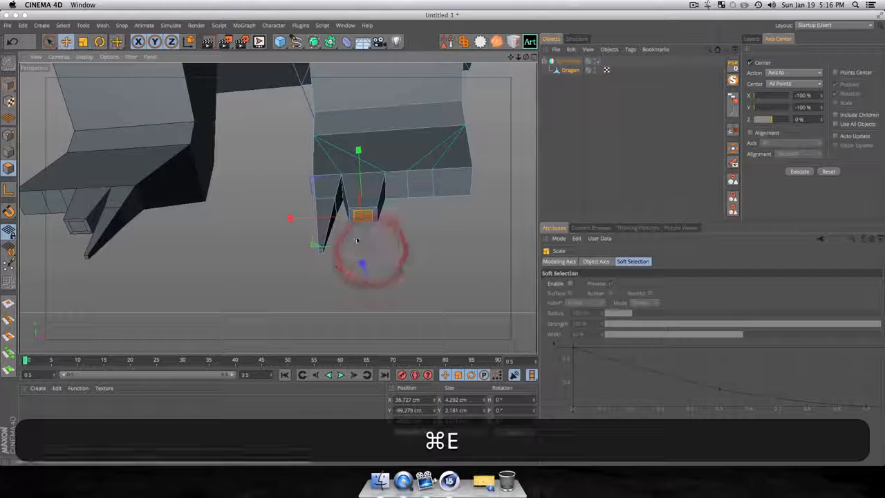
pyautogui.click(410, 266)
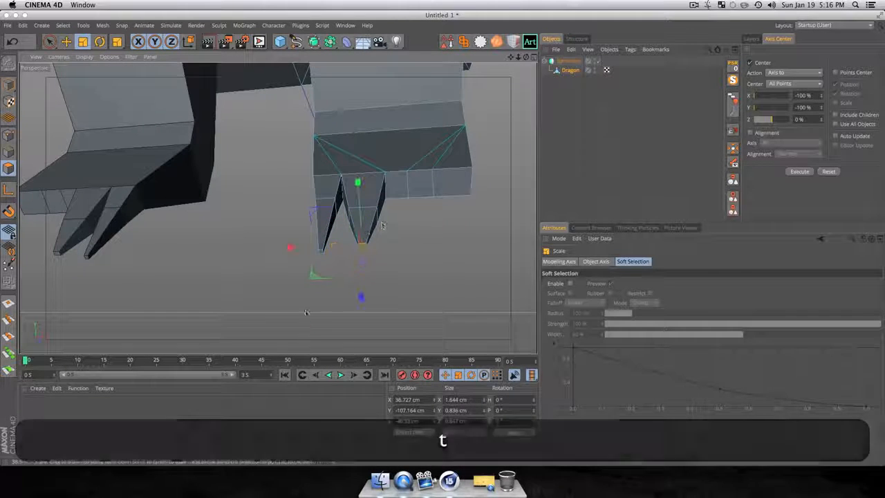
# - Extrude and taper the middle strip into a pointed toe reaching about -109.5 cm in Y
pyautogui.click(396, 186)
pyautogui.press('super+t')
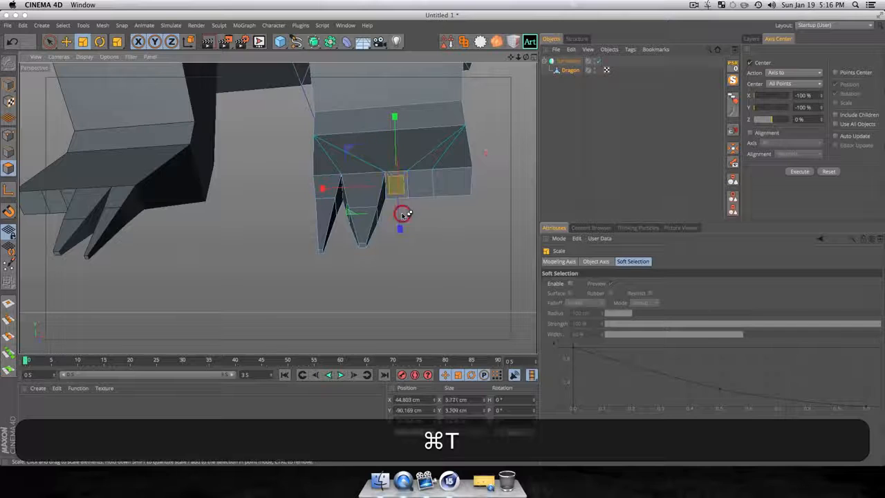
pyautogui.moveTo(399, 208); pyautogui.dragTo(405, 298)
pyautogui.press('t')
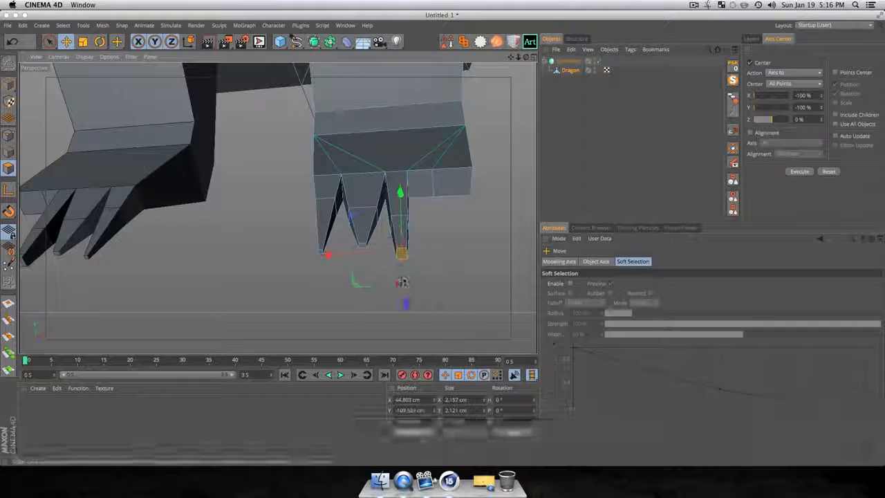
pyautogui.press('t')
pyautogui.moveTo(437, 271); pyautogui.dragTo(409, 274)
pyautogui.moveTo(322, 321); pyautogui.dragTo(391, 246)
# - Extrude and taper the fourth strip into a narrow pointed toe reaching about -107 cm in Y
pyautogui.click(423, 200)
pyautogui.press('t')
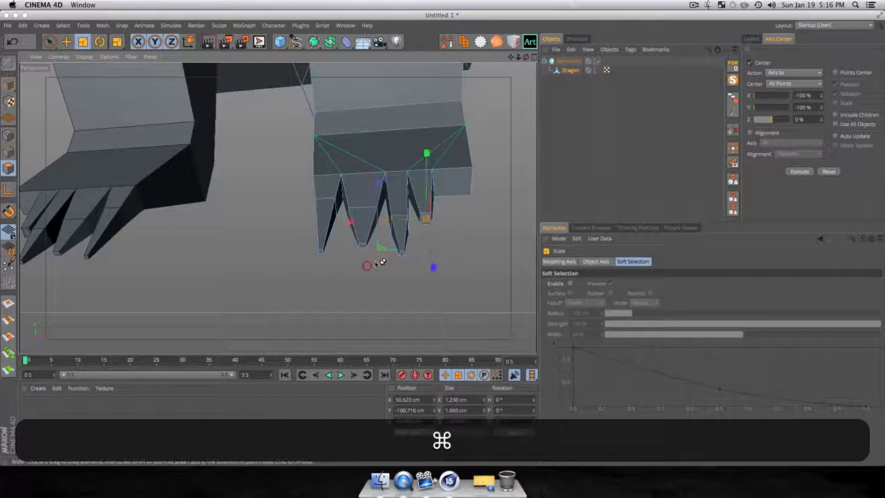
pyautogui.moveTo(430, 247); pyautogui.dragTo(435, 263)
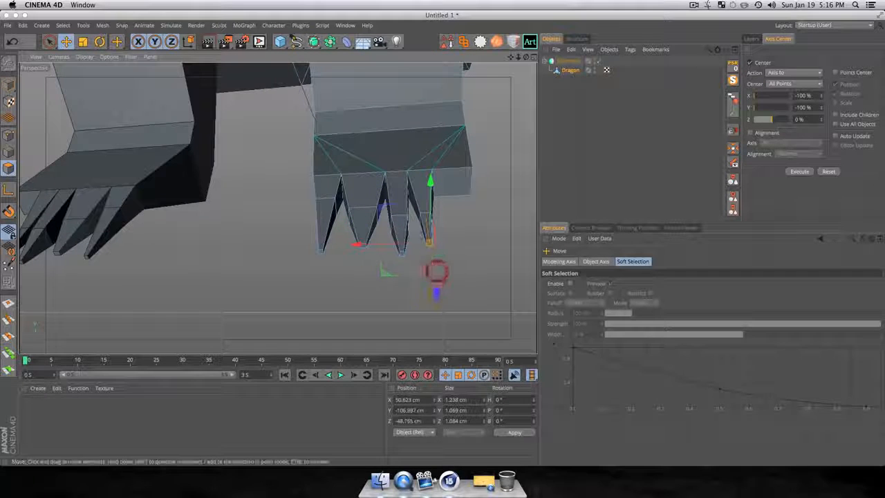
# - Extrude and taper the outermost strip into a two-segment pointed toe reaching about -111.4 cm in Y
pyautogui.click(458, 178)
pyautogui.press('t')
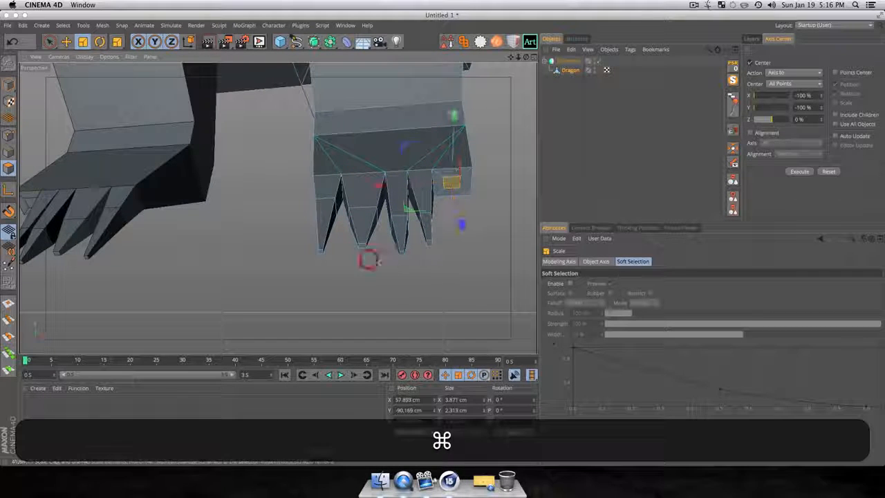
pyautogui.press('super+e')
pyautogui.keyDown('super'); pyautogui.moveTo(455, 223); pyautogui.dragTo(415, 257); pyautogui.keyUp('super')
pyautogui.press('t')
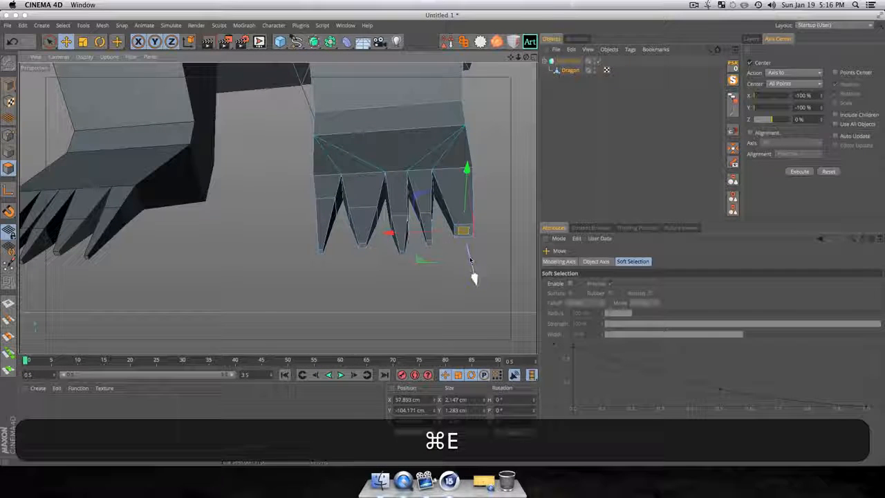
pyautogui.keyDown('super'); pyautogui.moveTo(470, 261); pyautogui.dragTo(477, 288); pyautogui.keyUp('super')
pyautogui.press('t')
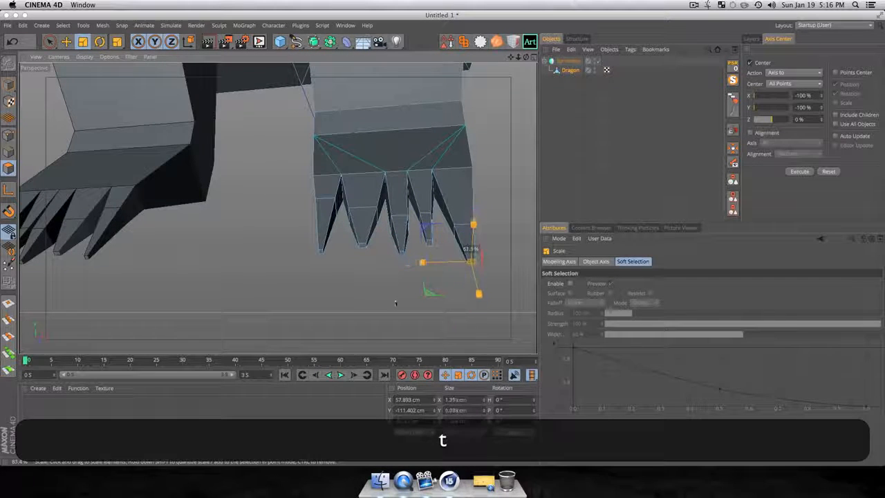
# - Glance at the reference dragon video and examine the foot and its toes from several angles
pyautogui.click(483, 481)
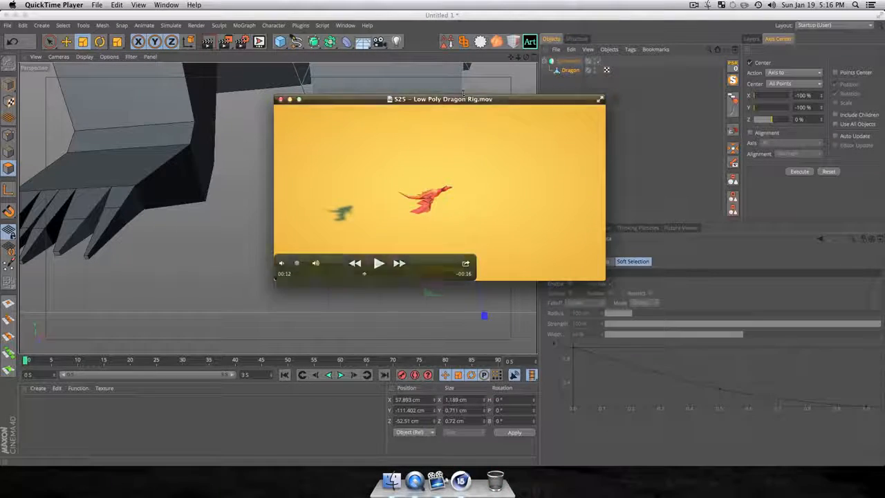
pyautogui.doubleClick(461, 102)
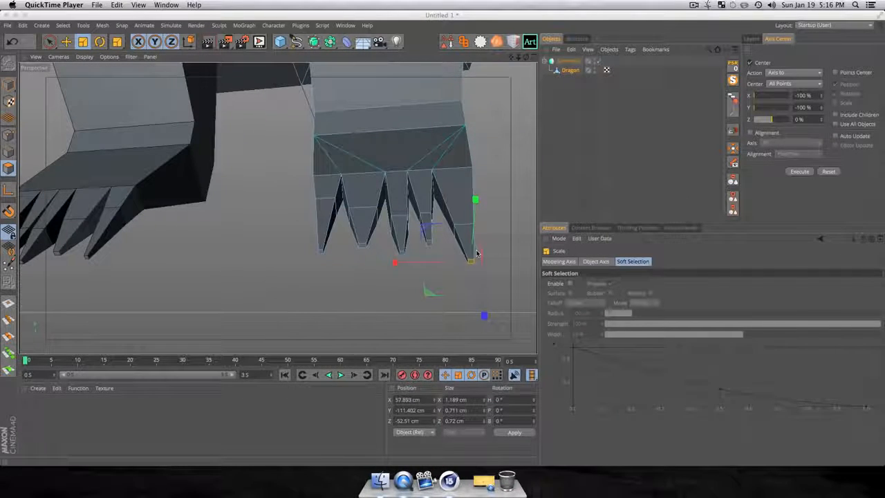
pyautogui.click(484, 215)
pyautogui.press('3')
pyautogui.moveTo(484, 216); pyautogui.dragTo(341, 203)
pyautogui.scroll(-5, 350, 155)
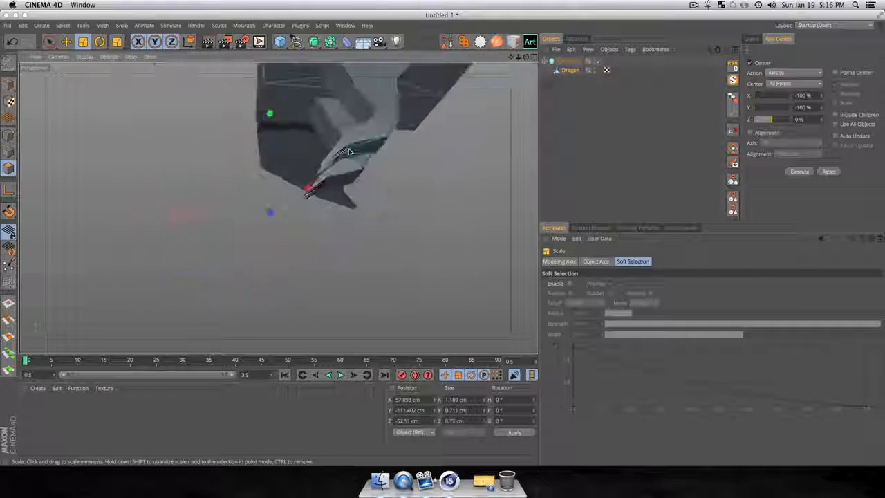
pyautogui.scroll(-3, 349, 151)
pyautogui.press('3')
pyautogui.moveTo(370, 117); pyautogui.dragTo(443, 170)
pyautogui.scroll(3, 366, 113)
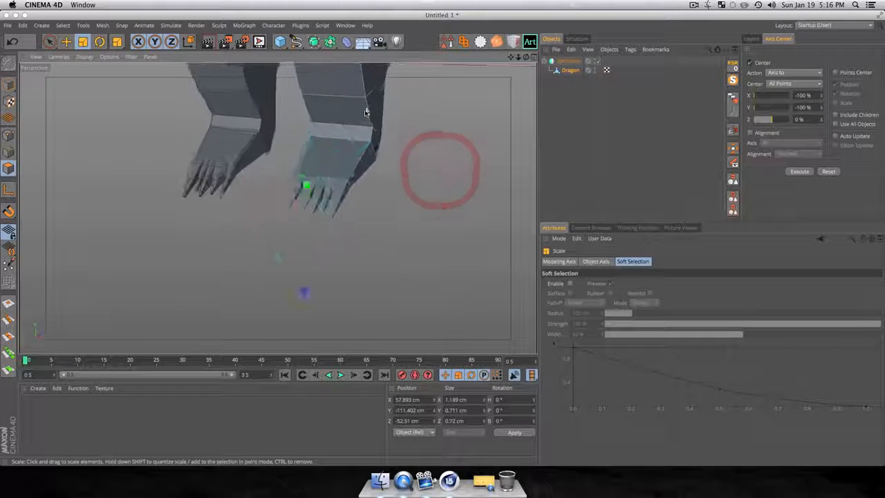
pyautogui.scroll(2, 373, 123)
pyautogui.press('1')
pyautogui.moveTo(289, 142); pyautogui.dragTo(373, 152)
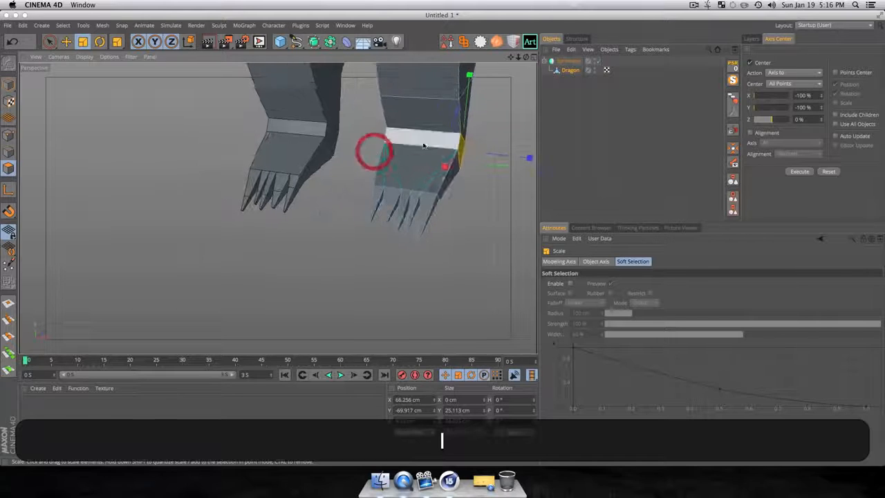
# - Select the ring of polygons around the ankle with Ring Selection and scale it down to narrow the ankle
pyautogui.click(423, 138)
pyautogui.press('b')
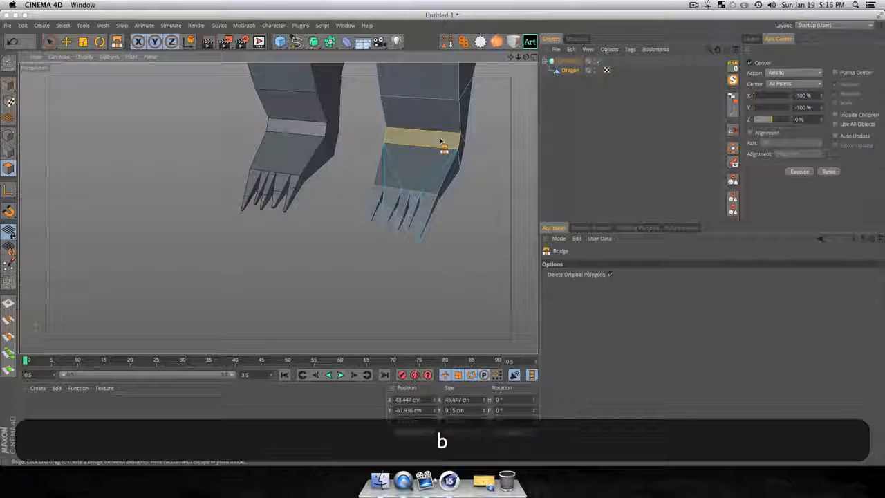
pyautogui.press('v')
pyautogui.moveTo(462, 129)
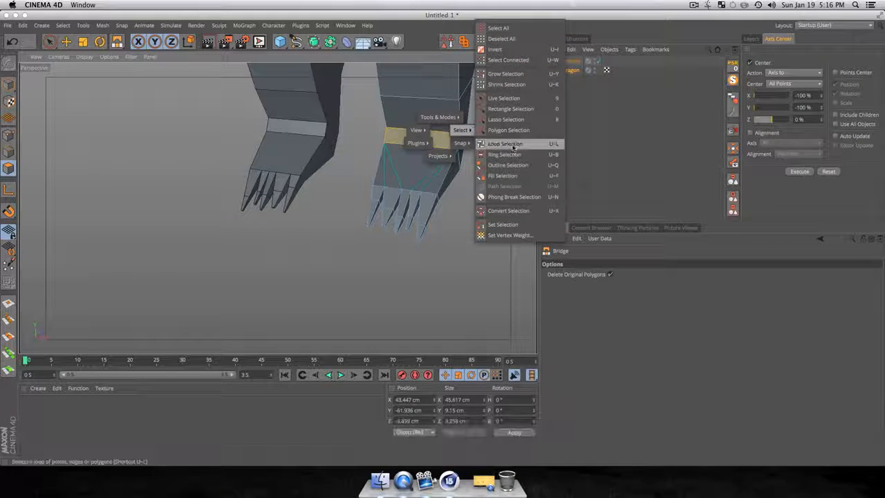
pyautogui.click(508, 156)
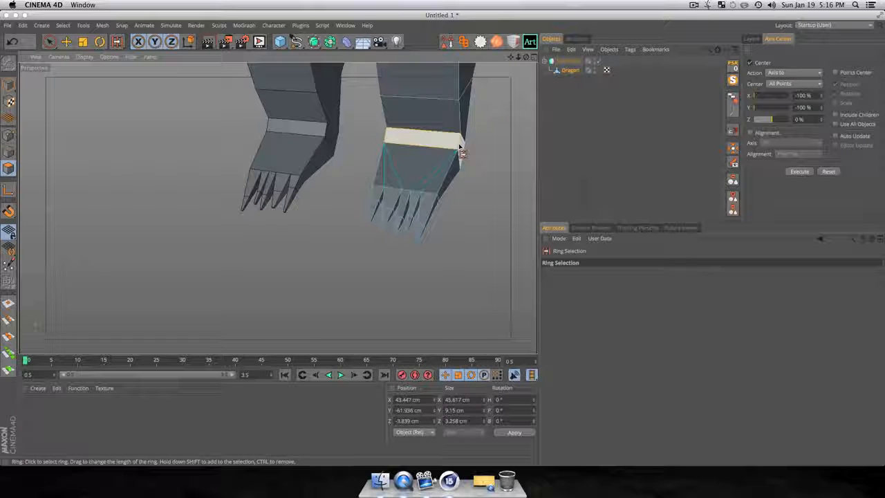
pyautogui.press('3')
pyautogui.moveTo(486, 169); pyautogui.dragTo(293, 212)
pyautogui.press('t')
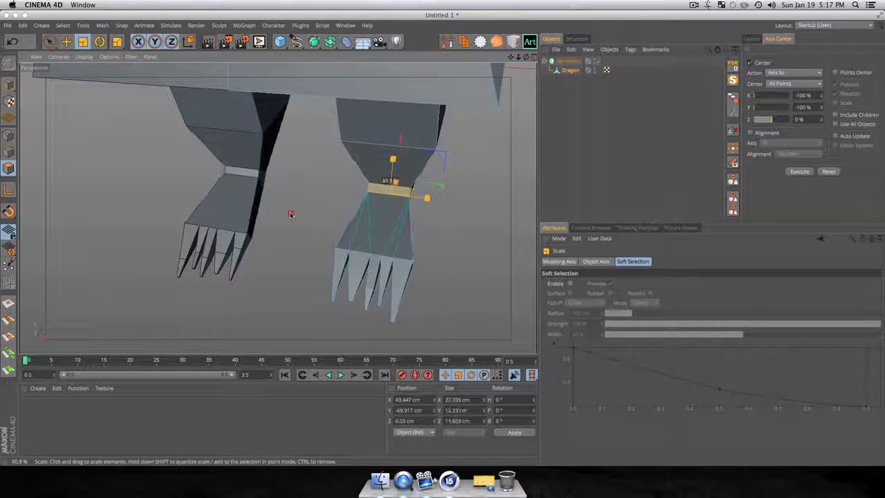
# - Clear the object selection and examine the whole dragon's proportions from behind and above
pyautogui.scroll(-3, 423, 221)
pyautogui.press('3')
pyautogui.moveTo(422, 221); pyautogui.dragTo(470, 231)
pyautogui.click(567, 160)
pyautogui.scroll(-8, 392, 203)
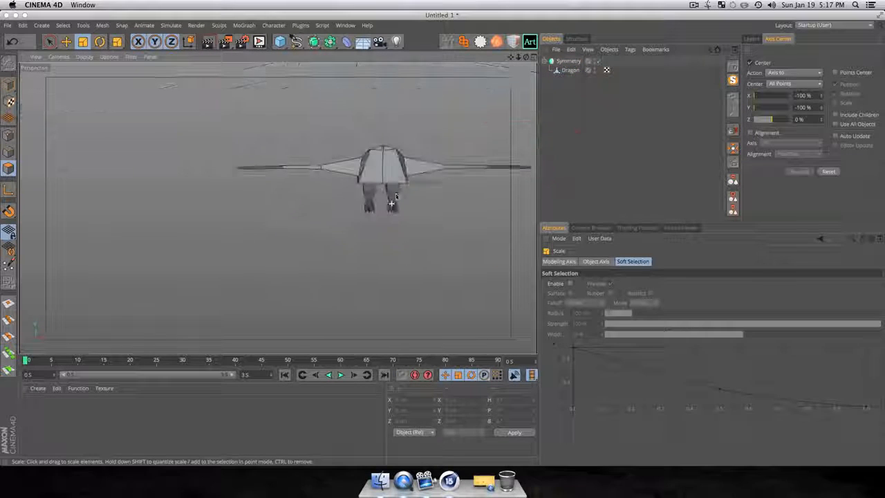
pyautogui.press('3')
pyautogui.moveTo(475, 179); pyautogui.dragTo(378, 239)
pyautogui.press('1')
pyautogui.moveTo(434, 156); pyautogui.dragTo(340, 223)
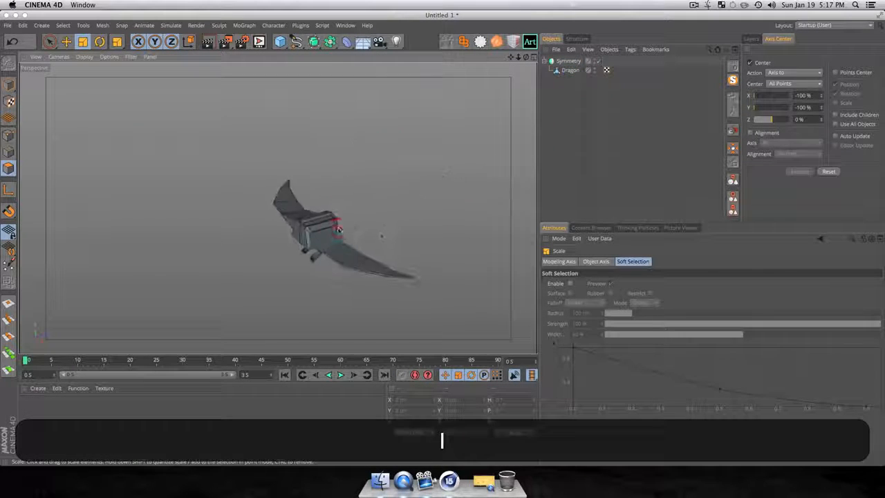
pyautogui.press('3')
pyautogui.moveTo(277, 208); pyautogui.dragTo(239, 229)
pyautogui.scroll(3, 257, 247)
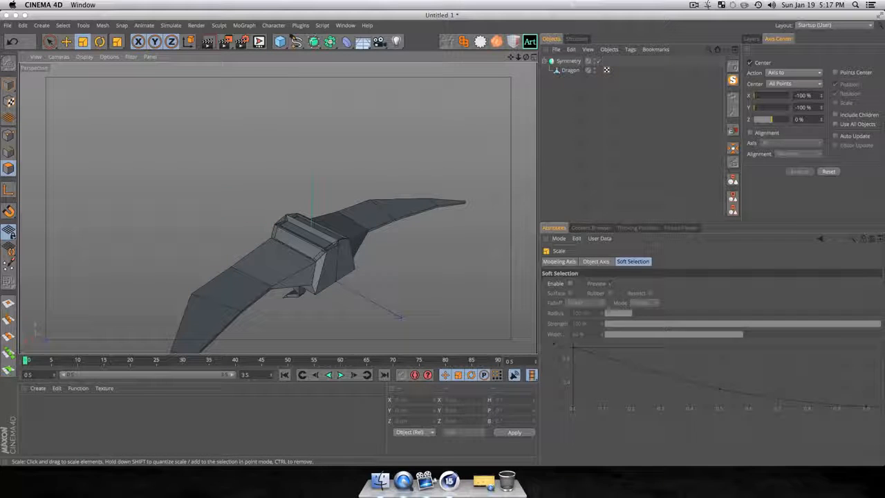
# - Select the Dragon object's upper wing polygons one at a time and inset a smaller panel into each wing segment
pyautogui.click(49, 41)
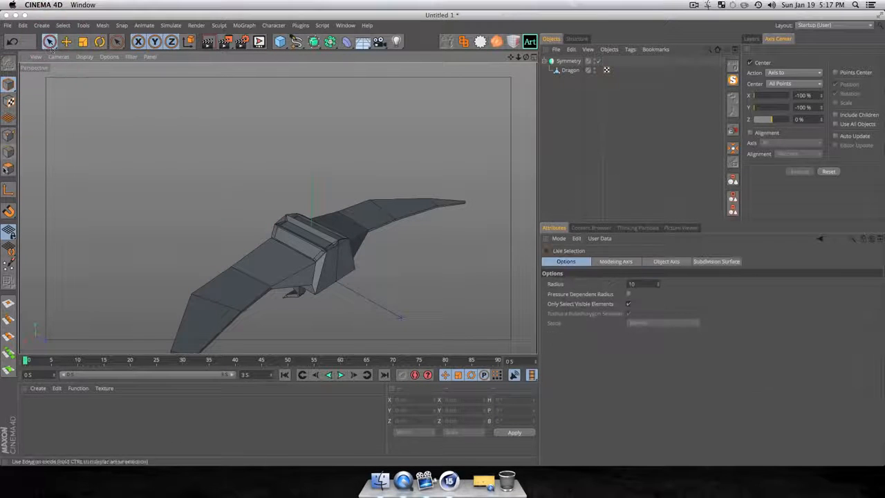
pyautogui.click(8, 167)
pyautogui.click(571, 70)
pyautogui.press('3')
pyautogui.moveTo(477, 124); pyautogui.dragTo(361, 184)
pyautogui.click(299, 162)
pyautogui.press('super+t')
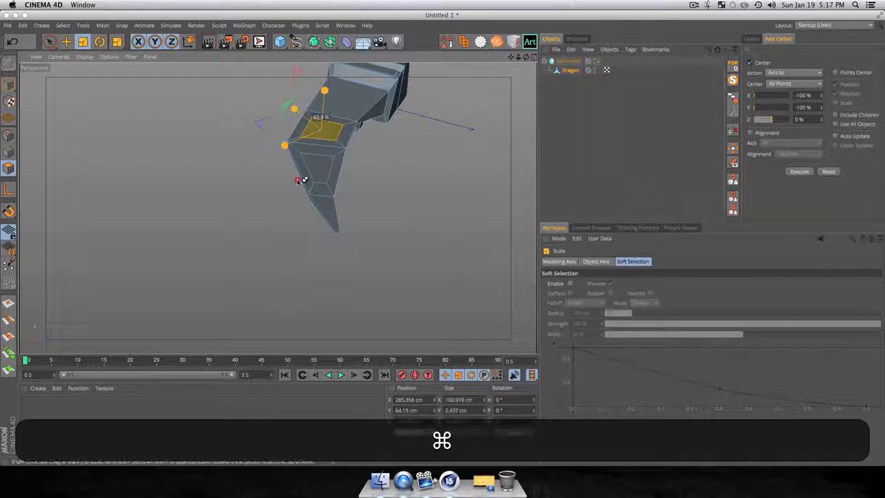
pyautogui.moveTo(283, 215); pyautogui.dragTo(330, 209)
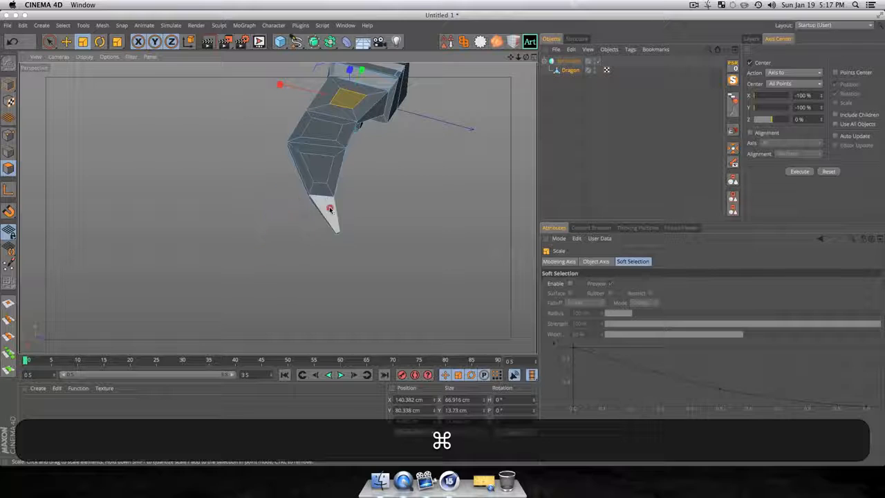
# - Inset the wing tip, nest a second inset in the wing panels, and inset the border polygons around them
pyautogui.moveTo(340, 162); pyautogui.dragTo(329, 204)
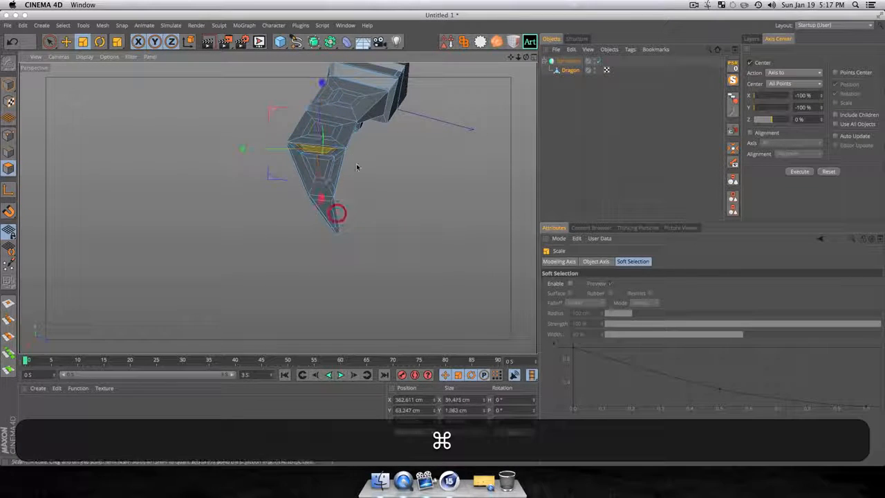
pyautogui.moveTo(369, 182); pyautogui.dragTo(305, 128)
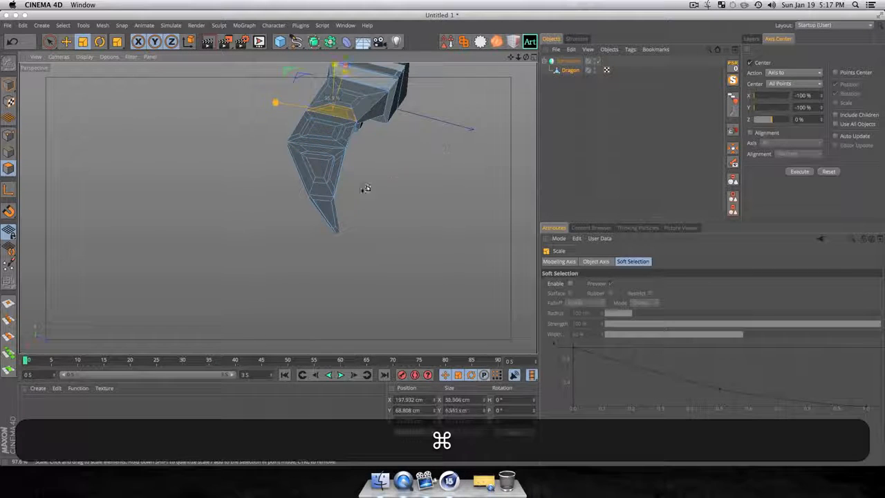
pyautogui.keyDown('super'); pyautogui.moveTo(358, 224); pyautogui.dragTo(359, 225); pyautogui.keyUp('super')
pyautogui.moveTo(359, 224); pyautogui.dragTo(334, 234)
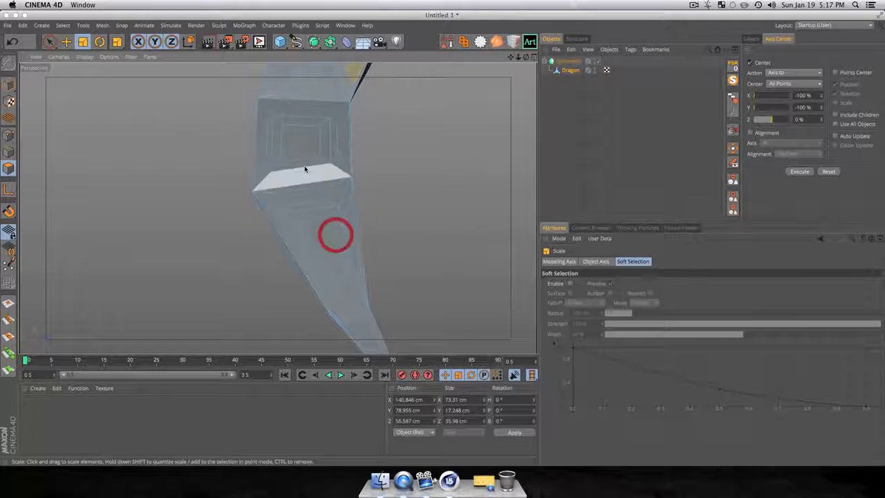
# - Rotate individual inset and border polygons in the middle wing segments to tilt their facets, and render a viewport preview
pyautogui.press('r')
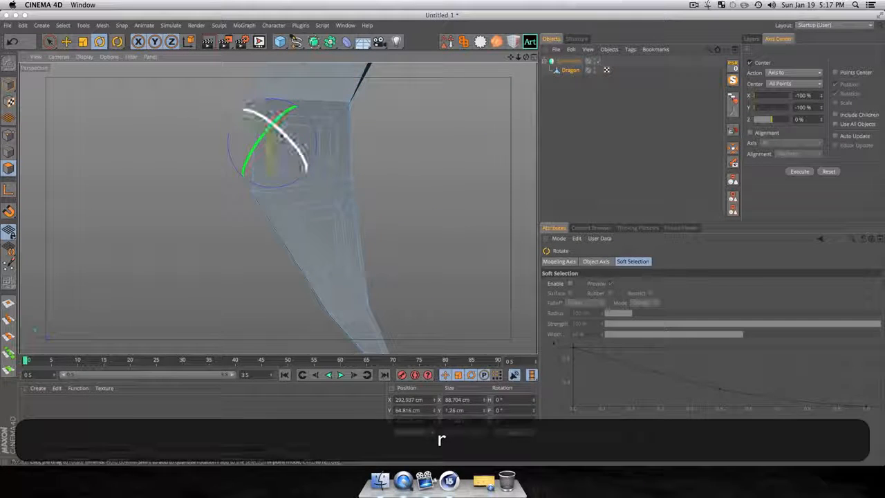
pyautogui.moveTo(276, 132); pyautogui.dragTo(281, 137)
pyautogui.click(314, 122)
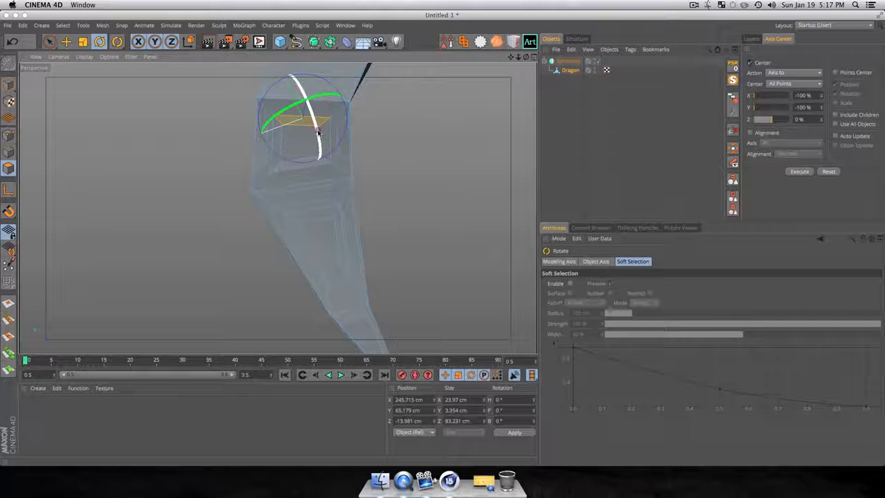
pyautogui.click(316, 174)
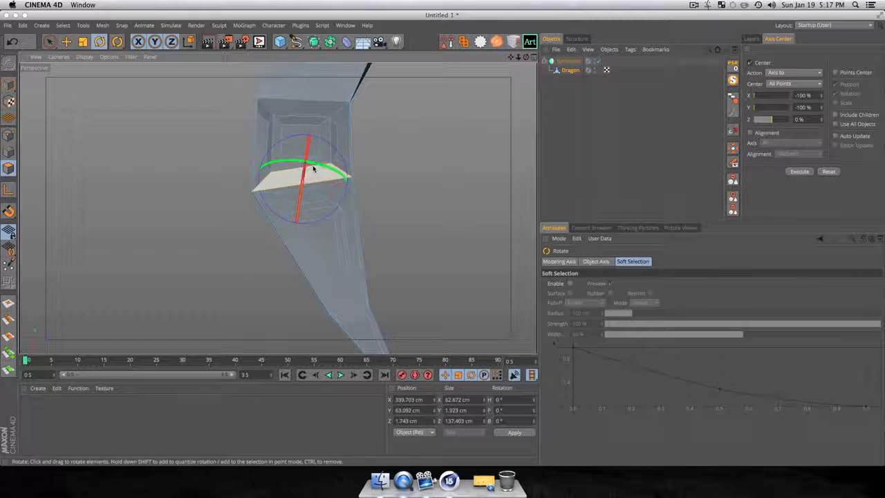
pyautogui.moveTo(311, 167); pyautogui.dragTo(315, 168)
pyautogui.press('super+r')
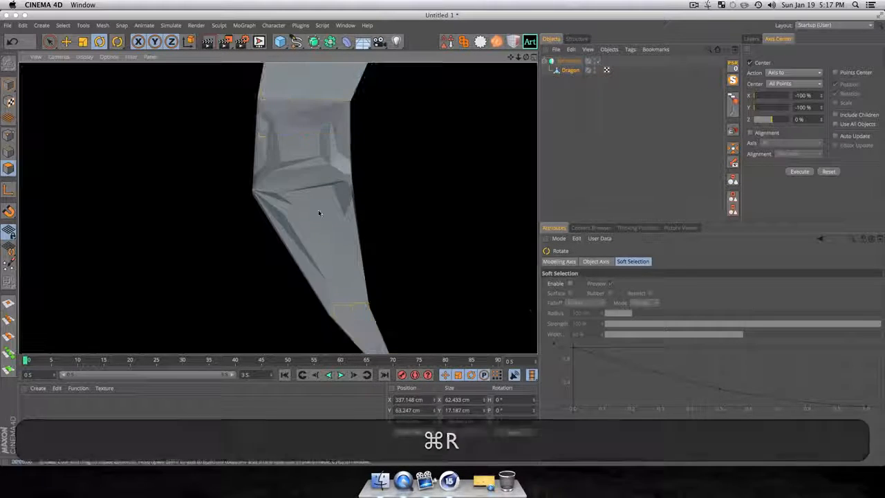
pyautogui.press('1')
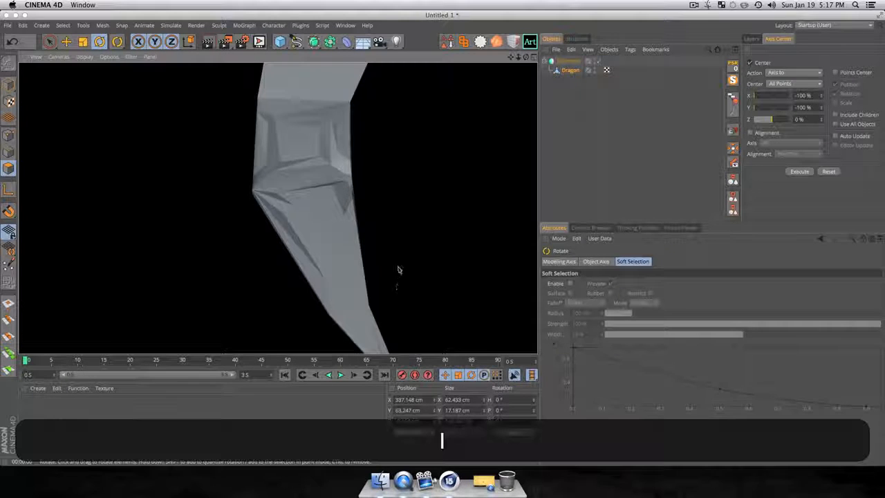
# - Rotate the inset border polygon at the end of the outer wing segment and the polygon on the wing tip to vary their angles
pyautogui.moveTo(399, 271); pyautogui.dragTo(355, 204)
pyautogui.press('3')
pyautogui.click(335, 246)
pyautogui.press('t')
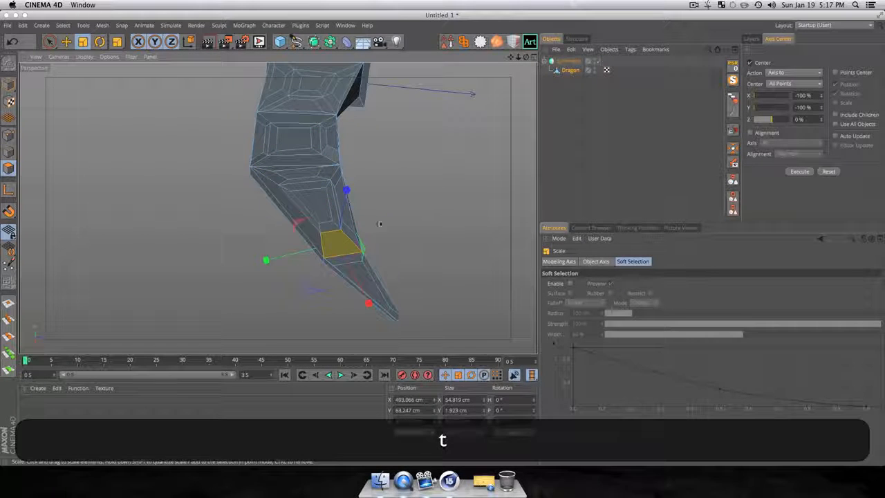
pyautogui.press('r')
pyautogui.moveTo(335, 220); pyautogui.dragTo(336, 219)
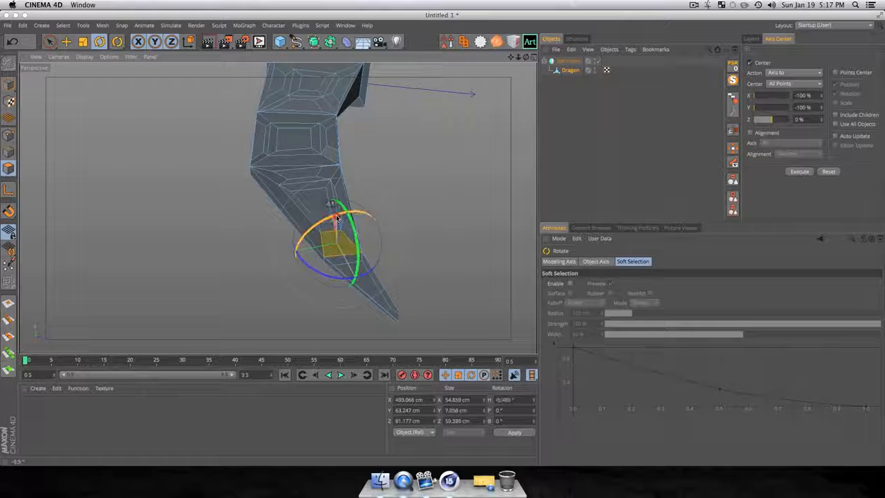
pyautogui.click(358, 280)
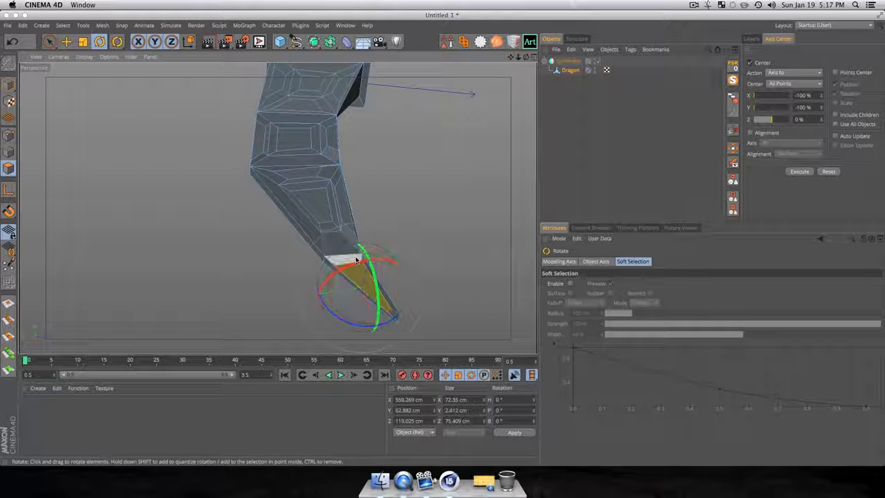
pyautogui.moveTo(349, 268); pyautogui.dragTo(343, 271)
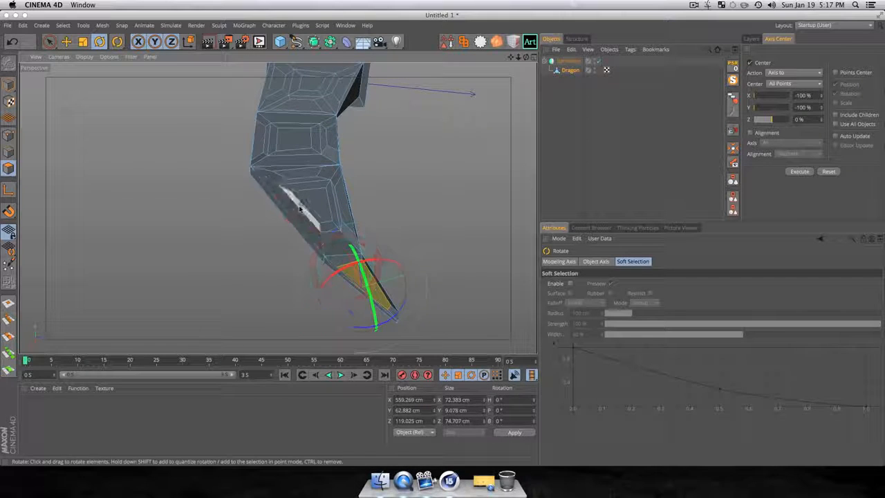
# - Tilt the long border polygon along the outer wing segment's edge, and select the small side polygon of the middle segment
pyautogui.click(298, 206)
pyautogui.click(302, 223)
pyautogui.moveTo(291, 173); pyautogui.dragTo(291, 175)
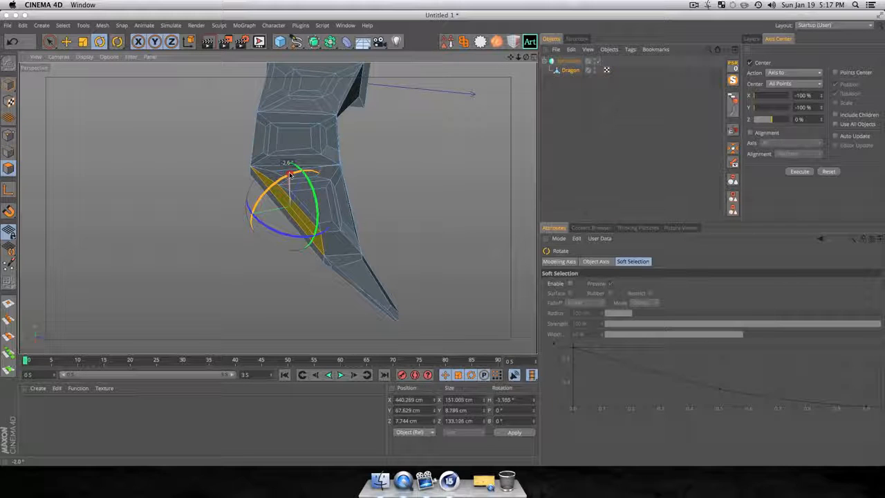
pyautogui.click(329, 152)
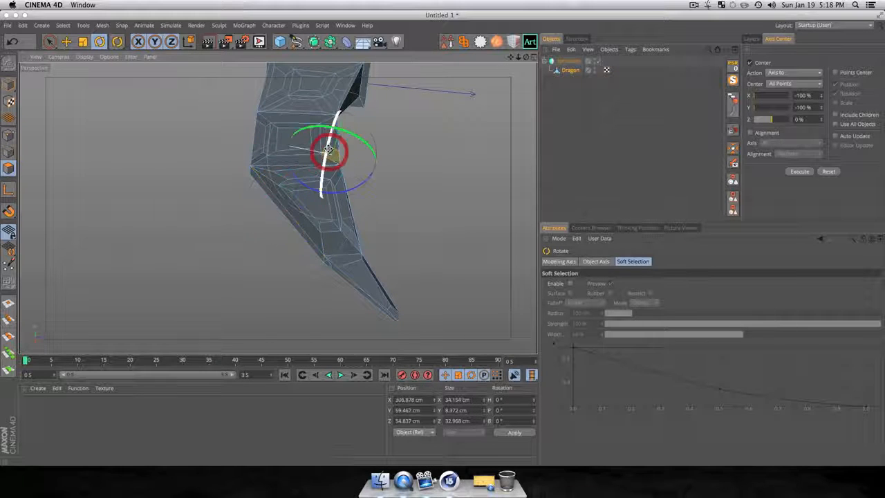
pyautogui.moveTo(343, 133); pyautogui.dragTo(377, 195)
# - Rotate the border polygons around the inset panel of the wing segment nearest the body to give it uneven facets
pyautogui.press('1')
pyautogui.press('3')
pyautogui.click(282, 161)
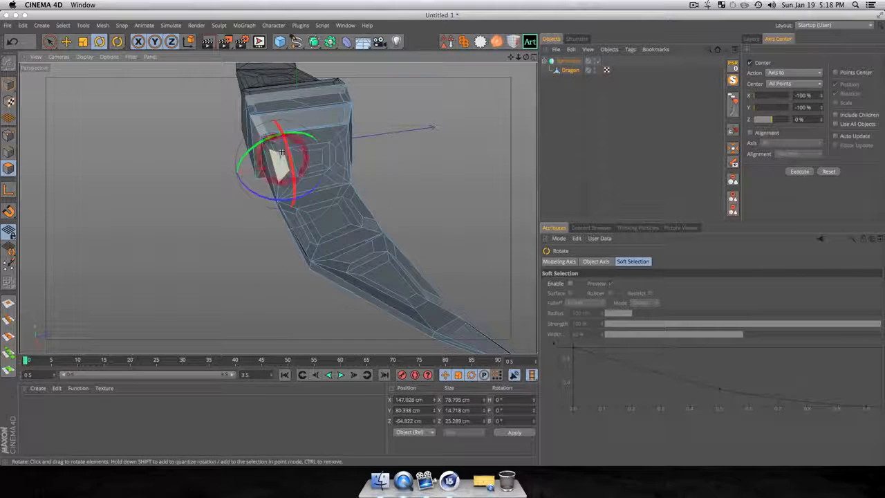
pyautogui.moveTo(291, 135); pyautogui.dragTo(296, 129)
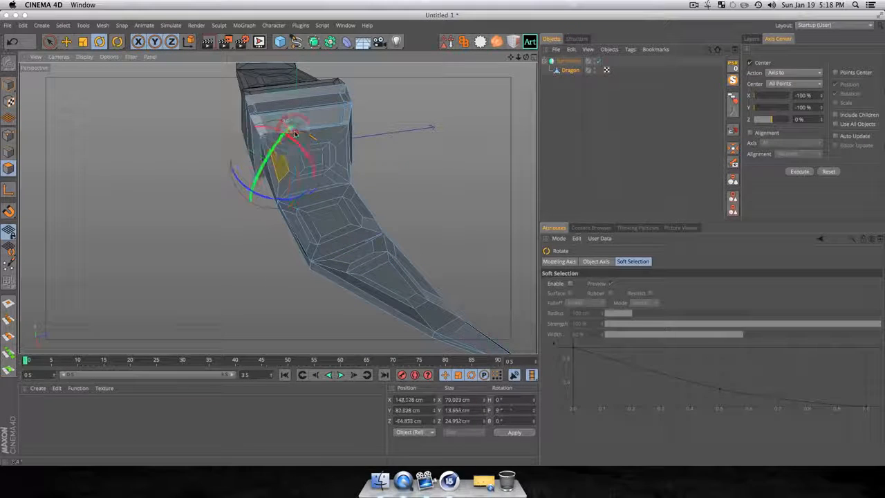
pyautogui.click(337, 133)
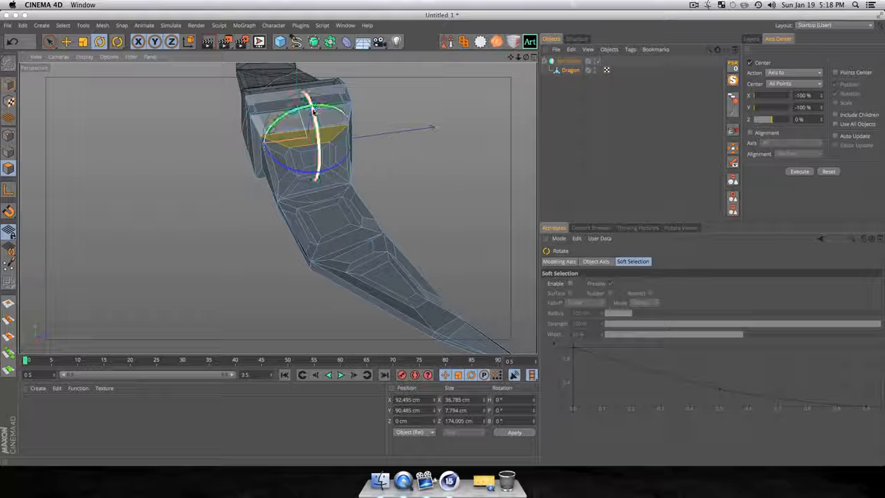
pyautogui.moveTo(313, 109); pyautogui.dragTo(310, 159)
pyautogui.click(347, 163)
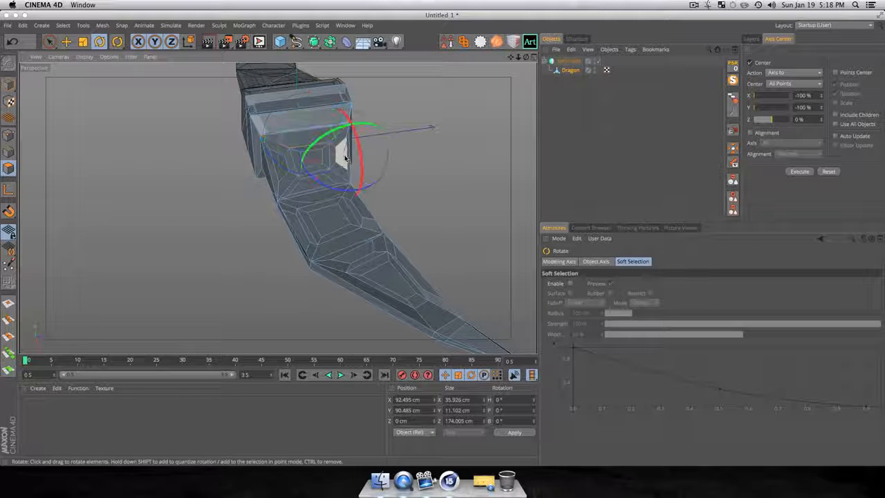
pyautogui.moveTo(359, 136); pyautogui.dragTo(330, 187)
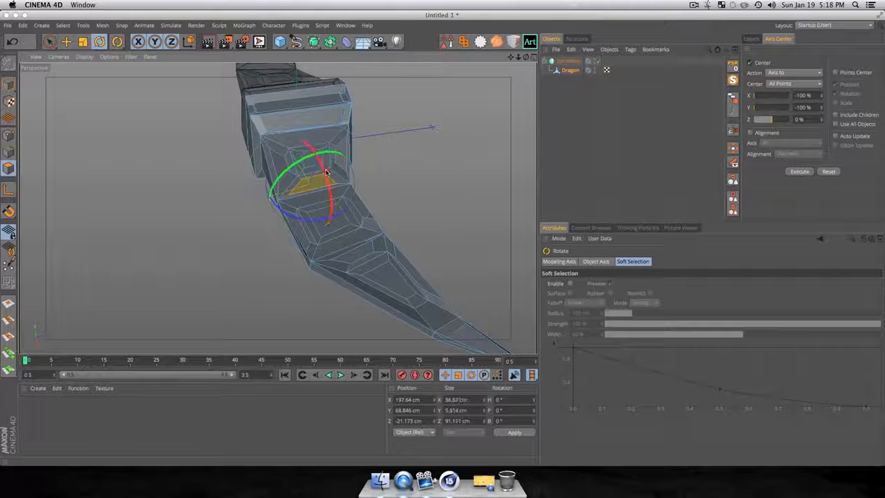
# - Render a viewport preview of the whole dragon to check the faceted wings
pyautogui.scroll(-5, 346, 211)
pyautogui.press('1')
pyautogui.moveTo(325, 239); pyautogui.dragTo(378, 230)
pyautogui.press('3')
pyautogui.press('super+r')
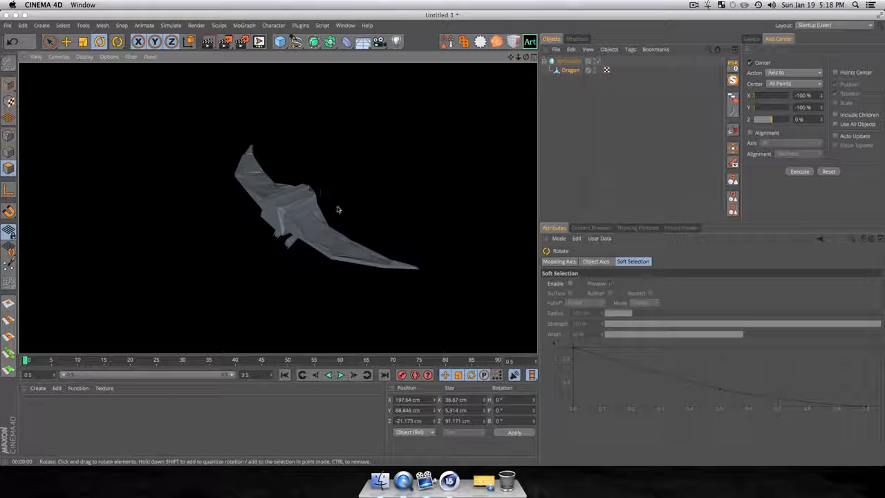
pyautogui.press('3')
# - Extrude the narrow edge polygon beneath the outer wing segment outward and scale its end down to form a tapered flap
pyautogui.moveTo(420, 211); pyautogui.dragTo(247, 184)
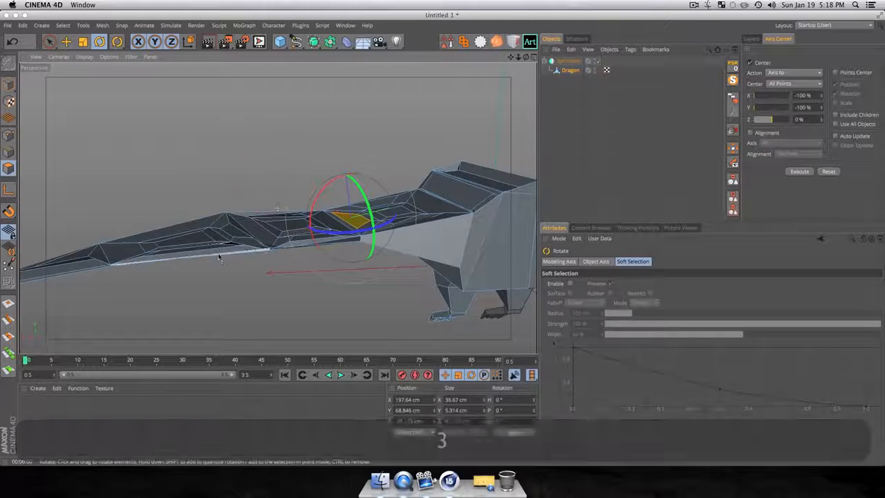
pyautogui.press('3')
pyautogui.moveTo(222, 257); pyautogui.dragTo(245, 269)
pyautogui.press('t')
pyautogui.press('e')
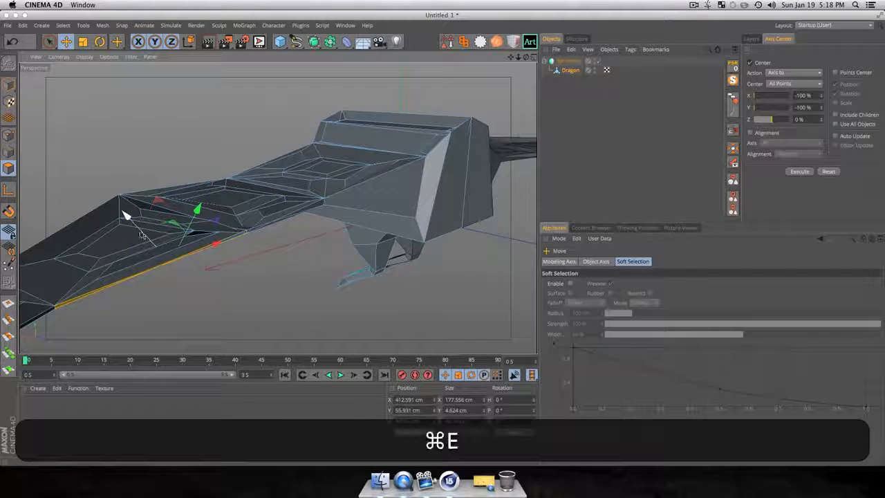
pyautogui.keyDown('super'); pyautogui.moveTo(142, 235); pyautogui.dragTo(178, 277); pyautogui.keyUp('super')
pyautogui.press('super+t')
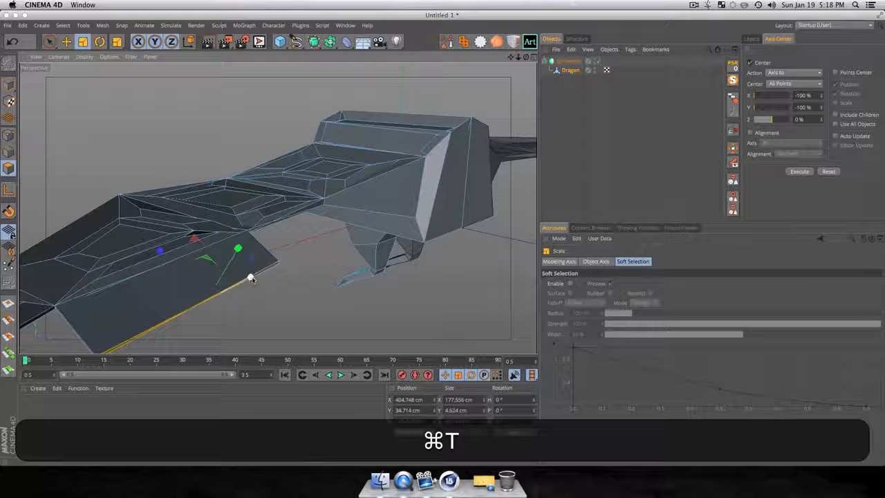
pyautogui.moveTo(251, 277); pyautogui.dragTo(205, 295)
# - Move the narrow end of the outer wing flap to raise and reshape its point
pyautogui.press('e')
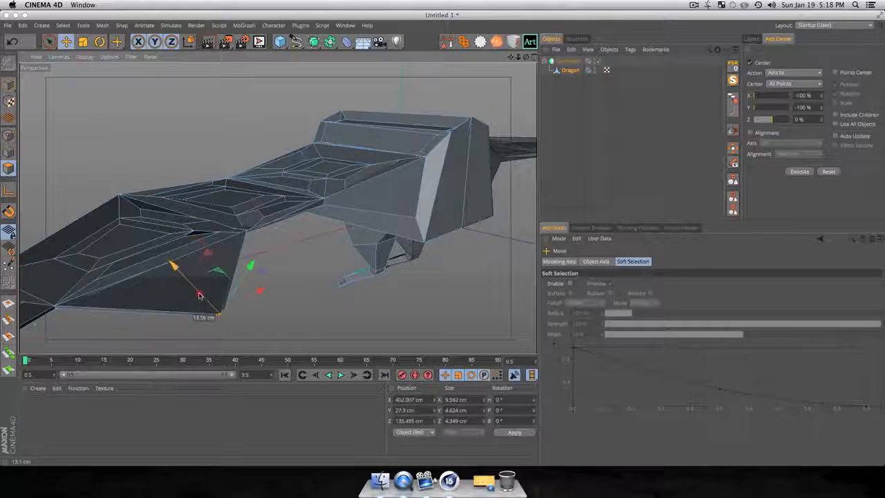
pyautogui.press('r')
pyautogui.press('e')
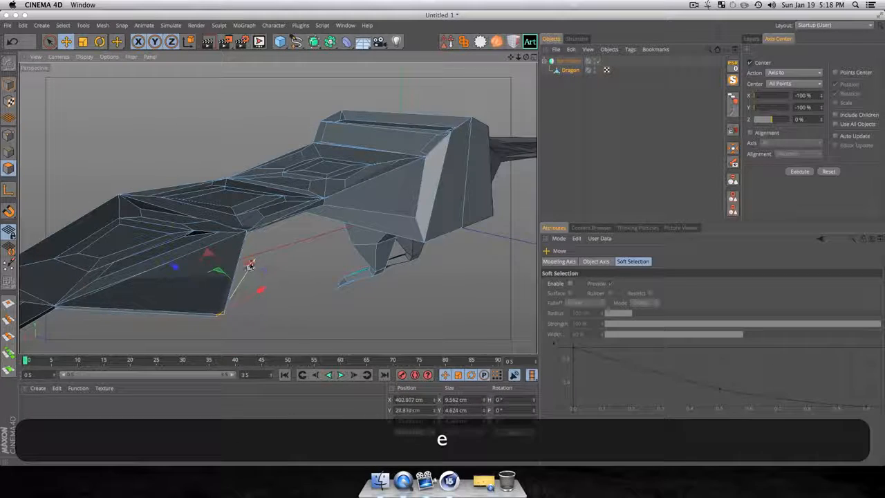
pyautogui.moveTo(250, 265); pyautogui.dragTo(263, 242)
# - Try to extrude and taper the edge polygon of the middle wing segment, and undo the extrusion
pyautogui.scroll(-3, 257, 290)
pyautogui.press('3')
pyautogui.moveTo(257, 289); pyautogui.dragTo(266, 218)
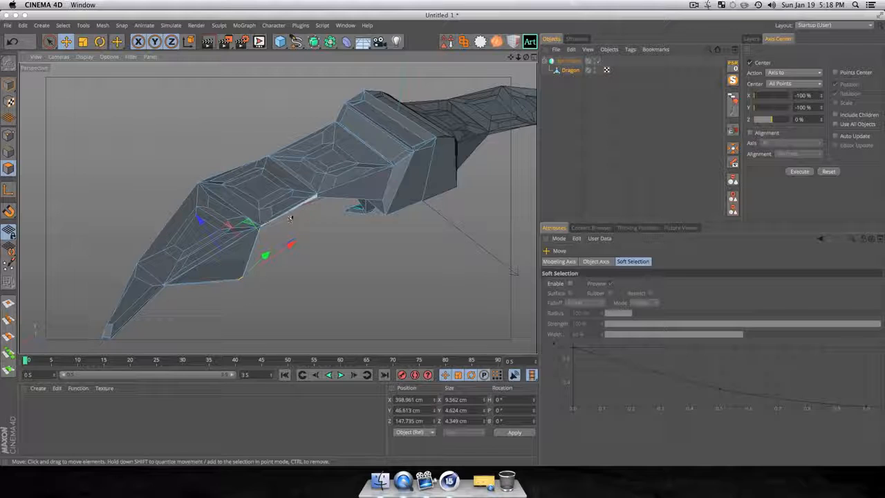
pyautogui.click(294, 211)
pyautogui.press('t')
pyautogui.keyDown('super'); pyautogui.moveTo(319, 229); pyautogui.dragTo(357, 250); pyautogui.keyUp('super')
pyautogui.press('t')
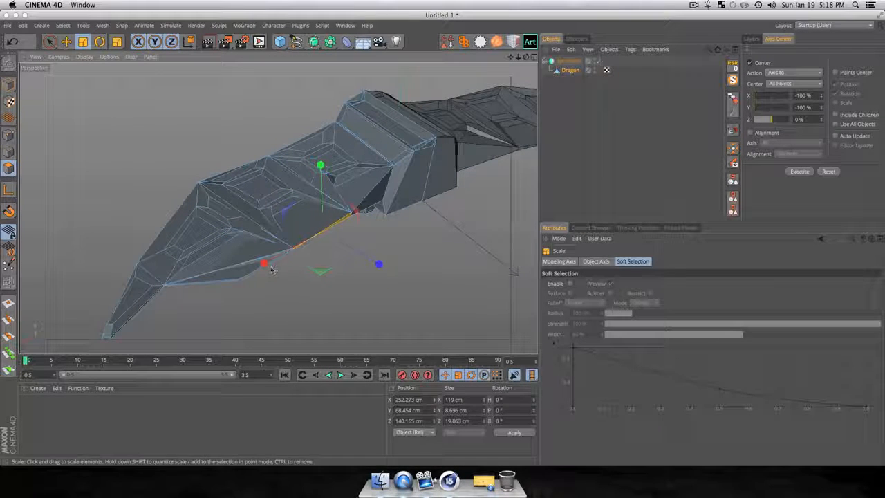
pyautogui.moveTo(262, 263); pyautogui.dragTo(312, 245)
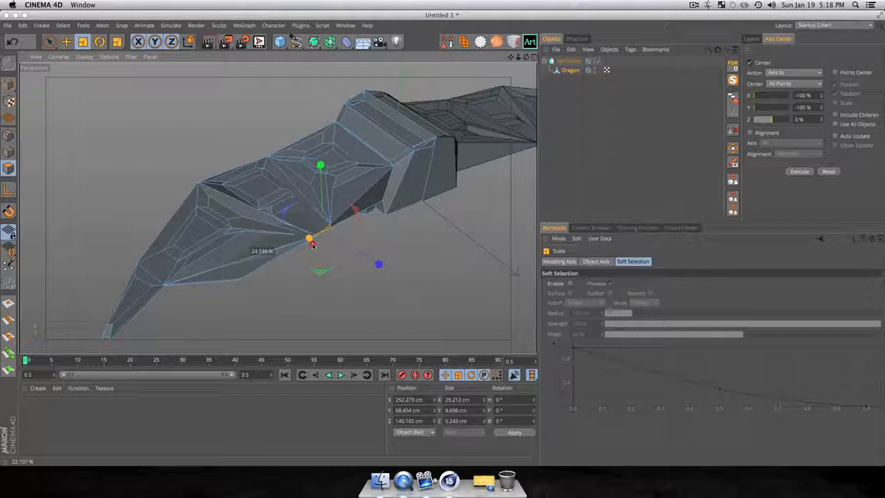
pyautogui.press('super+z')
pyautogui.press('super+z')
pyautogui.press('super+z')
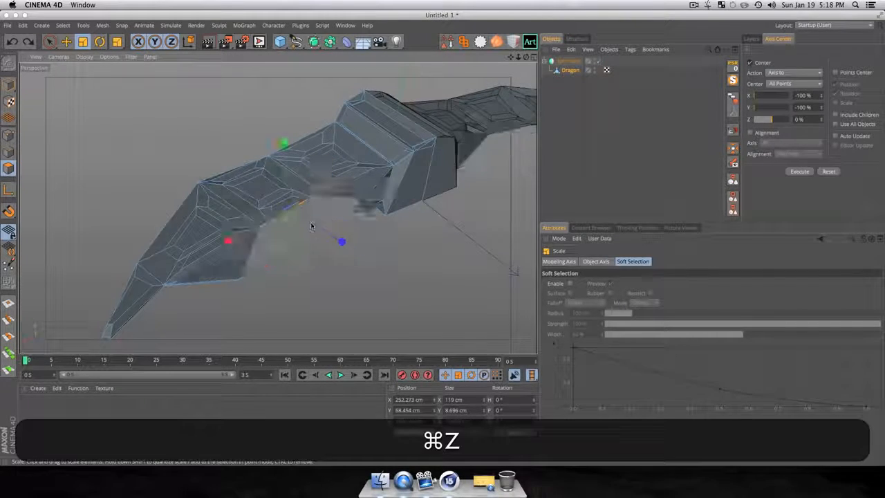
# - Extrude the wing-root polygon beside the body outward and scale down the extruded face
pyautogui.moveTo(277, 208); pyautogui.dragTo(268, 181)
pyautogui.click(356, 304)
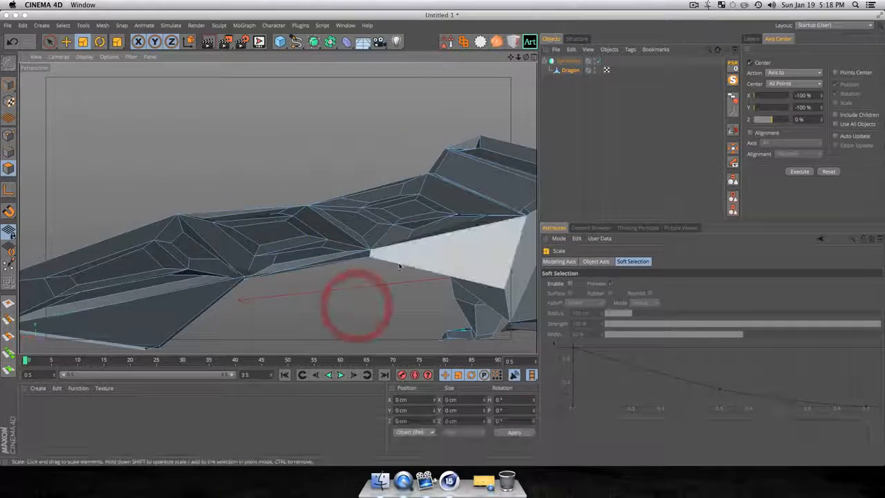
pyautogui.click(399, 264)
pyautogui.press('t')
pyautogui.press('e')
pyautogui.keyDown('super'); pyautogui.moveTo(457, 267); pyautogui.dragTo(469, 278); pyautogui.keyUp('super')
pyautogui.press('t')
pyautogui.keyDown('super'); pyautogui.moveTo(471, 280); pyautogui.dragTo(409, 283); pyautogui.keyUp('super')
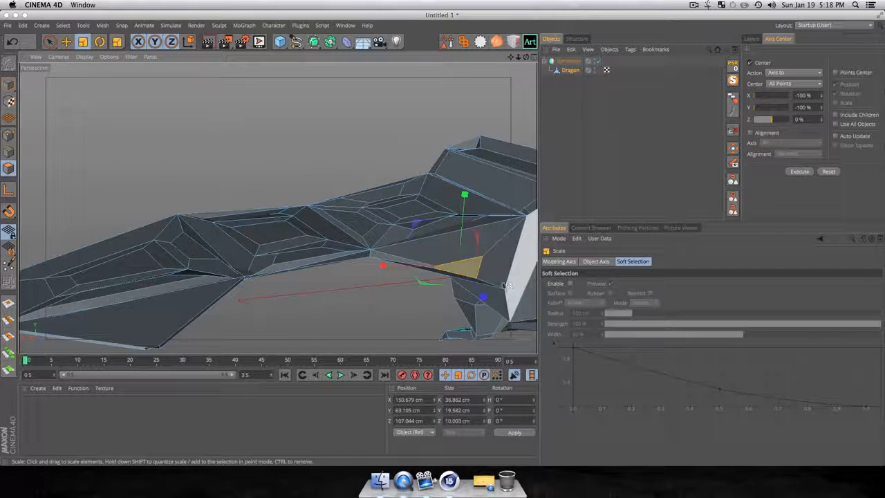
# - Extrude the wing-root face a second time and scale its end down to a sharp spike
pyautogui.press('e')
pyautogui.keyDown('super'); pyautogui.moveTo(480, 293); pyautogui.dragTo(507, 316); pyautogui.keyUp('super')
pyautogui.press('t')
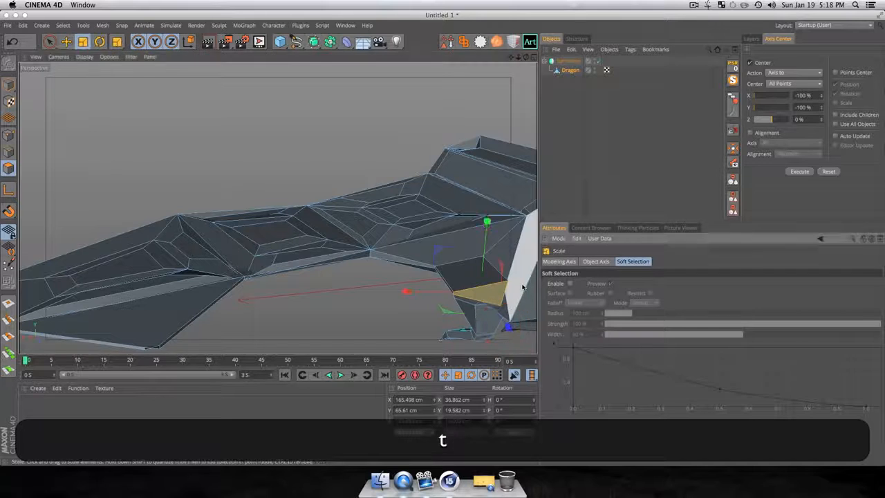
pyautogui.moveTo(523, 287); pyautogui.dragTo(450, 287)
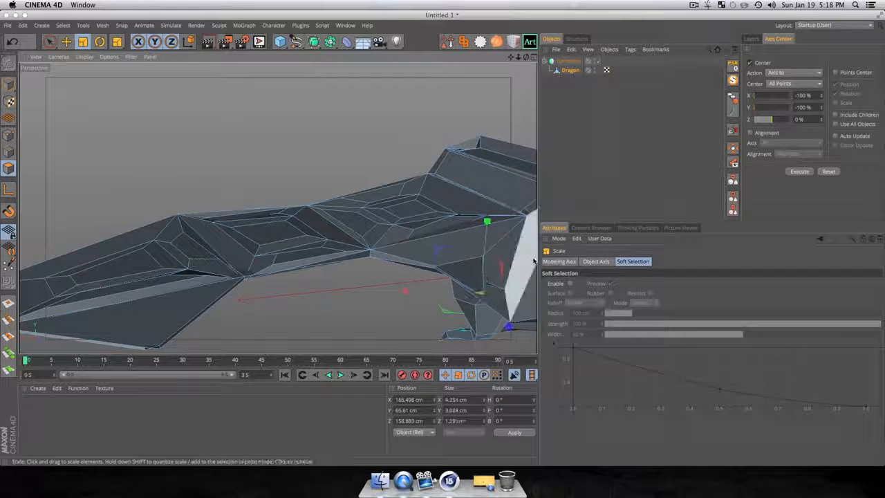
# - Clear the object selection and render a preview of the whole dragon from above
pyautogui.click(680, 228)
pyautogui.click(376, 281)
pyautogui.click(551, 229)
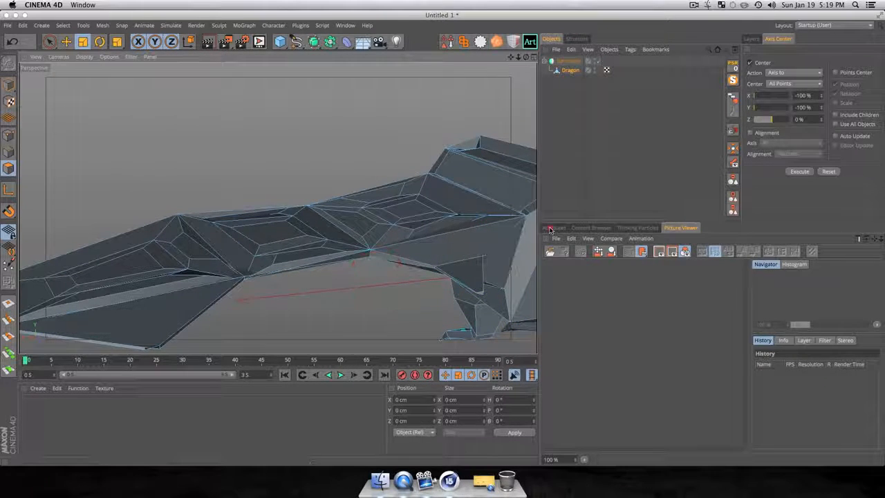
pyautogui.click(577, 172)
pyautogui.scroll(-5, 304, 253)
pyautogui.press('3')
pyautogui.moveTo(304, 253); pyautogui.dragTo(345, 331)
pyautogui.press('super+r')
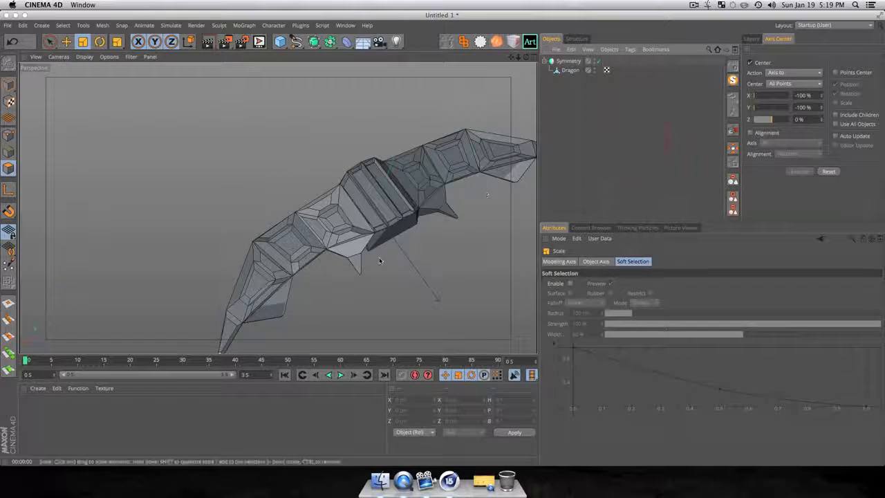
# - Select the Dragon object's flat rear body polygon and extrude it backward about 88 cm as the tail base
pyautogui.press('3')
pyautogui.moveTo(381, 253); pyautogui.dragTo(355, 142)
pyautogui.click(570, 70)
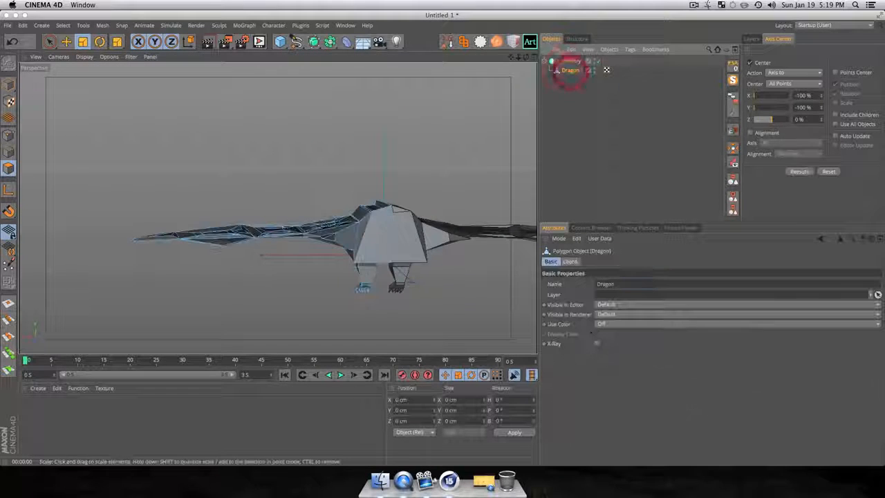
pyautogui.click(382, 242)
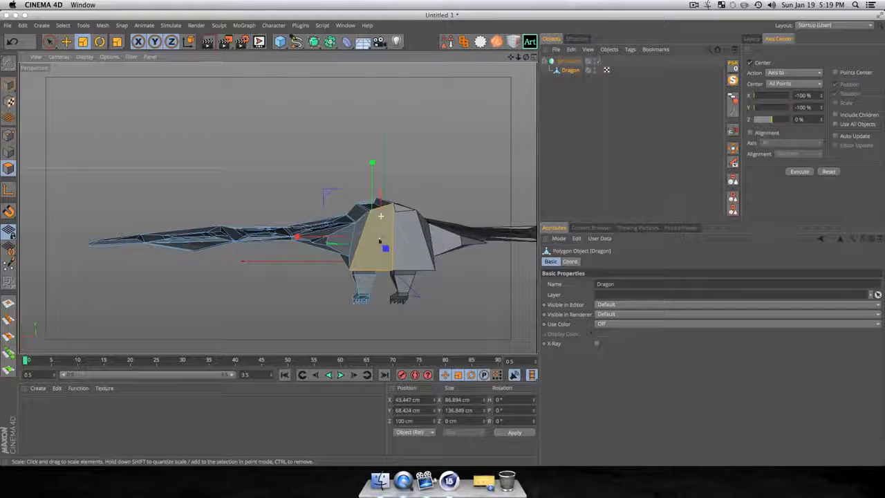
pyautogui.press('3')
pyautogui.moveTo(385, 276); pyautogui.dragTo(451, 276)
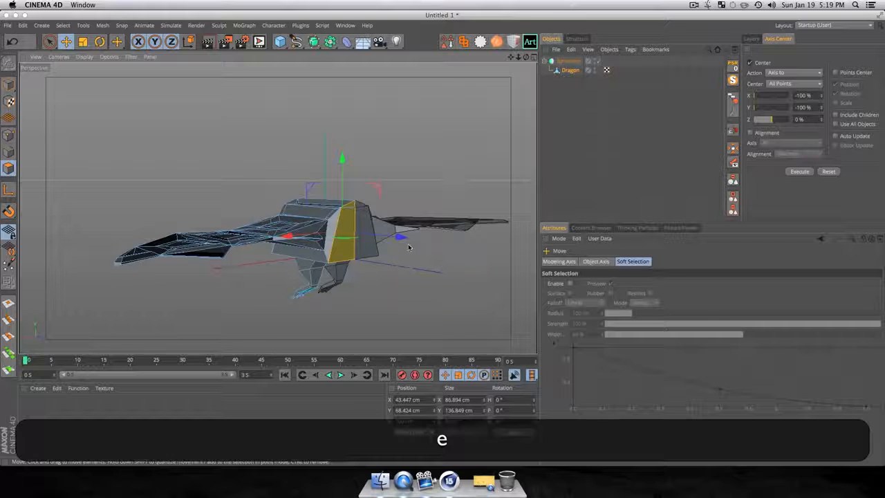
pyautogui.keyDown('super'); pyautogui.moveTo(401, 238); pyautogui.dragTo(470, 253); pyautogui.keyUp('super')
# - Scale down the extruded rear face so the tail base tapers away from the body
pyautogui.press('super+t')
pyautogui.press('t')
pyautogui.moveTo(483, 144); pyautogui.dragTo(357, 279)
pyautogui.scroll(3, 463, 236)
pyautogui.moveTo(463, 237); pyautogui.dragTo(260, 172)
# - Select the inner vertical edge of the tail base's end face and set its X position to 0 to close the center gap
pyautogui.press('3')
pyautogui.press('e')
pyautogui.press('3')
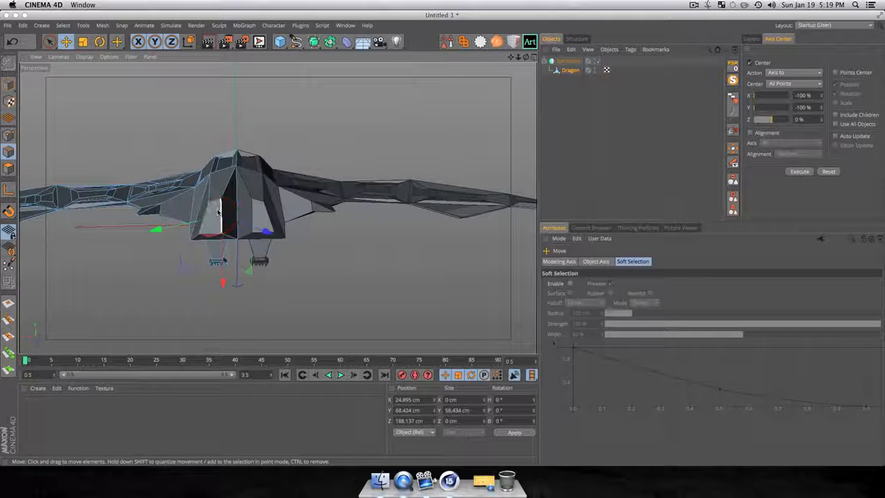
pyautogui.click(428, 399)
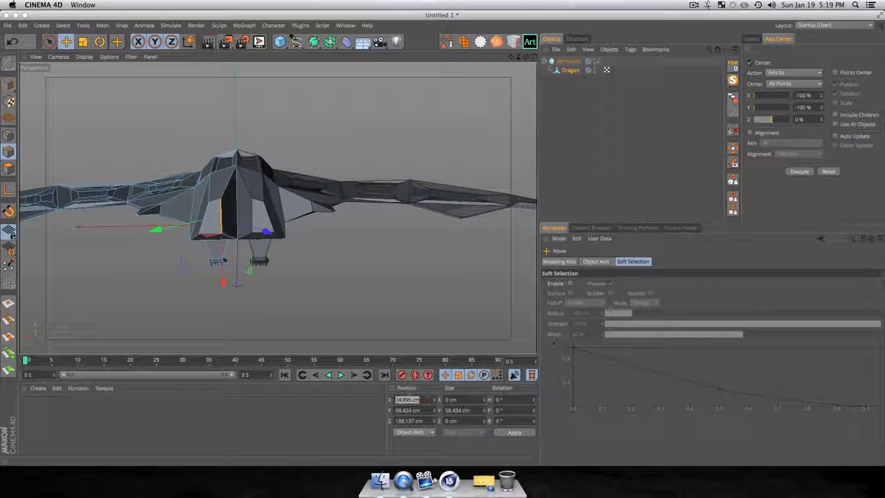
pyautogui.write('0')
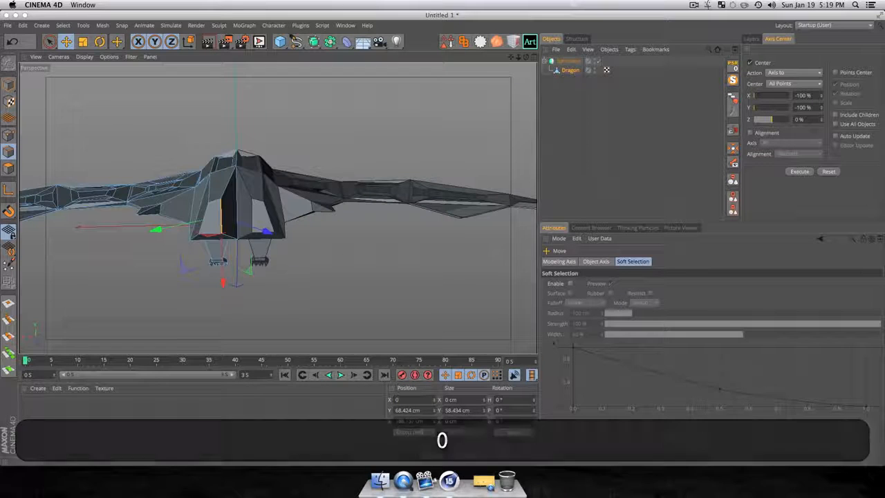
pyautogui.click(514, 433)
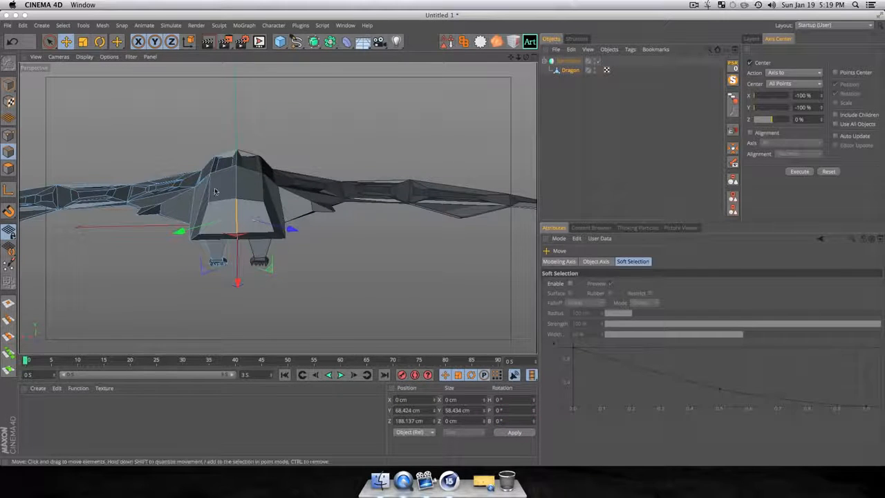
# - Try to reshape the tail base's underside by selecting its lower outer edge and moving it
pyautogui.press('3')
pyautogui.moveTo(213, 150); pyautogui.dragTo(385, 196)
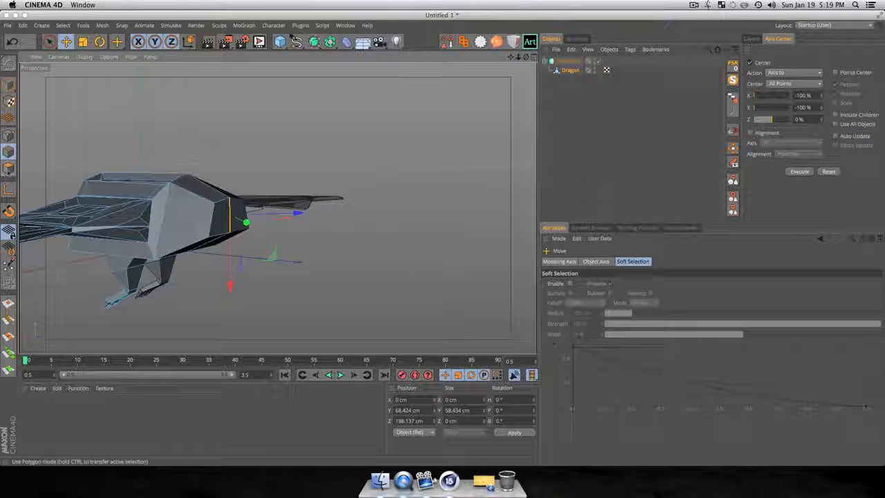
pyautogui.click(7, 169)
pyautogui.scroll(3, 291, 298)
pyautogui.press('3')
pyautogui.moveTo(251, 291); pyautogui.dragTo(142, 149)
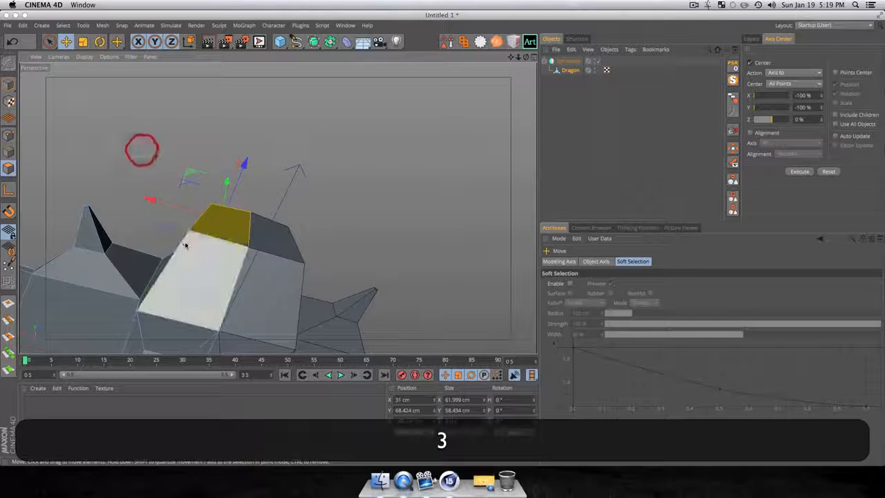
pyautogui.click(185, 244)
pyautogui.press('t')
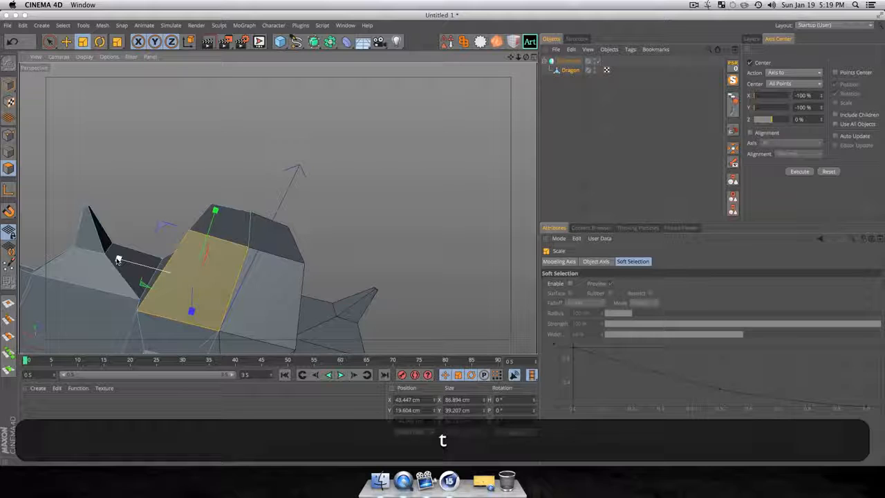
pyautogui.click(8, 152)
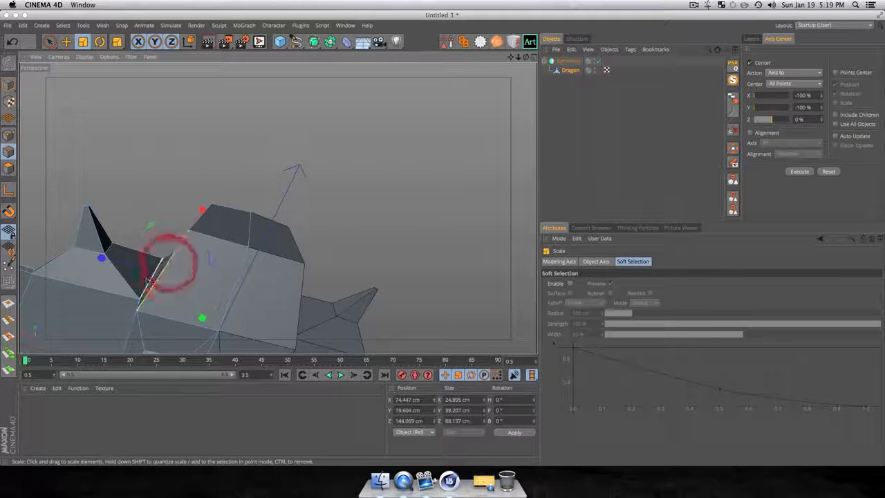
pyautogui.press('3')
pyautogui.moveTo(151, 281); pyautogui.dragTo(232, 334)
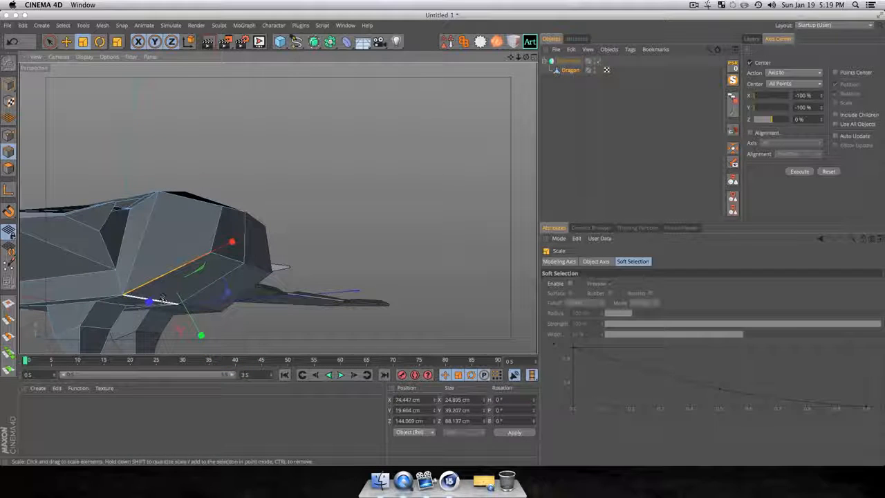
pyautogui.press('r')
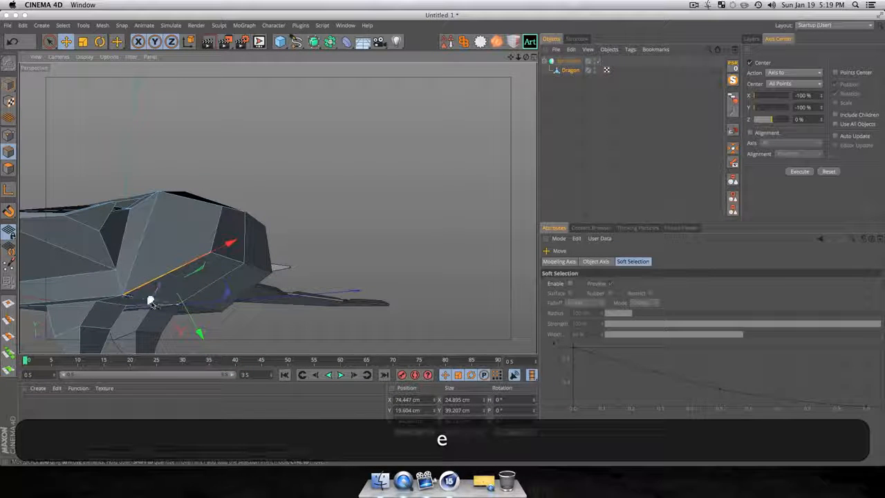
pyautogui.moveTo(151, 302); pyautogui.dragTo(167, 318)
# - Try to extrude the tail base's end polygon, and undo back to the shape before the lower edge was moved
pyautogui.press('3')
pyautogui.click(9, 170)
pyautogui.click(240, 251)
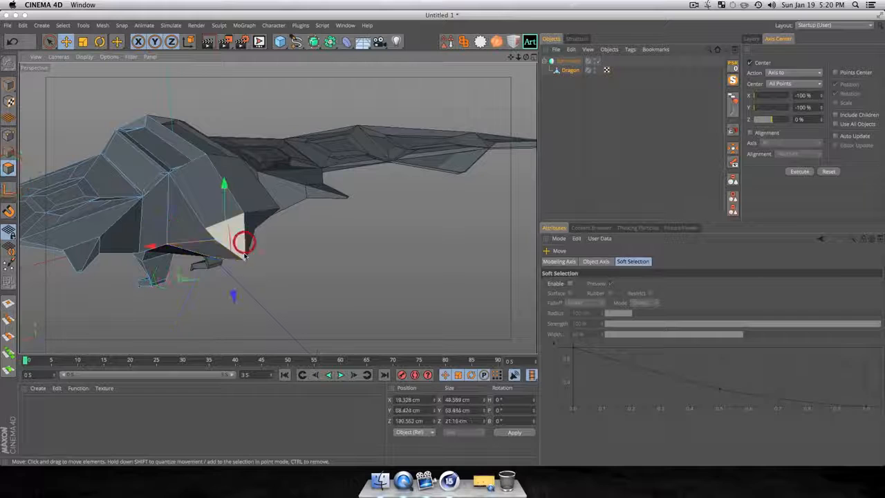
pyautogui.press('3')
pyautogui.moveTo(244, 256); pyautogui.dragTo(293, 301)
pyautogui.press('e')
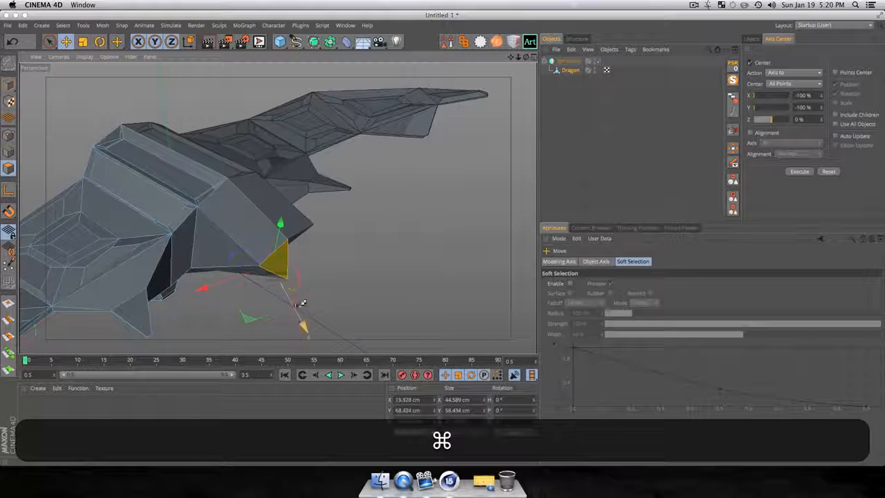
pyautogui.keyDown('super'); pyautogui.moveTo(319, 318); pyautogui.dragTo(347, 349); pyautogui.keyUp('super')
pyautogui.press('3')
pyautogui.moveTo(389, 299); pyautogui.dragTo(231, 164)
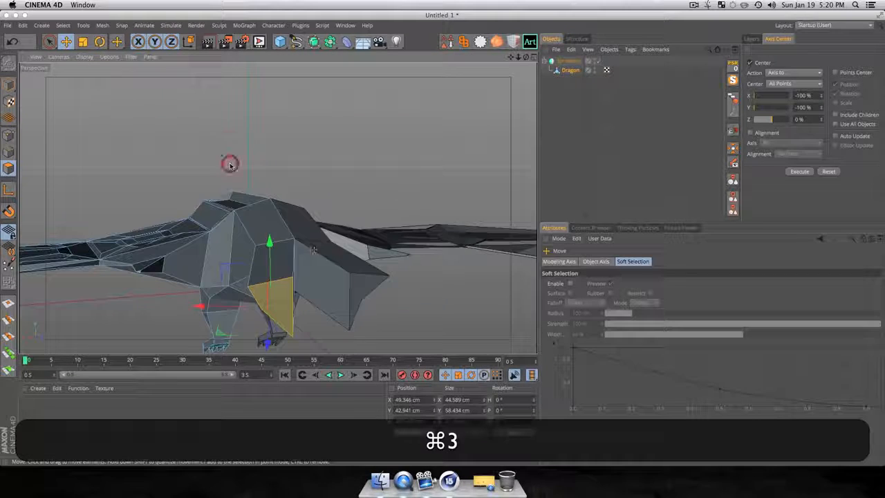
pyautogui.press('super+z')
# - Select the tail base's end polygon again and extrude it straight back to start the tail
pyautogui.moveTo(304, 242); pyautogui.dragTo(263, 286)
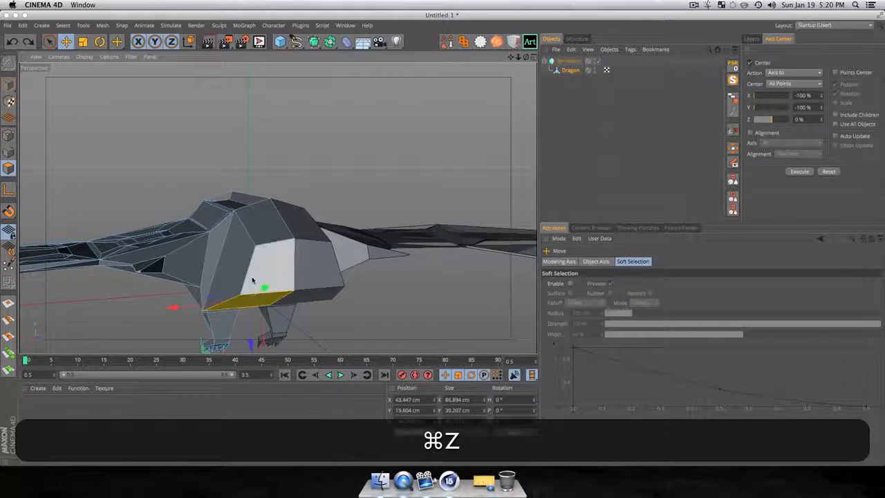
pyautogui.click(282, 267)
pyautogui.press('3')
pyautogui.moveTo(166, 277); pyautogui.dragTo(252, 255)
pyautogui.moveTo(218, 312); pyautogui.dragTo(213, 237)
pyautogui.press('3')
pyautogui.scroll(-3, 316, 293)
pyautogui.press('1')
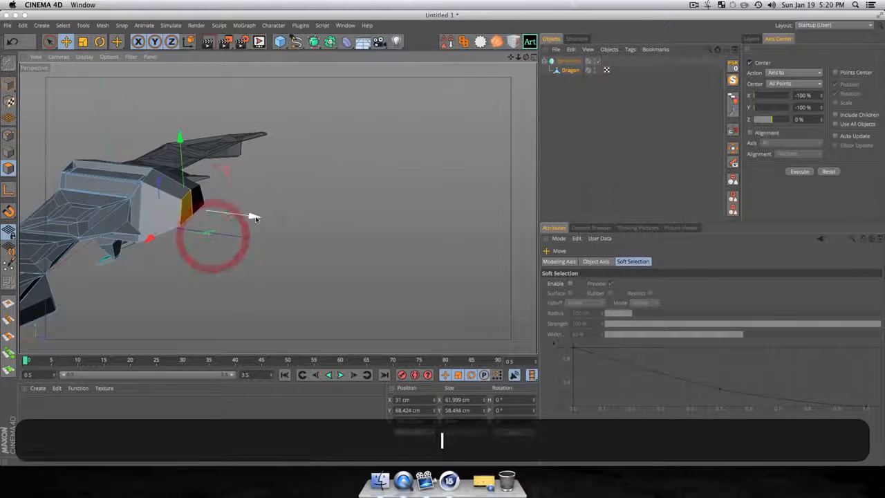
pyautogui.keyDown('super'); pyautogui.moveTo(256, 215); pyautogui.dragTo(304, 222); pyautogui.keyUp('super')
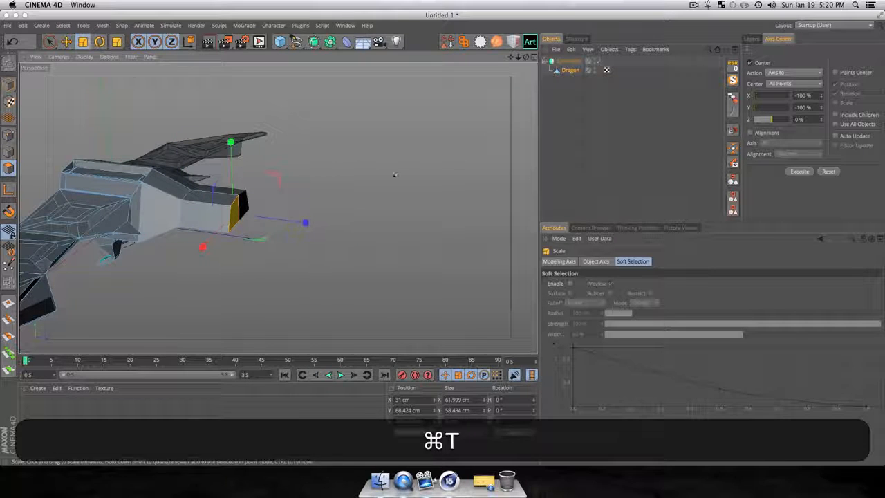
pyautogui.press('super+z')
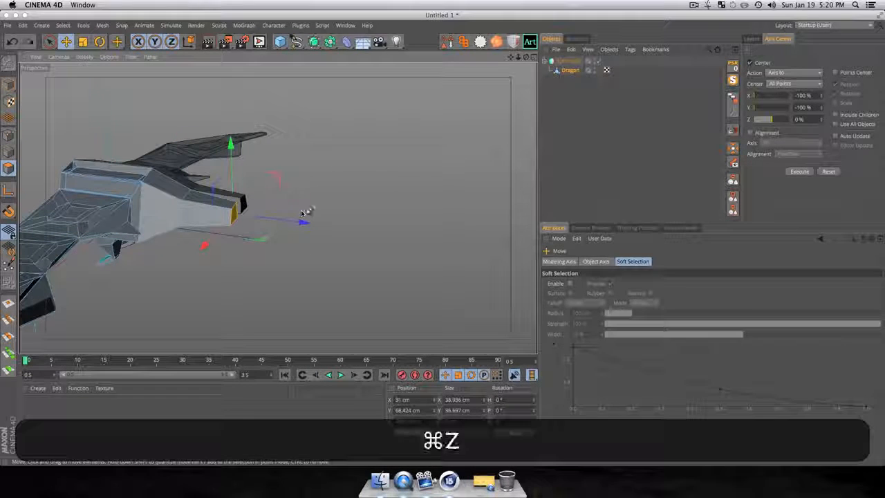
# - Extrude the tail's end polygon repeatedly to form a long straight tail of five segments behind the base
pyautogui.keyDown('super'); pyautogui.moveTo(302, 221); pyautogui.dragTo(555, 255); pyautogui.keyUp('super')
pyautogui.press('super+z')
pyautogui.moveTo(390, 241); pyautogui.dragTo(199, 298)
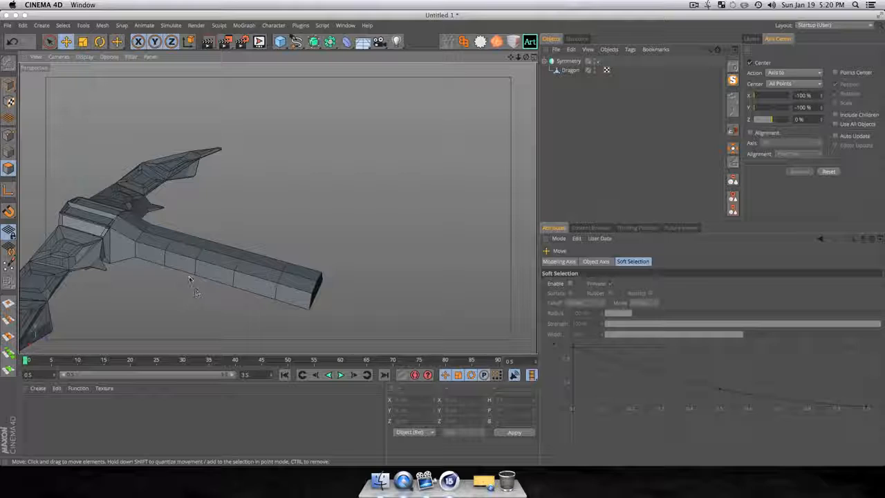
# - Ring-select the second extruded tail segment of the Dragon object and scale its height down to about 32 cm
pyautogui.press('v')
pyautogui.moveTo(207, 271)
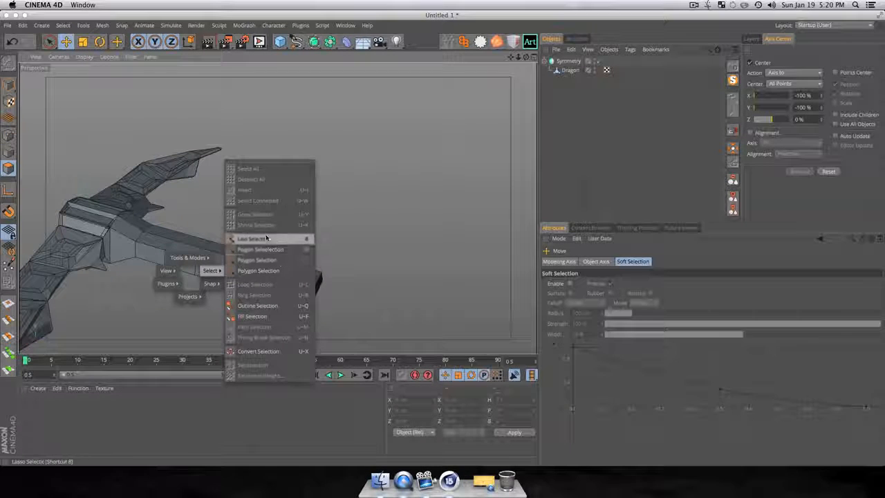
pyautogui.click(265, 238)
pyautogui.click(570, 70)
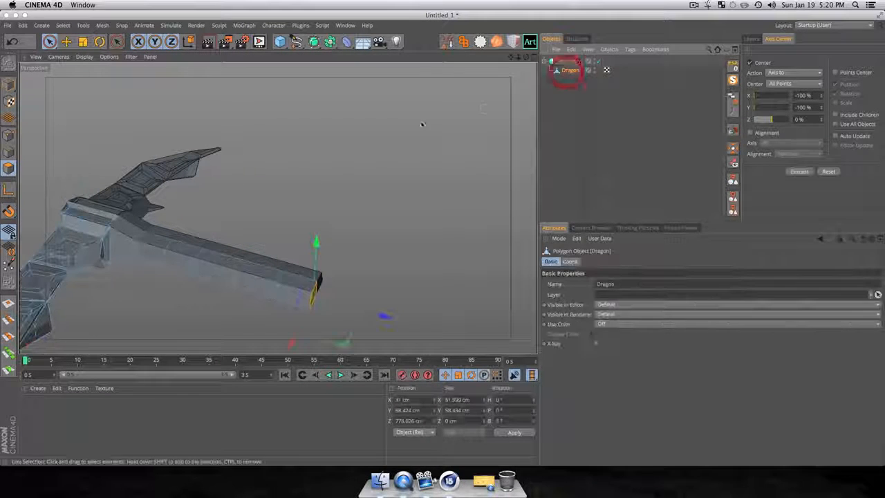
pyautogui.press('v')
pyautogui.moveTo(279, 280)
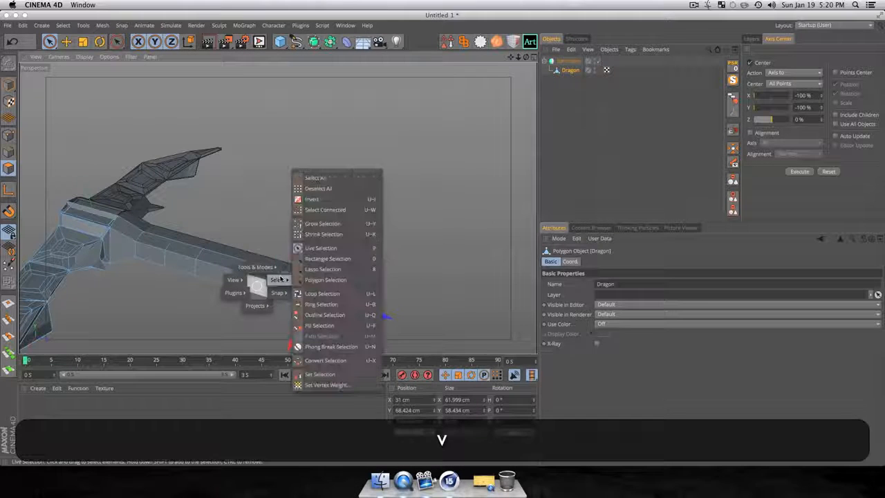
pyautogui.click(333, 304)
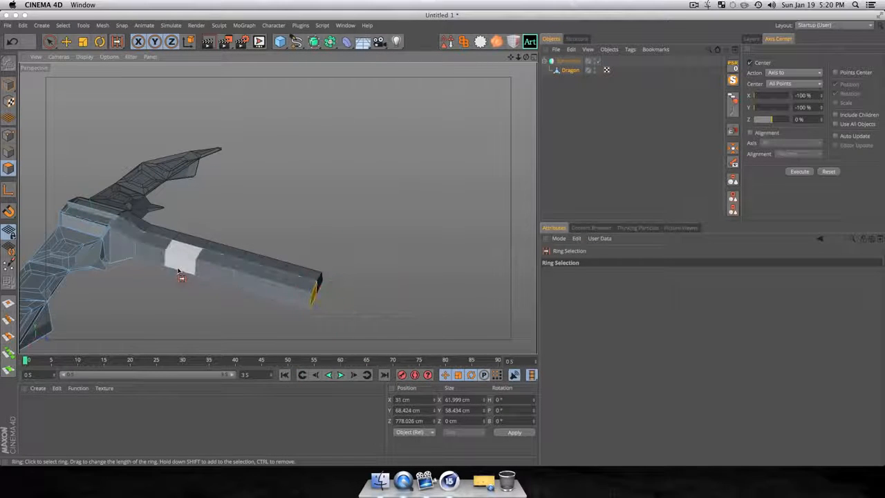
pyautogui.click(178, 272)
pyautogui.press('t')
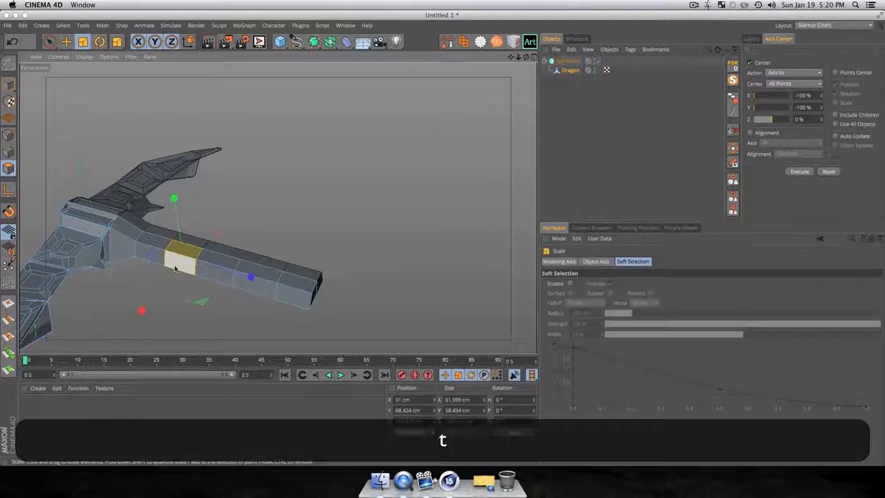
pyautogui.moveTo(142, 310); pyautogui.dragTo(176, 276)
pyautogui.press('3')
pyautogui.moveTo(277, 208); pyautogui.dragTo(311, 172)
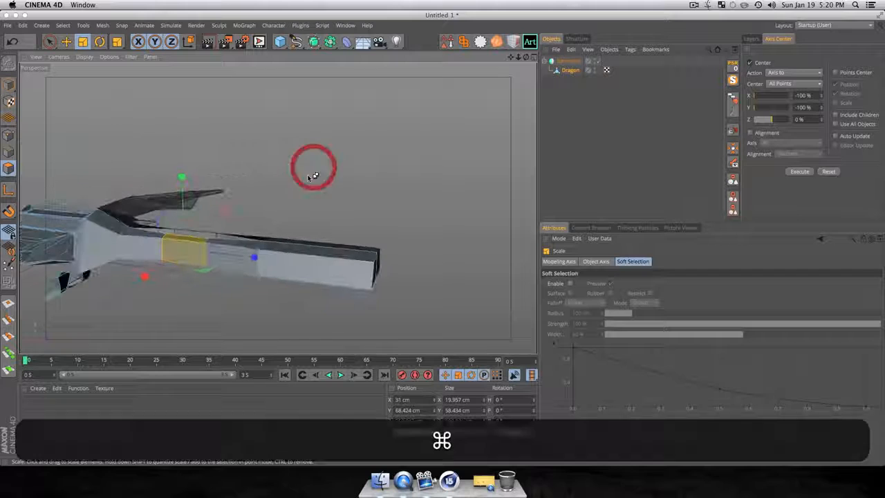
pyautogui.press('super+z')
pyautogui.moveTo(183, 174); pyautogui.dragTo(183, 193)
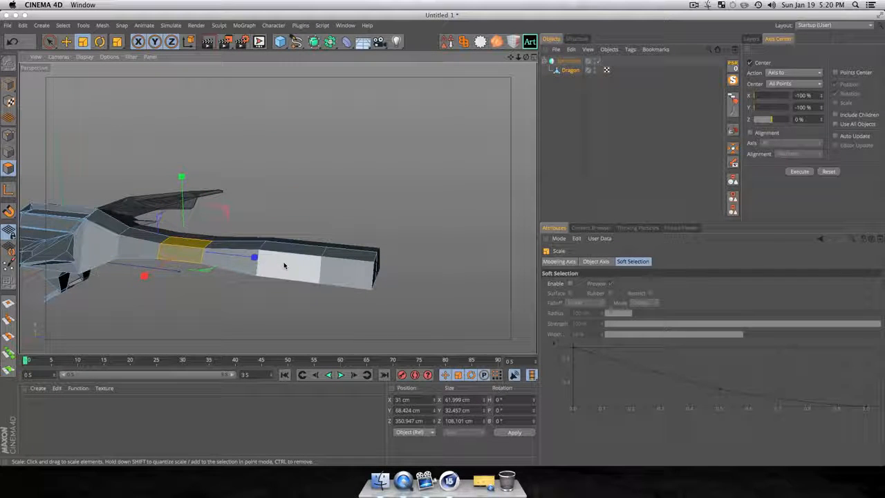
# - Ring-select the last three tail segments, scale them down uniformly, and clear the polygon selection
pyautogui.click(118, 43)
pyautogui.click(158, 70)
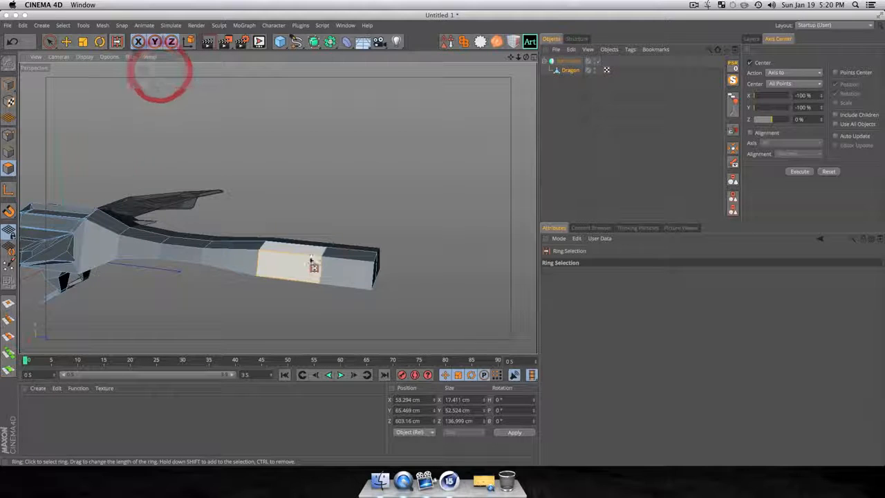
pyautogui.keyDown('shift'); pyautogui.click(340, 271); pyautogui.keyUp('shift')
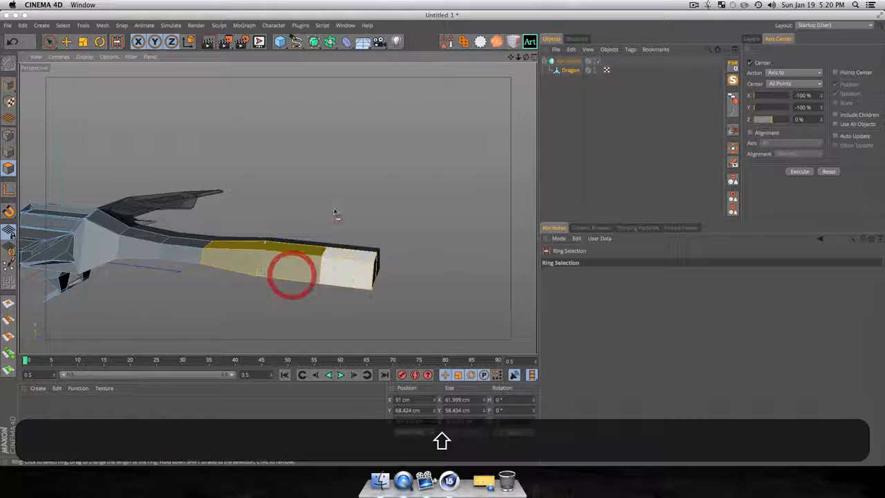
pyautogui.press('t')
pyautogui.moveTo(418, 191); pyautogui.dragTo(255, 289)
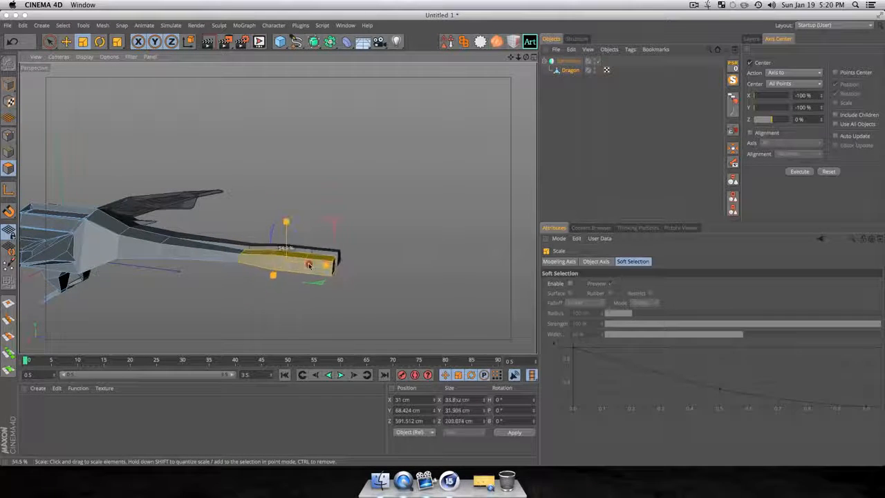
pyautogui.press('super+shift+a')
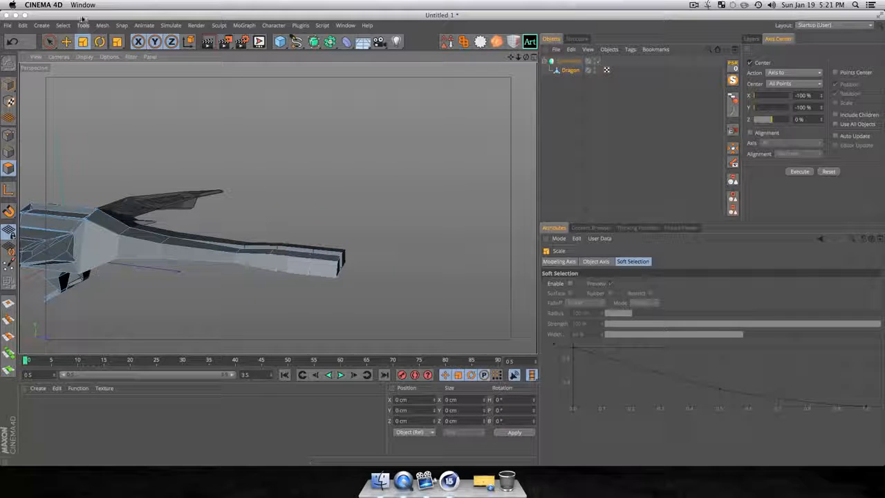
# - Ring-select the next-to-last tail segment and scale it down to continue the taper
pyautogui.moveTo(125, 45); pyautogui.dragTo(158, 88)
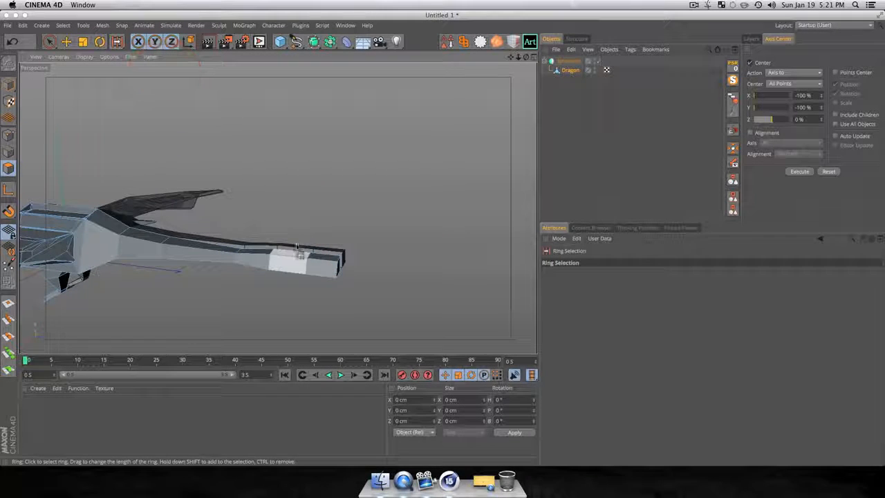
pyautogui.press('t')
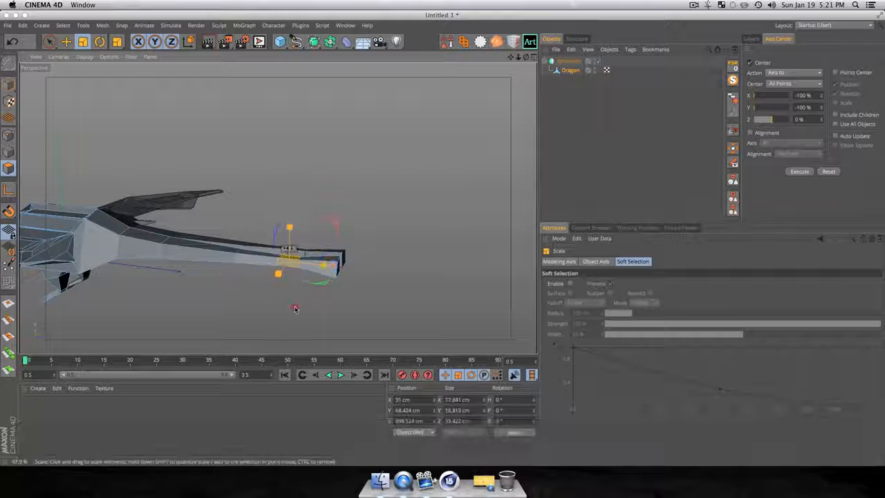
pyautogui.moveTo(295, 307); pyautogui.dragTo(263, 289)
# - Ring-select the tail's end segment and scale it down to a narrow tip about 11 cm wide and high
pyautogui.moveTo(117, 41); pyautogui.dragTo(159, 74)
pyautogui.click(329, 262)
pyautogui.press('t')
pyautogui.moveTo(298, 295); pyautogui.dragTo(240, 352)
pyautogui.press('e')
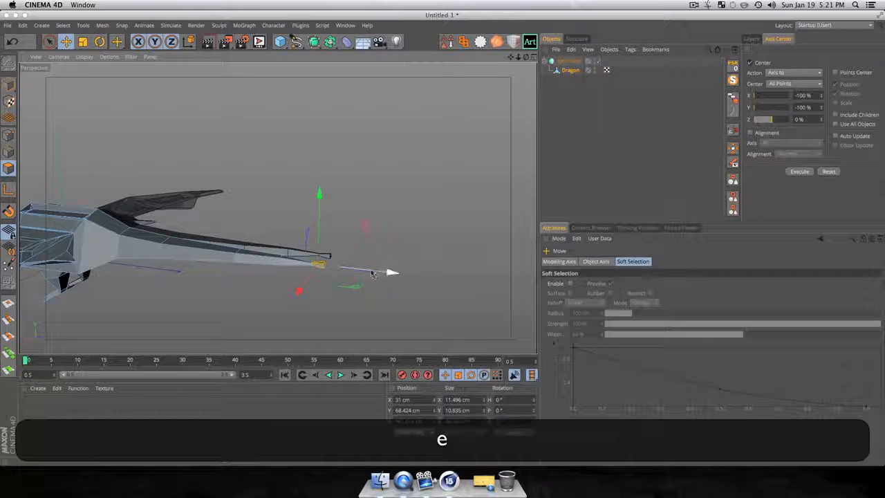
# - Move the tail's end segment slightly farther back to lengthen the tip, and clear the object selection
pyautogui.moveTo(377, 275); pyautogui.dragTo(383, 274)
pyautogui.click(608, 120)
pyautogui.press('3')
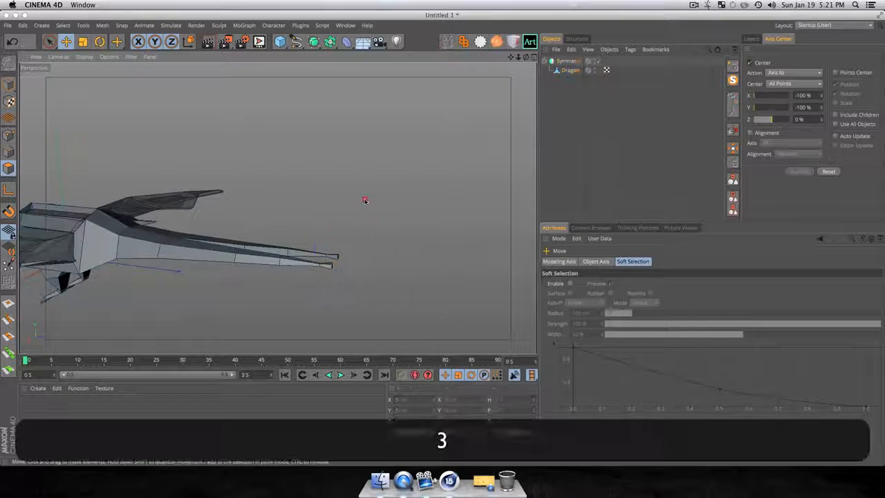
pyautogui.moveTo(364, 200); pyautogui.dragTo(208, 292)
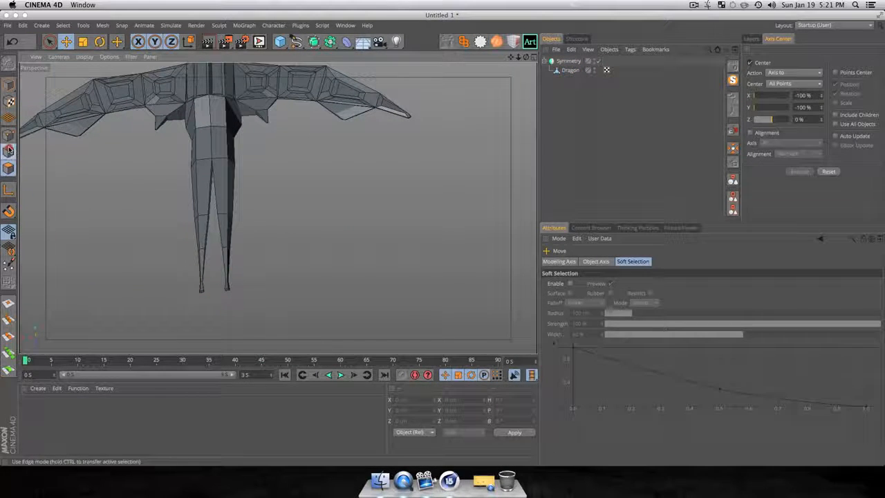
# - Try to close the tail gap by selecting the chain of inner upper tail edges and setting its X position to 0 cm
pyautogui.click(191, 195)
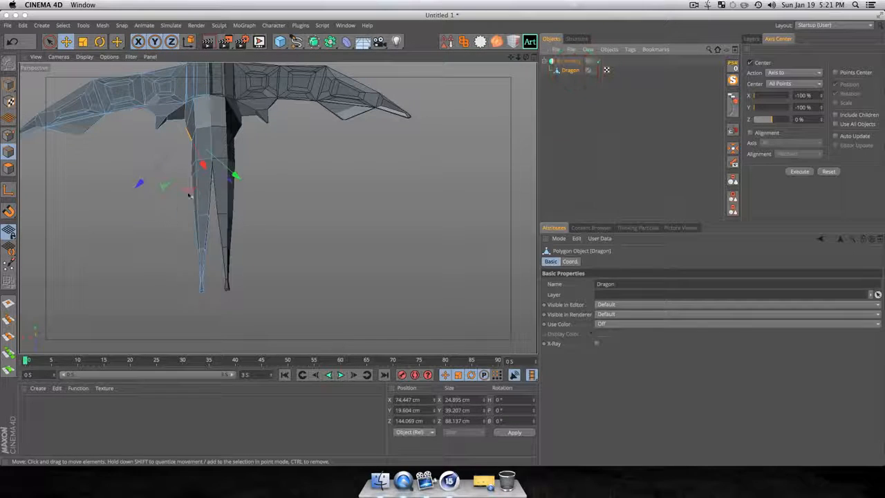
pyautogui.scroll(3, 210, 166)
pyautogui.press('1')
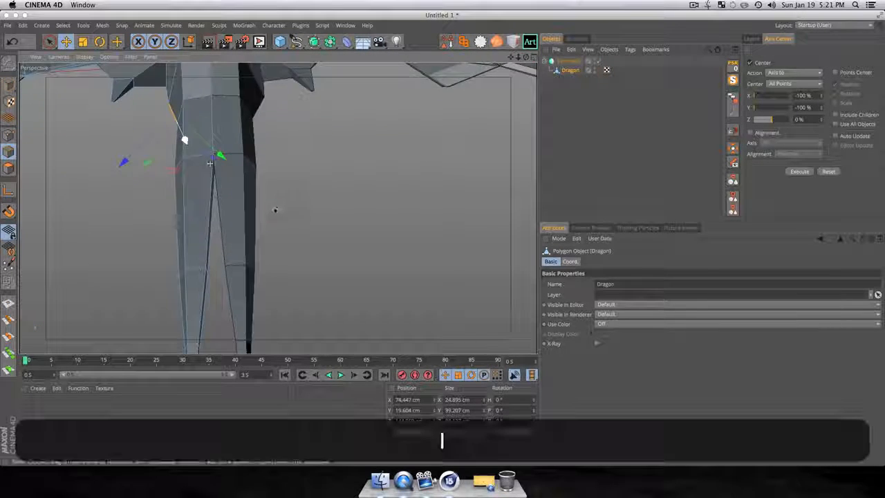
pyautogui.moveTo(274, 211); pyautogui.dragTo(40, 276)
pyautogui.press('3')
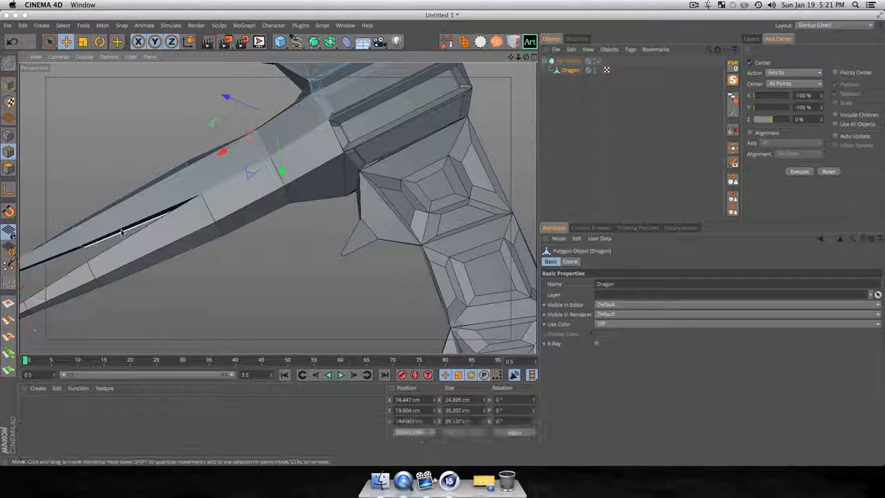
pyautogui.click(123, 232)
pyautogui.press('1')
pyautogui.moveTo(162, 270); pyautogui.dragTo(298, 209)
pyautogui.moveTo(283, 170); pyautogui.dragTo(361, 154)
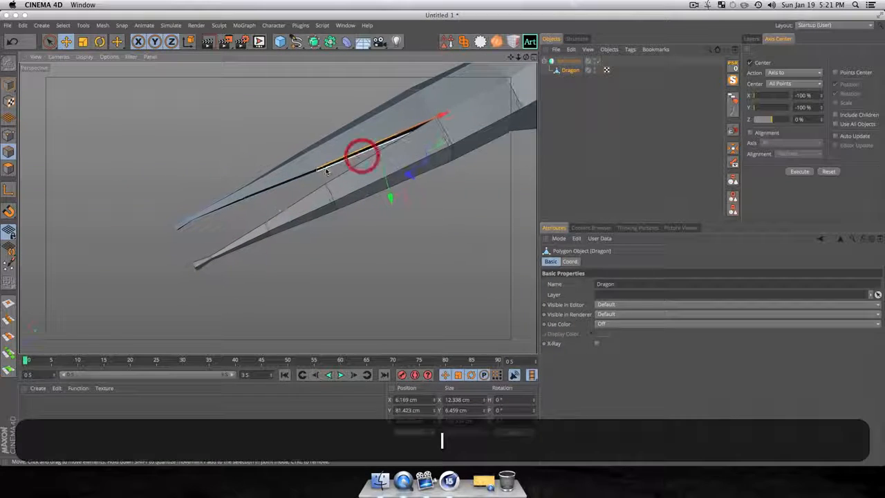
pyautogui.keyDown('shift'); pyautogui.click(246, 200); pyautogui.keyUp('shift')
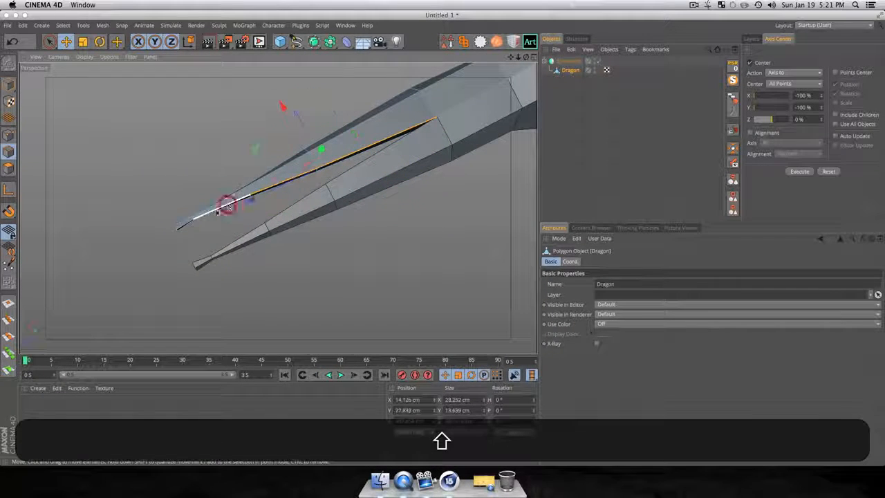
pyautogui.keyDown('shift'); pyautogui.click(183, 226); pyautogui.keyUp('shift')
pyautogui.press('3')
pyautogui.moveTo(183, 227); pyautogui.dragTo(346, 168)
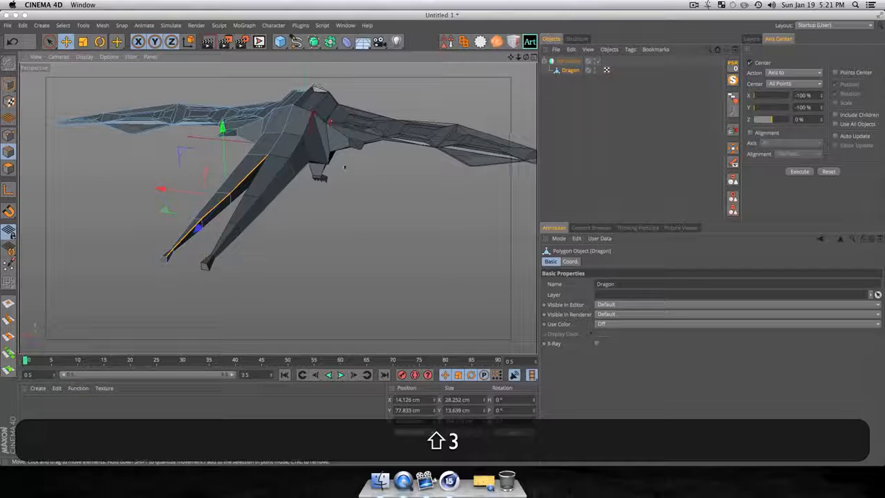
pyautogui.doubleClick(414, 400)
pyautogui.write('0')
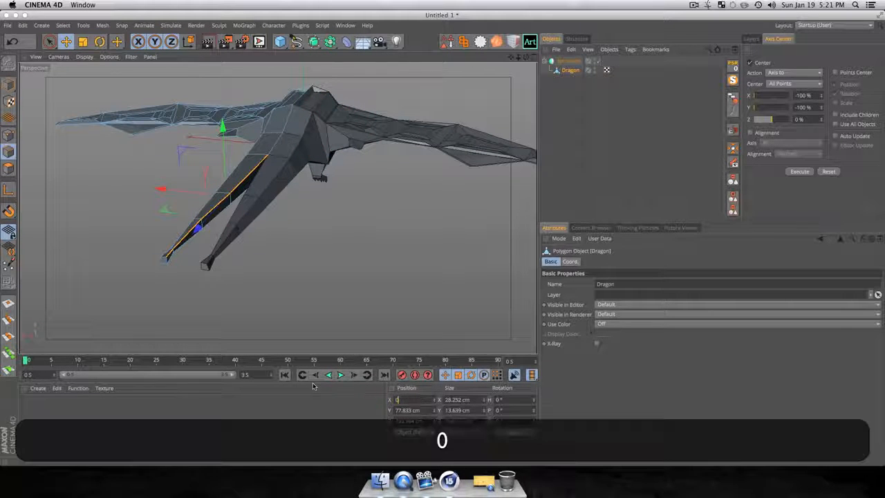
pyautogui.click(521, 433)
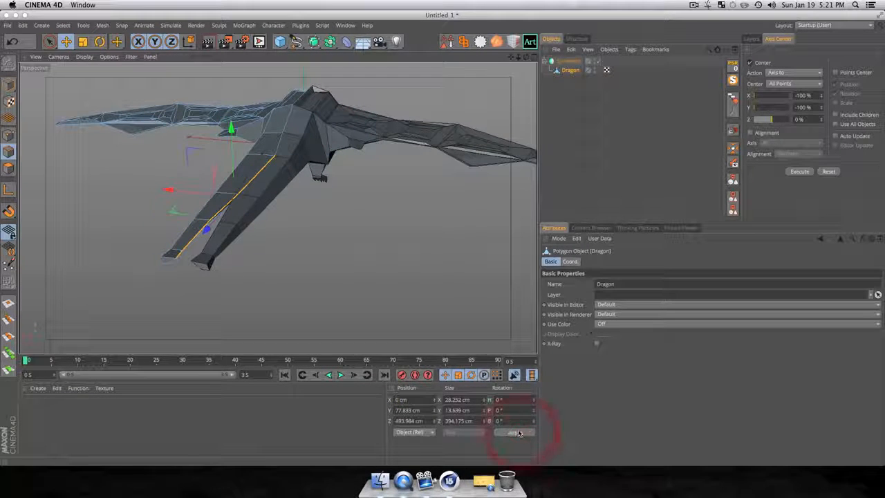
pyautogui.click(614, 141)
pyautogui.keyDown('alt'); pyautogui.moveTo(97, 170); pyautogui.dragTo(273, 196); pyautogui.keyUp('alt')
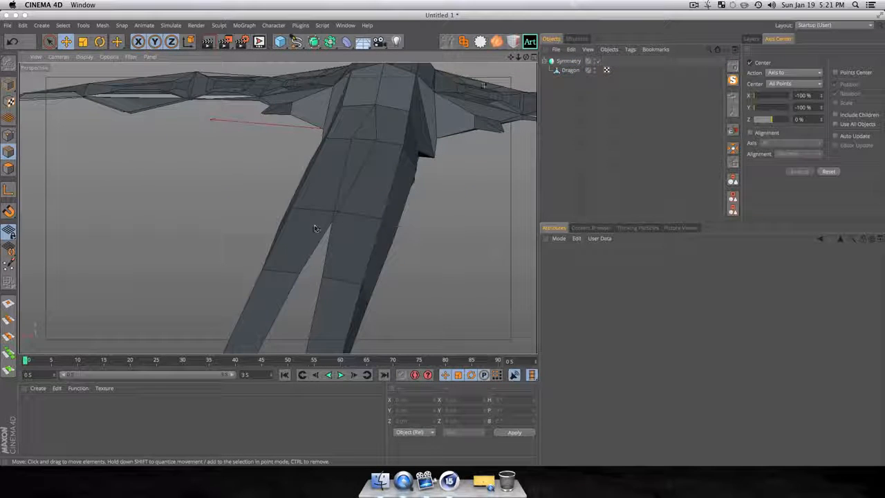
pyautogui.press('super+z')
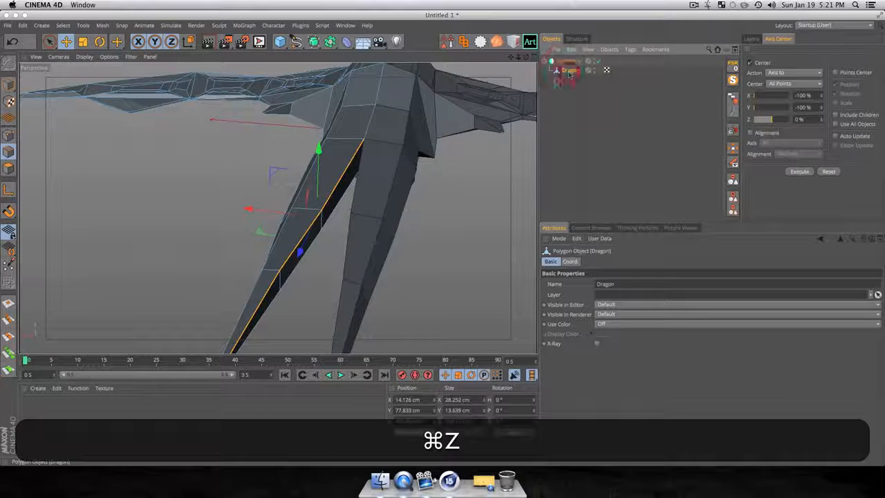
# - Try setting only the Dragon's first inner upper tail edge to X position 0 cm, and undo the change
pyautogui.click(517, 129)
pyautogui.click(573, 69)
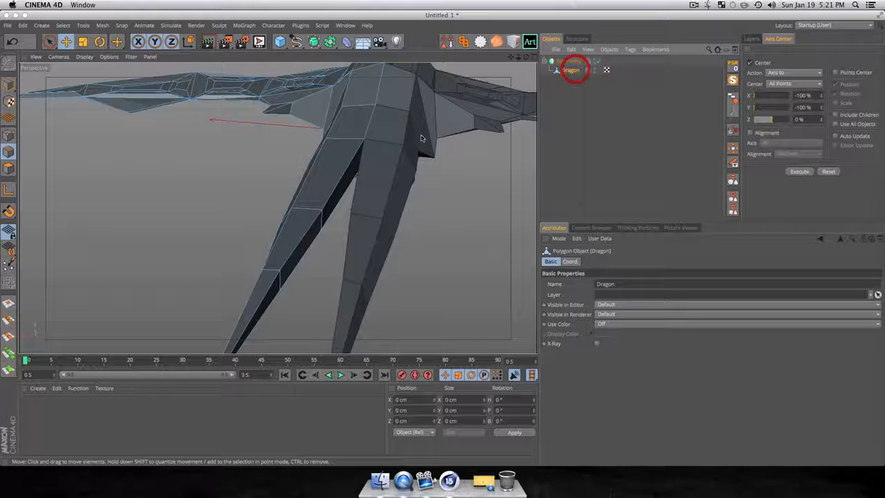
pyautogui.click(340, 182)
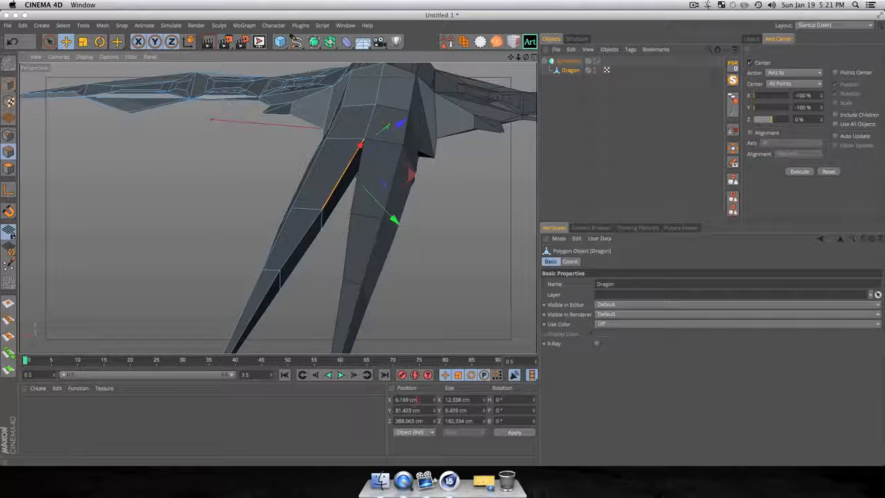
pyautogui.doubleClick(417, 400)
pyautogui.write('0')
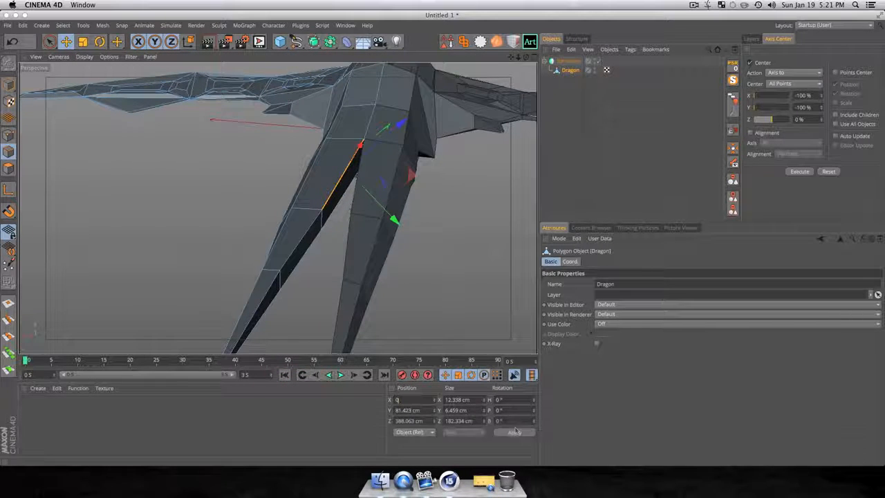
pyautogui.click(515, 432)
pyautogui.press('super+z')
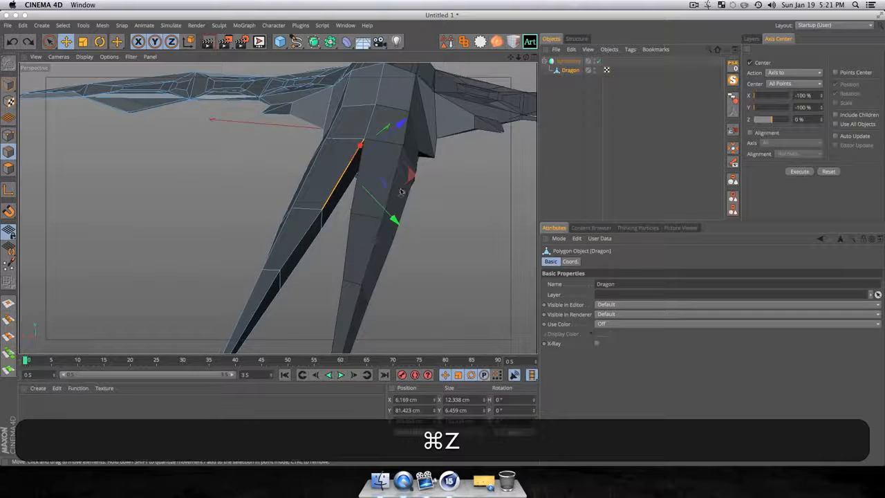
# - Select all the tapered tail polygons in the top view with a rectangle selection that includes hidden elements
pyautogui.press('super+3')
pyautogui.moveTo(429, 185); pyautogui.dragTo(401, 193)
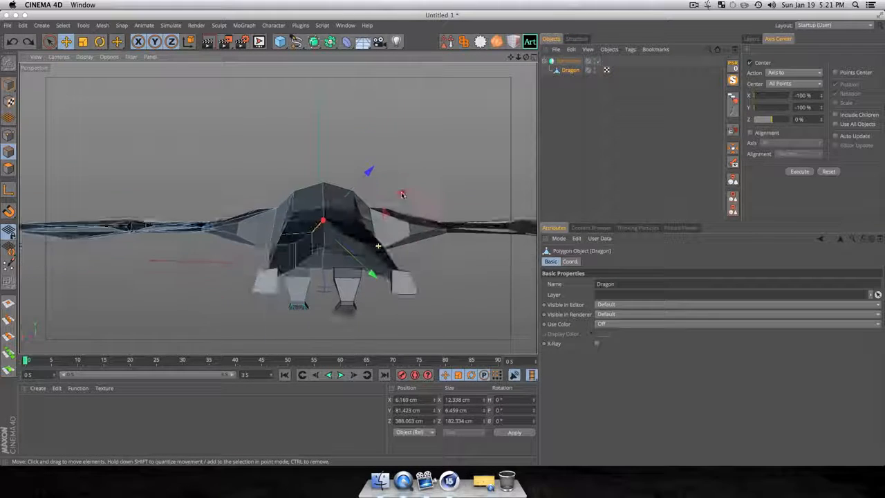
pyautogui.click(7, 170)
pyautogui.moveTo(287, 244); pyautogui.dragTo(218, 223)
pyautogui.press('F2')
pyautogui.scroll(5, 259, 93)
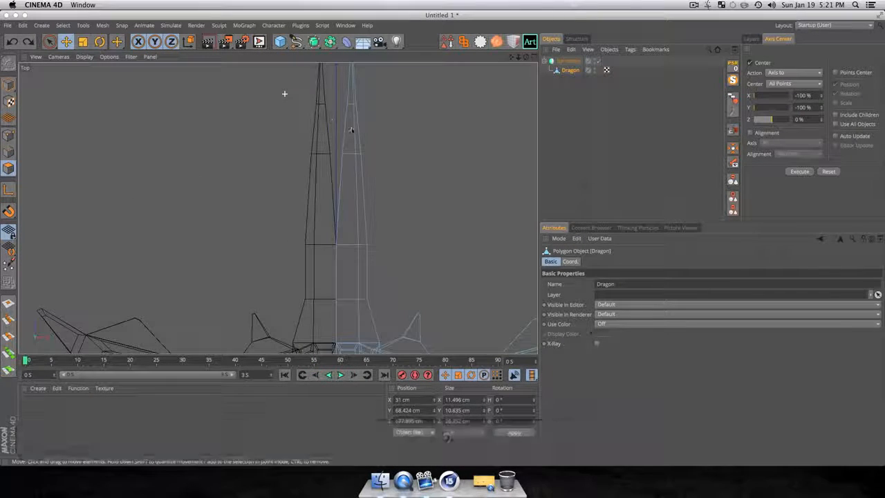
pyautogui.moveTo(404, 121); pyautogui.dragTo(372, 224)
pyautogui.scroll(-4, 337, 206)
pyautogui.moveTo(342, 195); pyautogui.dragTo(339, 138)
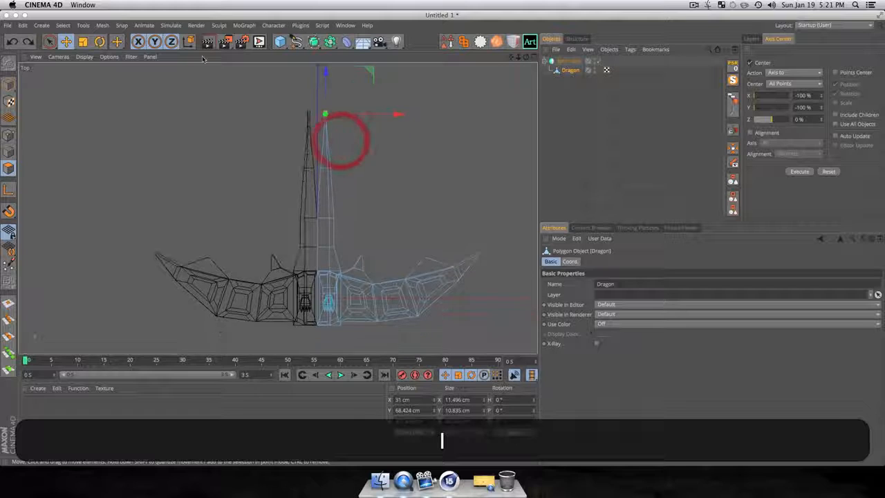
pyautogui.moveTo(50, 42)
pyautogui.mouseDown()
pyautogui.moveTo(93, 86)
pyautogui.moveTo(97, 69)
pyautogui.mouseUp()
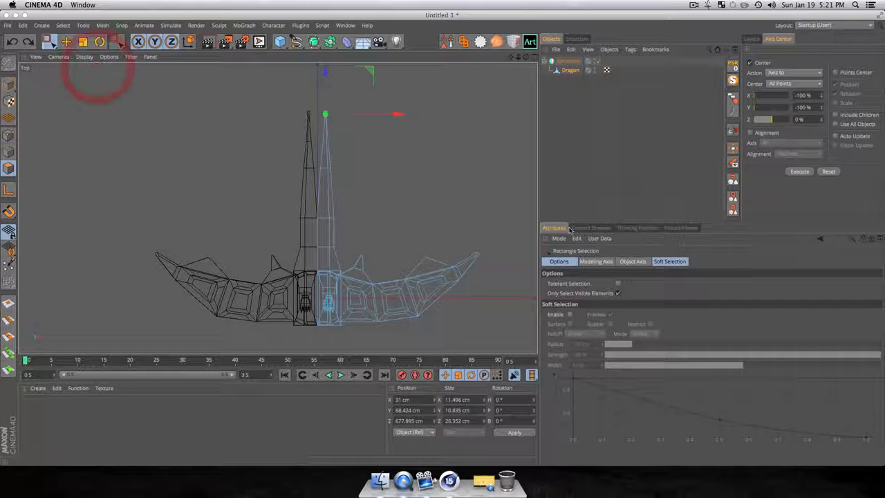
pyautogui.click(618, 293)
pyautogui.moveTo(403, 227); pyautogui.dragTo(284, 82)
# - Rotate the selected tail about 3.4° toward the centre line and move it inward to an X position of about 15 cm
pyautogui.press('r')
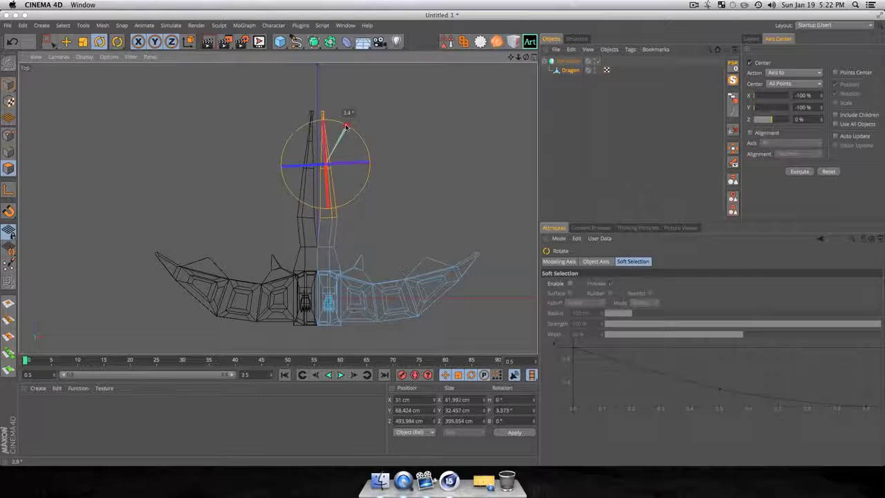
pyautogui.moveTo(346, 126); pyautogui.dragTo(345, 126)
pyautogui.press('e')
pyautogui.moveTo(375, 165)
pyautogui.mouseDown()
pyautogui.moveTo(366, 163)
pyautogui.moveTo(366, 174)
pyautogui.mouseUp()
pyautogui.press('r')
pyautogui.press('F1')
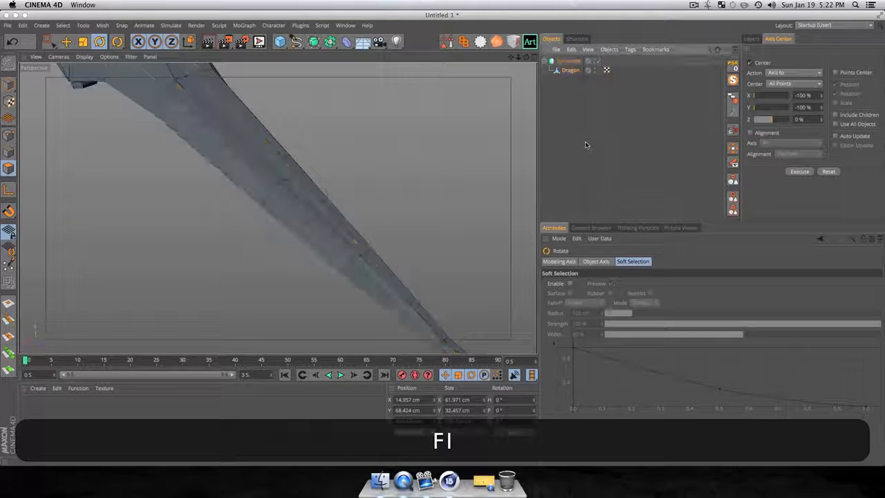
# - Render the perspective view and examine how the two tail halves meet from several angles
pyautogui.moveTo(242, 245); pyautogui.dragTo(283, 223)
pyautogui.press('super+r')
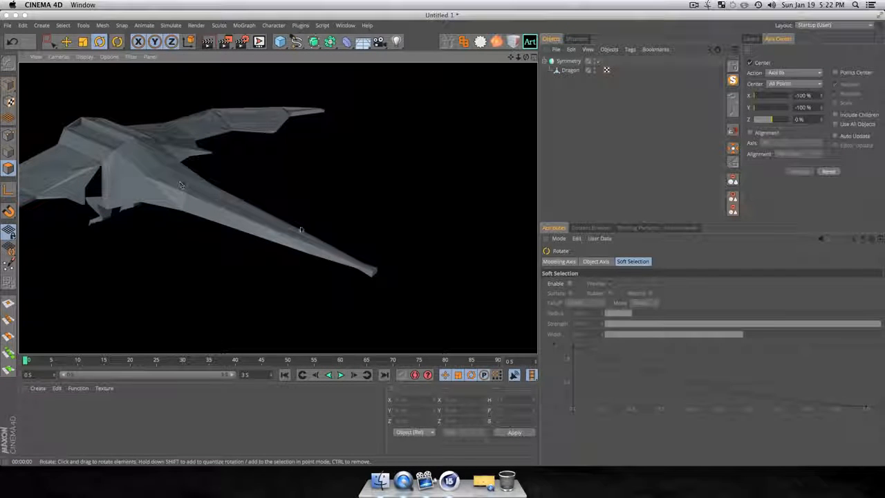
pyautogui.scroll(-3, 134, 196)
pyautogui.press('3')
pyautogui.moveTo(134, 196)
pyautogui.mouseDown()
pyautogui.moveTo(206, 242)
pyautogui.moveTo(291, 150)
pyautogui.moveTo(278, 207)
pyautogui.moveTo(473, 117)
pyautogui.moveTo(277, 208)
pyautogui.moveTo(372, 201)
pyautogui.moveTo(276, 205)
pyautogui.moveTo(375, 203)
pyautogui.moveTo(279, 208)
pyautogui.moveTo(351, 251)
pyautogui.moveTo(237, 263)
pyautogui.mouseUp()
pyautogui.press('1')
pyautogui.press('3')
pyautogui.press('3')
# - Select the Dragon's front body polygon and extrude it forward to a Z position of about -183 cm
pyautogui.click(571, 70)
pyautogui.scroll(3, 343, 207)
pyautogui.press('1')
pyautogui.press('3')
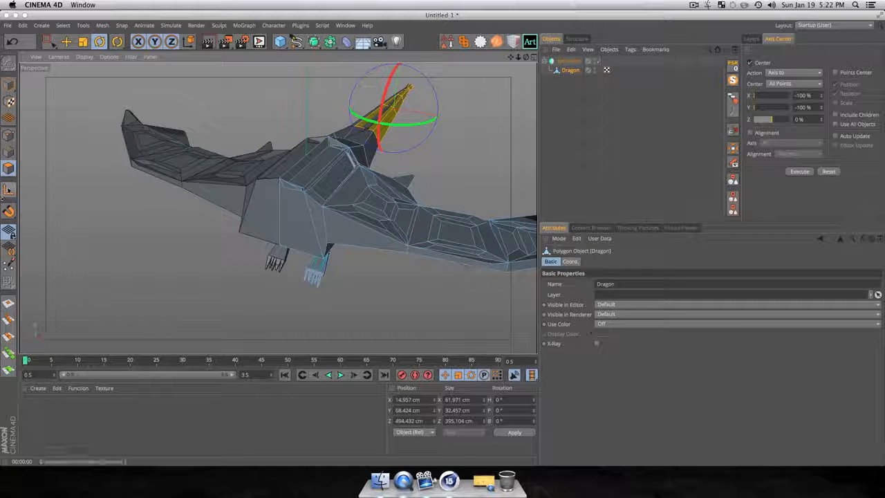
pyautogui.click(283, 227)
pyautogui.press('3')
pyautogui.moveTo(309, 257); pyautogui.dragTo(183, 221)
pyautogui.press('super+e')
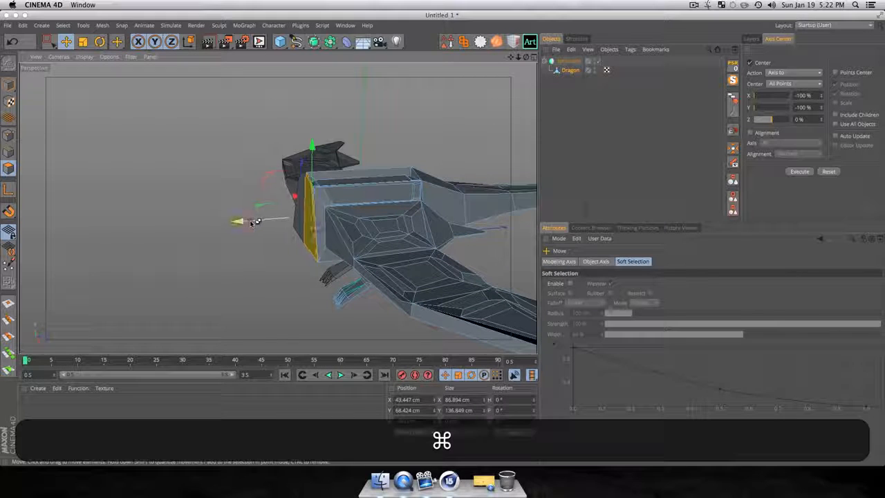
pyautogui.moveTo(253, 222); pyautogui.dragTo(338, 210)
# - Scale the extruded front polygon's height down to about 71 cm
pyautogui.press('super+t')
pyautogui.press('3')
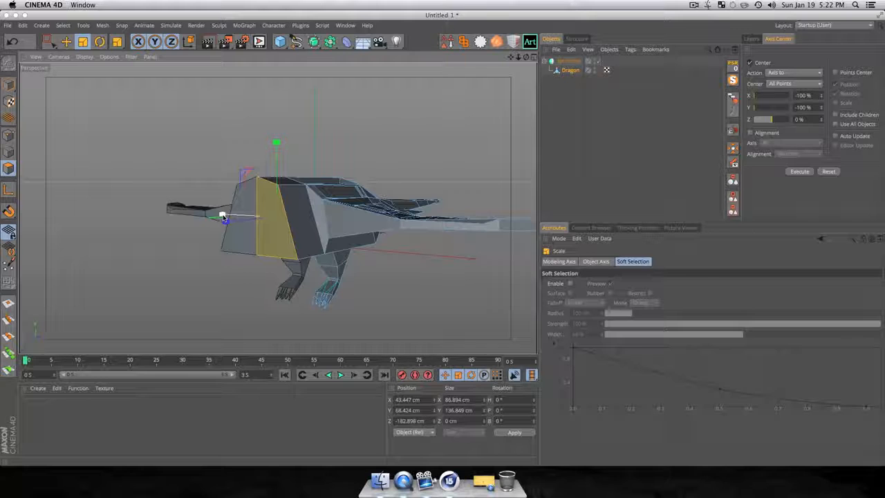
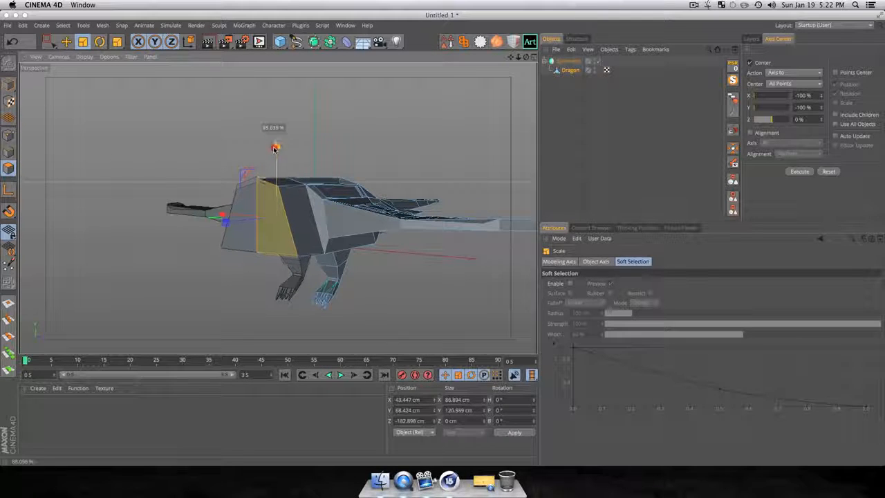
pyautogui.moveTo(271, 178); pyautogui.dragTo(270, 182)
# - Extrude the front polygon forward again to a Z position of about -313 cm
pyautogui.press('3')
pyautogui.moveTo(292, 228); pyautogui.dragTo(192, 292)
pyautogui.keyDown('super'); pyautogui.moveTo(168, 226); pyautogui.dragTo(170, 225); pyautogui.keyUp('super')
pyautogui.press('s')
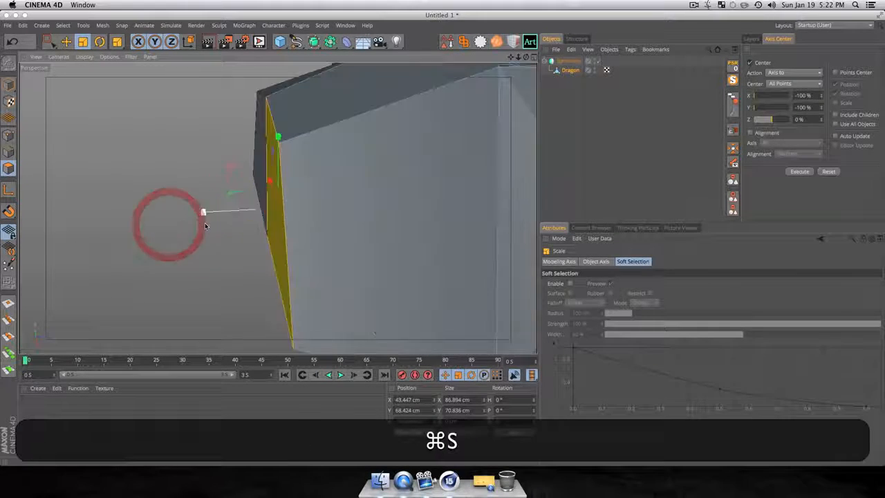
pyautogui.scroll(-5, 224, 215)
pyautogui.press('e')
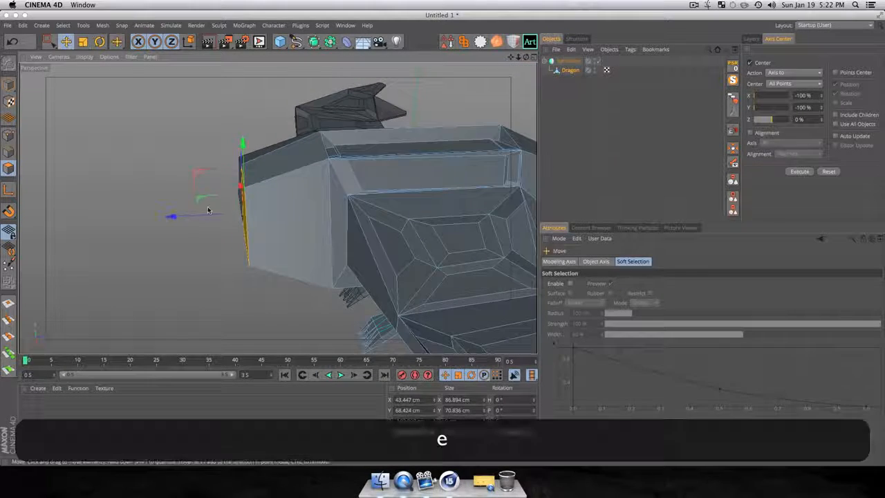
pyautogui.keyDown('super'); pyautogui.moveTo(210, 219); pyautogui.dragTo(203, 172); pyautogui.keyUp('super')
# - Scale the new front polygon's height down to about 52 cm and narrow its width
pyautogui.press('3')
pyautogui.press('1')
pyautogui.scroll(-5, 336, 199)
pyautogui.press('3')
pyautogui.moveTo(339, 199); pyautogui.dragTo(291, 286)
pyautogui.press('t')
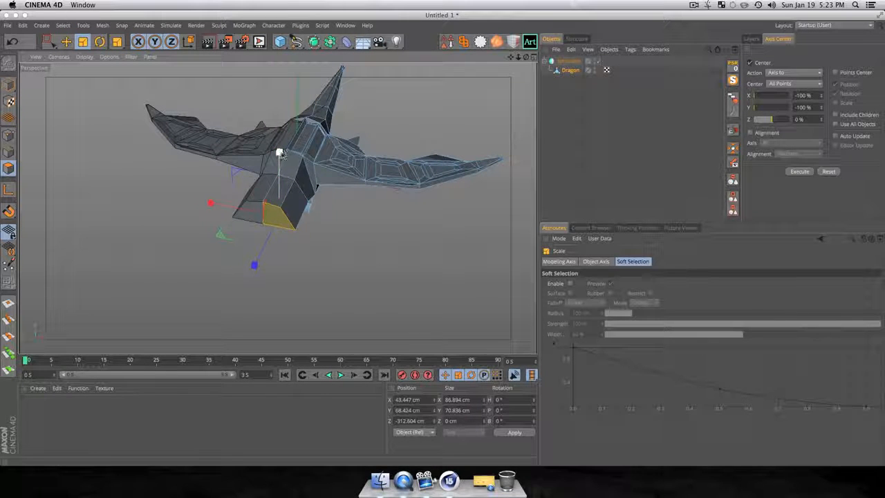
pyautogui.moveTo(277, 173); pyautogui.dragTo(276, 176)
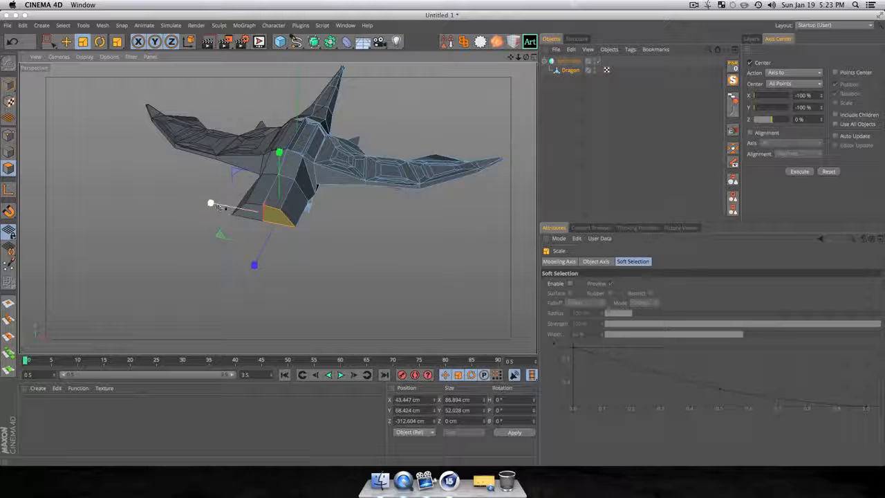
pyautogui.moveTo(220, 205); pyautogui.dragTo(233, 207)
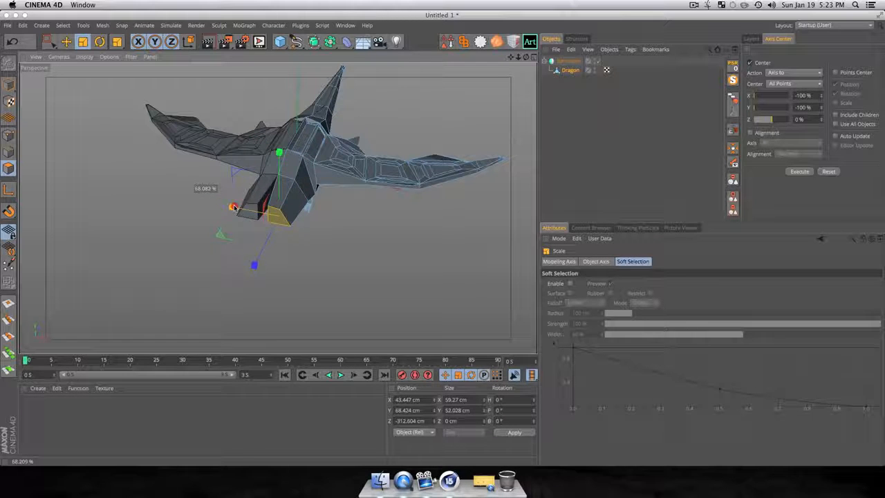
# - Select the front polygon's inner vertical edge and set its X position to 0 cm
pyautogui.click(10, 152)
pyautogui.click(273, 220)
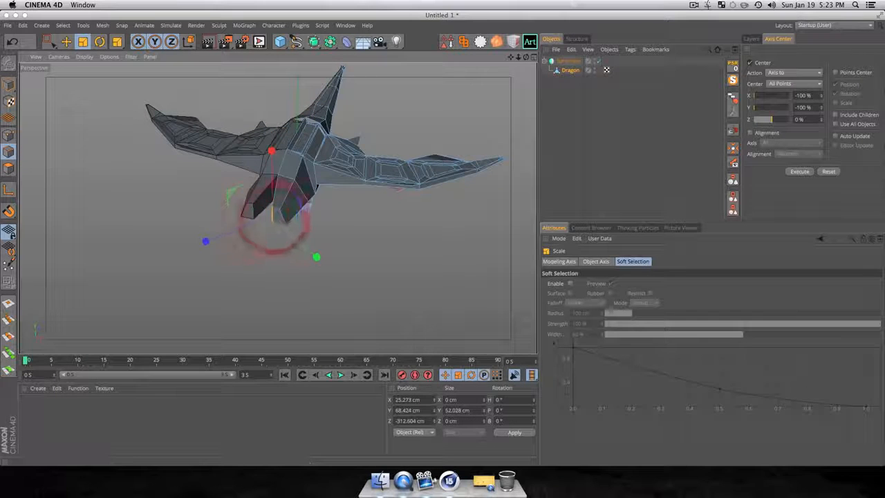
pyautogui.doubleClick(425, 399)
pyautogui.write('0')
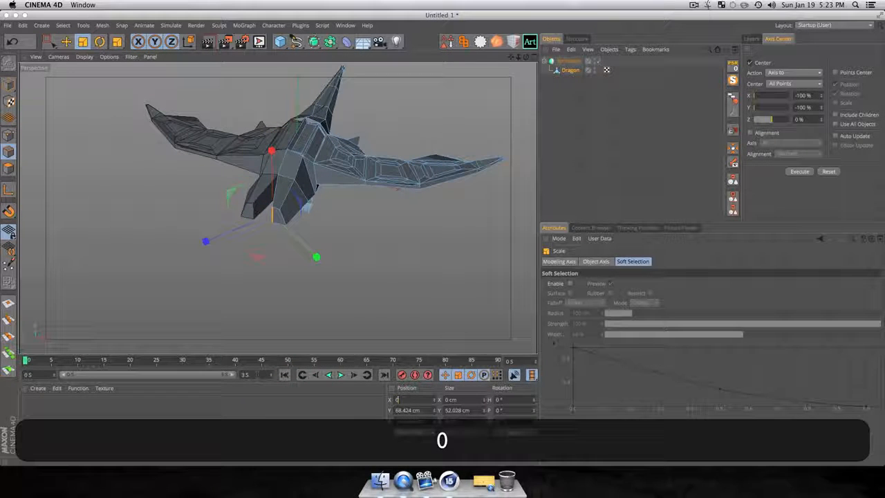
pyautogui.press('Return')
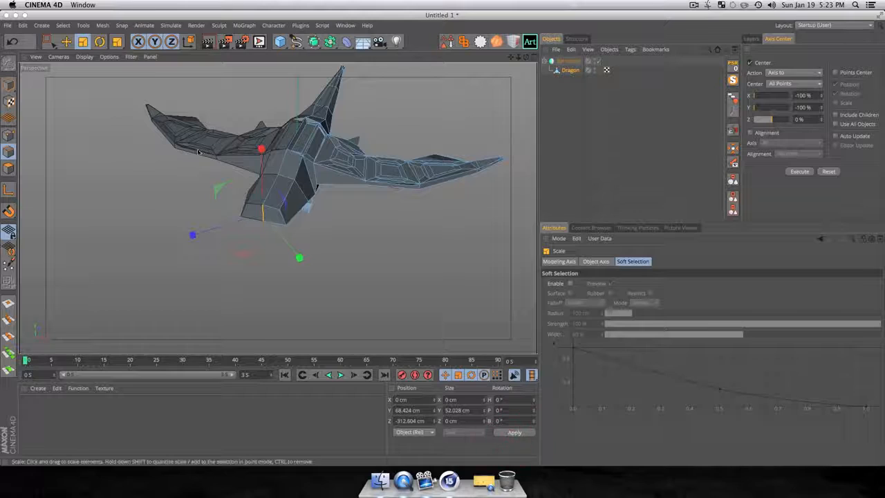
# - Select the large side polygon of the neck and move it inward to an X position of about 46 cm
pyautogui.press('3')
pyautogui.moveTo(243, 214); pyautogui.dragTo(277, 207)
pyautogui.click(363, 235)
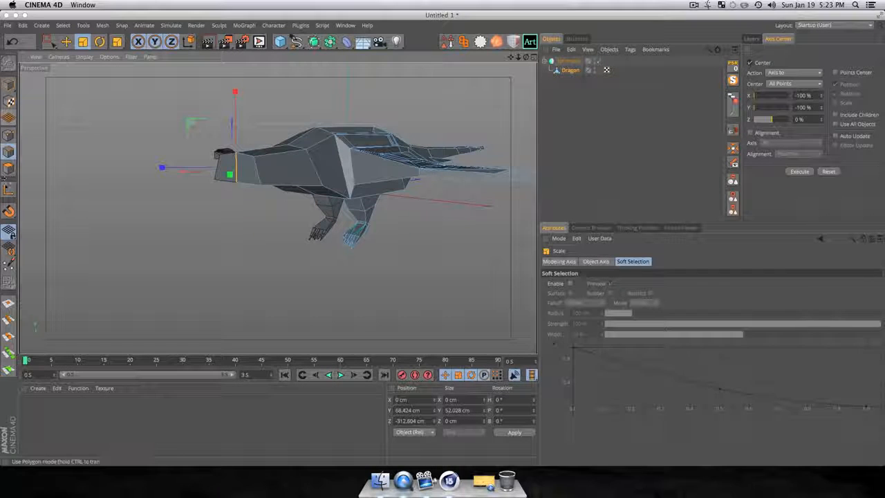
pyautogui.click(8, 169)
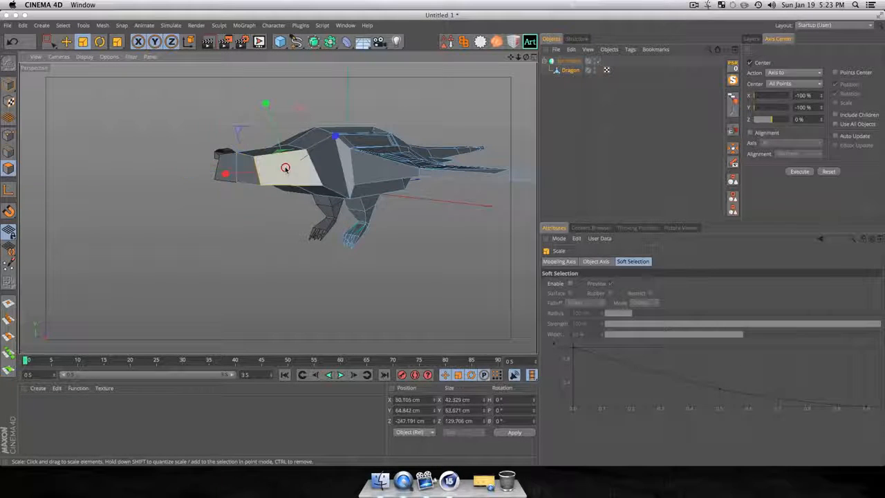
pyautogui.click(287, 174)
pyautogui.press('3')
pyautogui.moveTo(287, 174); pyautogui.dragTo(350, 156)
pyautogui.press('e')
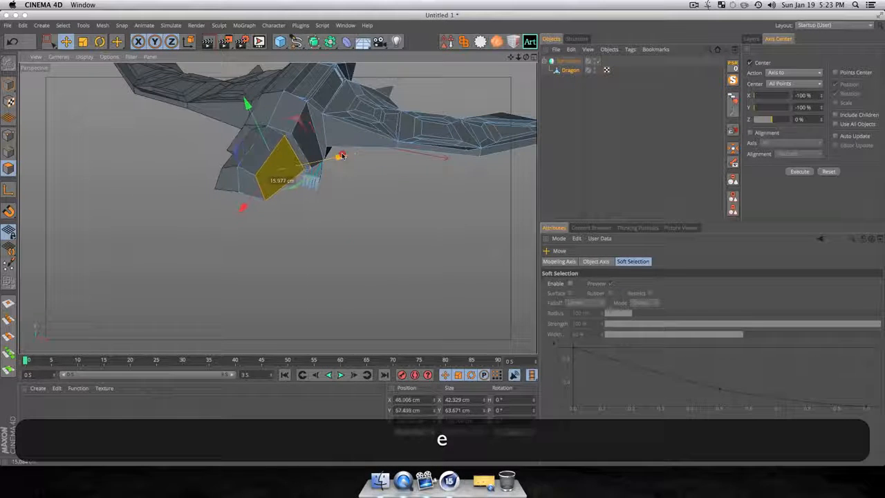
pyautogui.click(340, 153)
# - Rotate the neck's large side polygon slightly about its upright axis
pyautogui.press('r')
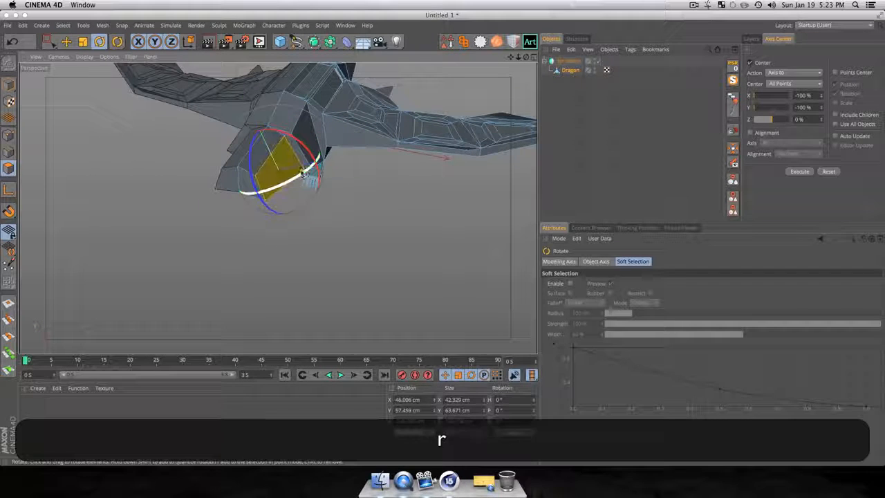
pyautogui.moveTo(303, 174); pyautogui.dragTo(296, 172)
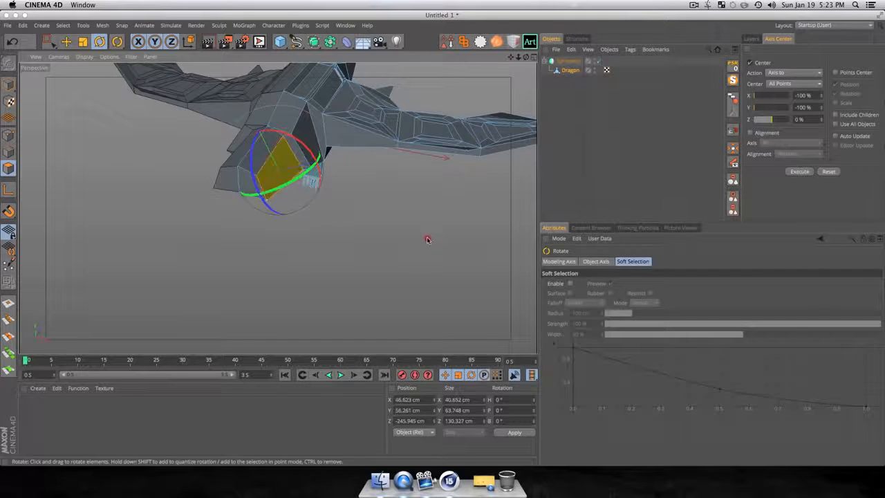
pyautogui.press('3')
pyautogui.moveTo(426, 237); pyautogui.dragTo(276, 203)
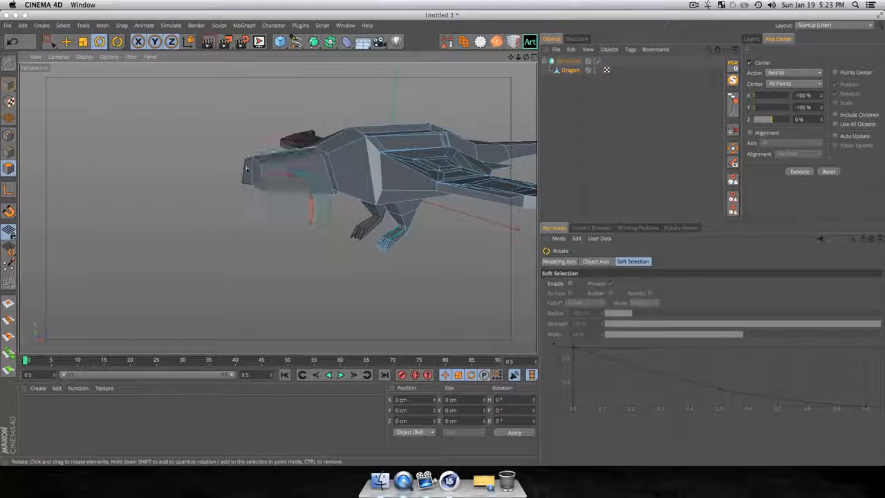
# - Extrude the neck's front polygon forward to a Z position of about -345 cm and widen it to about 82 cm
pyautogui.press('t')
pyautogui.press('e')
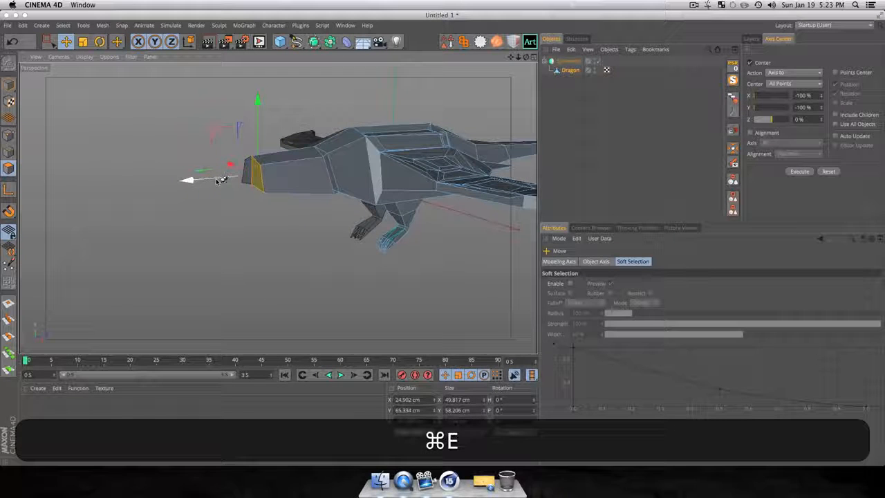
pyautogui.press('3')
pyautogui.moveTo(199, 190); pyautogui.dragTo(365, 276)
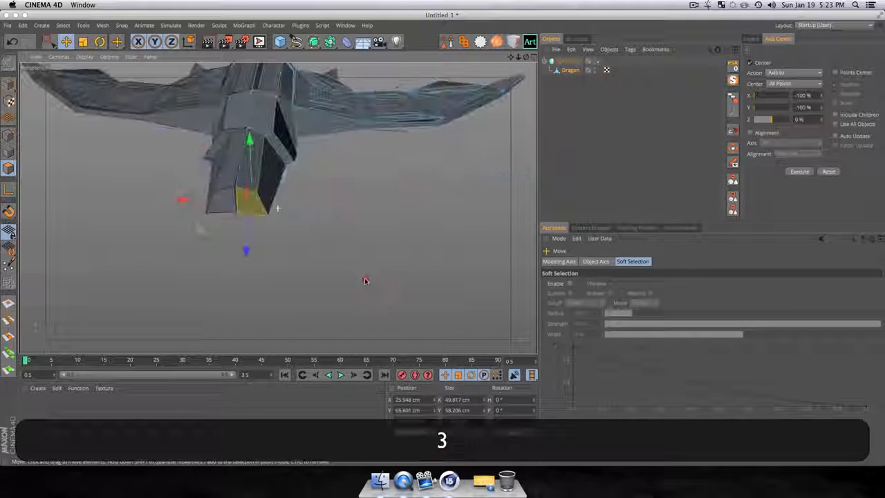
pyautogui.press('t')
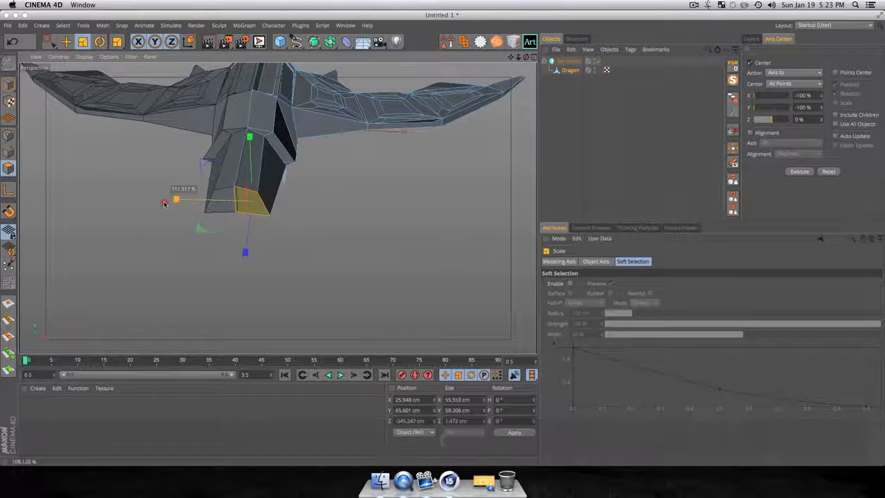
pyautogui.moveTo(176, 200); pyautogui.dragTo(140, 201)
# - Extrude the widened front polygon forward a short distance and scale its height up to about 100 cm
pyautogui.press('super+e')
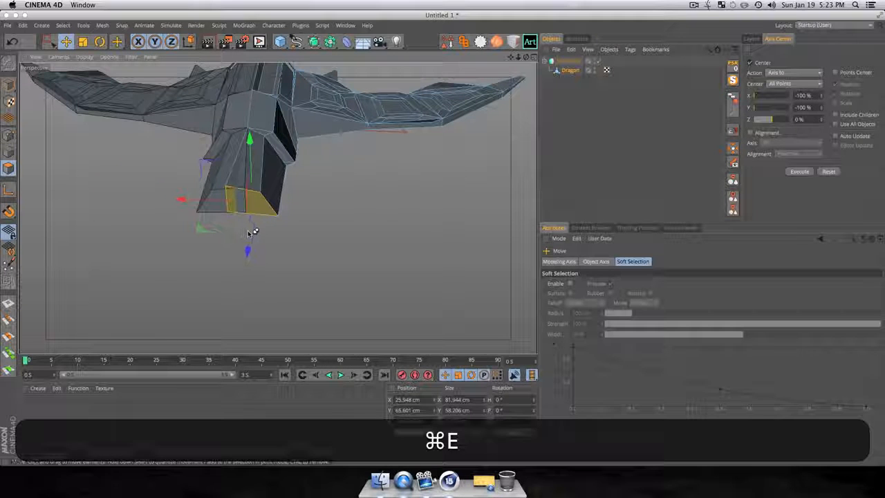
pyautogui.moveTo(251, 232); pyautogui.dragTo(247, 254)
pyautogui.press('super+t')
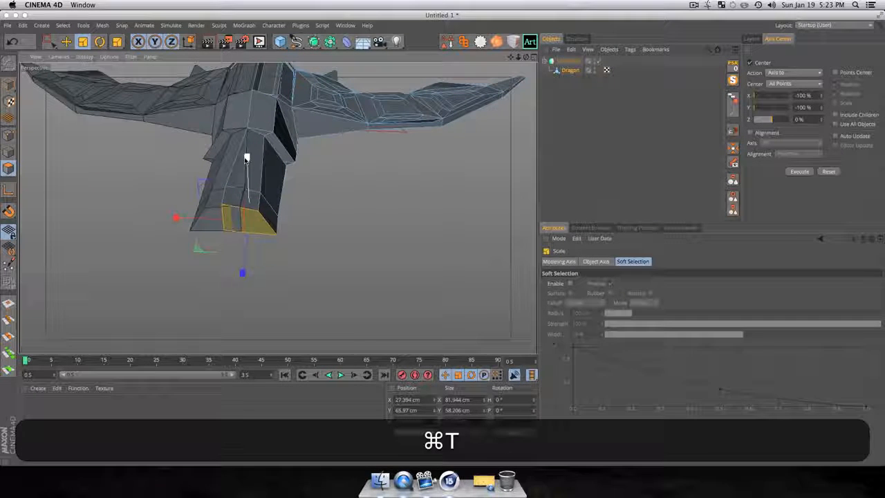
pyautogui.moveTo(248, 150); pyautogui.dragTo(246, 106)
pyautogui.press('3')
pyautogui.moveTo(265, 200); pyautogui.dragTo(227, 189)
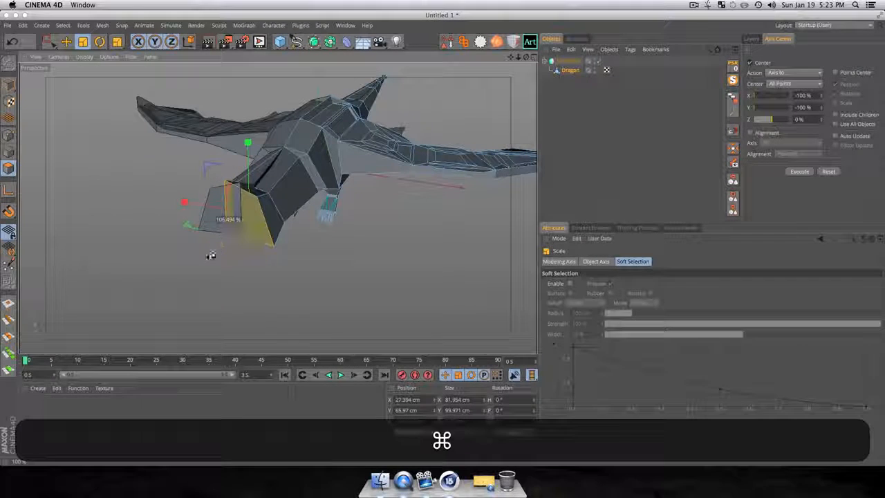
# - Extrude the front polygon forward to a Z position of about -450 cm and taper it to about 43 by 41 cm near the centre
pyautogui.press('super+e')
pyautogui.moveTo(210, 255)
pyautogui.keyDown('super'); pyautogui.mouseDown()
pyautogui.moveTo(229, 244)
pyautogui.moveTo(218, 256)
pyautogui.mouseUp(); pyautogui.keyUp('super')
pyautogui.press('super+t')
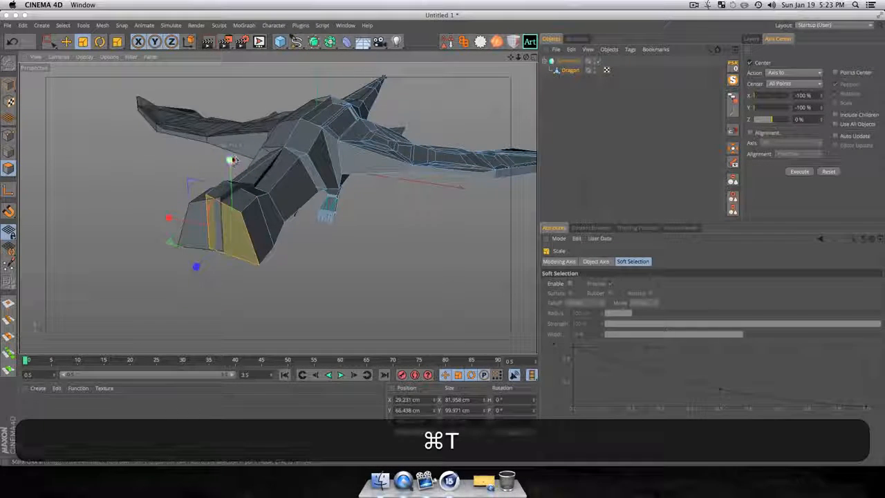
pyautogui.moveTo(231, 202)
pyautogui.mouseDown()
pyautogui.moveTo(201, 240)
pyautogui.moveTo(199, 226)
pyautogui.moveTo(229, 207)
pyautogui.mouseUp()
pyautogui.press('e')
# - Render the viewport from the front and from above to examine the head and neck
pyautogui.press('super+r')
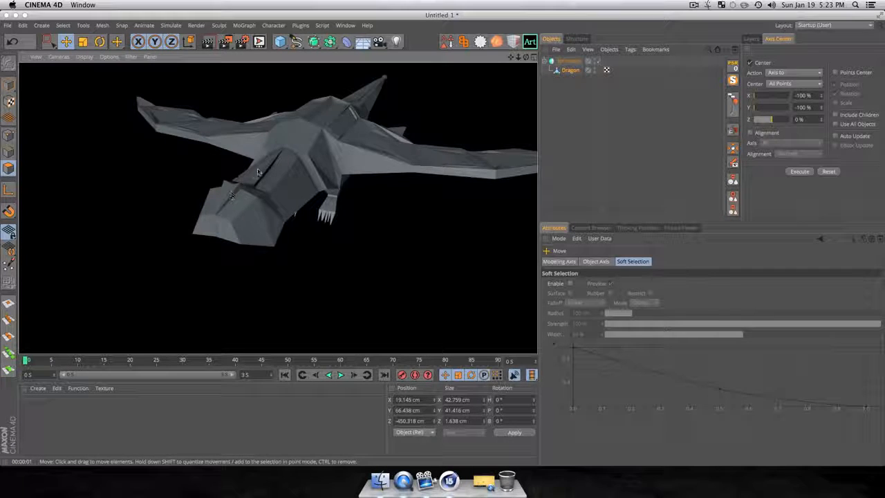
pyautogui.press('3')
pyautogui.moveTo(272, 163); pyautogui.dragTo(180, 264)
pyautogui.press('super+r')
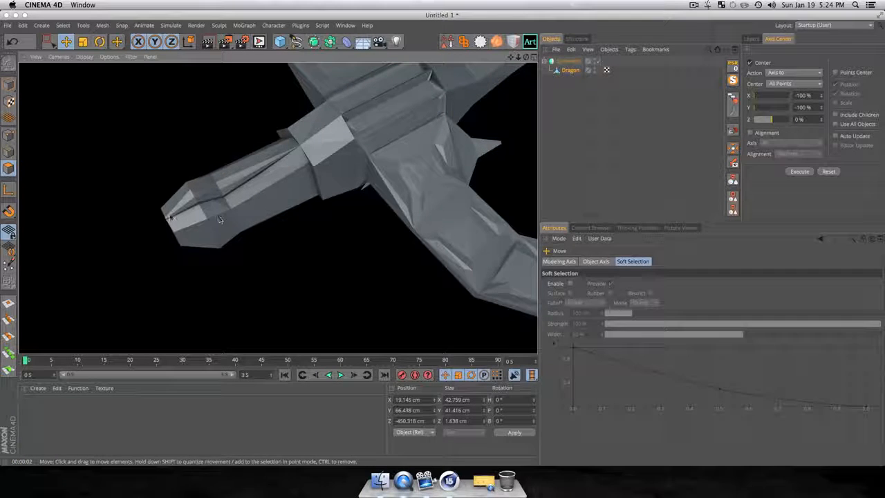
# - Extrude the head's front polygon forward to a Z position of about -491 cm and lower it to a Y position of about 40 cm
pyautogui.scroll(-4, 151, 185)
pyautogui.press('3')
pyautogui.moveTo(151, 186); pyautogui.dragTo(442, 238)
pyautogui.press('1')
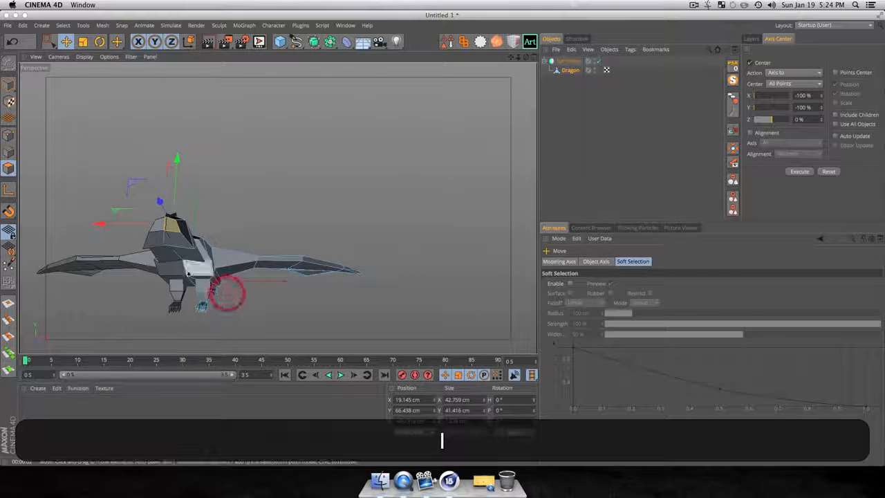
pyautogui.moveTo(188, 274)
pyautogui.mouseDown()
pyautogui.moveTo(299, 232)
pyautogui.moveTo(222, 282)
pyautogui.moveTo(173, 265)
pyautogui.mouseUp()
pyautogui.press('3')
pyautogui.press('e')
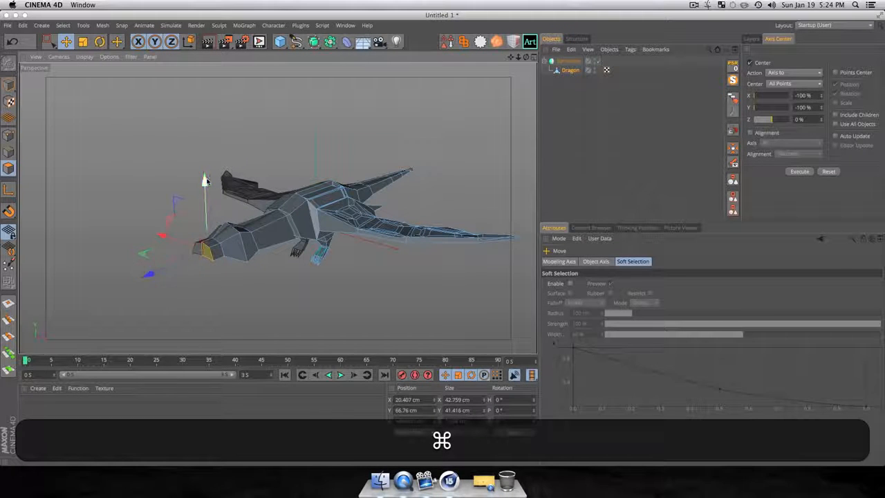
pyautogui.keyDown('super'); pyautogui.moveTo(205, 180); pyautogui.dragTo(205, 190); pyautogui.keyUp('super')
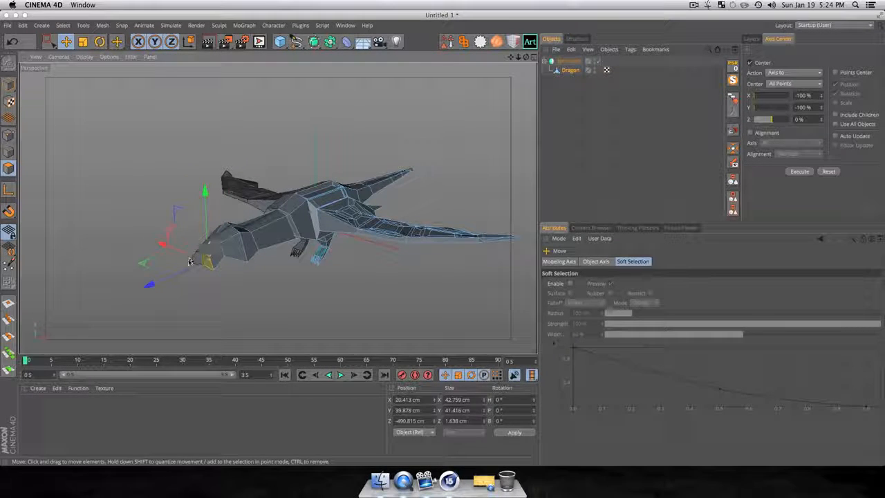
# - Extrude the snout polygon forward to a Z position of about -521 cm and scale it down to about 27 by 26 cm
pyautogui.keyDown('super'); pyautogui.moveTo(186, 270); pyautogui.dragTo(168, 275); pyautogui.keyUp('super')
pyautogui.press('super+z')
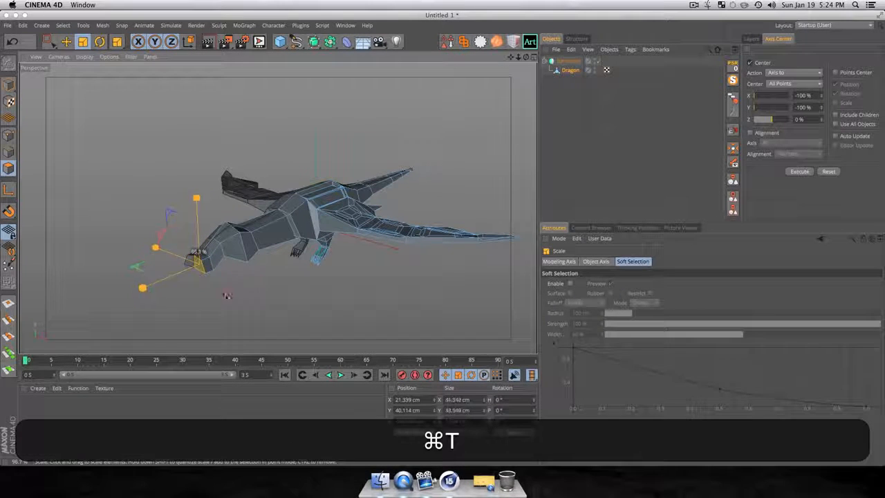
pyautogui.moveTo(188, 318); pyautogui.dragTo(155, 328)
# - Scale the snout tip polygon down to about 16 by 15 cm and move it inward to an X position of about 7 cm
pyautogui.press('e')
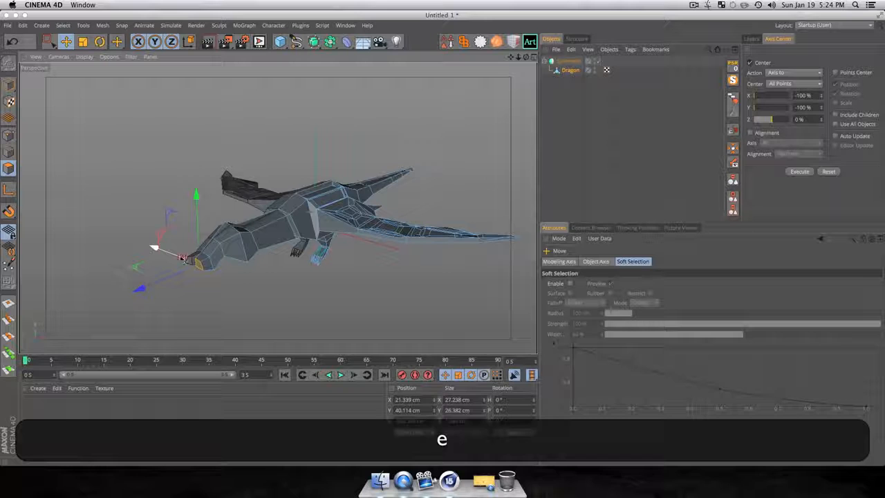
pyautogui.moveTo(182, 258); pyautogui.dragTo(173, 256)
pyautogui.press('t')
pyautogui.moveTo(193, 193); pyautogui.dragTo(195, 210)
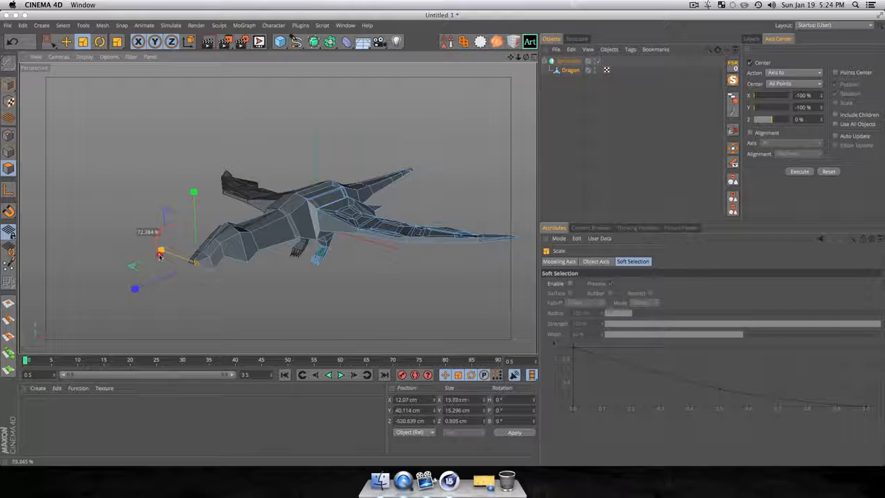
pyautogui.scroll(6, 166, 266)
pyautogui.scroll(-3, 176, 280)
pyautogui.press('e')
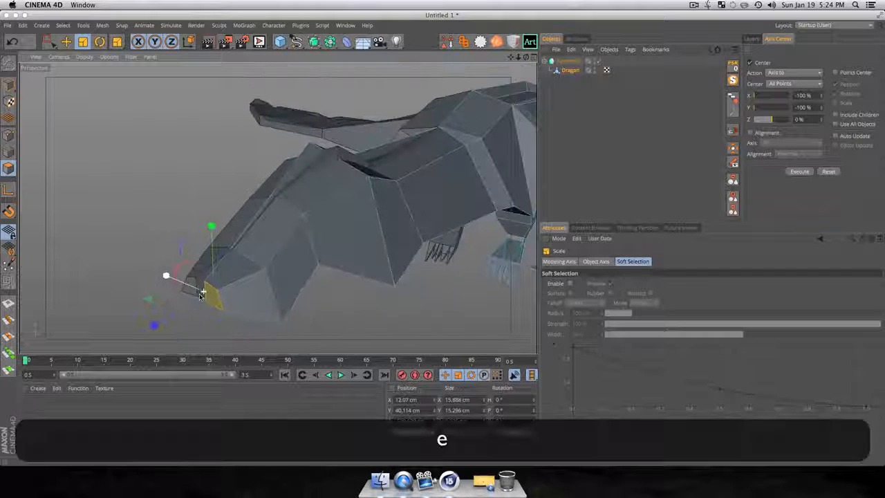
pyautogui.moveTo(182, 286); pyautogui.dragTo(175, 282)
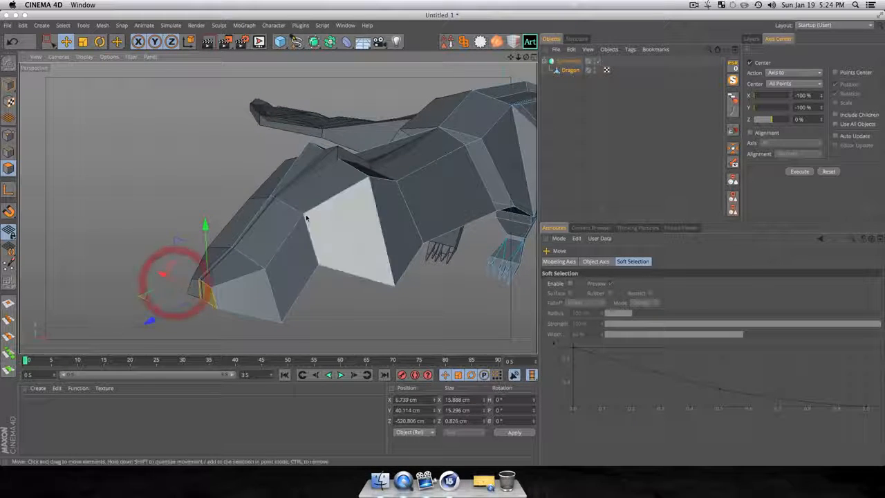
# - Inset the side polygon of the head to form an eye outline about 18 cm wide and 34 cm high
pyautogui.press('3')
pyautogui.moveTo(346, 220); pyautogui.dragTo(343, 226)
pyautogui.click(344, 223)
pyautogui.press('t')
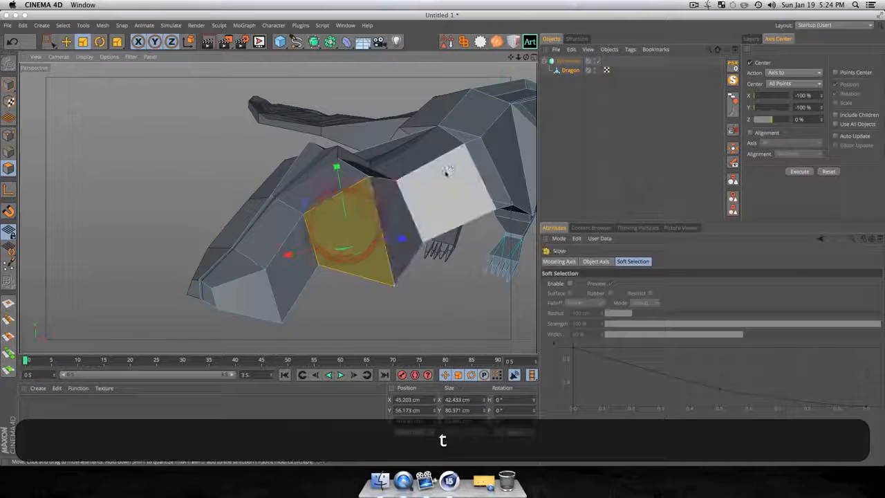
pyautogui.moveTo(441, 168); pyautogui.dragTo(446, 143)
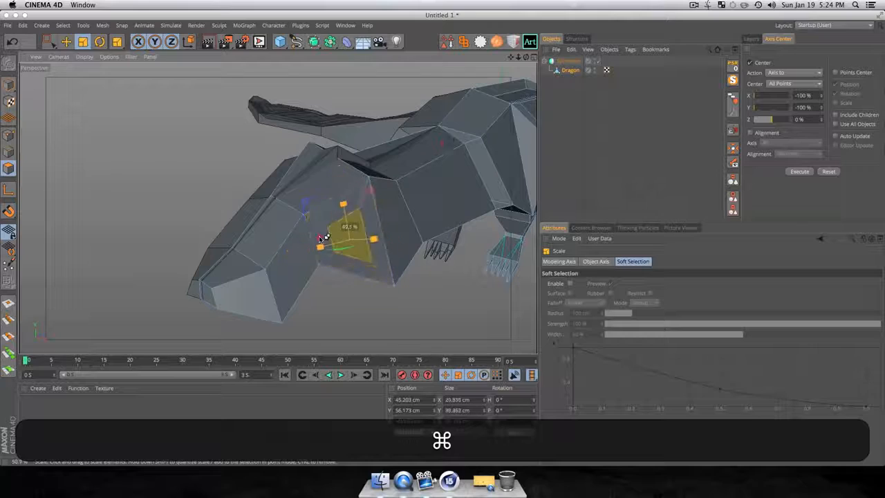
pyautogui.moveTo(341, 211); pyautogui.dragTo(404, 217)
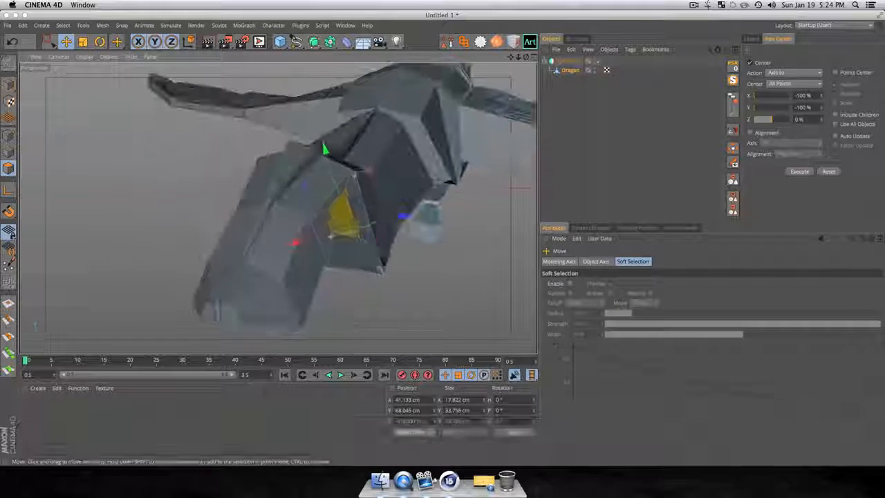
# - Push the eye polygon into the head and form a smaller inner eye polygon about 13 cm wide and 25 cm high
pyautogui.press('e')
pyautogui.press('super+e')
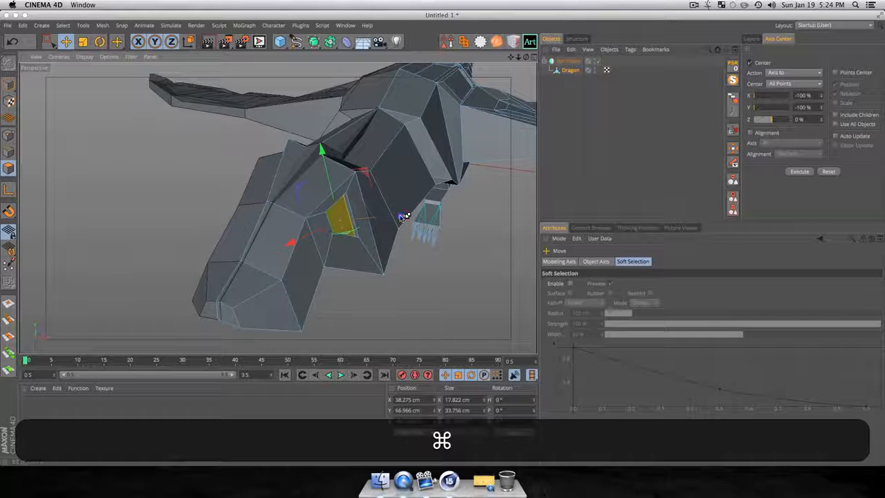
pyautogui.press('t')
pyautogui.keyDown('super'); pyautogui.moveTo(449, 170); pyautogui.dragTo(415, 195); pyautogui.keyUp('super')
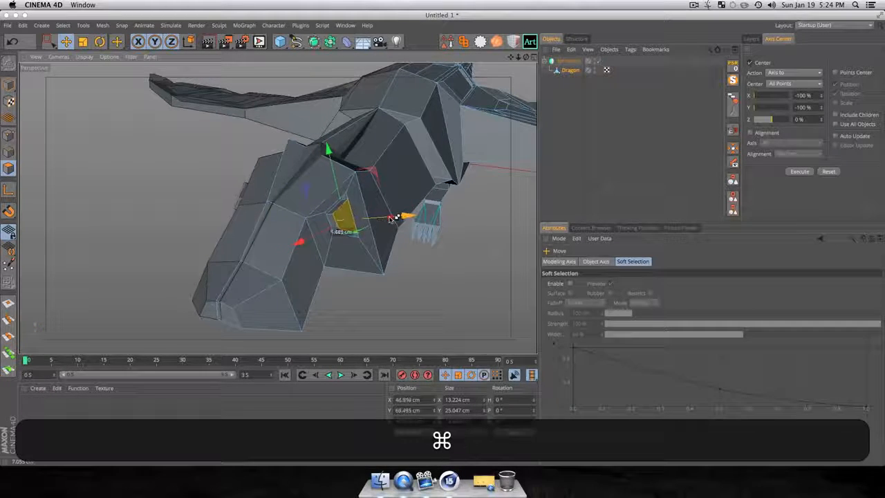
# - Render the viewport to examine the eye detail on the side of the head
pyautogui.press('super+r')
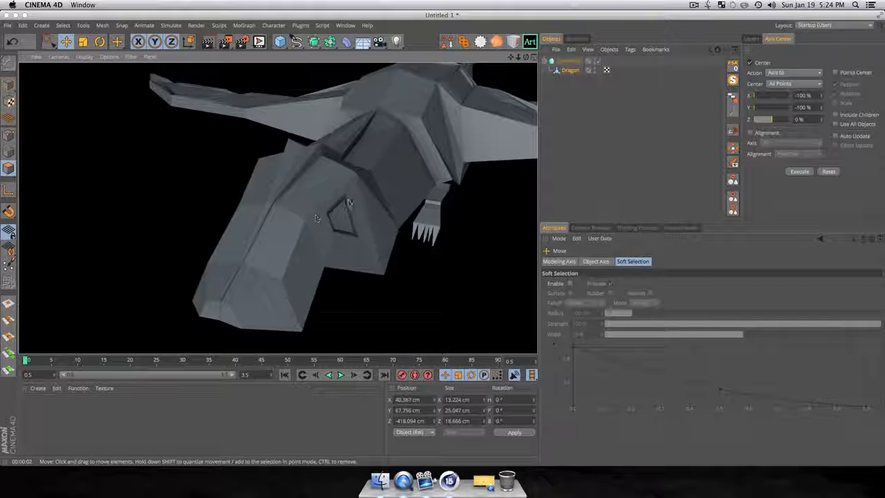
pyautogui.scroll(-3, 317, 218)
pyautogui.press('3')
pyautogui.moveTo(355, 203); pyautogui.dragTo(301, 293)
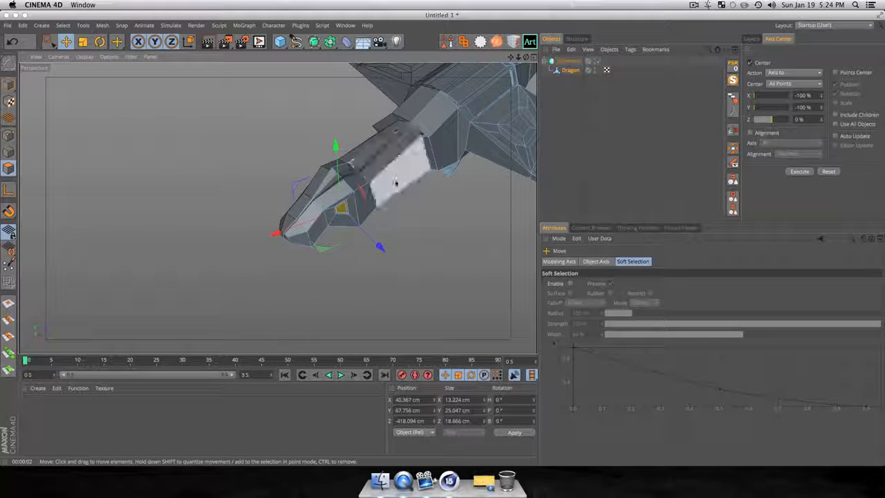
# - Inset the large side polygon of the neck and the side polygon at the neck's base
pyautogui.click(395, 174)
pyautogui.press('t')
pyautogui.keyDown('super'); pyautogui.moveTo(512, 102); pyautogui.dragTo(403, 186); pyautogui.keyUp('super')
pyautogui.click(449, 143)
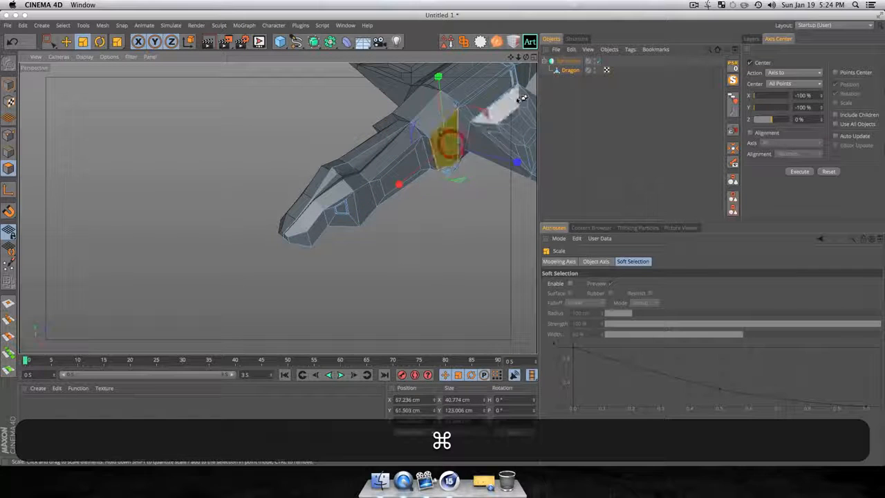
pyautogui.keyDown('super'); pyautogui.moveTo(518, 100); pyautogui.dragTo(439, 148); pyautogui.keyUp('super')
# - Inset the top polygon at the neck's base and select the top polygon of the neck
pyautogui.click(435, 108)
pyautogui.keyDown('super'); pyautogui.moveTo(492, 88); pyautogui.dragTo(420, 174); pyautogui.keyUp('super')
pyautogui.click(378, 176)
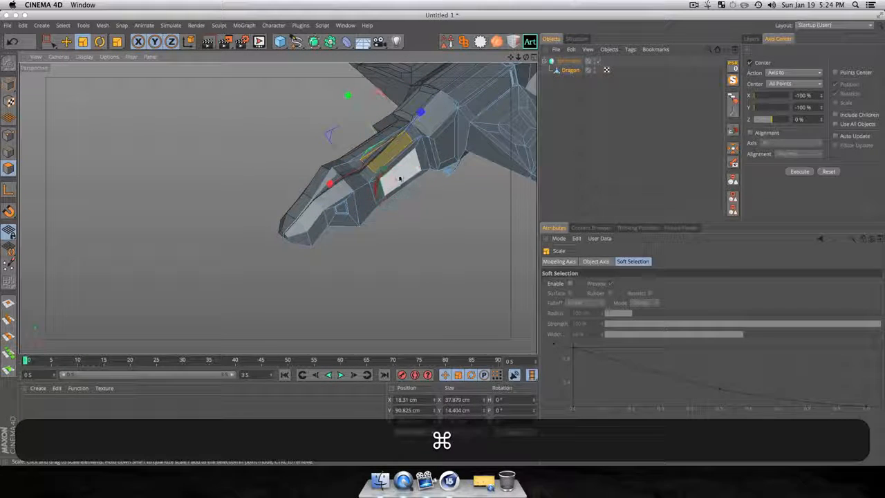
# - Rotate the narrow border polygons around the insets on the neck's side and base slightly
pyautogui.click(398, 177)
pyautogui.click(425, 159)
pyautogui.press('r')
pyautogui.moveTo(428, 176); pyautogui.dragTo(421, 178)
pyautogui.click(387, 191)
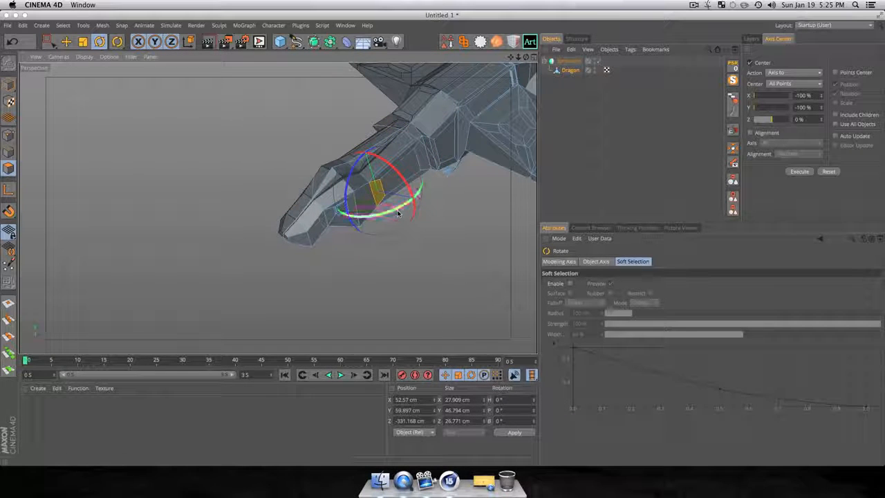
pyautogui.click(448, 126)
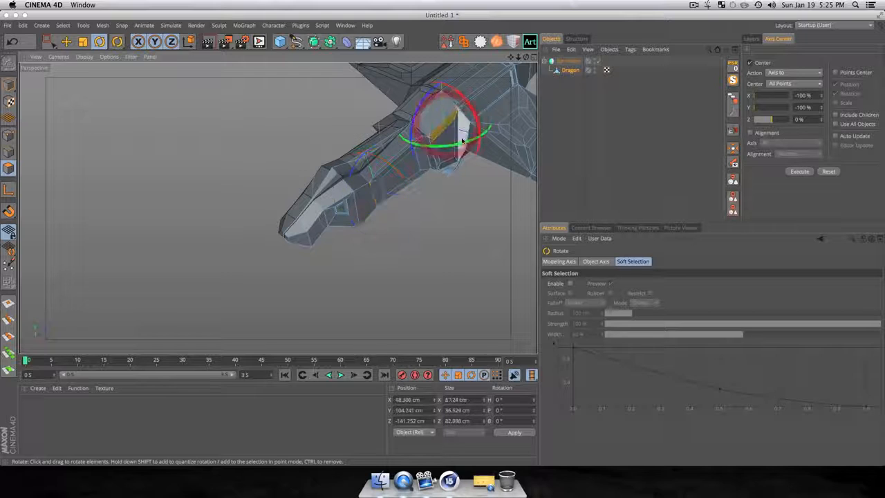
pyautogui.moveTo(475, 115); pyautogui.dragTo(457, 148)
pyautogui.press('3')
pyautogui.moveTo(445, 184); pyautogui.dragTo(432, 100)
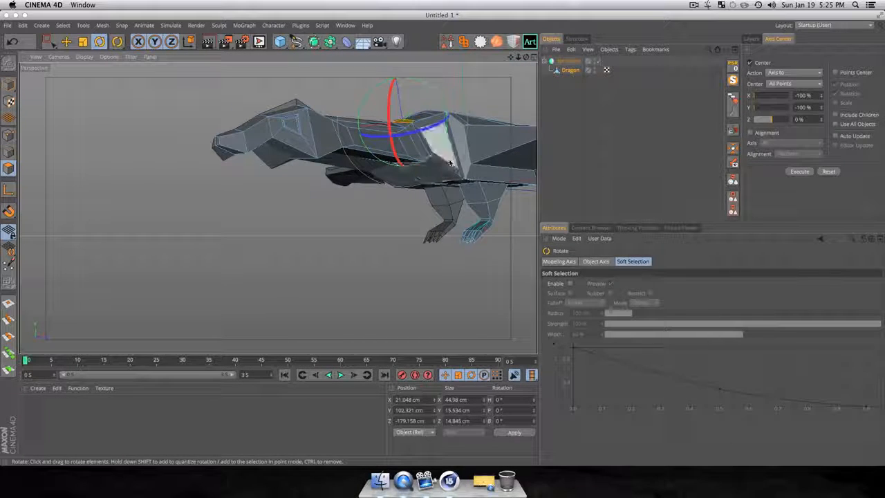
# - Rotate the narrow border polygon on the lower side of the neck's base slightly
pyautogui.click(448, 166)
pyautogui.press('r')
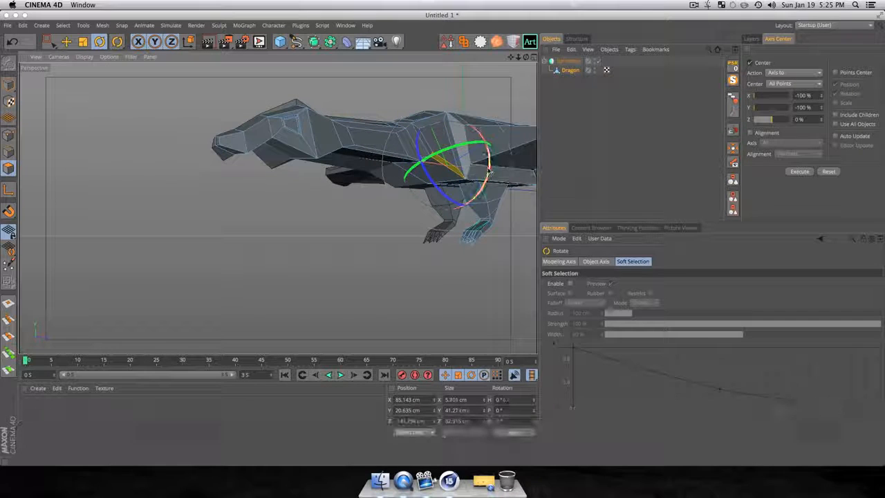
pyautogui.moveTo(488, 168); pyautogui.dragTo(486, 168)
# - Inset the underside polygon at the neck's base and rotate the narrow border polygon beside the inset
pyautogui.click(443, 175)
pyautogui.press('t')
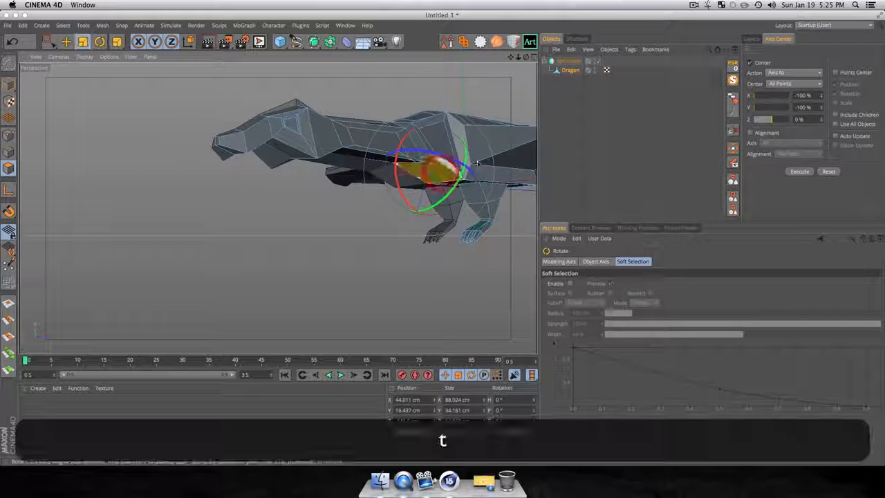
pyautogui.keyDown('super'); pyautogui.moveTo(514, 139); pyautogui.dragTo(507, 139); pyautogui.keyUp('super')
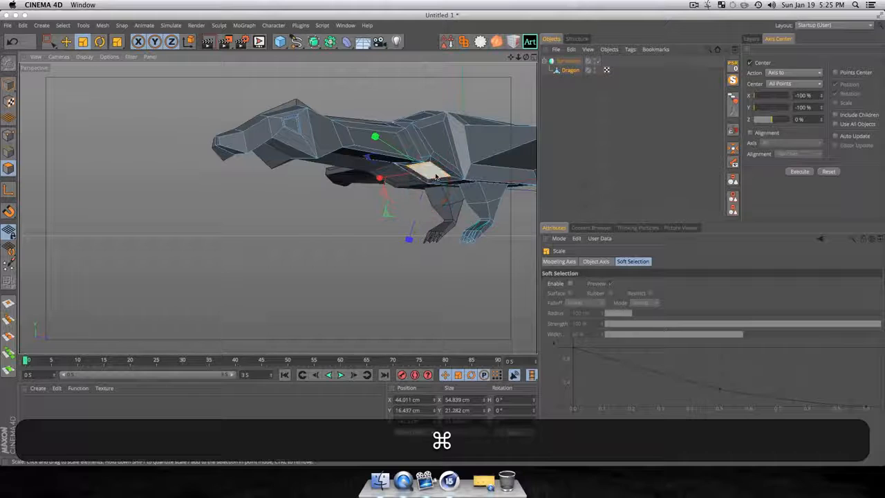
pyautogui.press('super+t')
pyautogui.press('r')
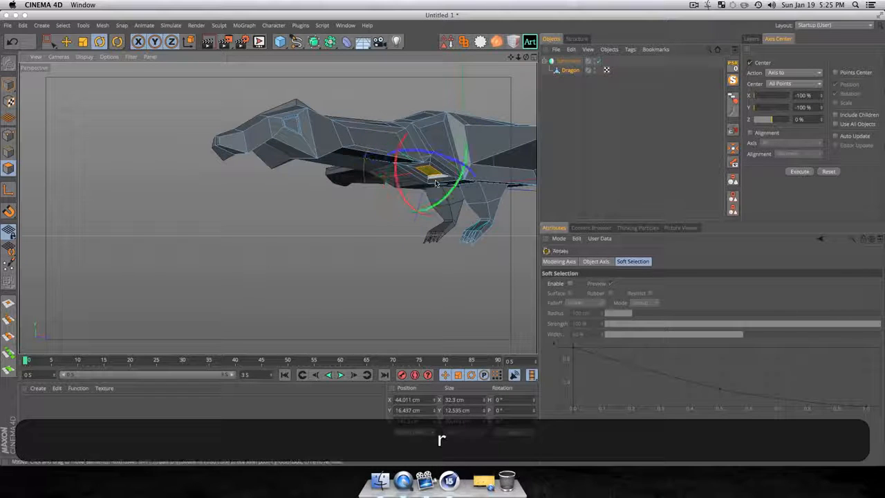
pyautogui.moveTo(450, 197); pyautogui.dragTo(451, 188)
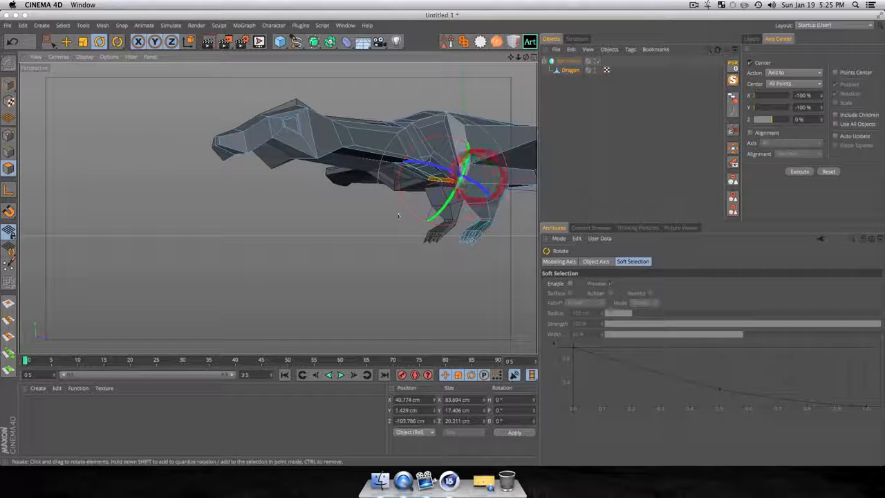
# - Examine the dragon's head, neck, back and tail from several angles
pyautogui.scroll(-4, 399, 216)
pyautogui.press('3')
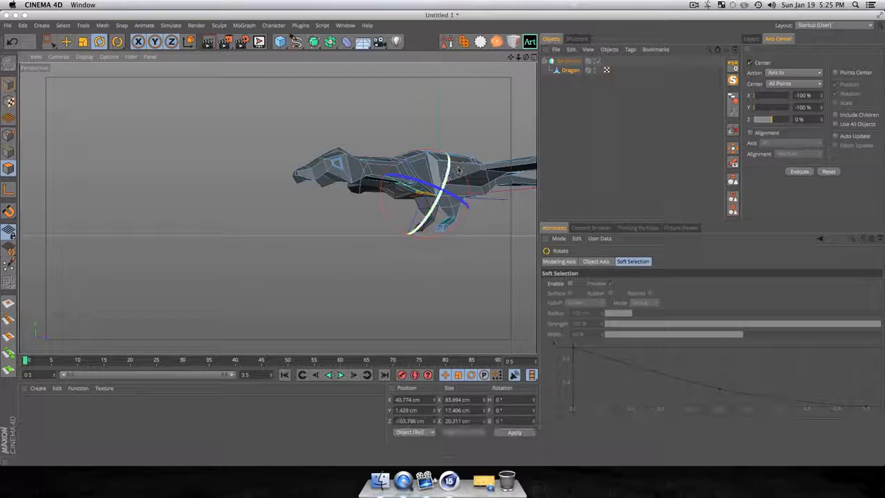
pyautogui.press('3')
pyautogui.moveTo(449, 118); pyautogui.dragTo(444, 181)
pyautogui.scroll(3, 354, 191)
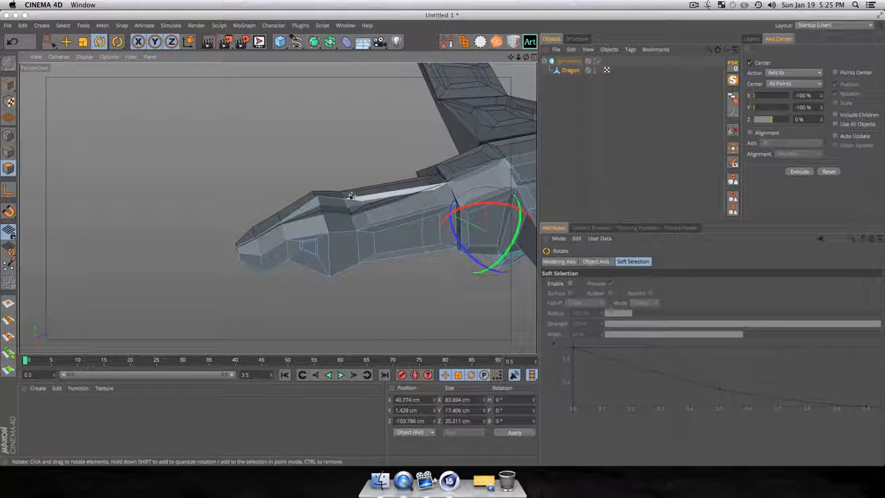
pyautogui.press('1')
pyautogui.moveTo(457, 163); pyautogui.dragTo(179, 203)
pyautogui.moveTo(363, 166); pyautogui.dragTo(274, 193)
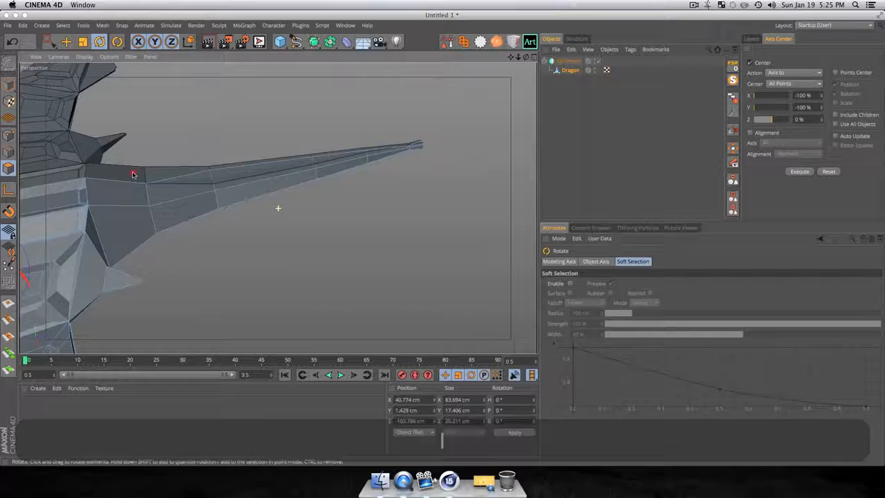
pyautogui.press('3')
pyautogui.moveTo(279, 228); pyautogui.dragTo(286, 242)
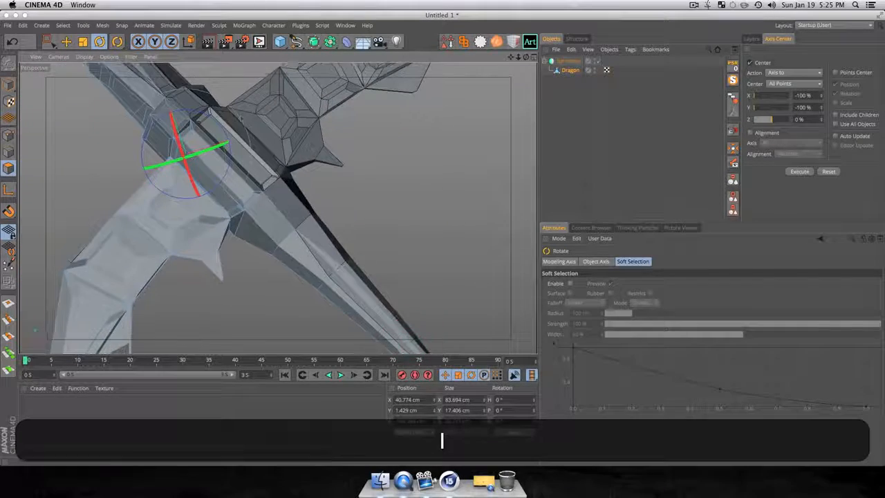
pyautogui.press('3')
pyautogui.moveTo(239, 164); pyautogui.dragTo(282, 194)
pyautogui.moveTo(220, 94); pyautogui.dragTo(223, 168)
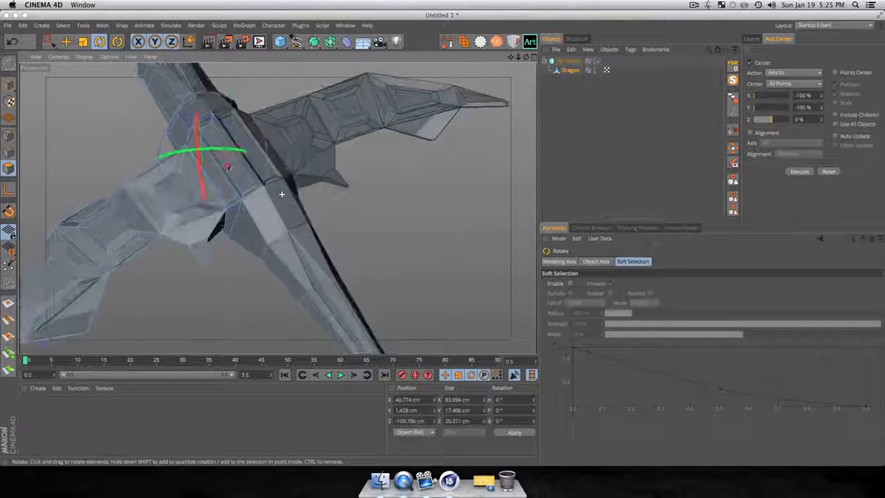
pyautogui.scroll(5, 253, 207)
pyautogui.scroll(-8, 252, 206)
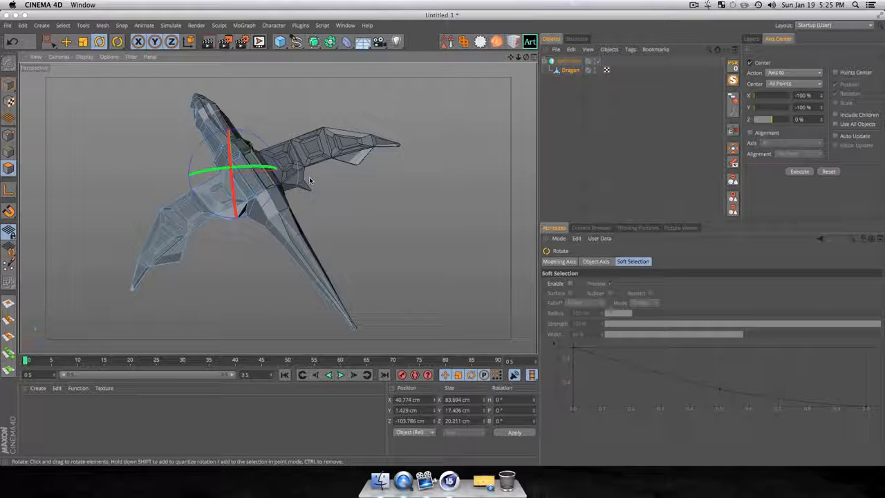
# - Show the dragon in the top view and limit Rectangle Selection to visible elements
pyautogui.press('F2')
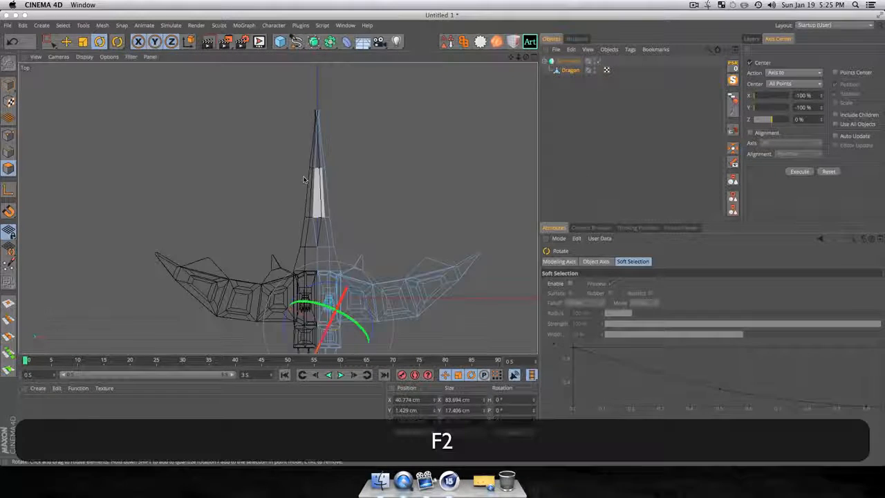
pyautogui.scroll(-4, 318, 197)
pyautogui.press('1')
pyautogui.moveTo(361, 243); pyautogui.dragTo(361, 162)
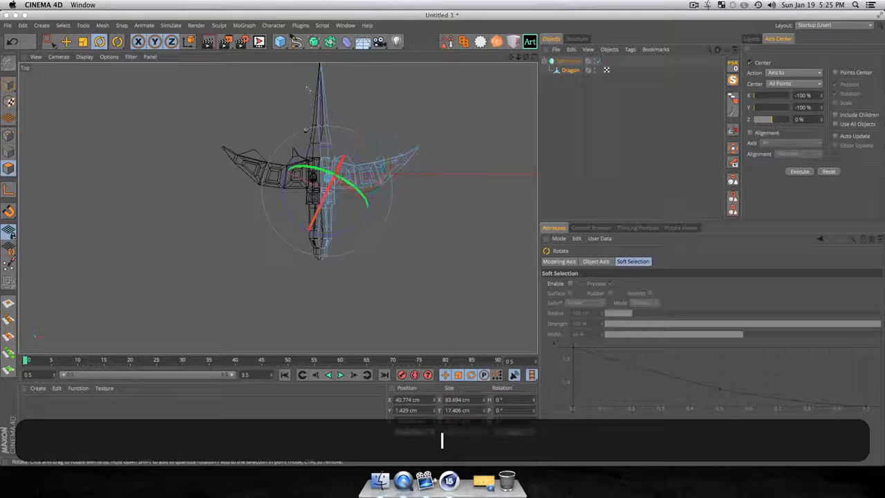
pyautogui.press('1')
pyautogui.moveTo(356, 116); pyautogui.dragTo(361, 158)
pyautogui.scroll(3, 272, 206)
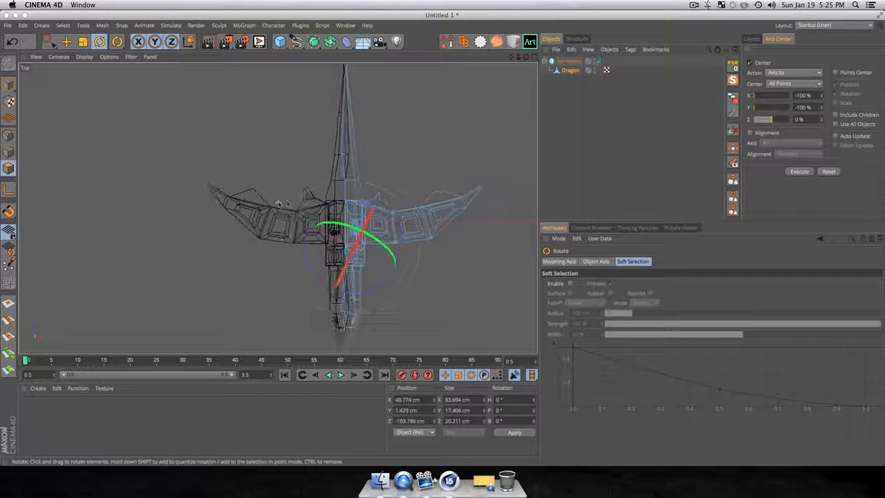
pyautogui.press('1')
pyautogui.moveTo(368, 208); pyautogui.dragTo(324, 195)
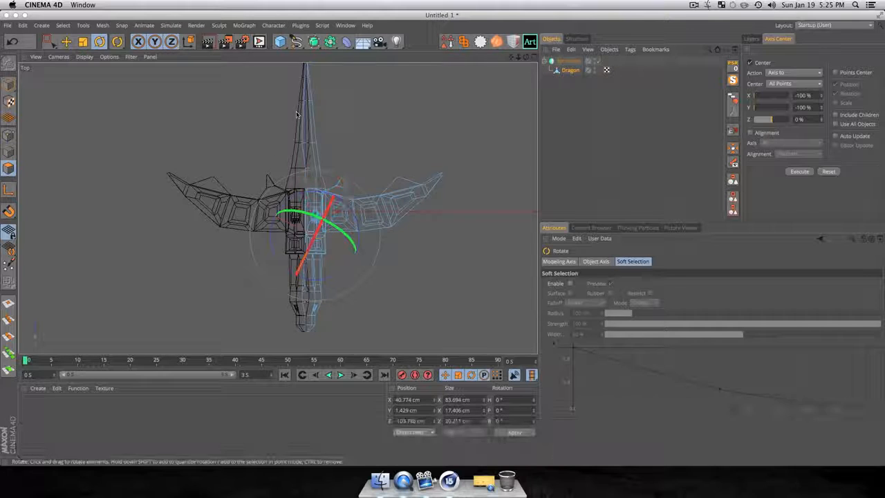
pyautogui.moveTo(50, 42); pyautogui.dragTo(83, 68)
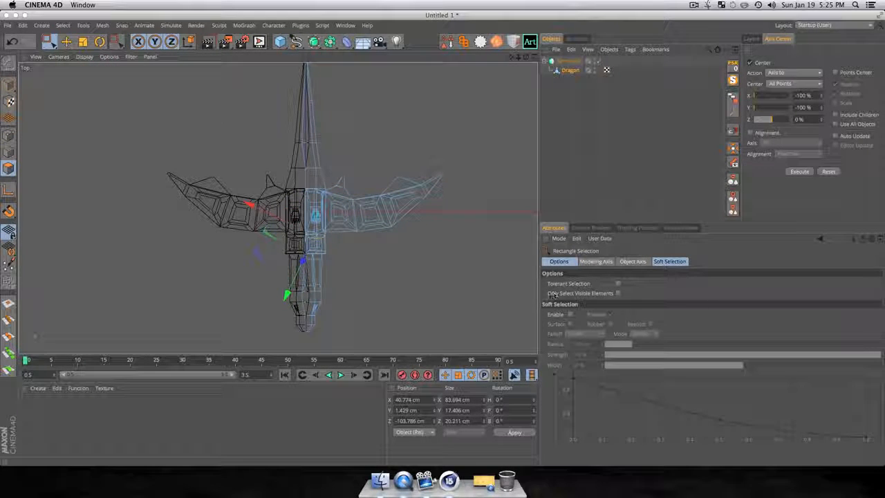
pyautogui.click(617, 293)
pyautogui.keyDown('alt'); pyautogui.moveTo(345, 112); pyautogui.dragTo(367, 147, button='middle'); pyautogui.keyUp('alt')
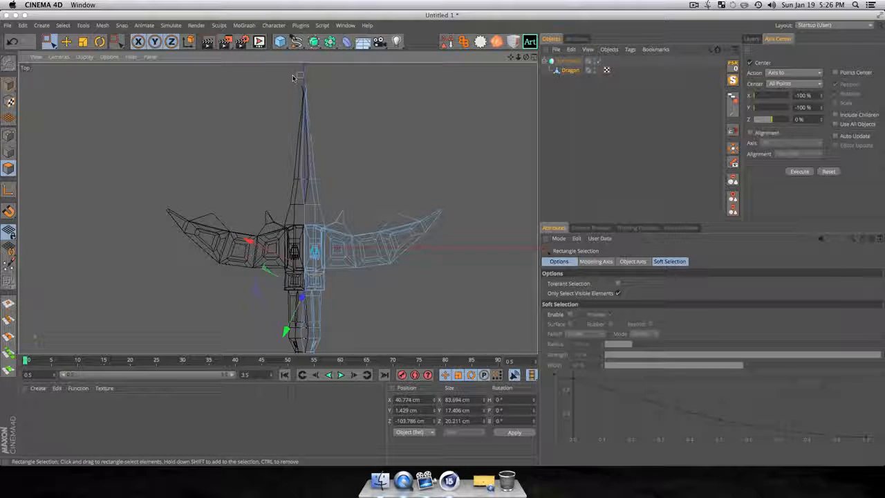
# - Try rectangle-selecting the polygons along the dragon's back and check the selections in perspective
pyautogui.moveTo(301, 102); pyautogui.dragTo(310, 318)
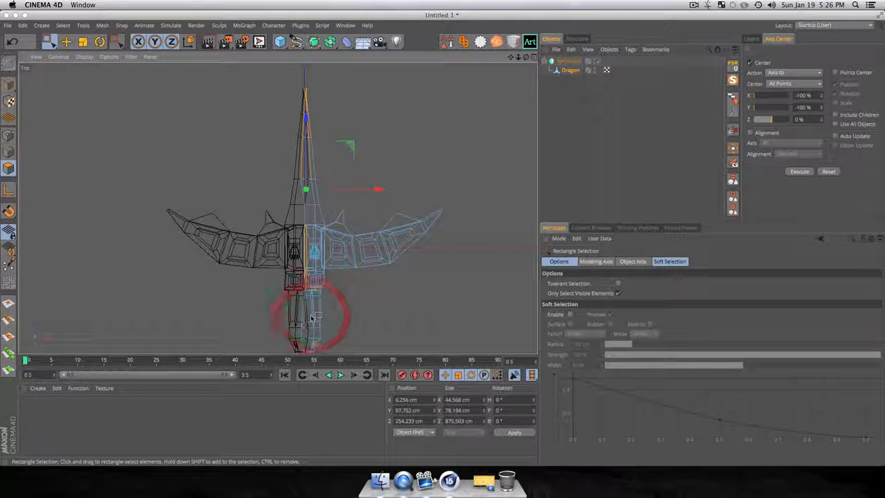
pyautogui.press('F1')
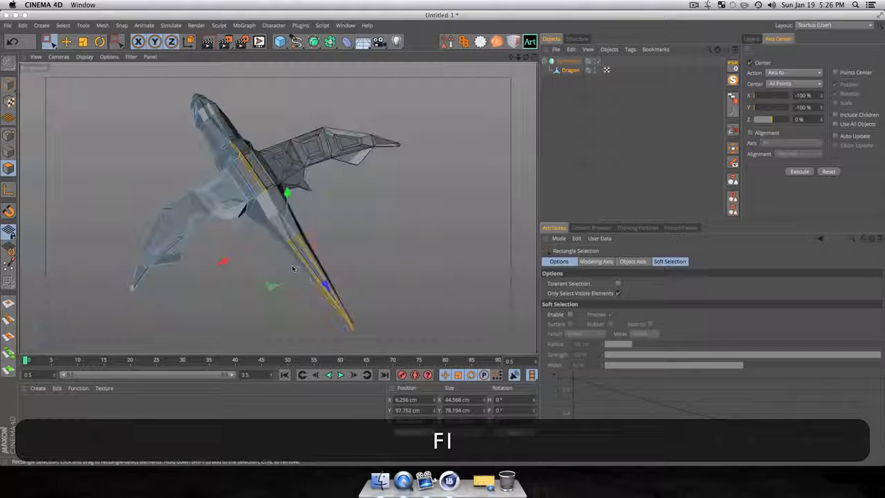
pyautogui.press('F2')
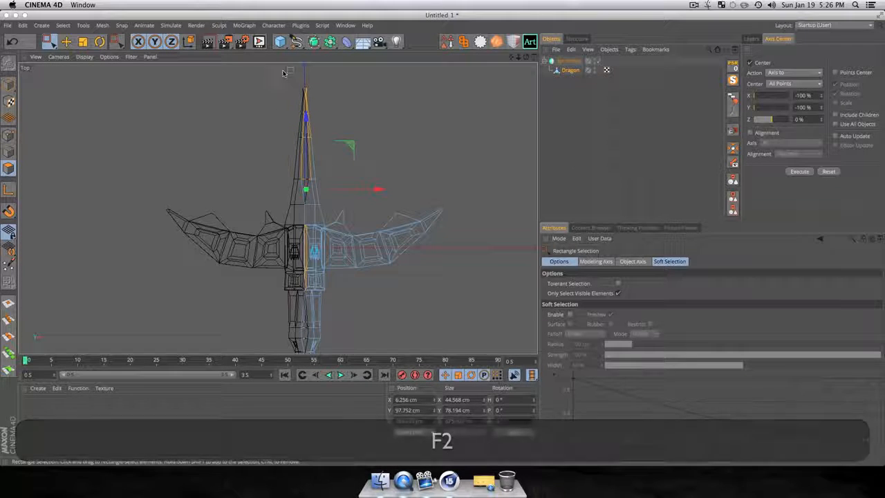
pyautogui.moveTo(283, 78); pyautogui.dragTo(325, 359)
pyautogui.press('F1')
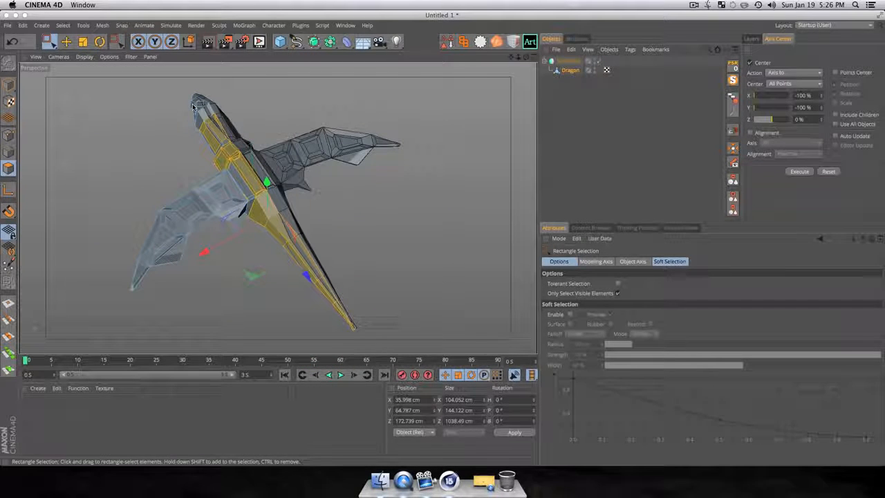
pyautogui.press('F2')
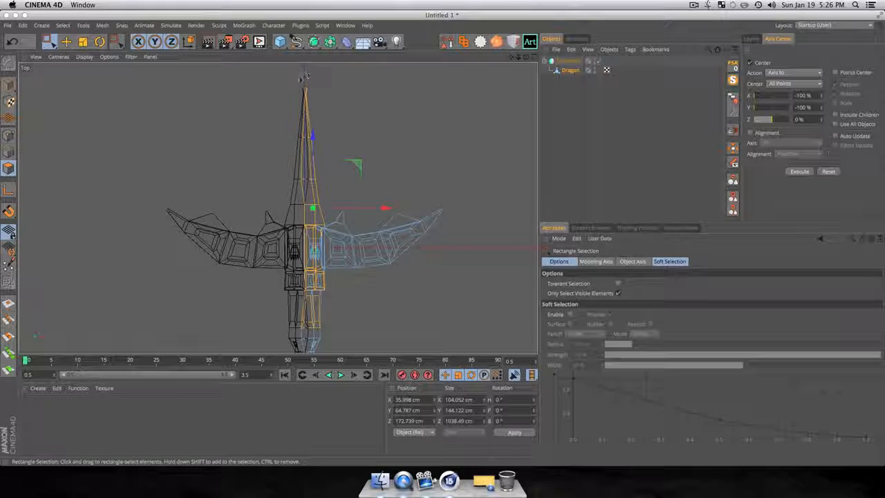
# - Select the visible strip of polygons along the dragon's back from tail tip to head in the top view
pyautogui.moveTo(300, 76); pyautogui.dragTo(316, 361)
pyautogui.press('F1')
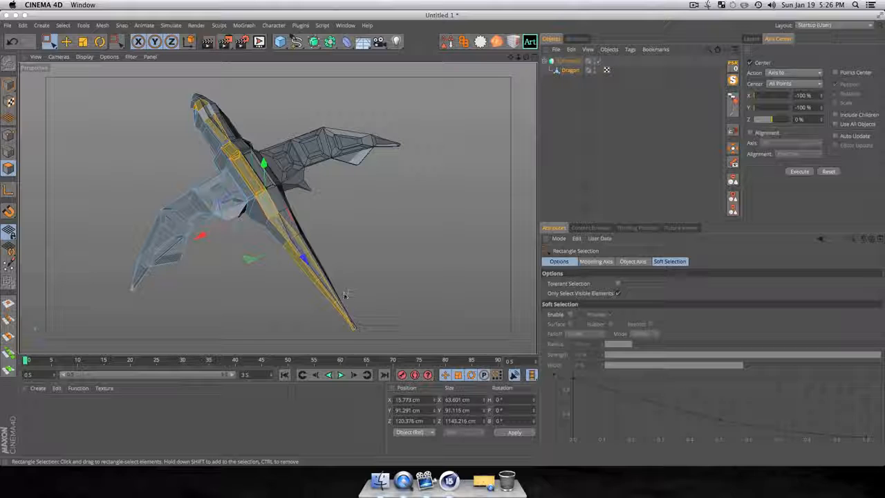
pyautogui.press('F2')
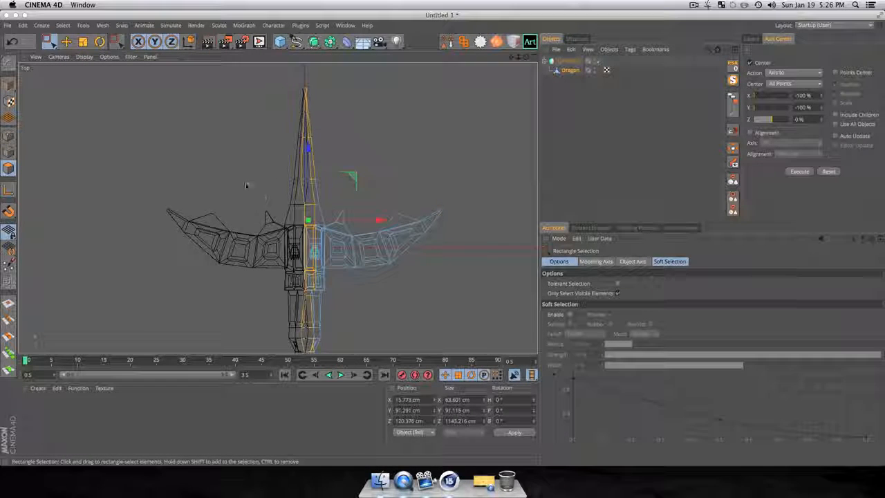
# - Cut the selected back strip with crossing diagonal Knife lines along the tail, body and neck
pyautogui.press('k')
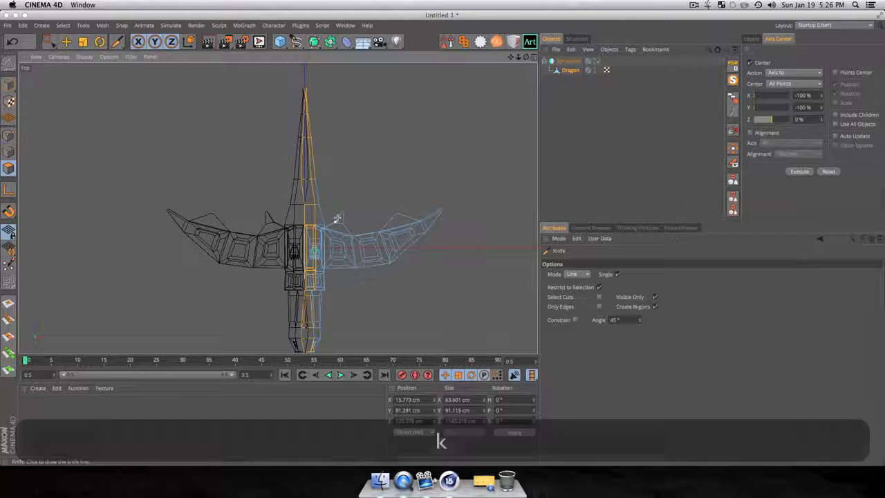
pyautogui.click(277, 99)
pyautogui.click(362, 103)
pyautogui.click(255, 148)
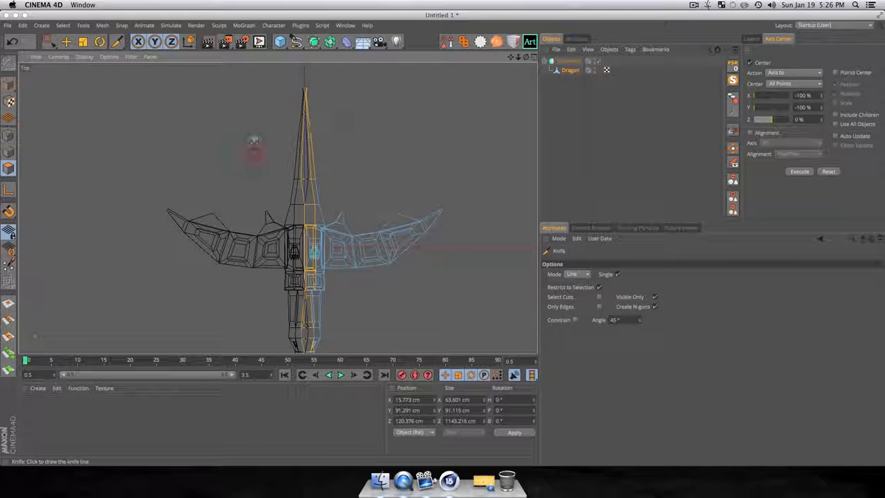
pyautogui.click(259, 251)
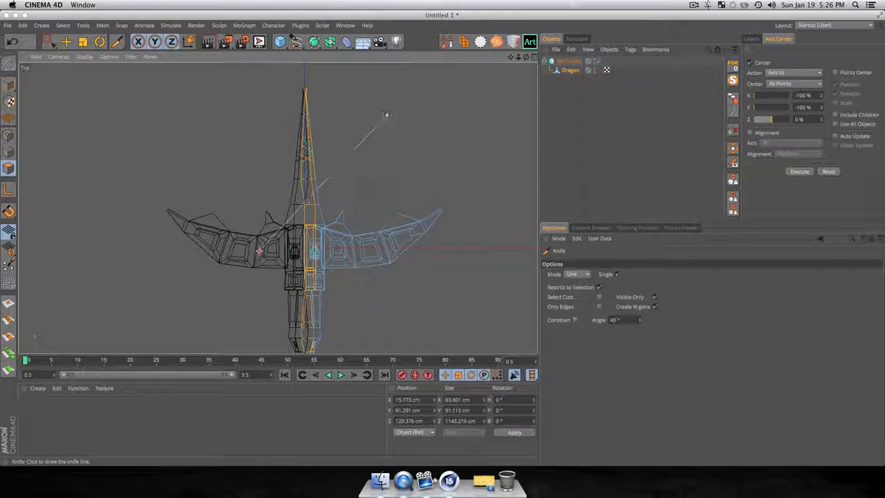
pyautogui.click(364, 234)
pyautogui.click(399, 145)
pyautogui.click(246, 276)
pyautogui.click(255, 197)
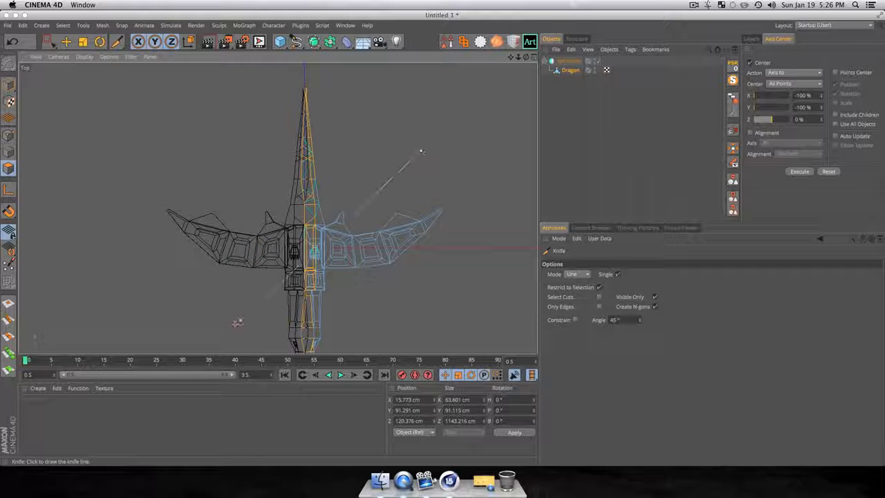
pyautogui.click(372, 324)
pyautogui.click(268, 345)
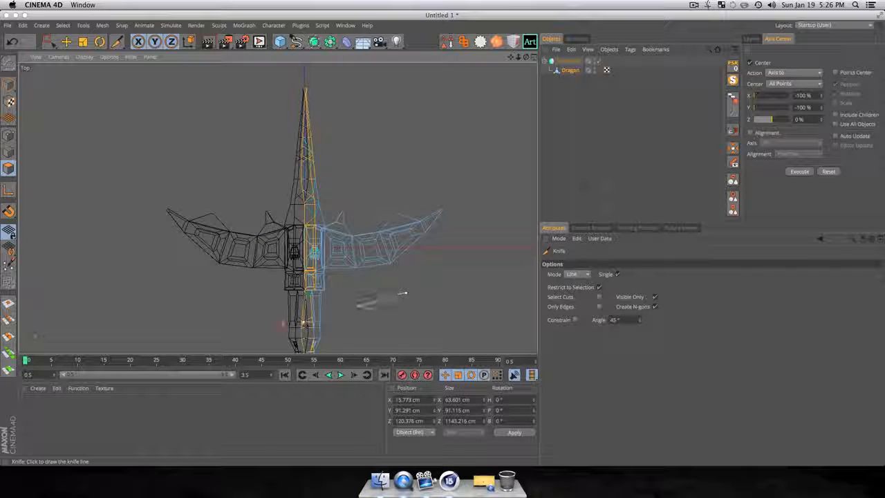
pyautogui.click(371, 279)
pyautogui.click(265, 292)
pyautogui.click(376, 336)
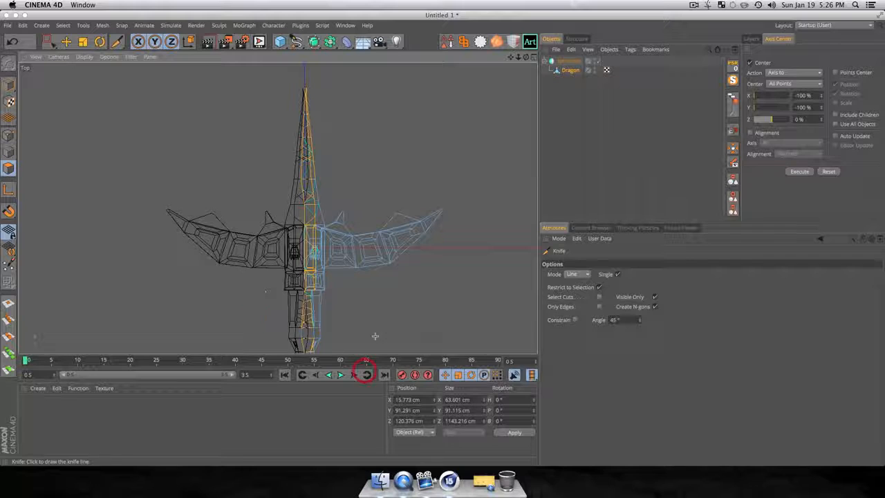
pyautogui.click(275, 319)
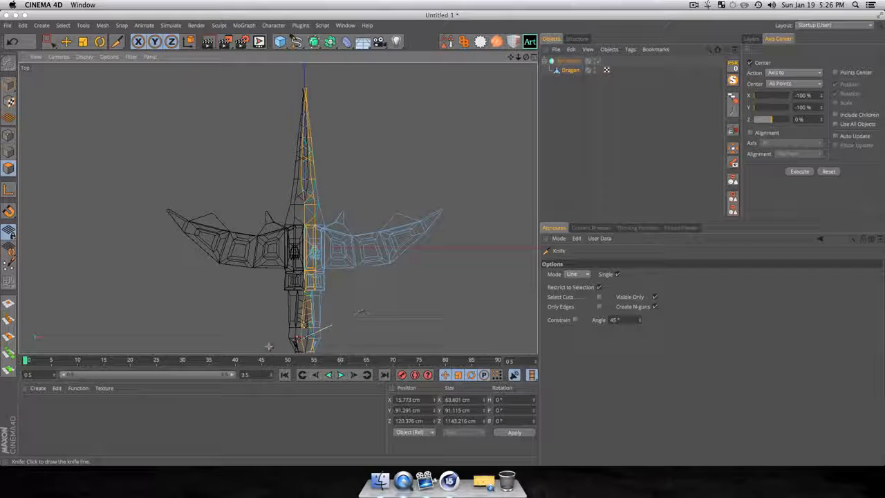
pyautogui.press('F1')
pyautogui.click(584, 133)
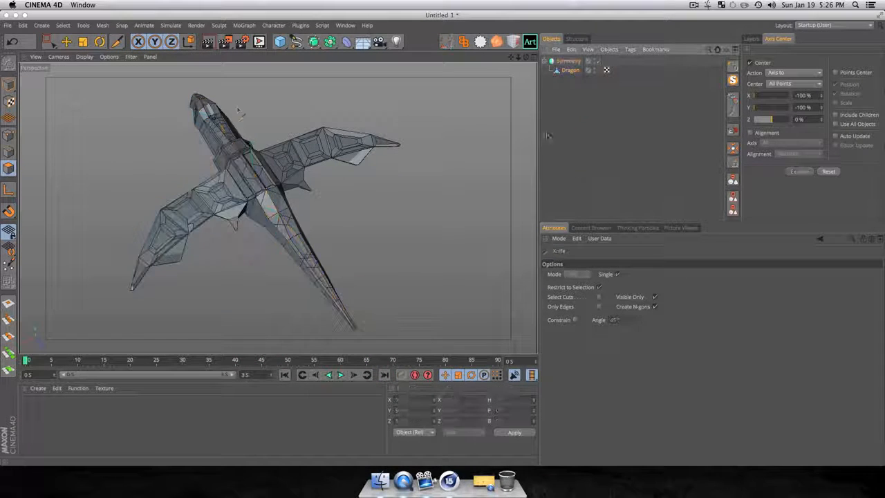
pyautogui.scroll(3, 160, 116)
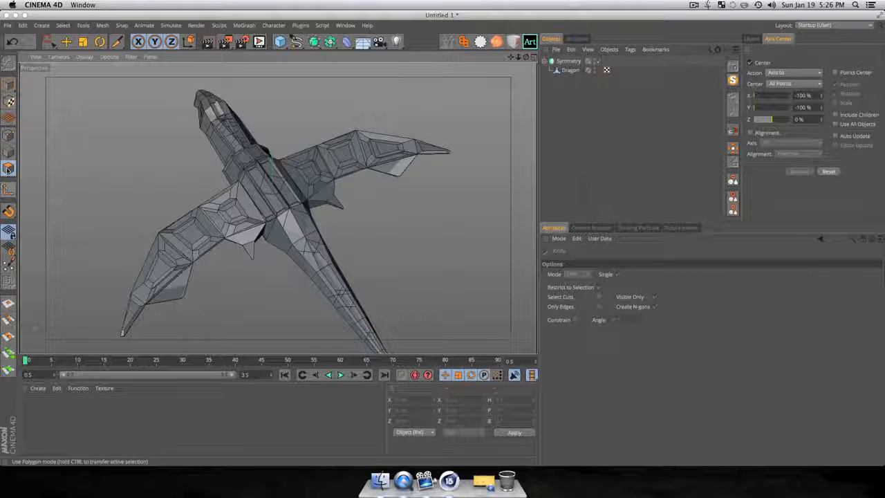
# - Activate Live Selection, select the Dragon object and disable the Symmetry object
pyautogui.moveTo(49, 42); pyautogui.dragTo(76, 55)
pyautogui.click(571, 71)
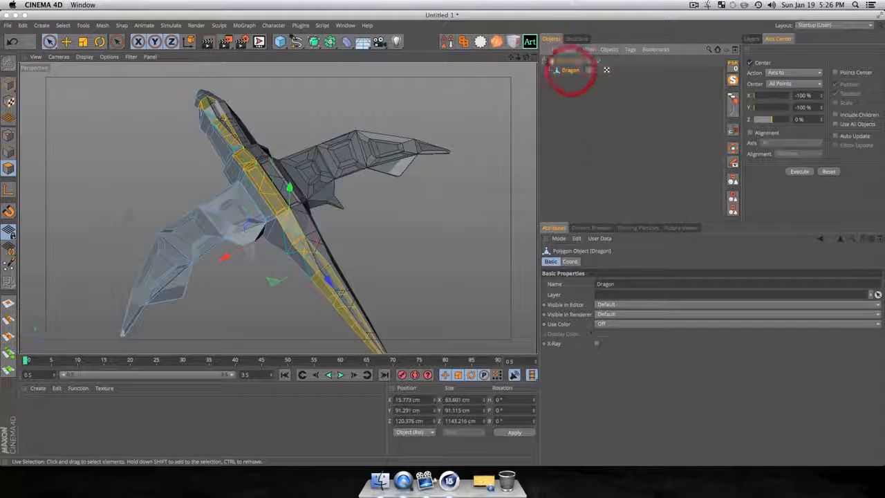
pyautogui.press('1')
pyautogui.moveTo(391, 235); pyautogui.dragTo(347, 148)
pyautogui.click(359, 206)
pyautogui.press('3')
pyautogui.moveTo(358, 206); pyautogui.dragTo(307, 148)
pyautogui.click(598, 63)
# - Inset a polygon on the upper surface of the tail at about half its size
pyautogui.press('3')
pyautogui.press('1')
pyautogui.press('3')
pyautogui.click(278, 223)
pyautogui.press('t')
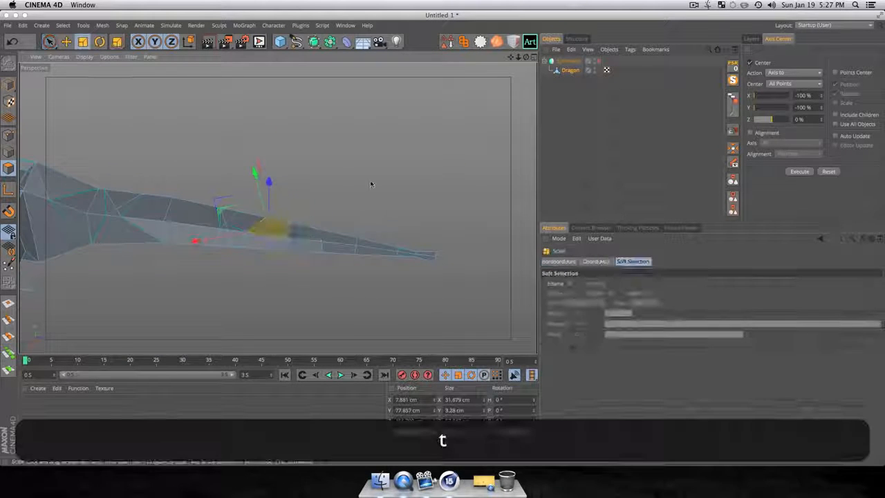
pyautogui.keyDown('super'); pyautogui.moveTo(371, 184); pyautogui.dragTo(224, 245); pyautogui.keyUp('super')
# - Extrude the inset tail polygon upward and scale its end down to form a pointed spike
pyautogui.press('e')
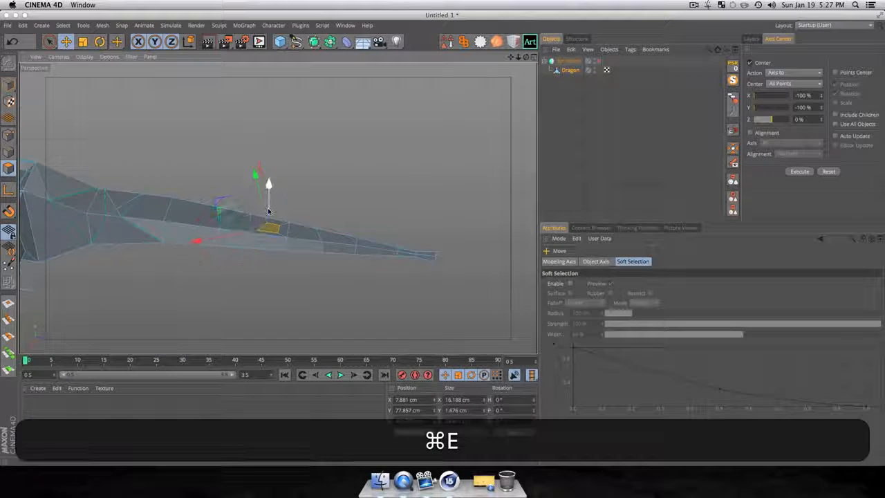
pyautogui.keyDown('super'); pyautogui.moveTo(272, 207); pyautogui.dragTo(272, 176); pyautogui.keyUp('super')
pyautogui.press('super+t')
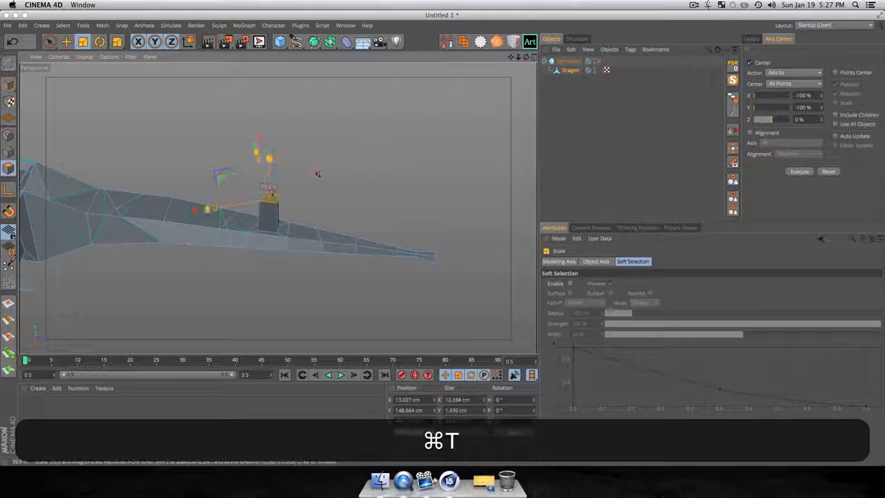
pyautogui.moveTo(206, 212); pyautogui.dragTo(86, 243)
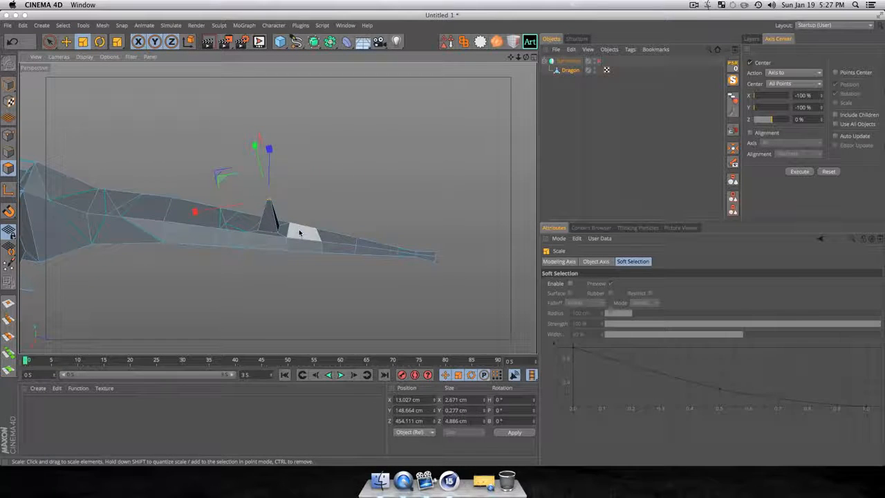
# - Inset the next upper tail polygon toward the tail tip
pyautogui.click(300, 233)
pyautogui.press('super+t')
pyautogui.keyDown('super'); pyautogui.moveTo(384, 182); pyautogui.dragTo(377, 184); pyautogui.keyUp('super')
pyautogui.keyDown('super'); pyautogui.moveTo(124, 246); pyautogui.dragTo(194, 231); pyautogui.keyUp('super')
# - Extrude the second inset tail polygon upward and scale its end down into a thin spike
pyautogui.press('super+e')
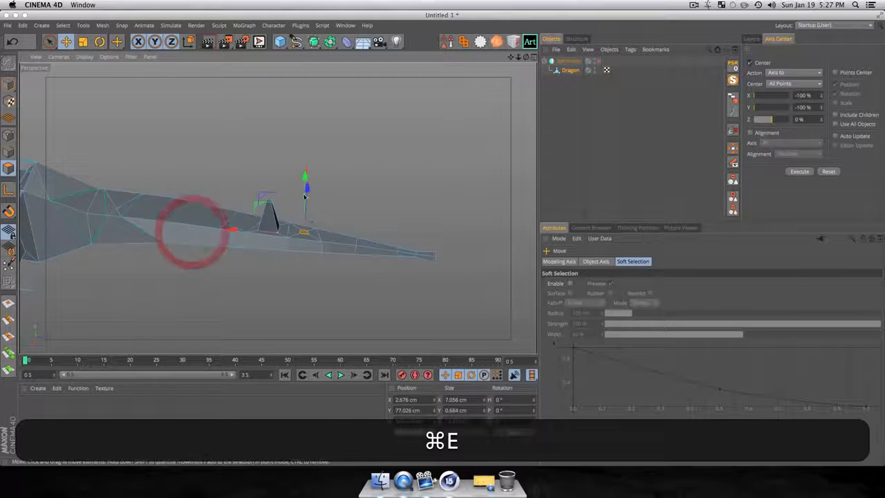
pyautogui.press('super+t')
pyautogui.moveTo(348, 175); pyautogui.dragTo(323, 203)
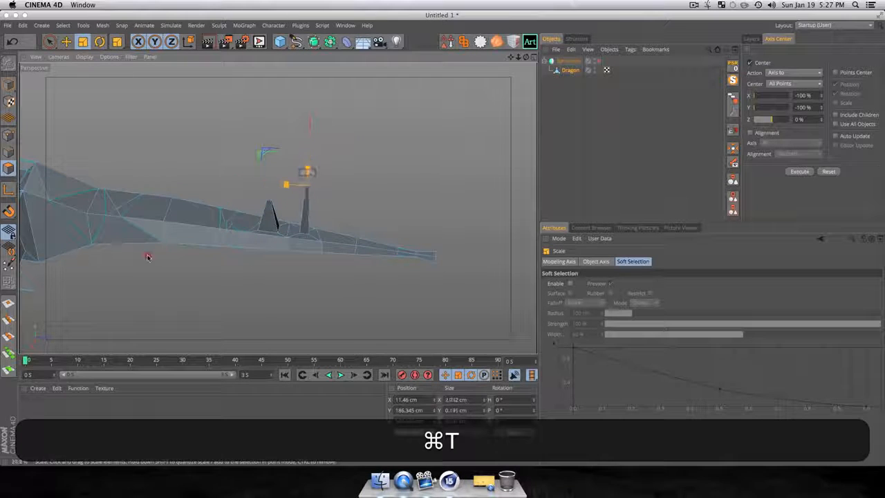
# - Scale the tip of the rearmost tail spike to a point and lower it to shorten the spike
pyautogui.moveTo(148, 256); pyautogui.dragTo(142, 256)
pyautogui.press('e')
pyautogui.moveTo(306, 137); pyautogui.dragTo(299, 164)
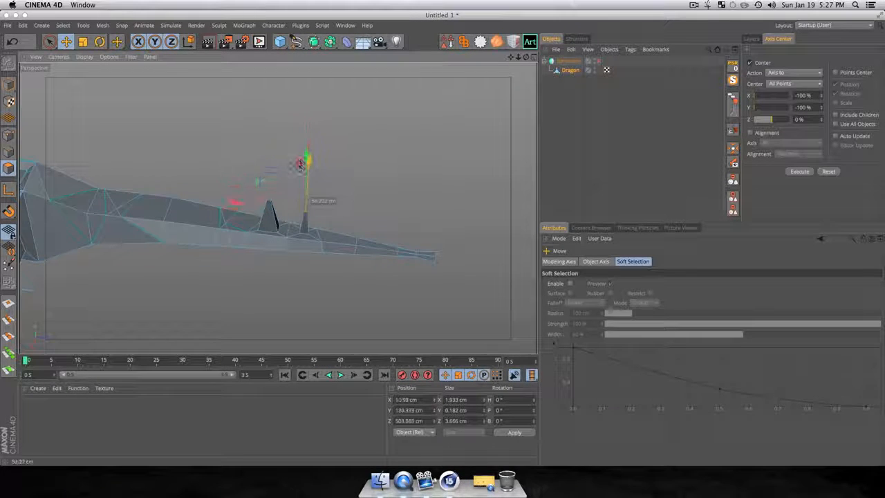
# - Form a spike from the top polygon near the front of the tail by insetting, raising and tapering it to a point
pyautogui.click(138, 232)
pyautogui.click(142, 205)
pyautogui.press('super+t')
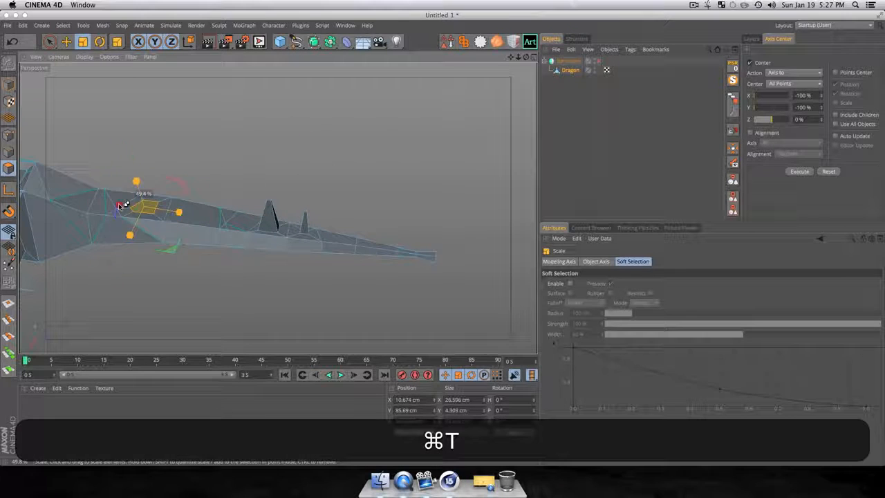
pyautogui.moveTo(124, 205); pyautogui.dragTo(120, 199)
pyautogui.press('super+e')
pyautogui.keyDown('super'); pyautogui.moveTo(130, 168); pyautogui.dragTo(124, 157); pyautogui.keyUp('super')
pyautogui.press('super+t')
pyautogui.moveTo(262, 196); pyautogui.dragTo(97, 196)
# - Inset, raise and taper the tail polygon midway between the front spike and the two rear spikes
pyautogui.click(185, 216)
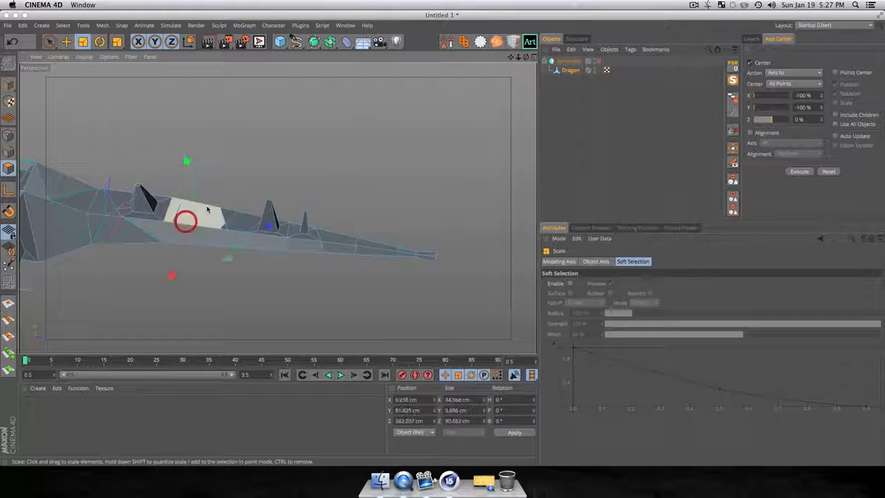
pyautogui.press('super+t')
pyautogui.press('super+e')
pyautogui.moveTo(187, 164); pyautogui.dragTo(184, 148)
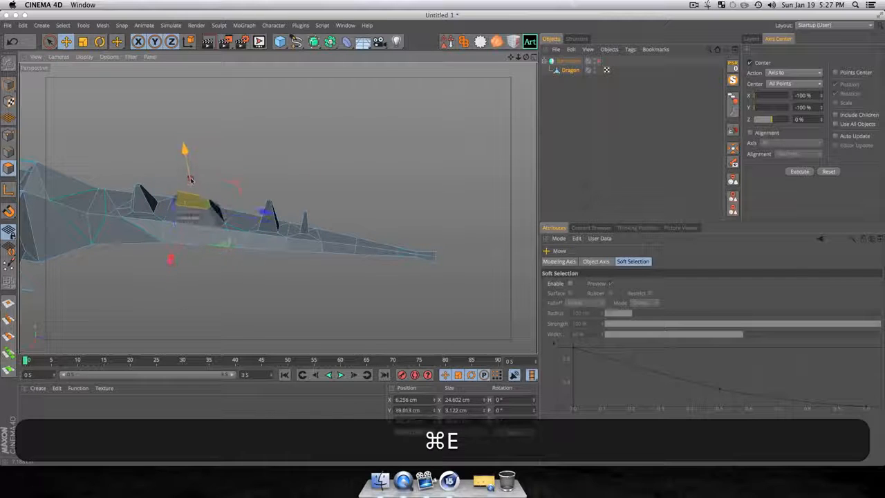
pyautogui.press('t')
pyautogui.moveTo(132, 254); pyautogui.dragTo(131, 252)
# - Build another tapered spike on the top polygon at the base of the tail, directly behind the body
pyautogui.press('1')
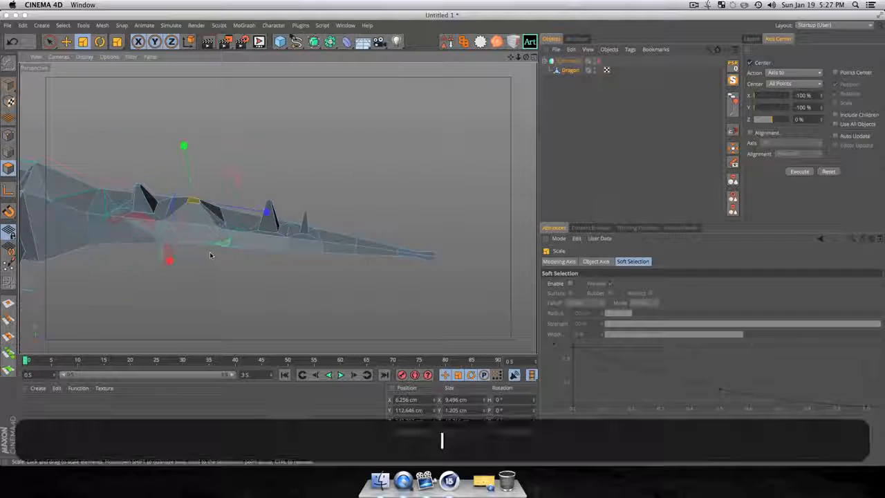
pyautogui.moveTo(212, 257); pyautogui.dragTo(394, 194)
pyautogui.press('3')
pyautogui.press('super+t')
pyautogui.press('super+e')
pyautogui.press('super+t')
pyautogui.moveTo(250, 257); pyautogui.dragTo(201, 265)
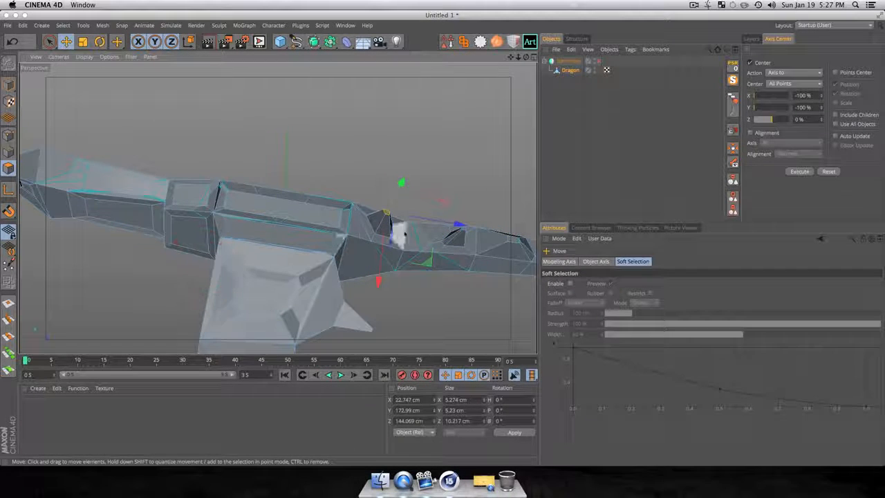
# - Inset the tail polygon directly behind the tail-base spike, raise it and shrink its tip into a spike
pyautogui.press('super+t')
pyautogui.moveTo(425, 223); pyautogui.dragTo(350, 251)
pyautogui.press('super+e')
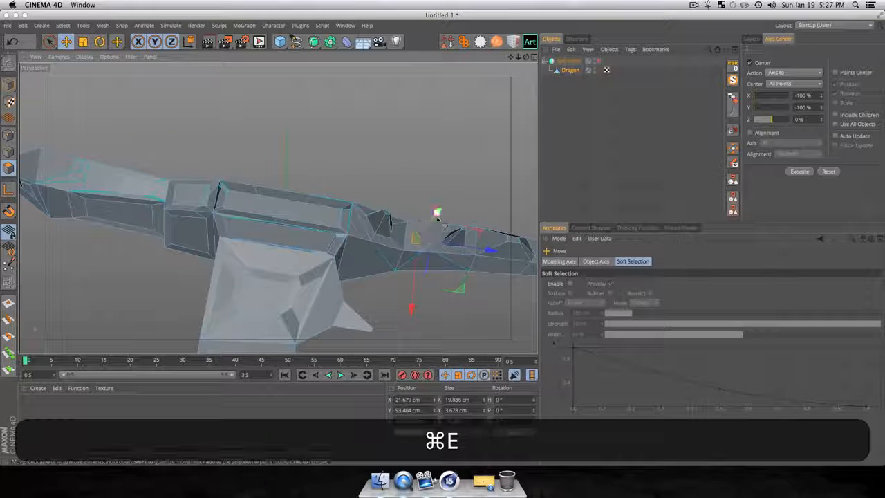
pyautogui.press('e')
pyautogui.moveTo(436, 213); pyautogui.dragTo(445, 203)
pyautogui.press('t')
pyautogui.click(273, 277)
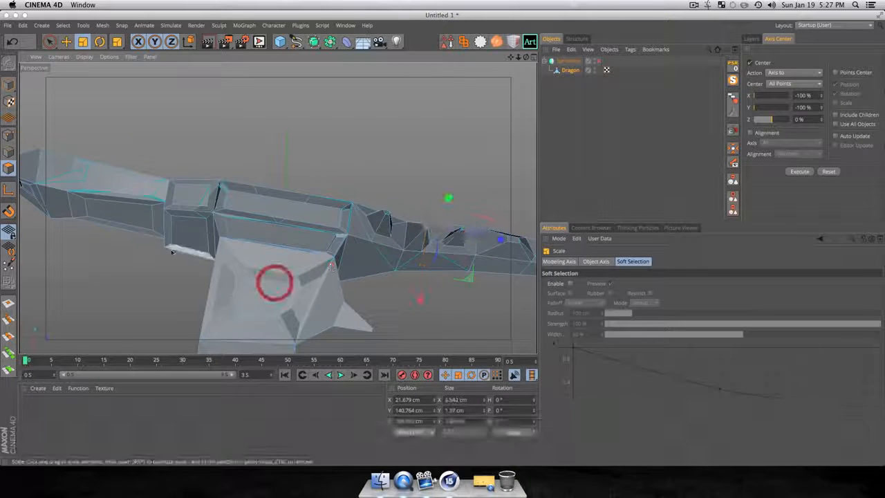
# - Inset the rear polygon of the long ridge along the dragon's back
pyautogui.click(321, 209)
pyautogui.press('t')
pyautogui.click(321, 207)
pyautogui.keyDown('super'); pyautogui.moveTo(321, 207); pyautogui.dragTo(205, 223); pyautogui.keyUp('super')
pyautogui.press('e')
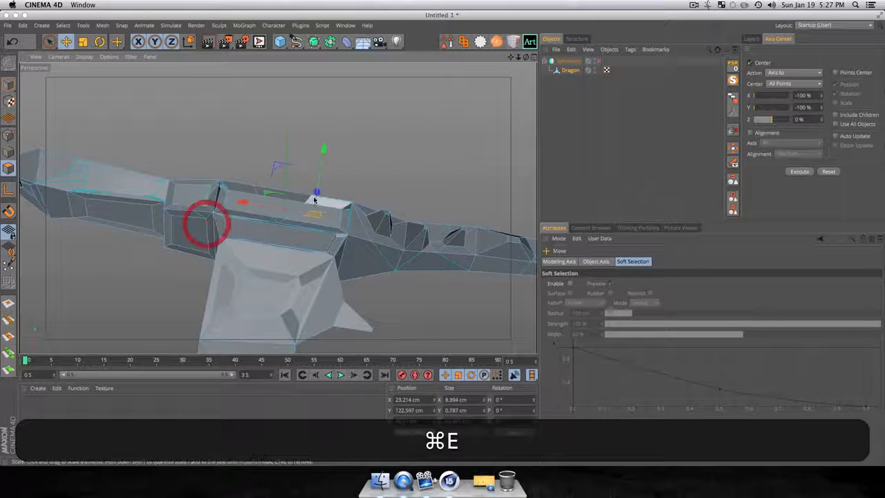
pyautogui.press('e')
pyautogui.keyDown('super'); pyautogui.moveTo(322, 162); pyautogui.dragTo(329, 130); pyautogui.keyUp('super')
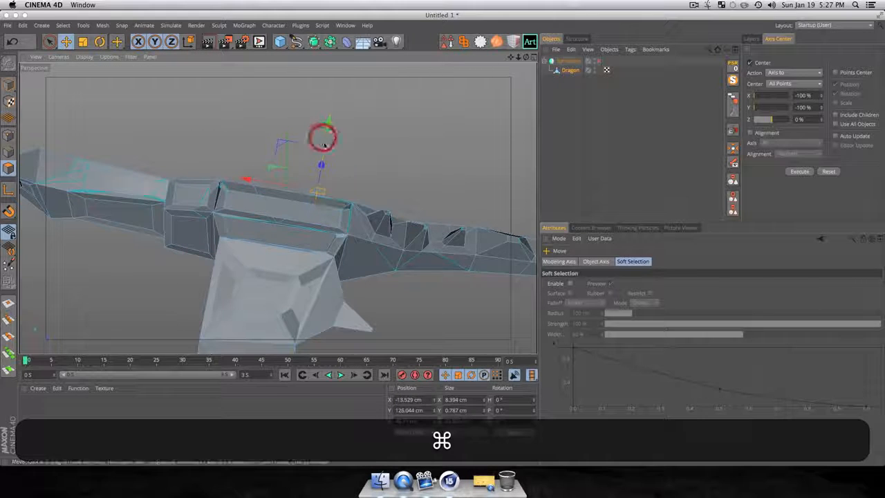
pyautogui.press('super+z')
# - Raise the inset rear polygon of the back ridge and scale its tip down to a spike
pyautogui.press('3')
pyautogui.moveTo(405, 183); pyautogui.dragTo(259, 78)
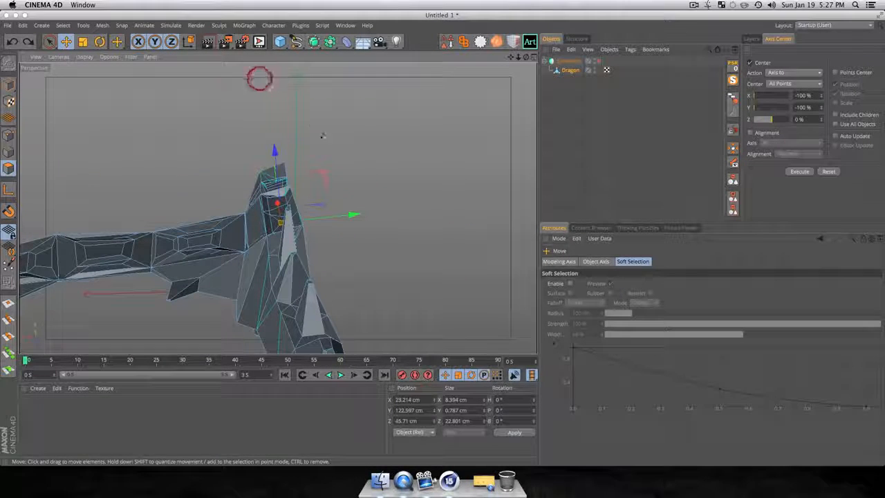
pyautogui.press('e')
pyautogui.keyDown('super'); pyautogui.moveTo(271, 152); pyautogui.dragTo(305, 306); pyautogui.keyUp('super')
pyautogui.press('3')
pyautogui.press('t')
pyautogui.moveTo(414, 255); pyautogui.dragTo(155, 294)
# - Form a tall tapered spike from another polygon of the back ridge and adjust the height of its tip
pyautogui.click(286, 237)
pyautogui.press('t')
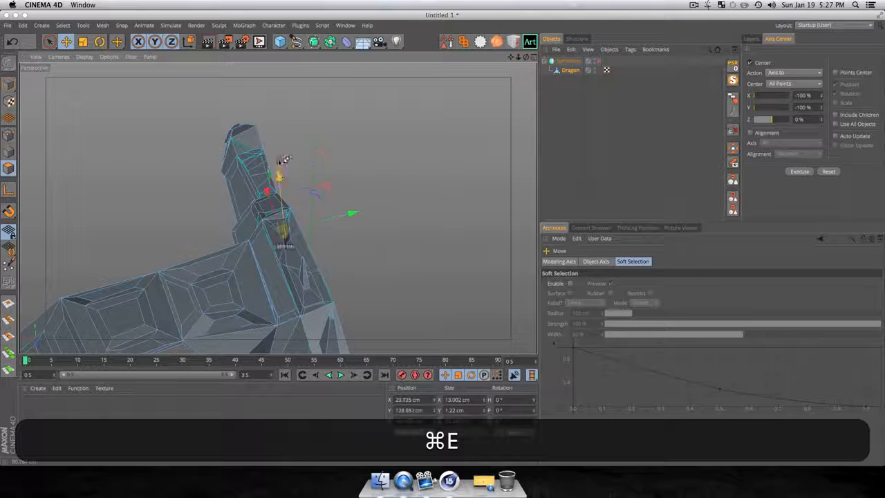
pyautogui.press('super+t')
pyautogui.moveTo(325, 171); pyautogui.dragTo(344, 179)
pyautogui.moveTo(199, 242); pyautogui.dragTo(197, 241)
pyautogui.press('e')
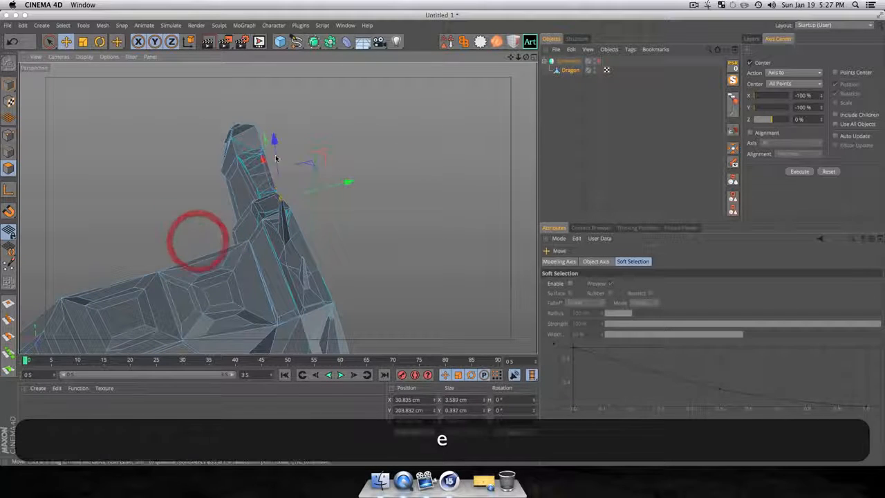
pyautogui.moveTo(277, 144); pyautogui.dragTo(279, 170)
# - Inset the remaining polygon between the back-ridge spikes and raise its centre slightly
pyautogui.click(289, 252)
pyautogui.press('t')
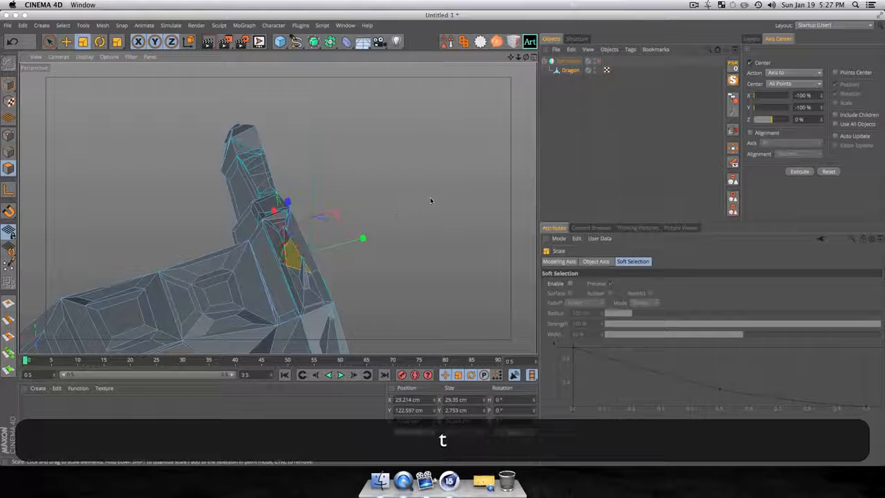
pyautogui.press('super+e')
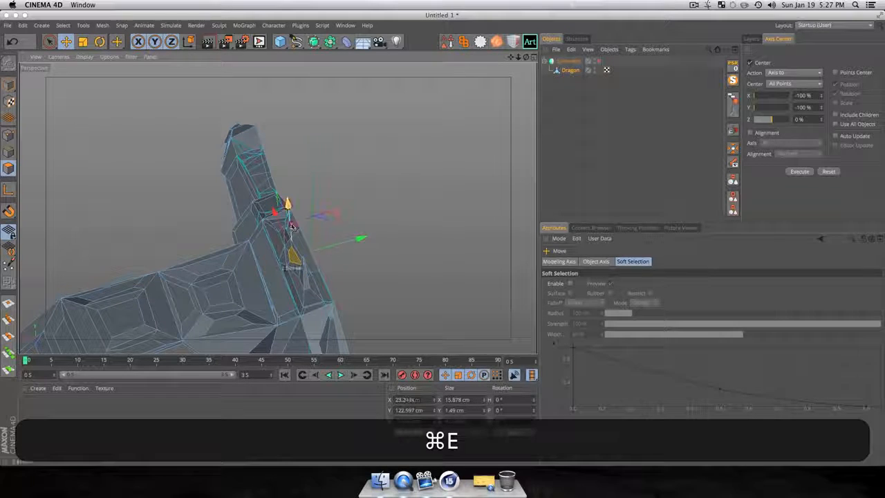
pyautogui.moveTo(291, 226); pyautogui.dragTo(307, 318)
pyautogui.press('1')
pyautogui.press('3')
pyautogui.moveTo(297, 267); pyautogui.dragTo(274, 185)
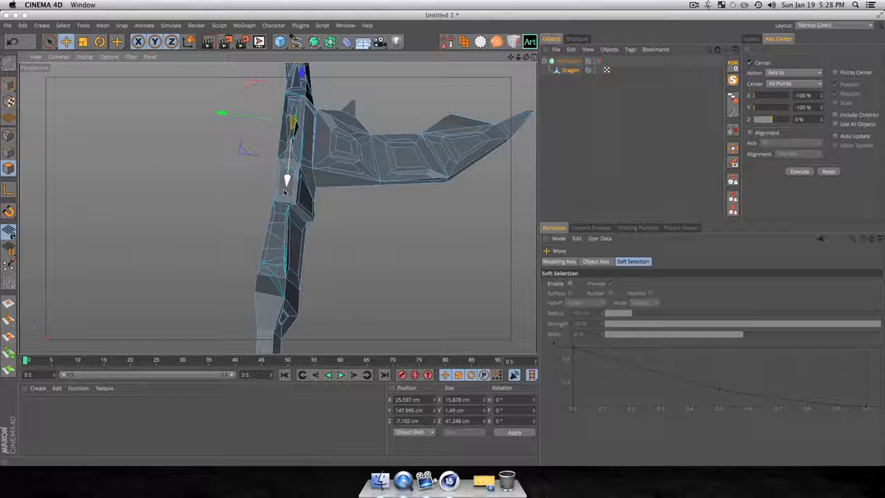
# - Inset and raise a small polygon on the neck just ahead of the shoulder block
pyautogui.click(271, 216)
pyautogui.press('t')
pyautogui.keyDown('super'); pyautogui.moveTo(496, 200); pyautogui.dragTo(279, 239); pyautogui.keyUp('super')
pyautogui.press('super+e')
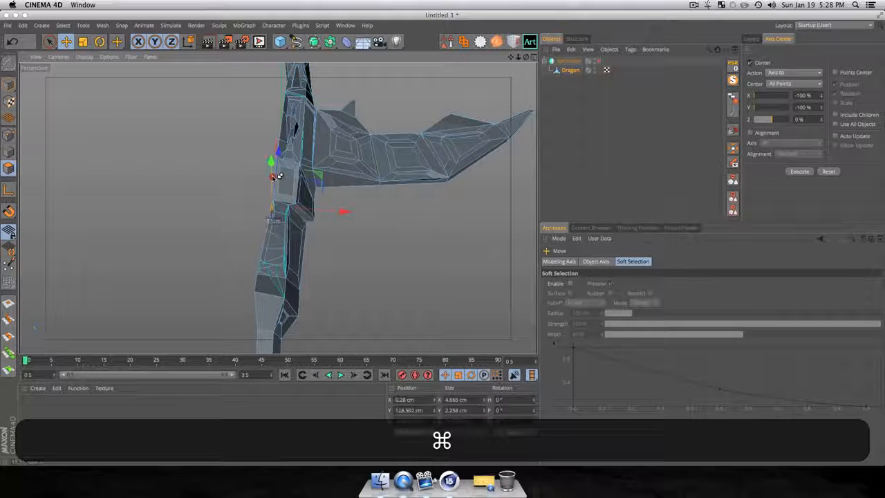
pyautogui.press('super+t')
# - Inset a top polygon in the middle of the neck and raise its centre
pyautogui.click(275, 241)
pyautogui.press('super+t')
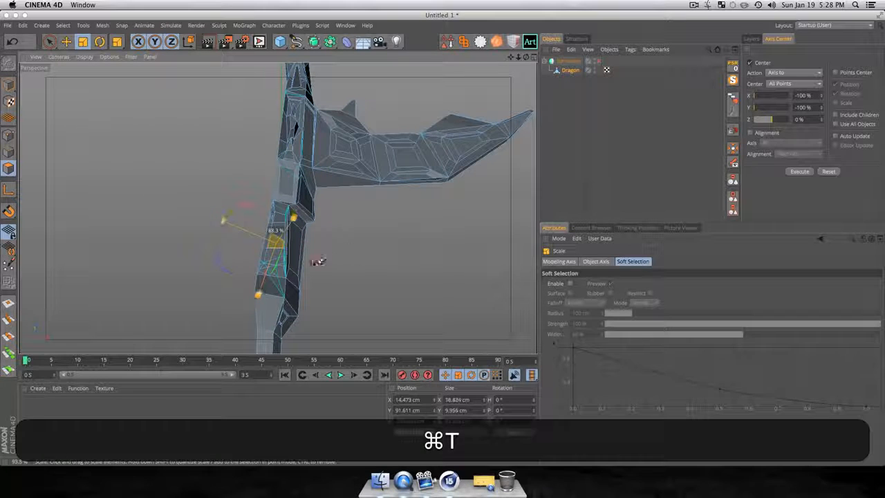
pyautogui.keyDown('super'); pyautogui.moveTo(314, 260); pyautogui.dragTo(245, 280); pyautogui.keyUp('super')
pyautogui.press('super+e')
pyautogui.keyDown('super'); pyautogui.moveTo(302, 211); pyautogui.dragTo(281, 218); pyautogui.keyUp('super')
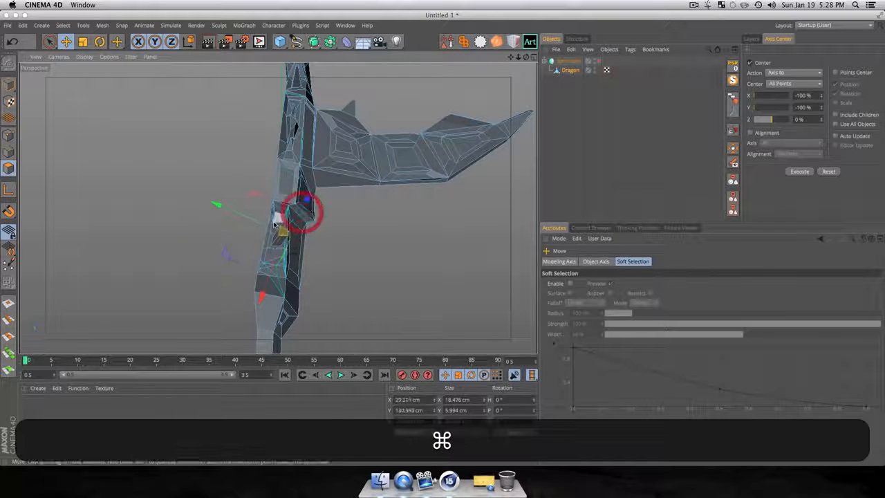
# - Build a tapered spike on the neck polygon nearest the shoulder block
pyautogui.click(272, 221)
pyautogui.press('super+t')
pyautogui.keyDown('super'); pyautogui.moveTo(391, 217); pyautogui.dragTo(279, 189); pyautogui.keyUp('super')
pyautogui.press('super+e')
pyautogui.press('super+t')
pyautogui.moveTo(355, 209); pyautogui.dragTo(191, 266)
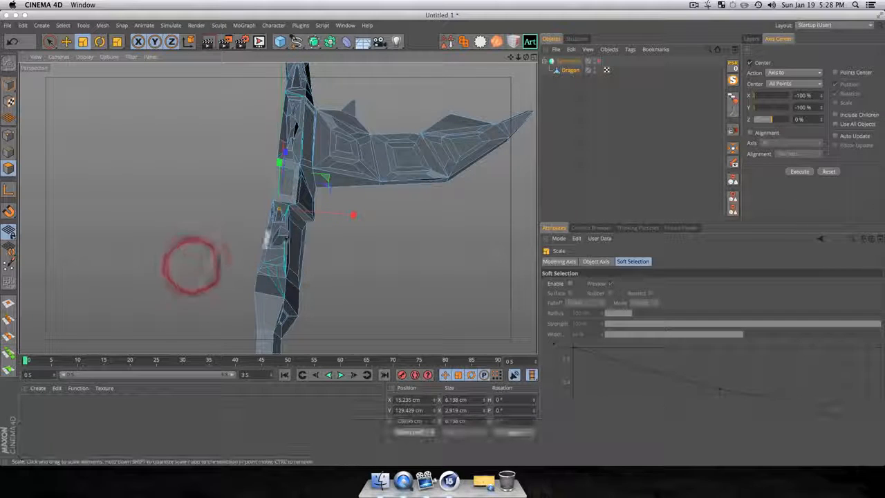
# - Scale the tip of the raised mid-neck polygon down to a point
pyautogui.click(283, 233)
pyautogui.press('t')
pyautogui.moveTo(283, 233); pyautogui.dragTo(192, 305)
# - Inset the neck polygon closer to the head, raise it and taper its tip into a spike
pyautogui.click(274, 255)
pyautogui.press('super+t')
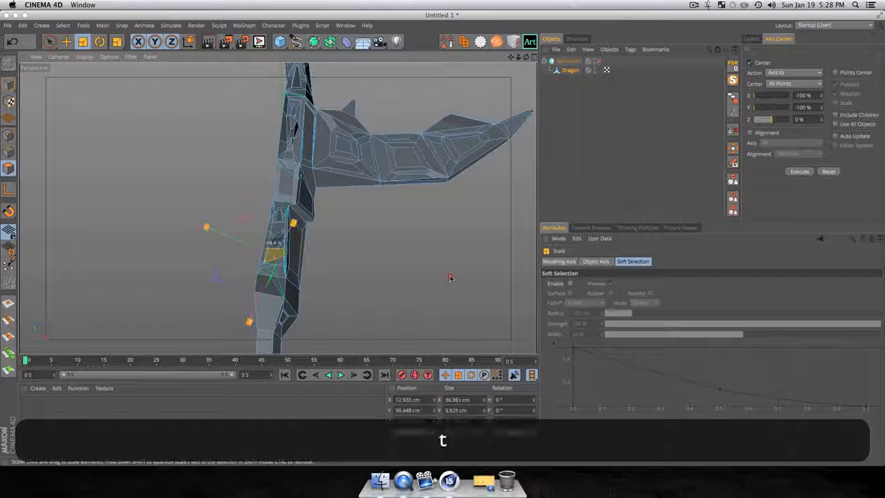
pyautogui.moveTo(275, 254); pyautogui.dragTo(286, 293)
pyautogui.press('super+e')
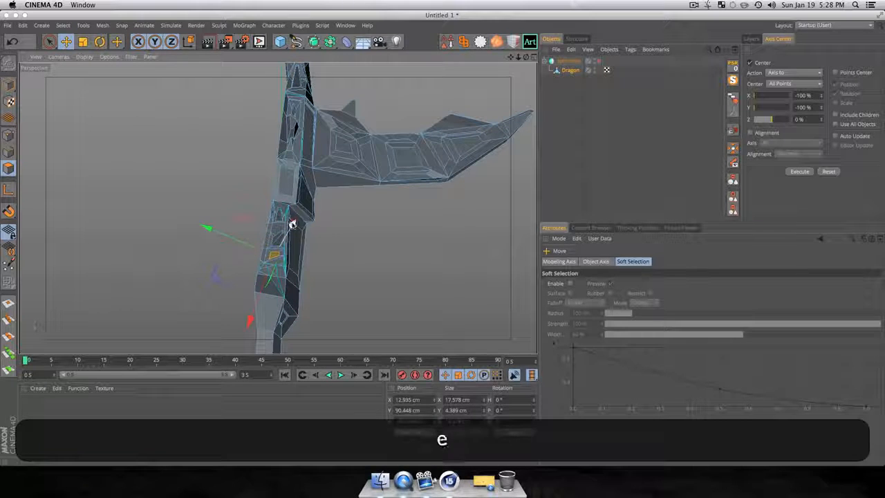
pyautogui.moveTo(292, 224); pyautogui.dragTo(299, 213)
pyautogui.press('t')
pyautogui.moveTo(377, 228); pyautogui.dragTo(223, 264)
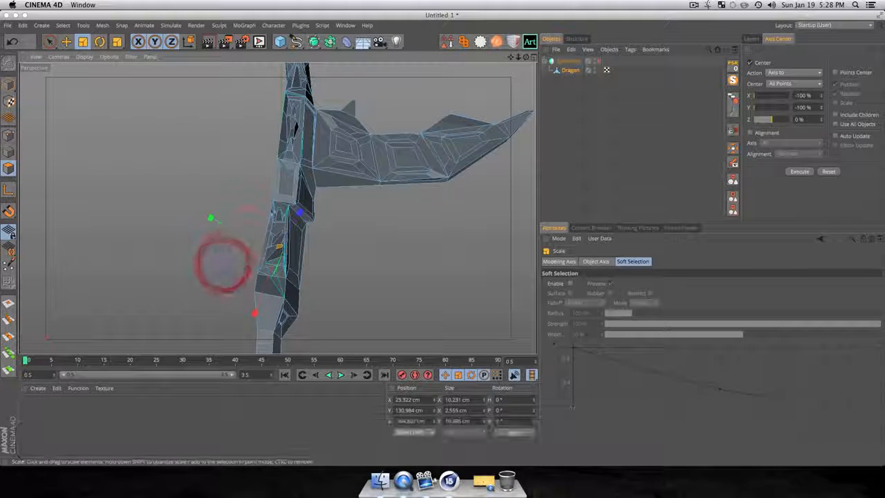
# - Inset, raise and taper the remaining neck polygon between the existing neck spikes
pyautogui.click(276, 227)
pyautogui.press('t')
pyautogui.keyDown('super'); pyautogui.moveTo(344, 236); pyautogui.dragTo(327, 242); pyautogui.keyUp('super')
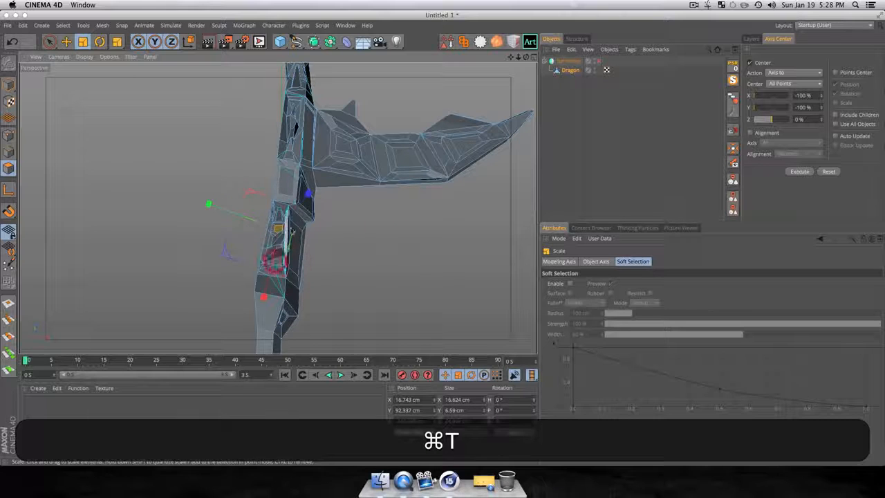
pyautogui.press('super+e')
pyautogui.click(307, 200)
pyautogui.press('t')
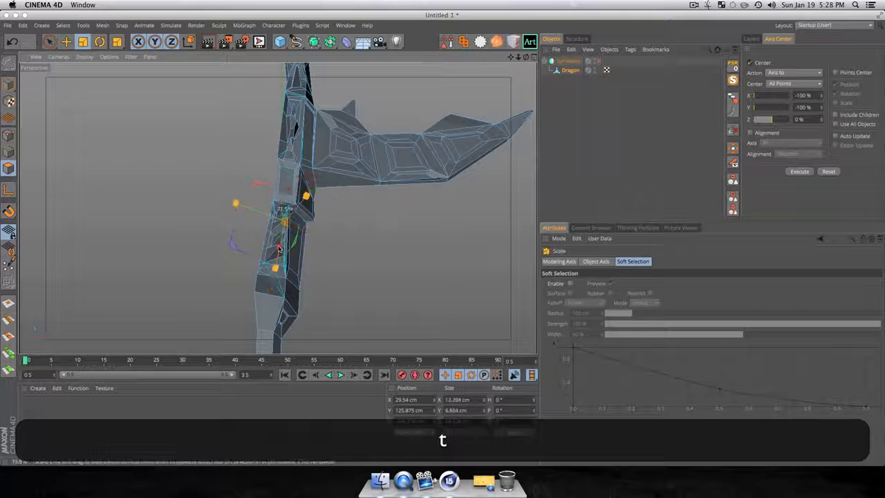
pyautogui.press('t')
# - Inset the large top polygon of the shoulder block, raise it and shrink its tip into a spike
pyautogui.click(291, 185)
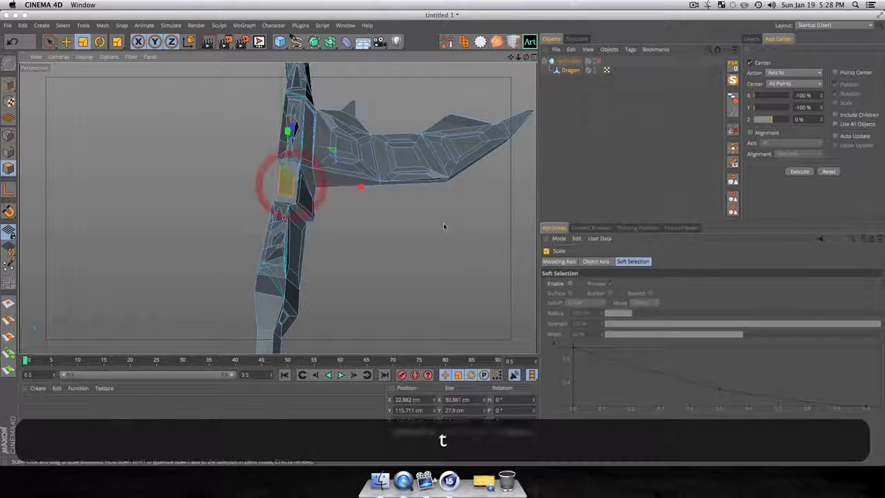
pyautogui.keyDown('super'); pyautogui.moveTo(444, 225); pyautogui.dragTo(268, 278); pyautogui.keyUp('super')
pyautogui.press('e')
pyautogui.moveTo(287, 142); pyautogui.dragTo(287, 130)
pyautogui.press('t')
pyautogui.moveTo(453, 124); pyautogui.dragTo(291, 156)
# - Deselect the Dragon mesh and enable the Symmetry object to mirror the whole model
pyautogui.scroll(-3, 311, 228)
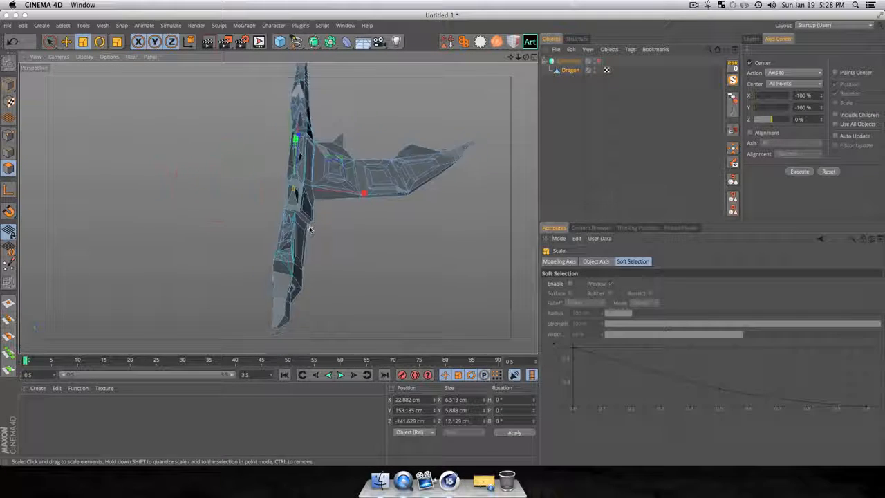
pyautogui.press('3')
pyautogui.moveTo(311, 228); pyautogui.dragTo(315, 173)
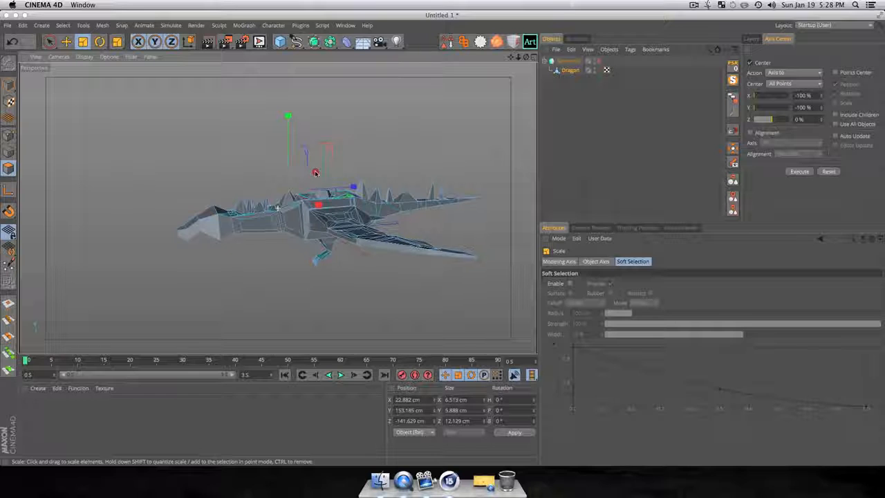
pyautogui.click(589, 104)
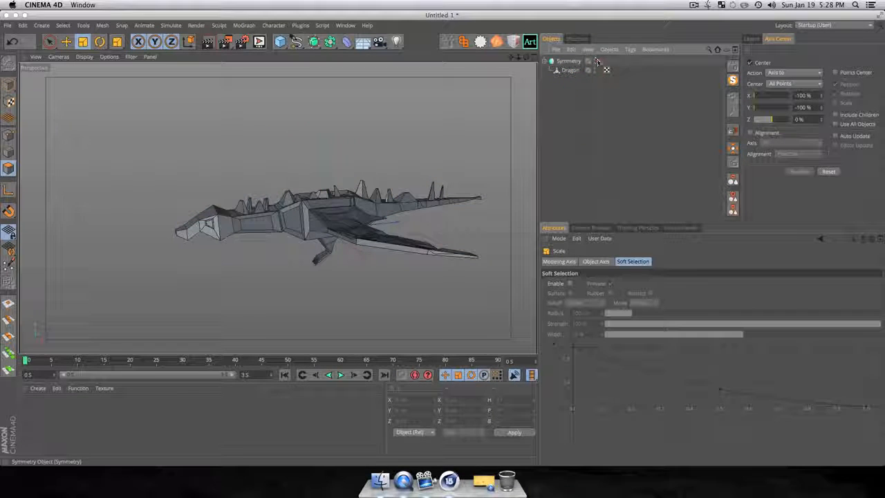
pyautogui.click(597, 61)
# - Render the perspective view to examine the mirrored dragon from the front and above
pyautogui.press('3')
pyautogui.moveTo(312, 174); pyautogui.dragTo(394, 243)
pyautogui.press('super+r')
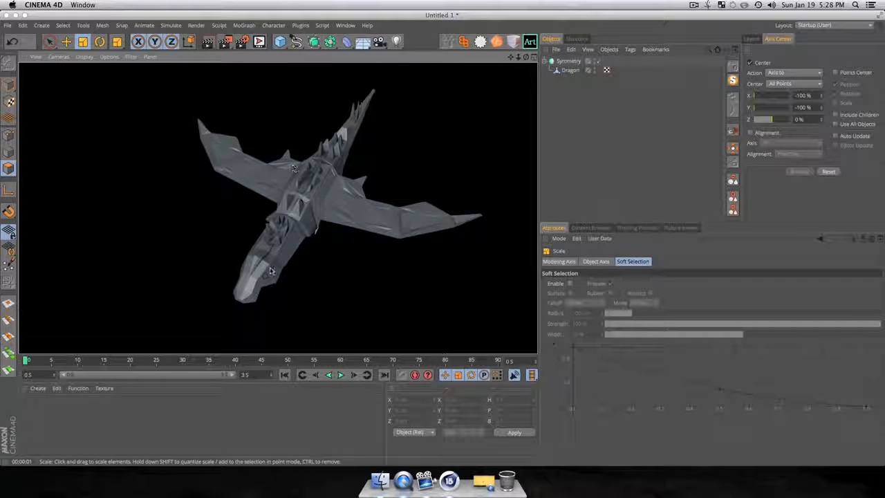
pyautogui.click(556, 149)
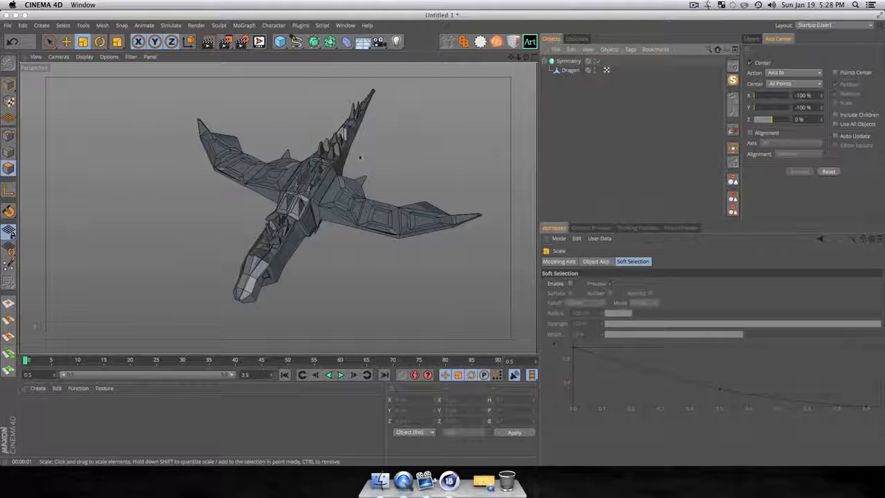
# - Create a new material with a Gradient shader as its color texture and open the gradient's properties
pyautogui.doubleClick(33, 413)
pyautogui.doubleClick(33, 407)
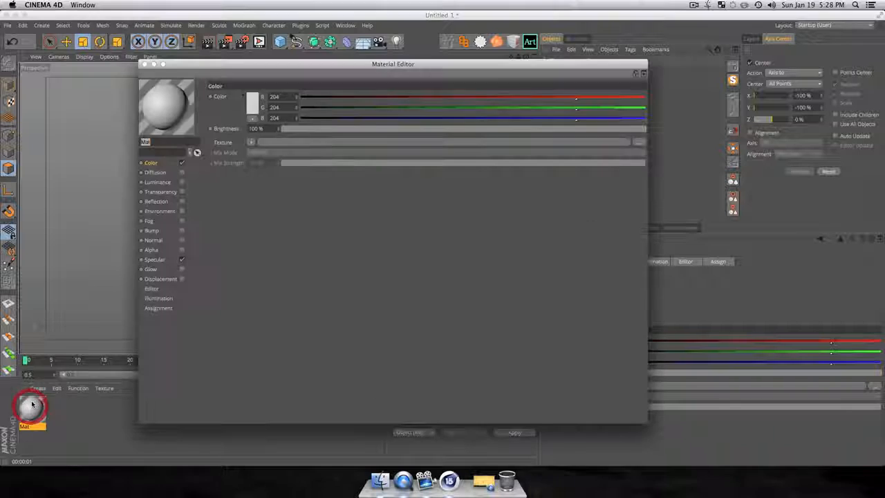
pyautogui.click(251, 142)
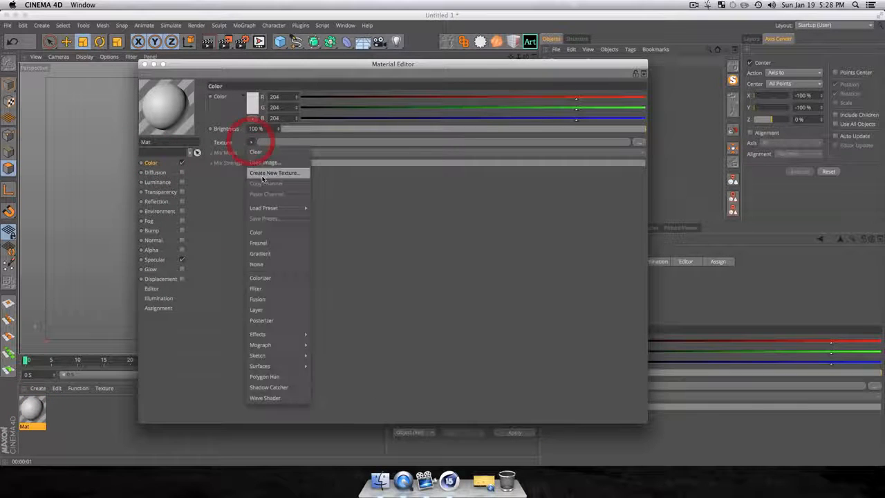
pyautogui.click(256, 252)
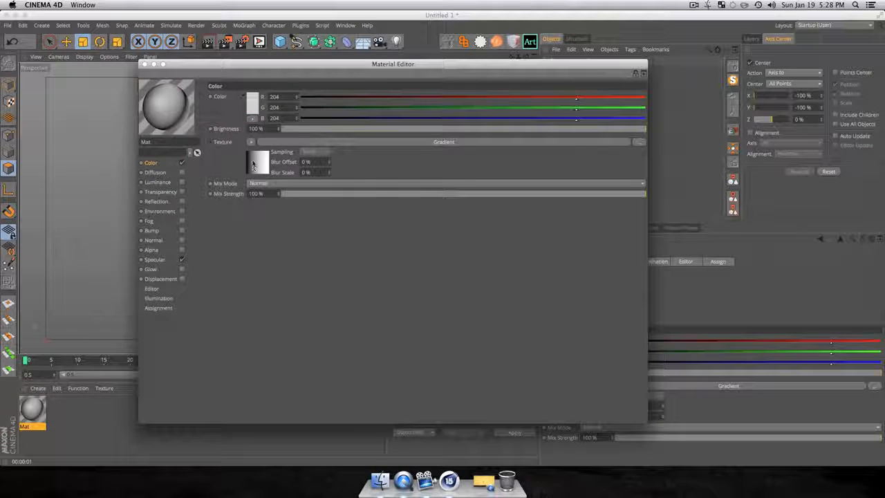
pyautogui.click(253, 164)
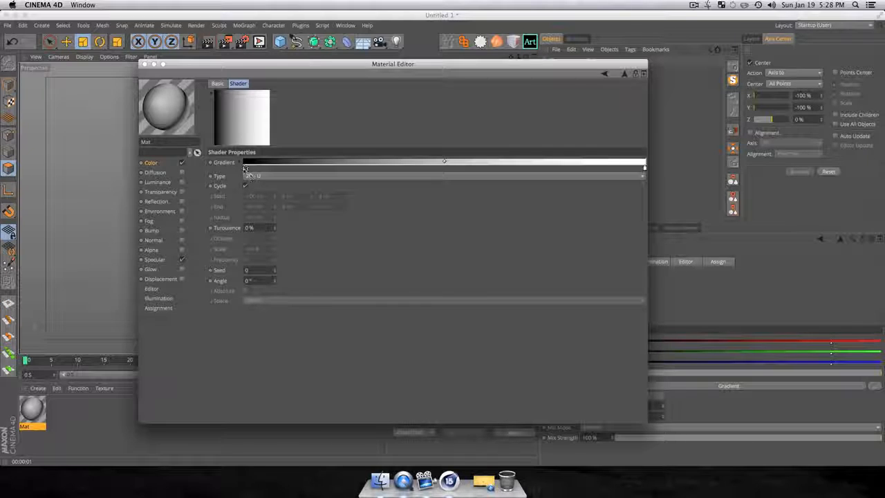
# - Recolor the gradient from red (RGB 214, 74, 74) at its start to light red (about RGB 241, 119, 119) at its end
pyautogui.doubleClick(243, 168)
pyautogui.click(230, 160)
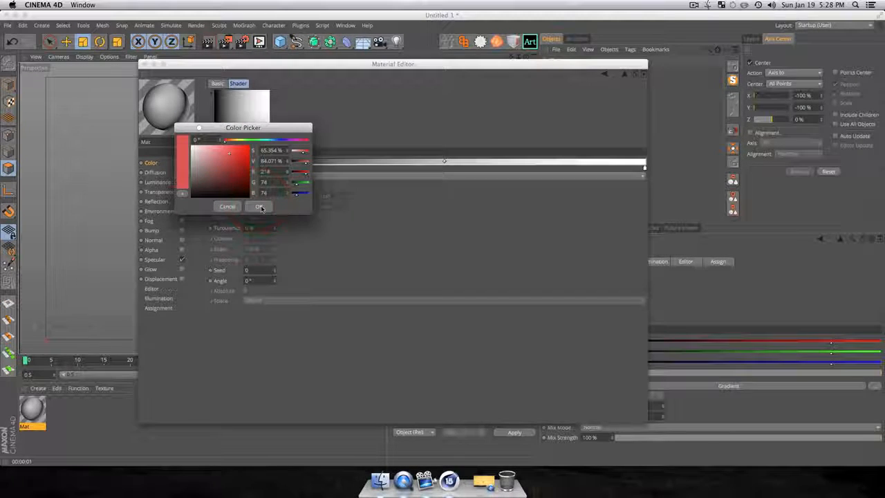
pyautogui.click(259, 206)
pyautogui.doubleClick(644, 170)
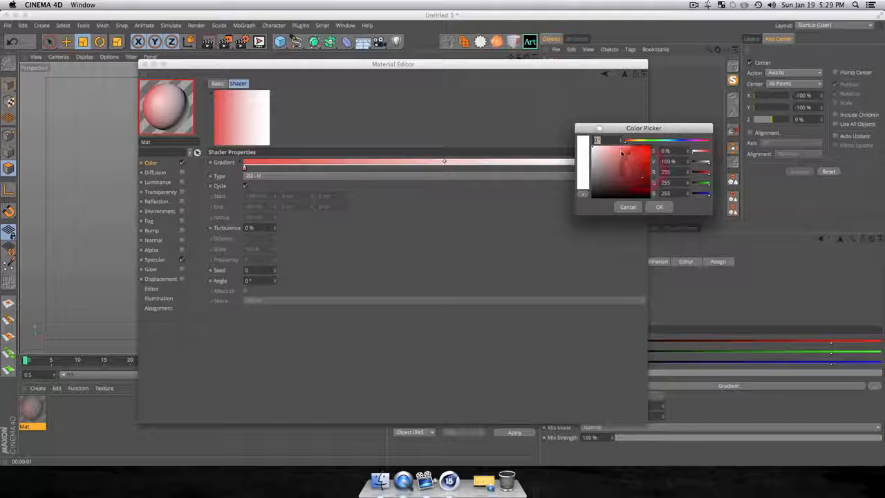
pyautogui.click(626, 157)
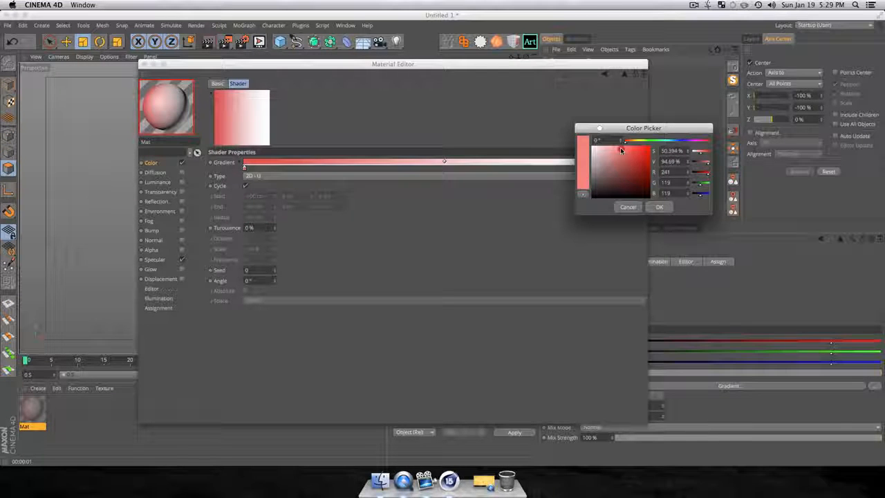
pyautogui.click(658, 207)
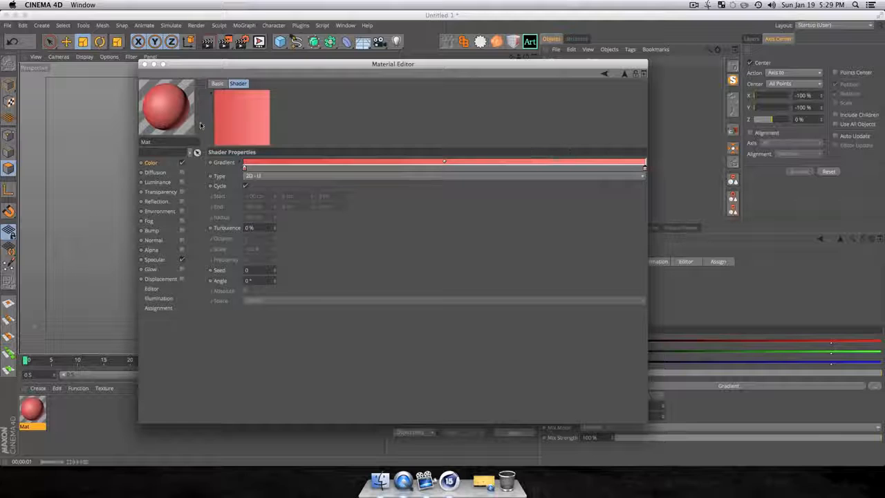
# - Copy the Color channel's gradient into the Reflection texture, enable Reflection and set its brightness to 64%
pyautogui.click(153, 163)
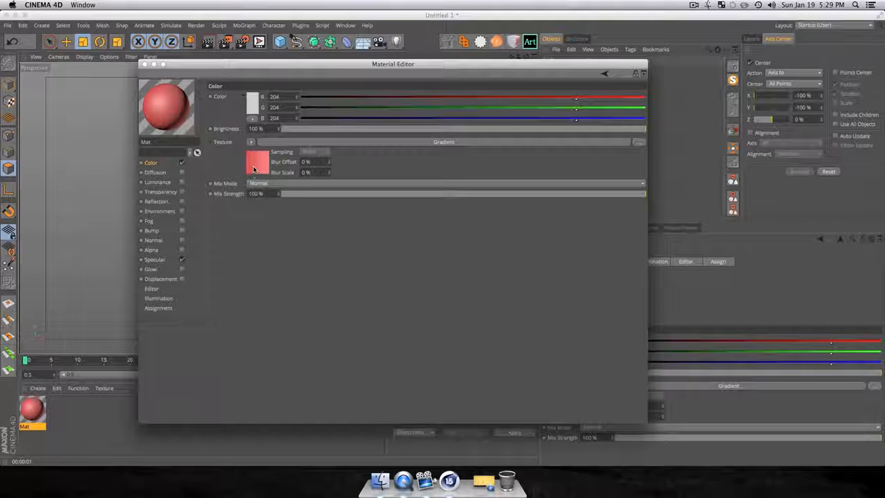
pyautogui.click(157, 201)
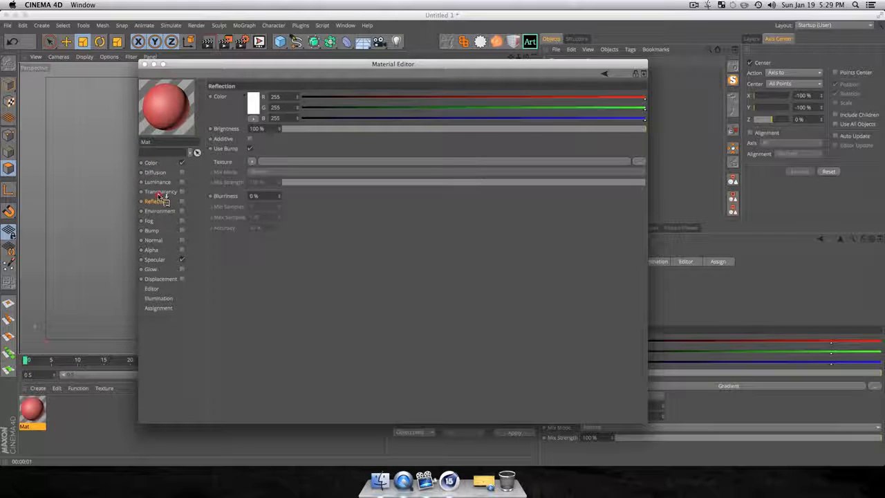
pyautogui.click(252, 163)
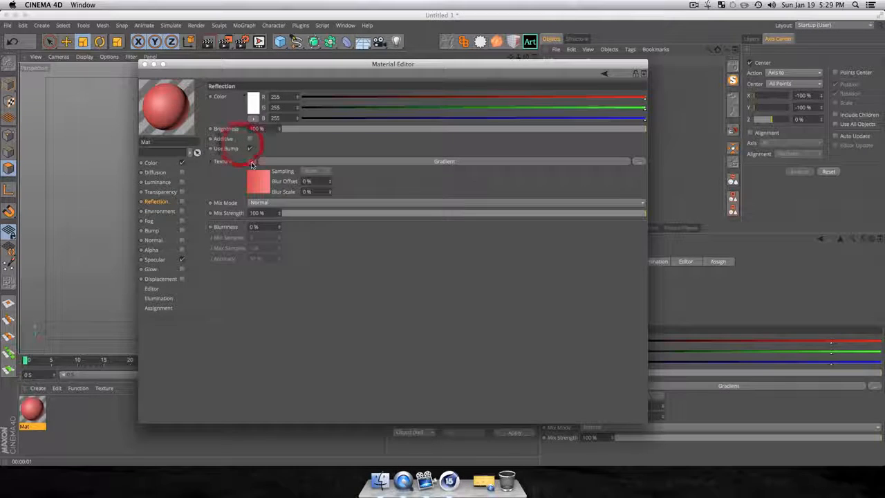
pyautogui.click(182, 201)
pyautogui.click(339, 129)
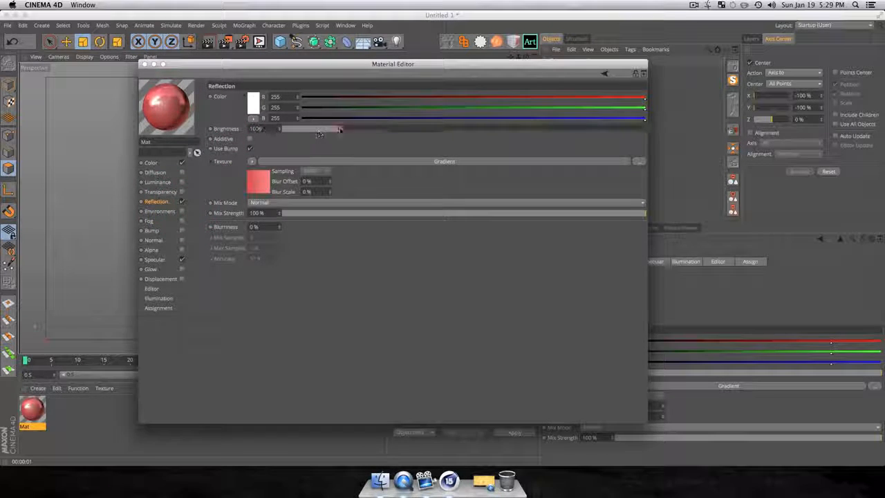
pyautogui.moveTo(319, 132); pyautogui.dragTo(515, 129)
# - Change the start color of the Reflection gradient to orange with hue 37° (RGB 214, 160, 74)
pyautogui.click(255, 186)
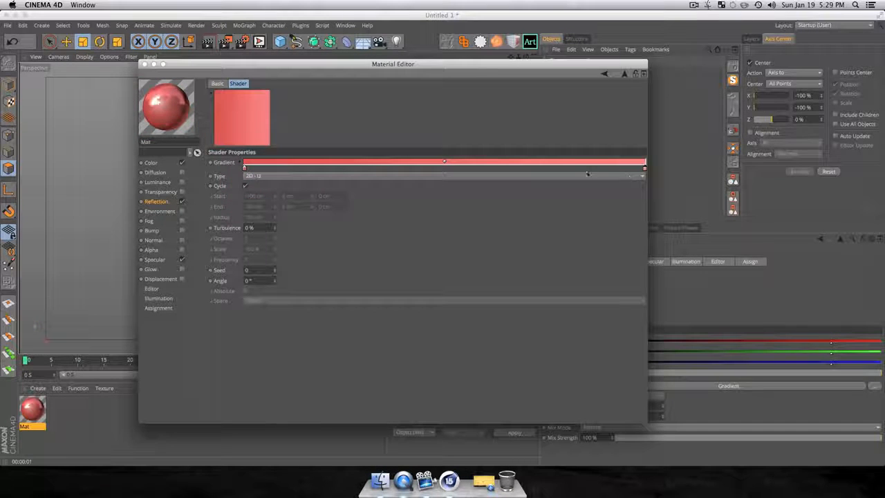
pyautogui.doubleClick(243, 167)
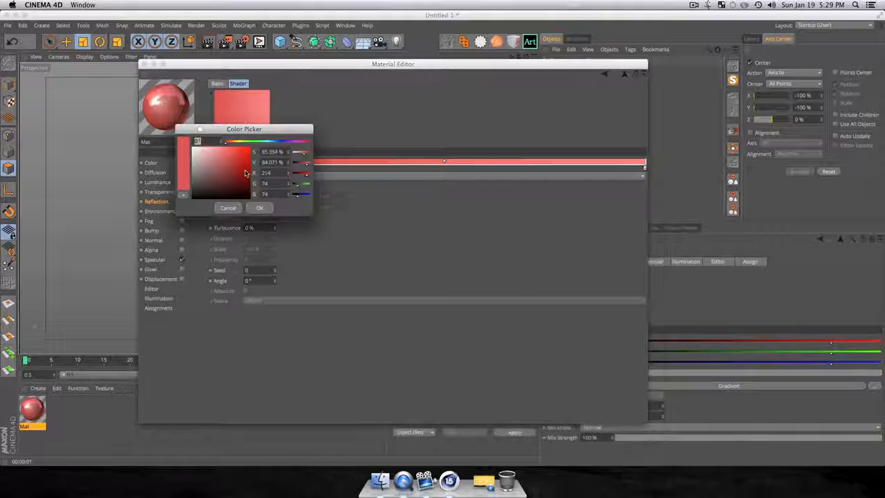
pyautogui.click(241, 143)
pyautogui.moveTo(240, 142); pyautogui.dragTo(233, 142)
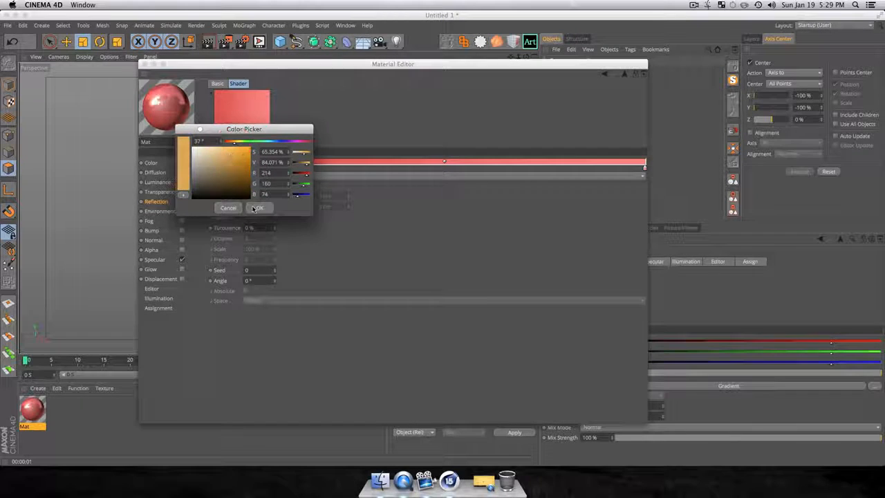
pyautogui.click(259, 207)
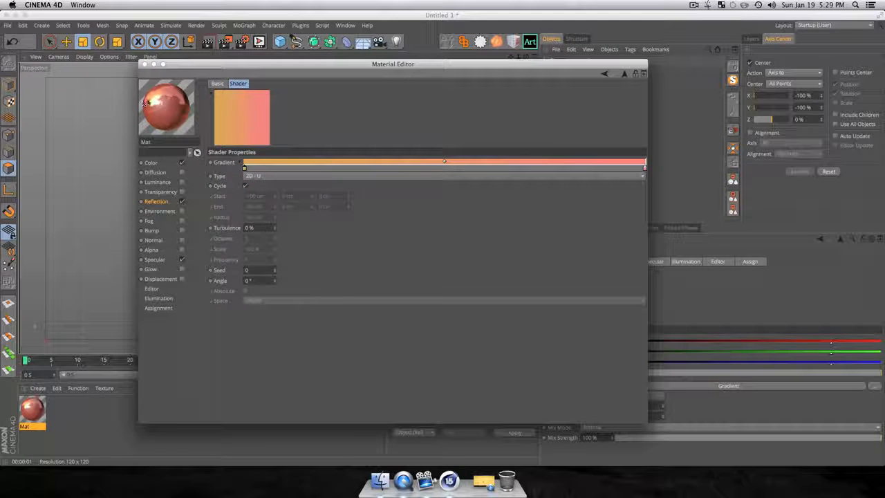
# - Enable Bump with a Noise texture at 3% strength and close the material editor
pyautogui.click(152, 230)
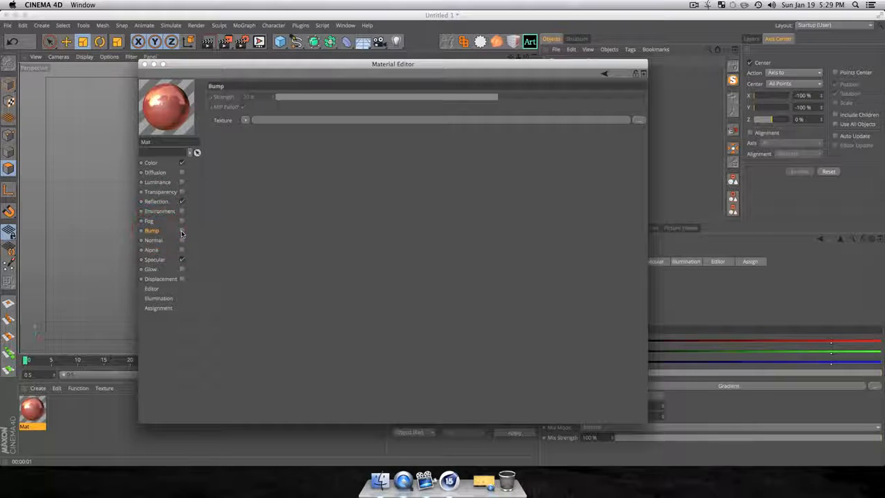
pyautogui.click(181, 230)
pyautogui.click(245, 120)
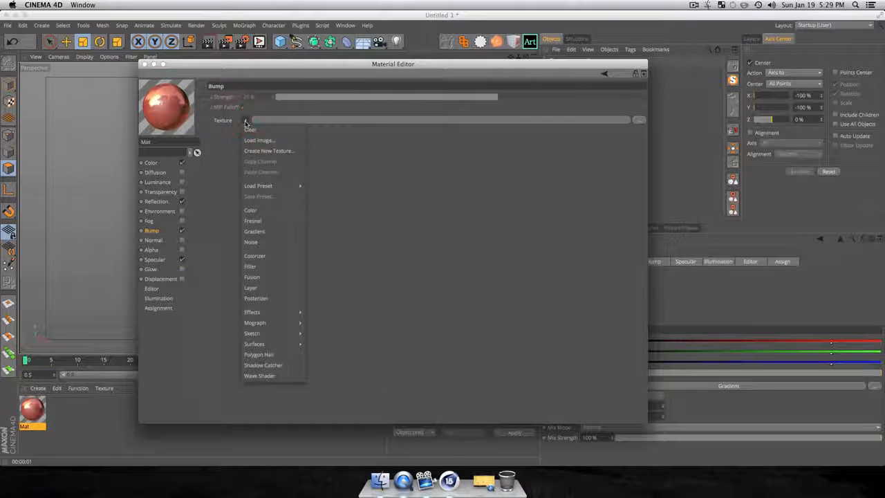
pyautogui.click(278, 242)
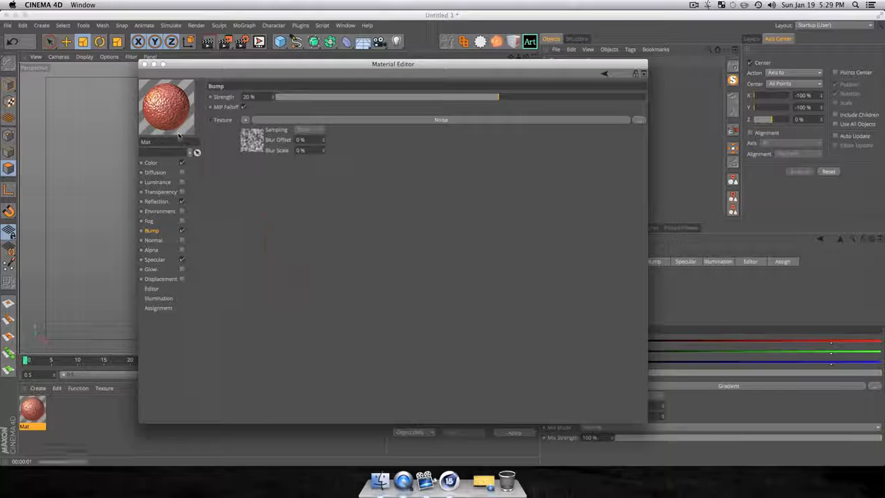
pyautogui.moveTo(446, 96); pyautogui.dragTo(327, 97)
pyautogui.click(468, 99)
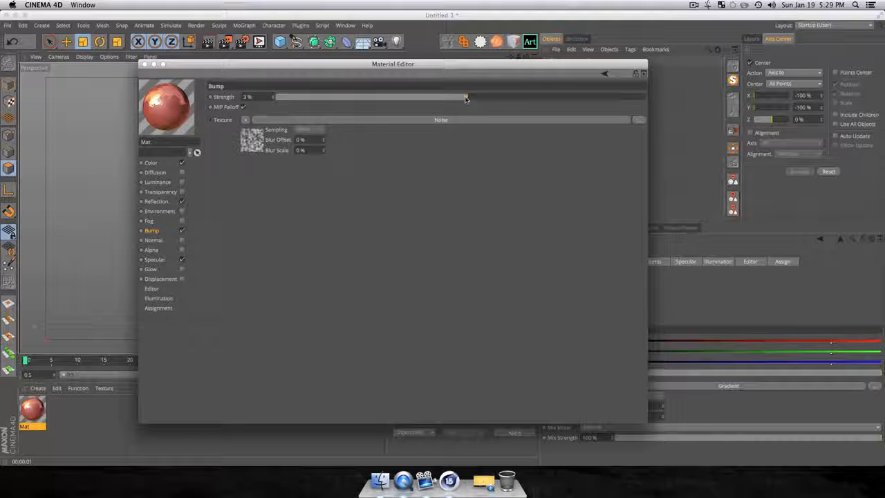
pyautogui.click(144, 65)
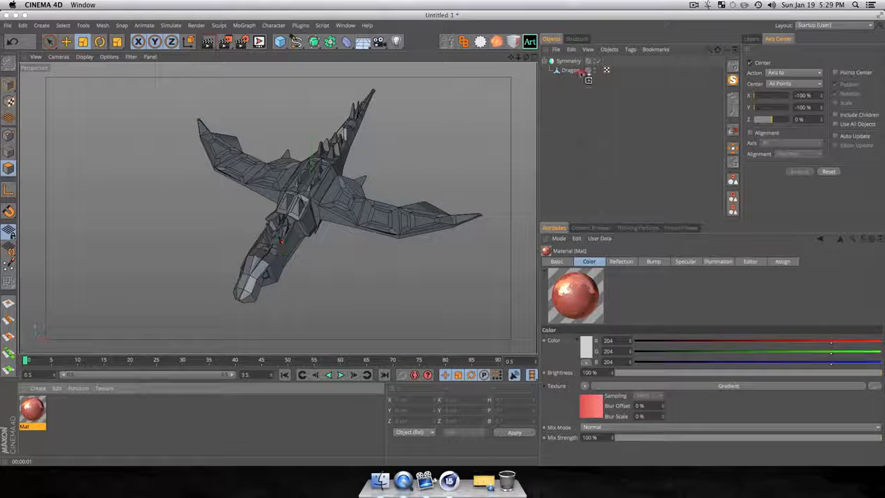
# - Apply the material to the Dragon object and render the view to check it
pyautogui.moveTo(574, 73); pyautogui.dragTo(574, 72)
pyautogui.press('super+r')
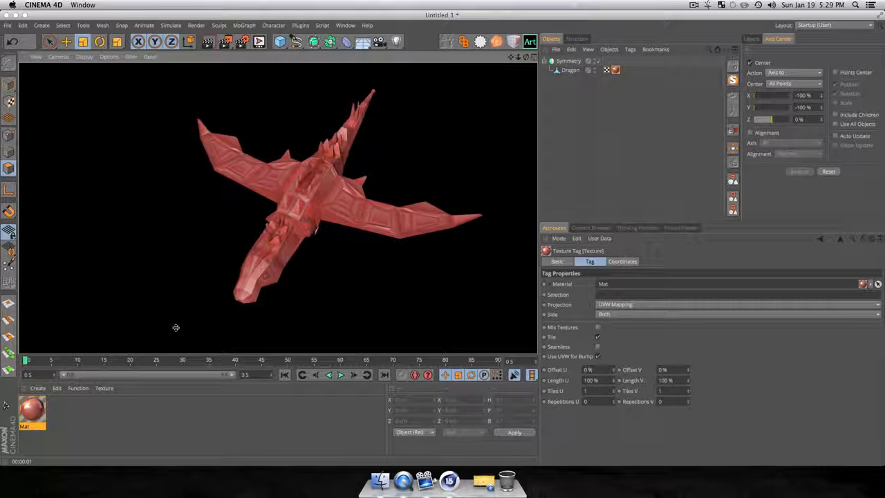
pyautogui.press('3')
pyautogui.moveTo(411, 258); pyautogui.dragTo(349, 222)
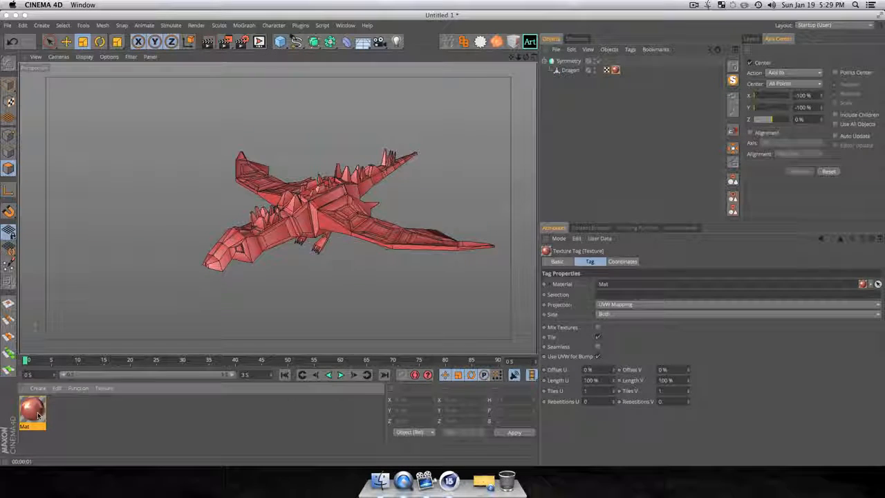
# - Reduce the material's reflection to 4% brightness and 11% mix strength, and render the dragon again
pyautogui.doubleClick(32, 410)
pyautogui.click(156, 201)
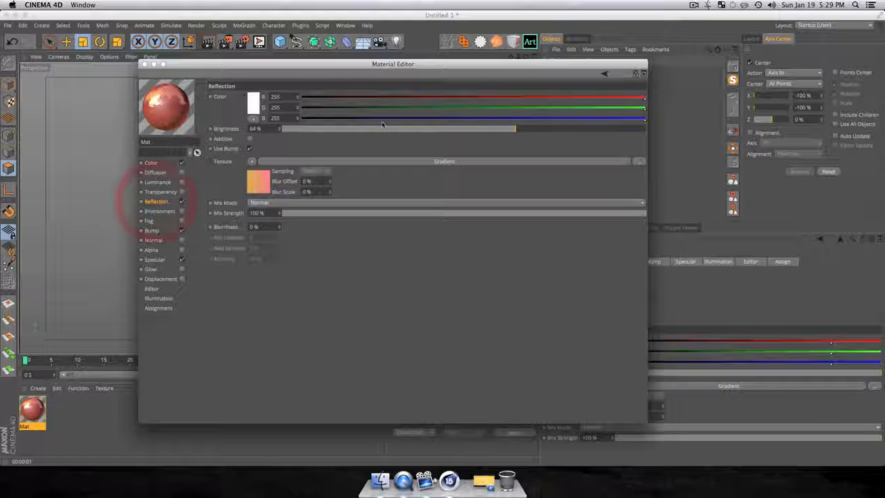
pyautogui.click(320, 131)
pyautogui.moveTo(319, 132); pyautogui.dragTo(314, 131)
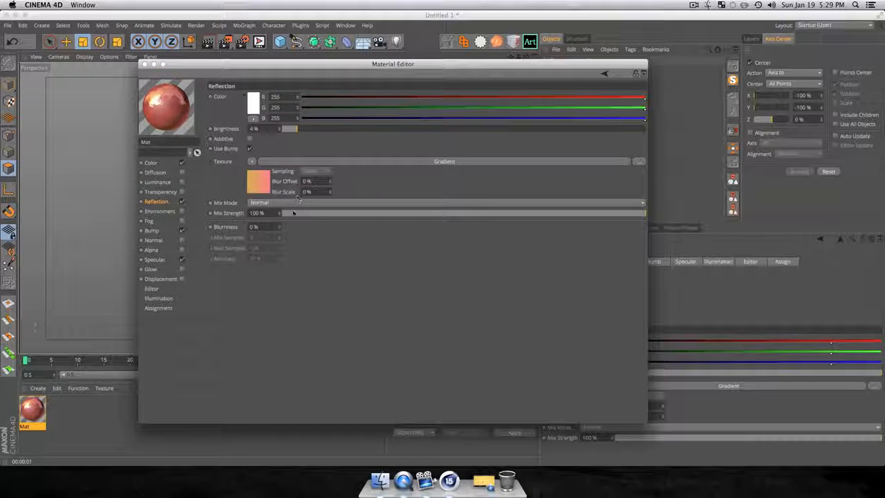
pyautogui.moveTo(294, 212)
pyautogui.mouseDown()
pyautogui.moveTo(331, 213)
pyautogui.moveTo(320, 215)
pyautogui.mouseUp()
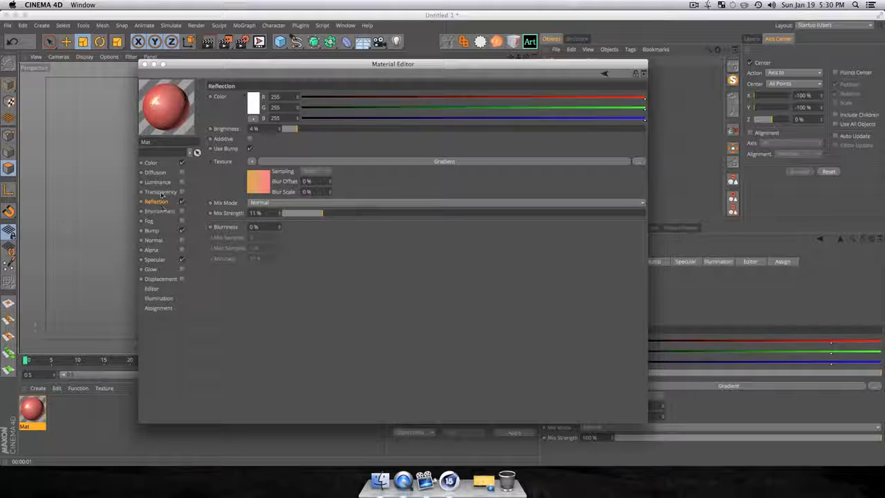
pyautogui.click(155, 233)
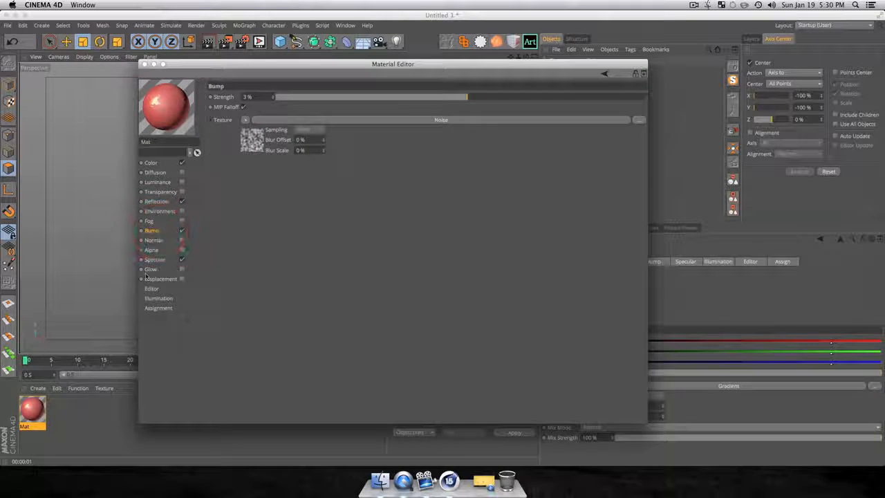
pyautogui.click(144, 64)
pyautogui.press('super+r')
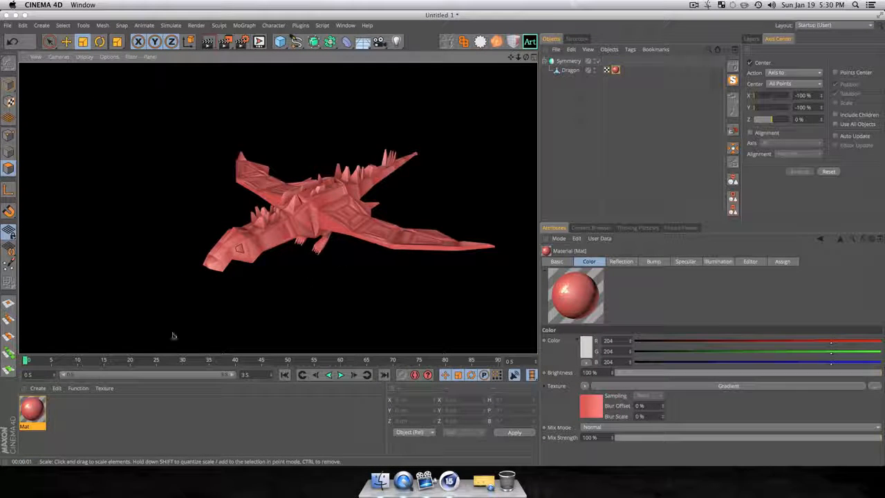
# - Replace the gradient in the material's Color texture with a Fresnel shader and open the shader's properties
pyautogui.doubleClick(31, 409)
pyautogui.click(163, 163)
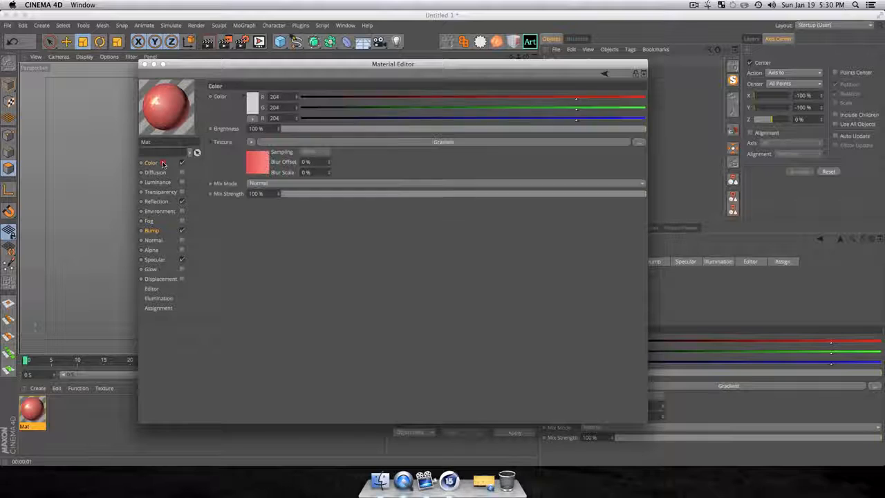
pyautogui.click(253, 142)
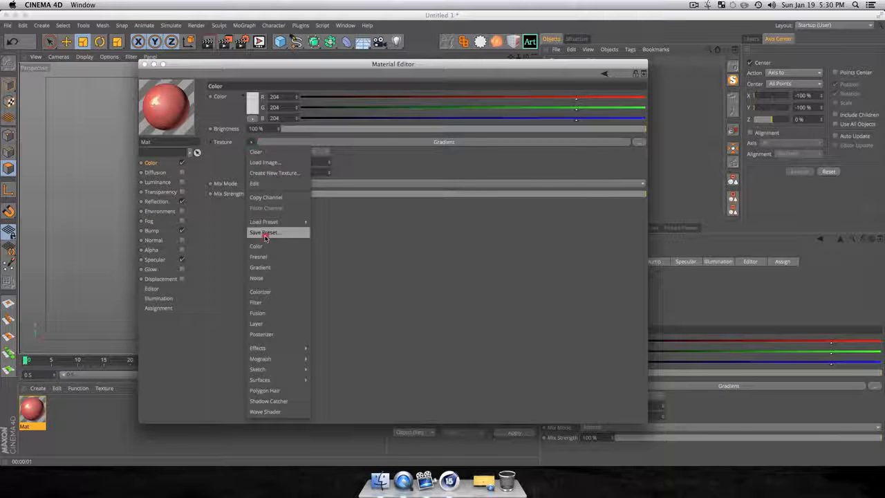
pyautogui.click(259, 256)
pyautogui.click(253, 171)
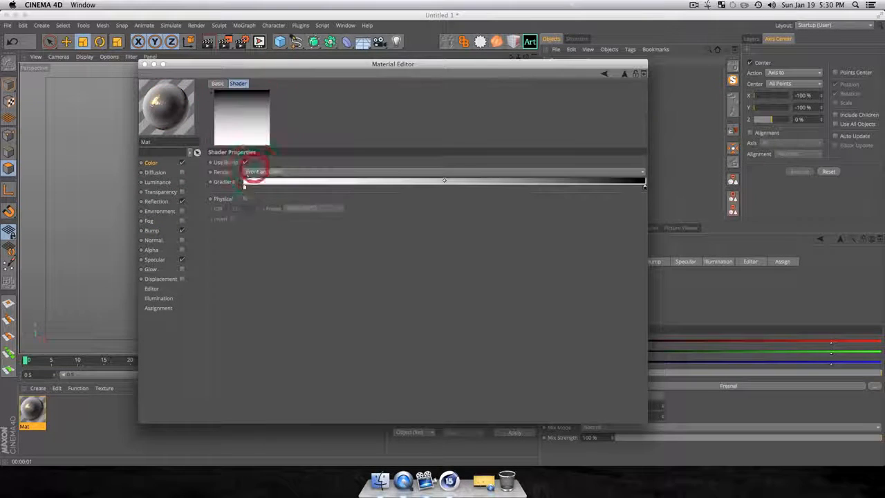
# - Recolor the Fresnel gradient from medium red at its start to dark red at its end, and close the material editor
pyautogui.doubleClick(243, 187)
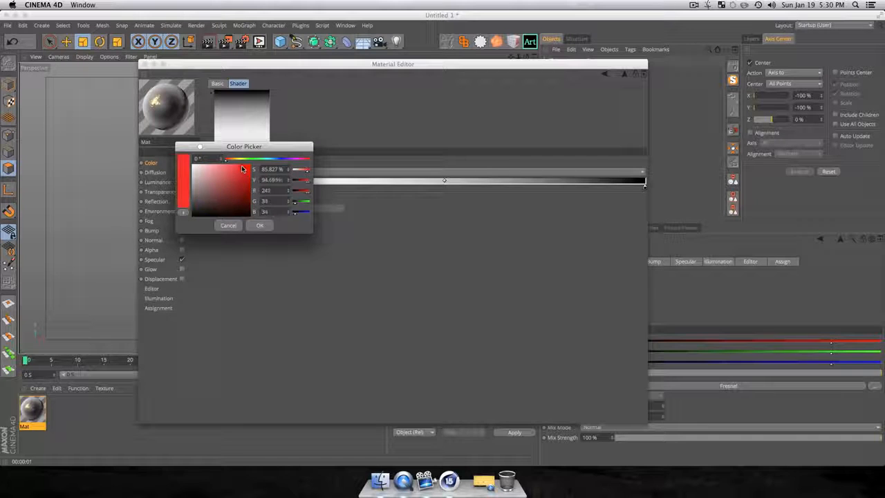
pyautogui.click(259, 225)
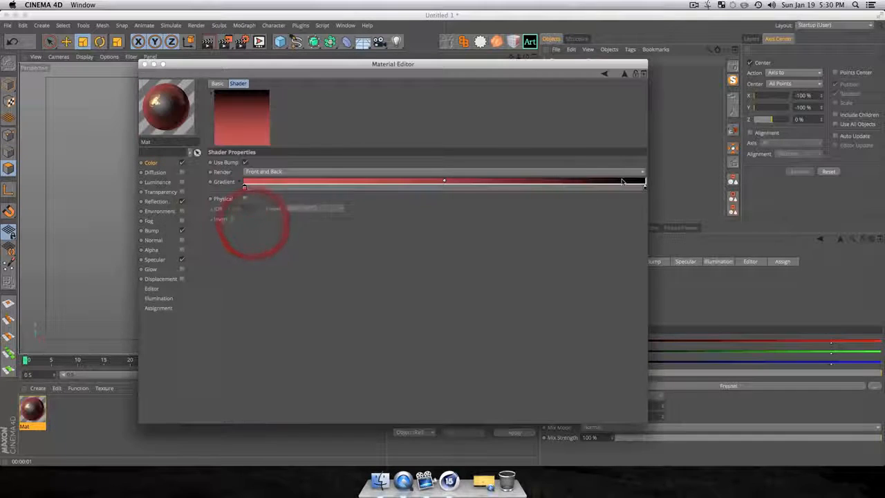
pyautogui.click(644, 188)
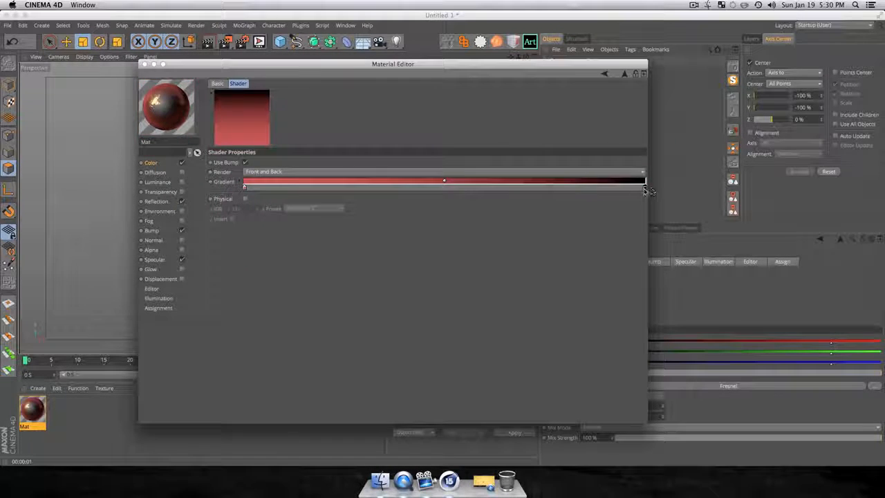
pyautogui.doubleClick(644, 188)
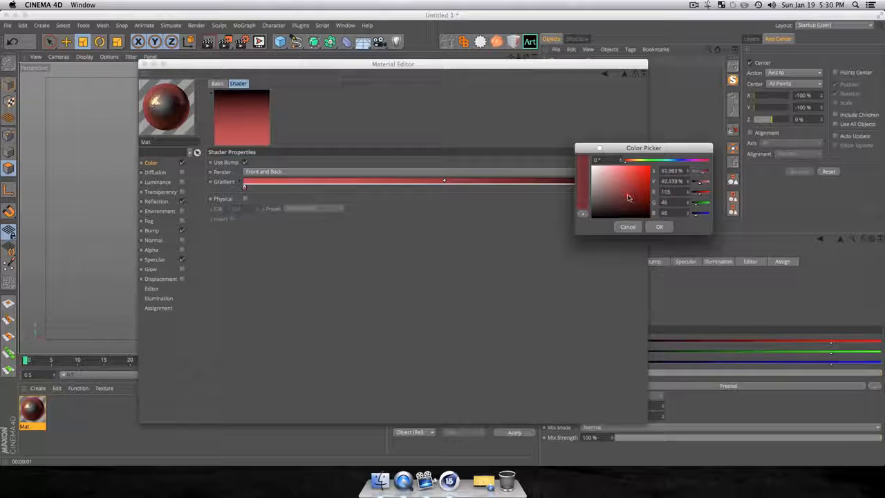
pyautogui.click(656, 227)
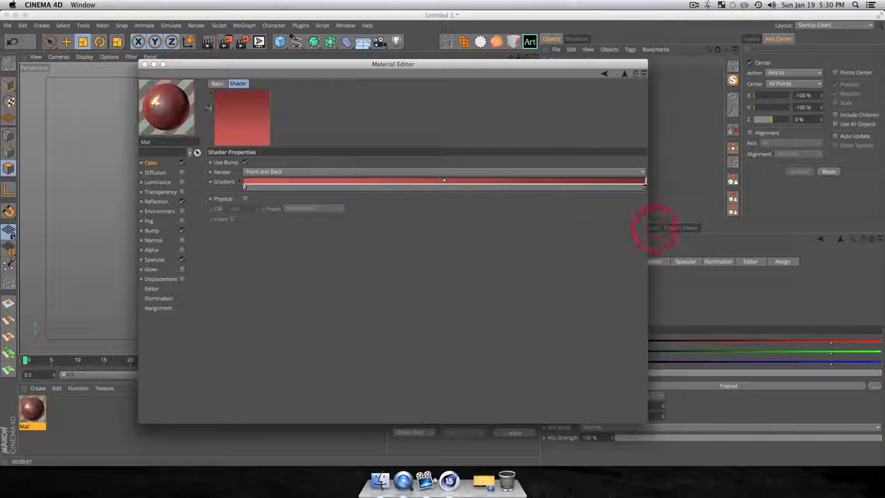
pyautogui.click(141, 64)
# - Render the dragon from the current view and from a lower side angle to examine the Fresnel shading
pyautogui.press('super+r')
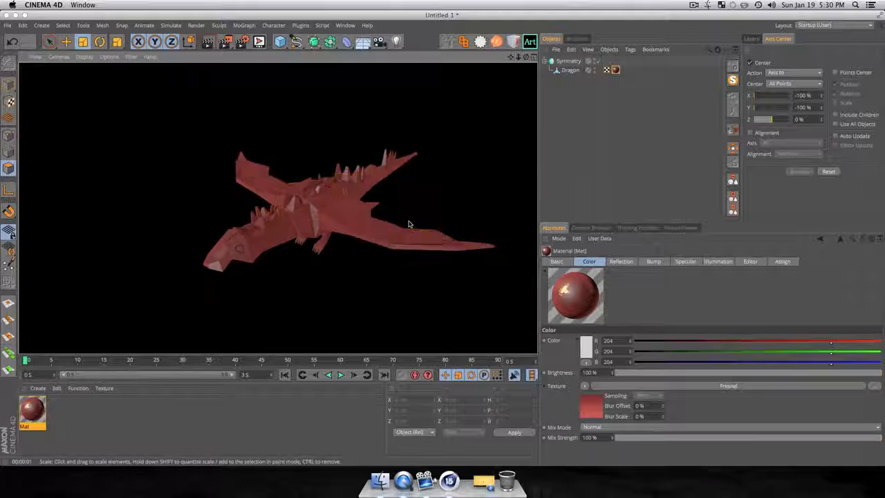
pyautogui.press('3')
pyautogui.moveTo(287, 229); pyautogui.dragTo(334, 286)
pyautogui.press('1')
pyautogui.moveTo(327, 211); pyautogui.dragTo(236, 168)
pyautogui.press('3')
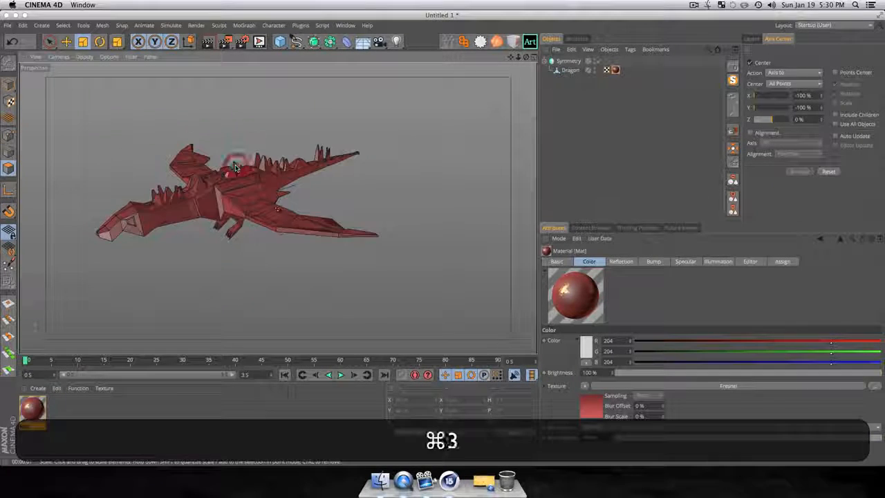
pyautogui.press('super+r')
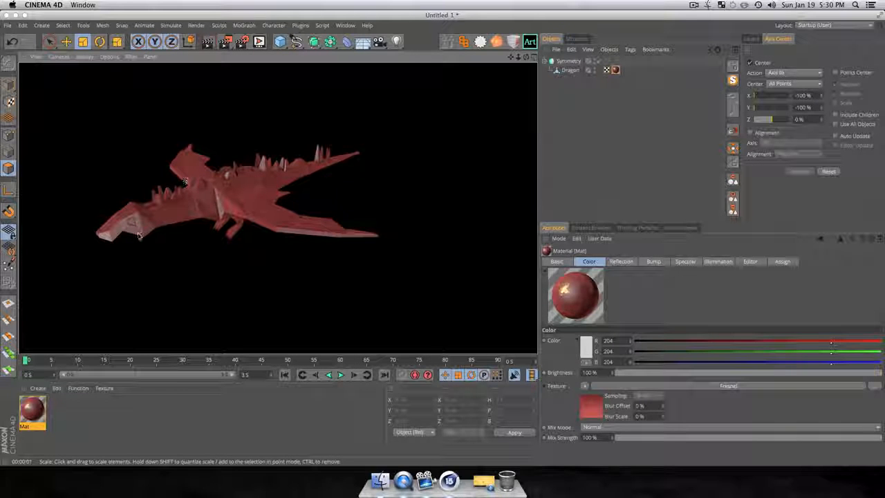
# - Replace the noise in the red material's Bump texture with the Earth surface shader
pyautogui.doubleClick(32, 411)
pyautogui.click(151, 230)
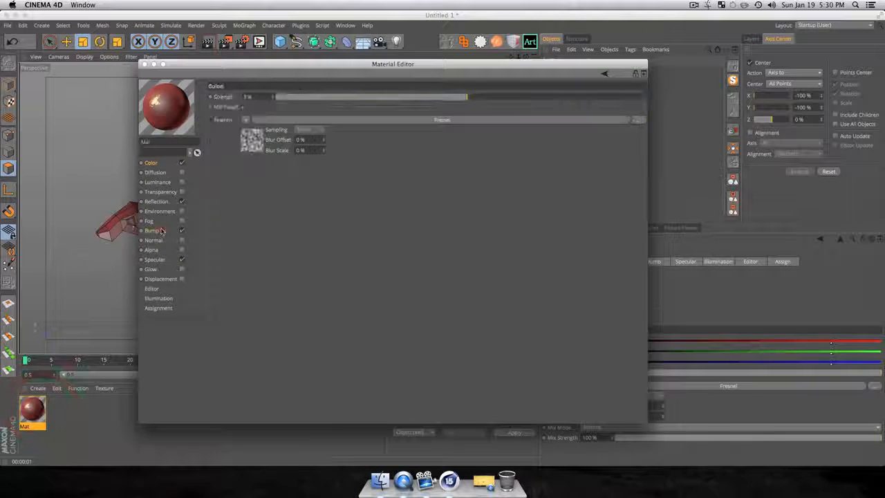
pyautogui.click(257, 137)
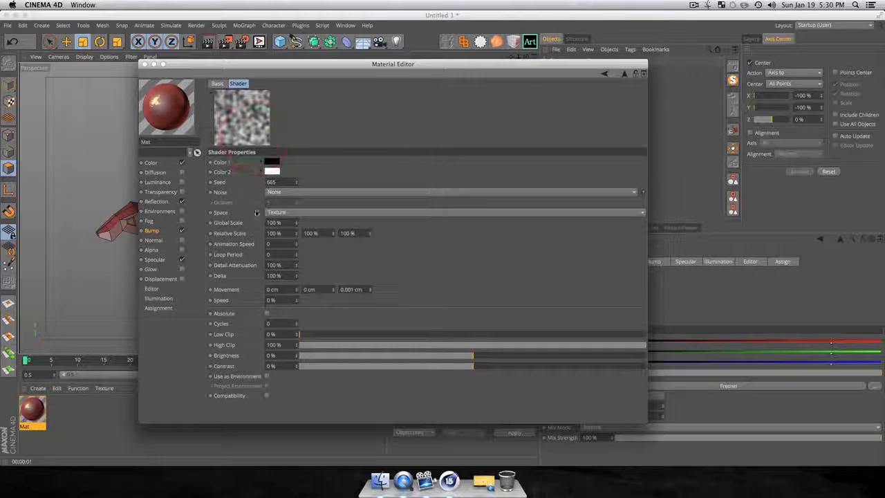
pyautogui.click(151, 230)
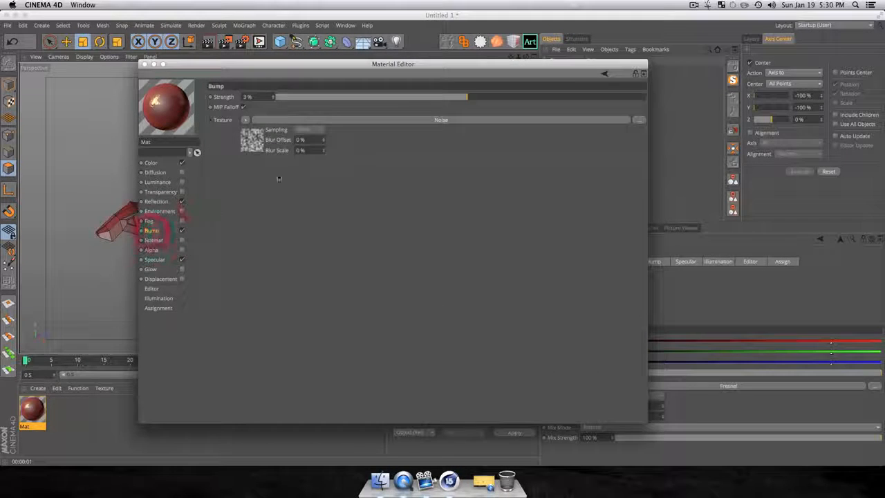
pyautogui.click(245, 120)
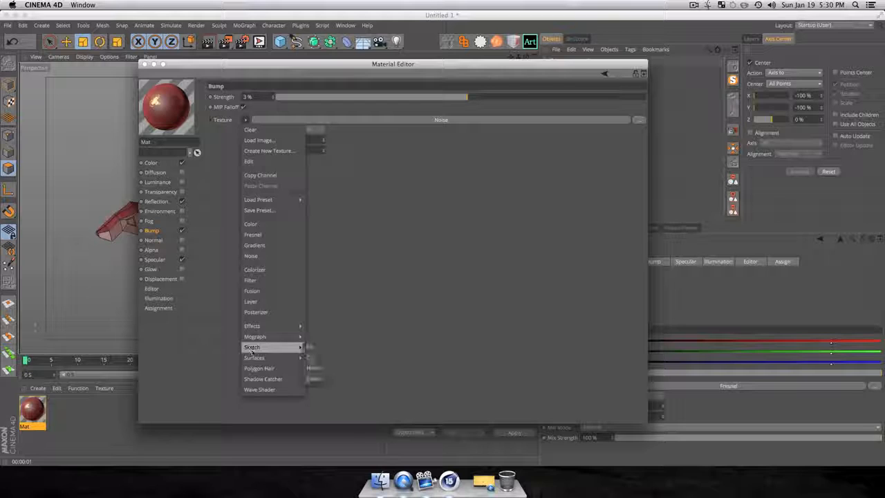
pyautogui.moveTo(257, 358)
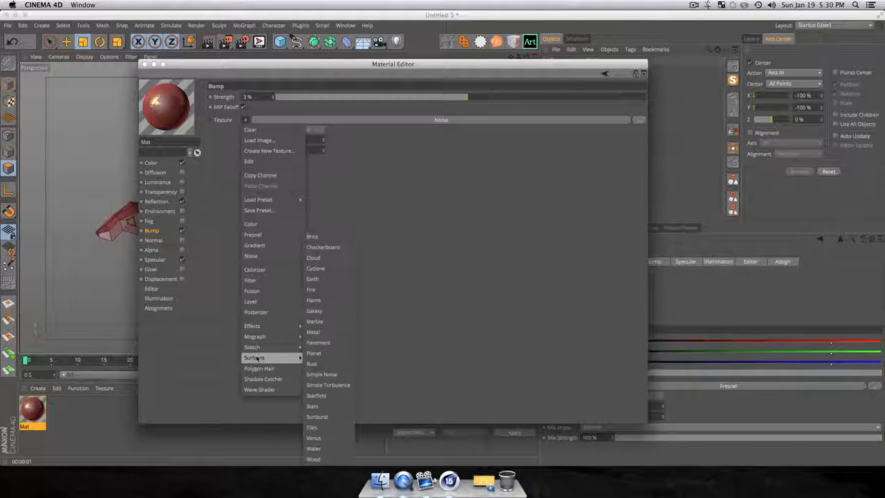
pyautogui.click(315, 280)
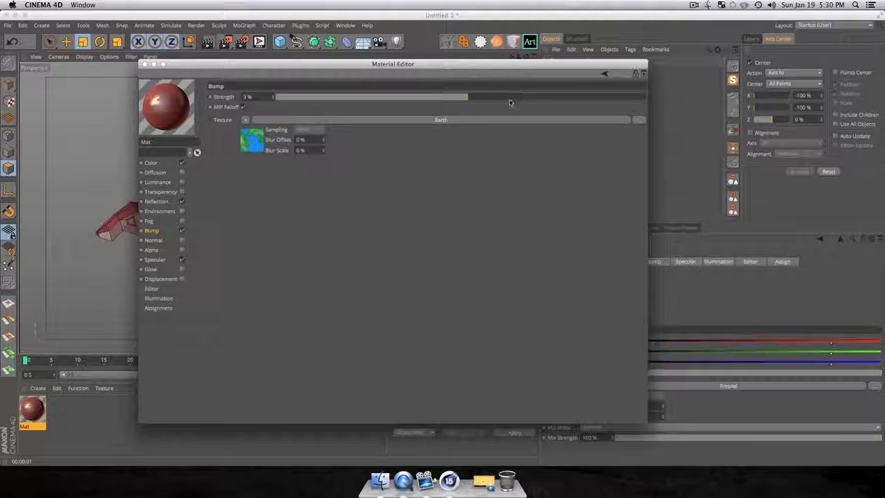
# - Set the bump strength to 40%, close the material editor, and render the dragon
pyautogui.moveTo(510, 98); pyautogui.dragTo(536, 98)
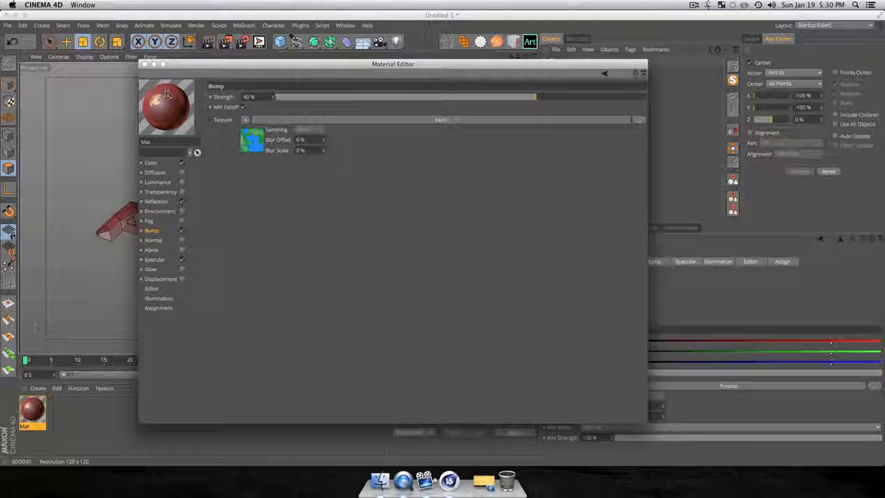
pyautogui.click(143, 63)
pyautogui.press('super+r')
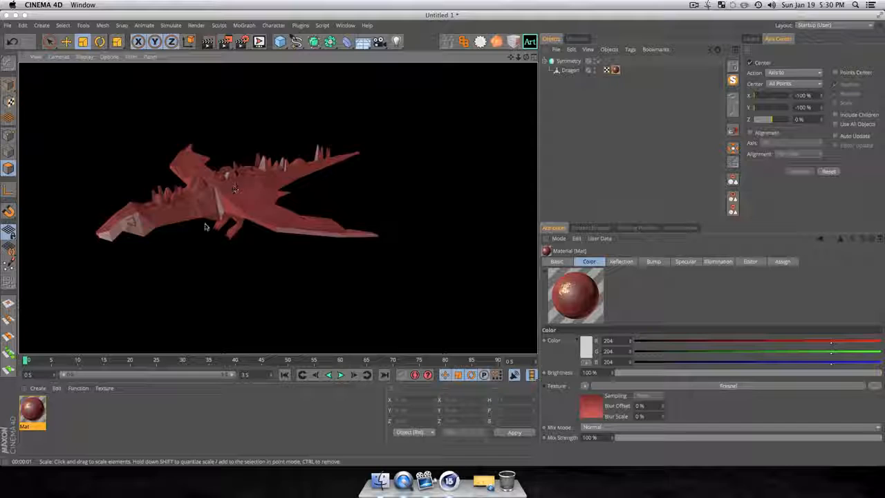
# - Select the polygons of the Dragon object along its central back strip from head to tail with Rectangle Selection in the top view
pyautogui.press('3')
pyautogui.moveTo(198, 189); pyautogui.dragTo(279, 259)
pyautogui.press('1')
pyautogui.press('3')
pyautogui.moveTo(278, 208); pyautogui.dragTo(200, 170)
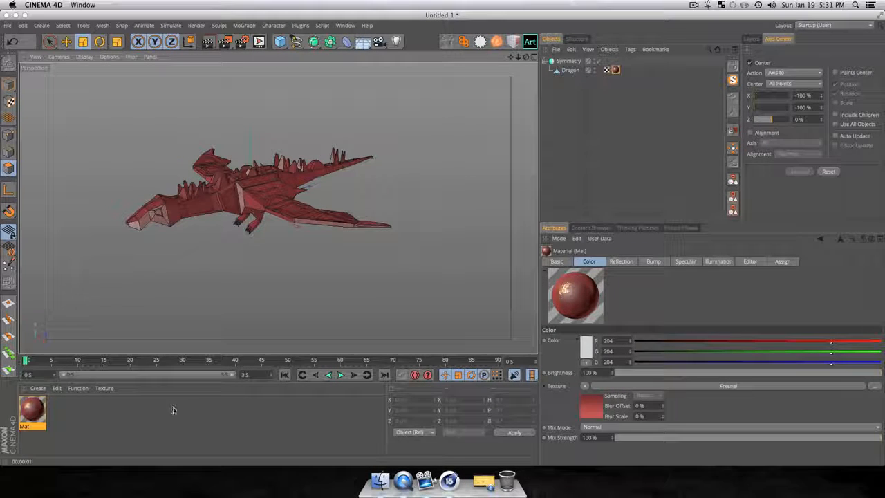
pyautogui.press('F2')
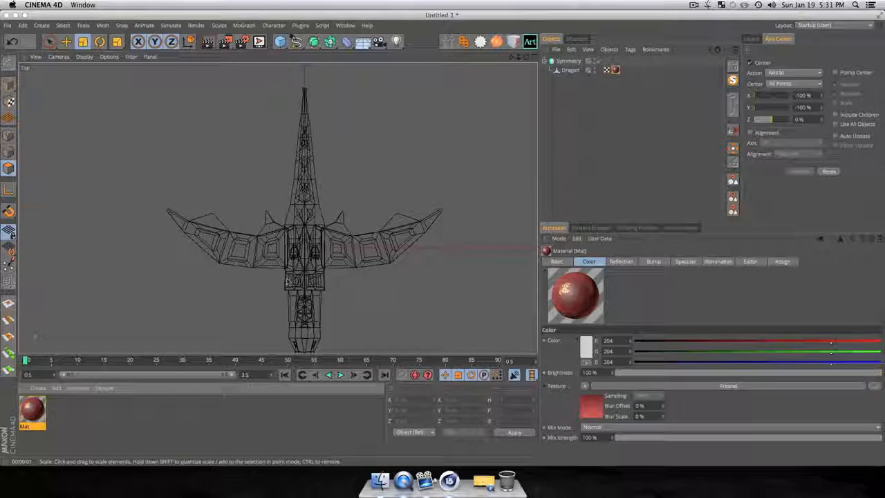
pyautogui.click(568, 118)
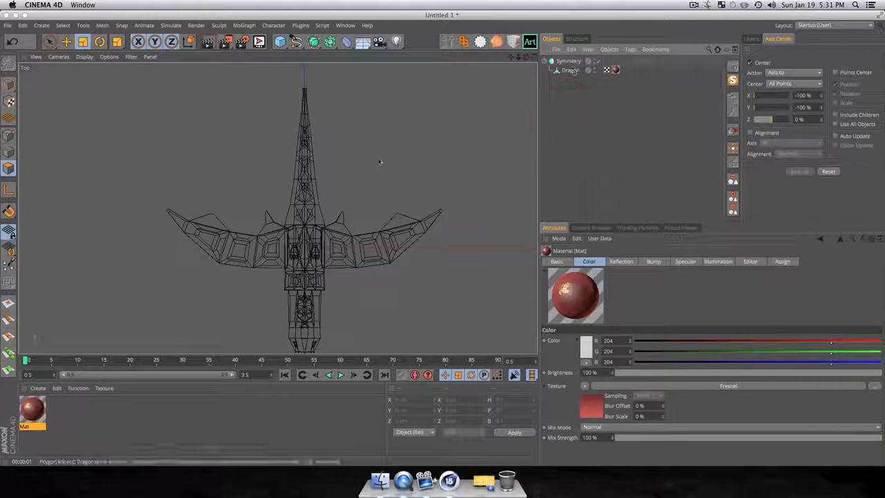
pyautogui.moveTo(355, 206); pyautogui.dragTo(351, 183)
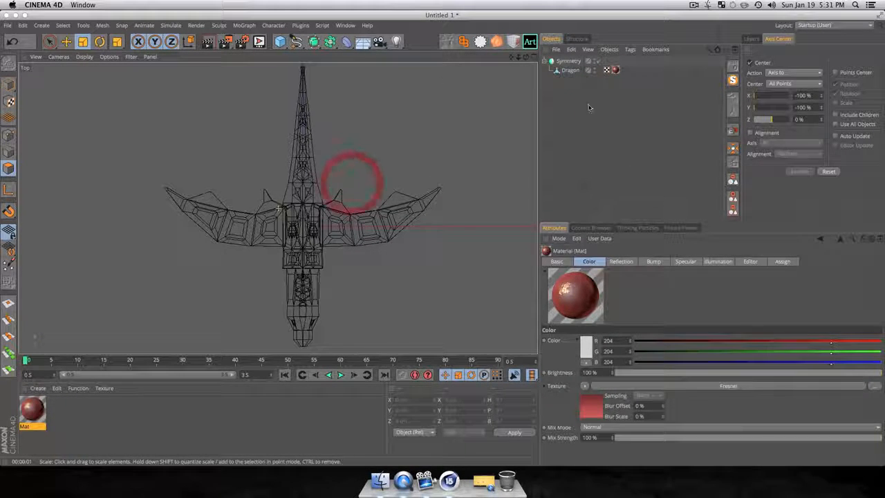
pyautogui.click(569, 70)
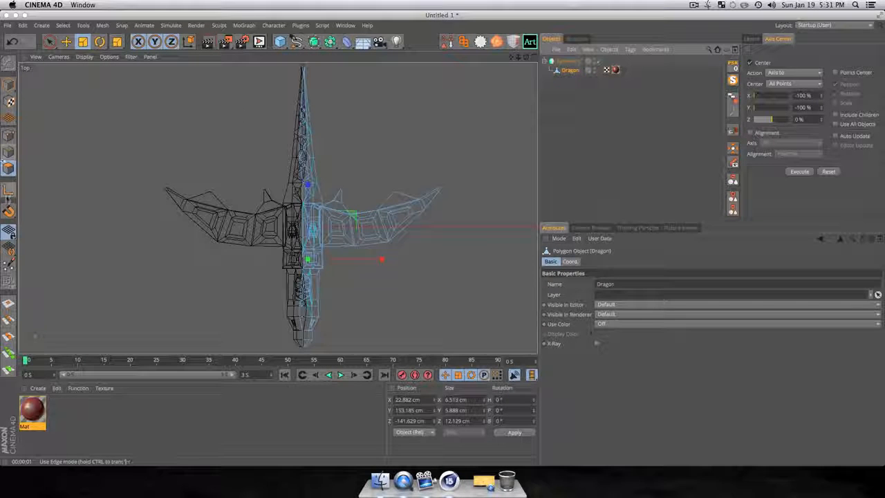
pyautogui.click(50, 41)
pyautogui.click(90, 67)
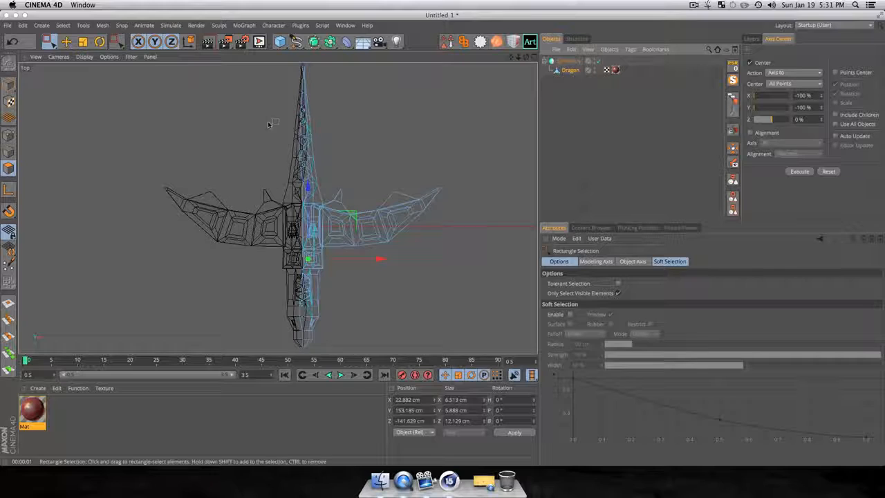
pyautogui.moveTo(295, 68); pyautogui.dragTo(313, 355)
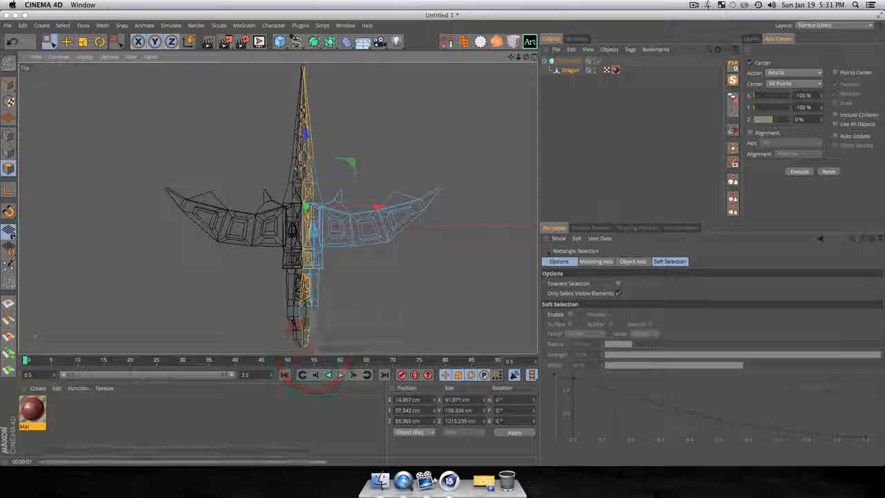
# - Add the polygons around the dragon's head to the selection in the perspective view, and inspect the selected back from above
pyautogui.press('F1')
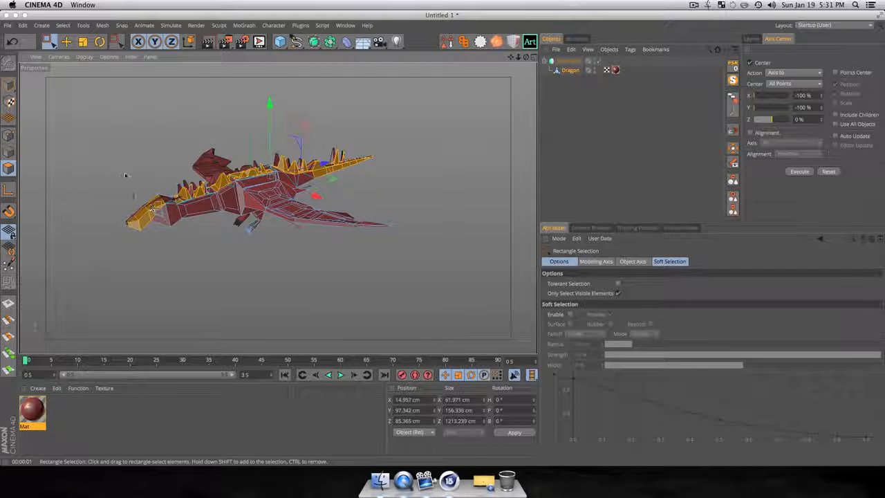
pyautogui.keyDown('shift'); pyautogui.moveTo(115, 187); pyautogui.dragTo(164, 245); pyautogui.keyUp('shift')
pyautogui.press('1')
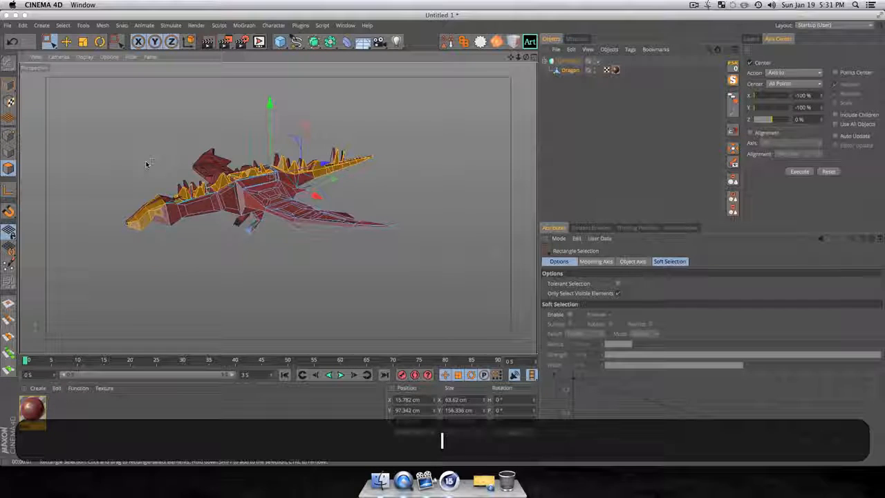
pyautogui.press('3')
pyautogui.moveTo(146, 163); pyautogui.dragTo(171, 274)
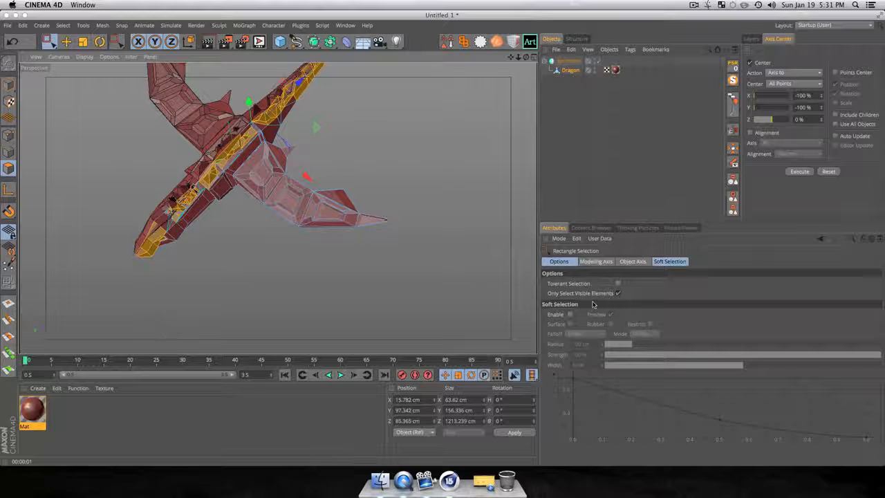
pyautogui.press('1')
pyautogui.moveTo(334, 225); pyautogui.dragTo(323, 260)
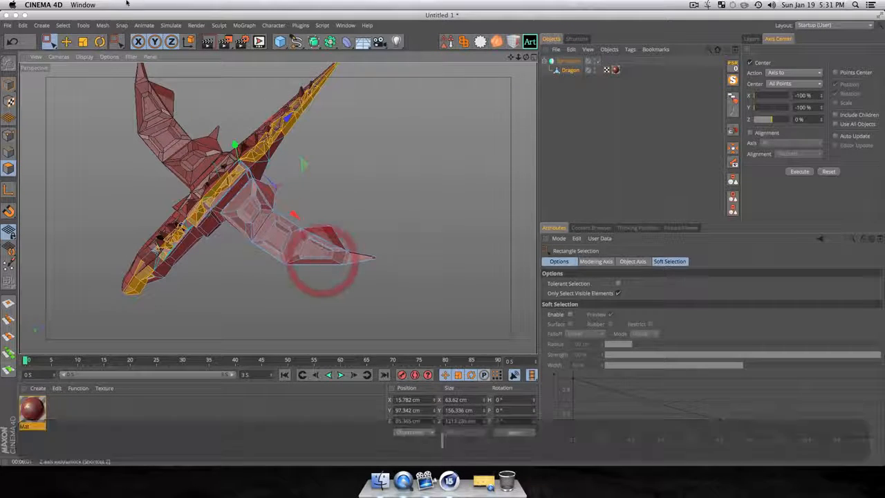
# - Store the selected back polygons as a polygon selection tag and name it Orange Back
pyautogui.click(62, 25)
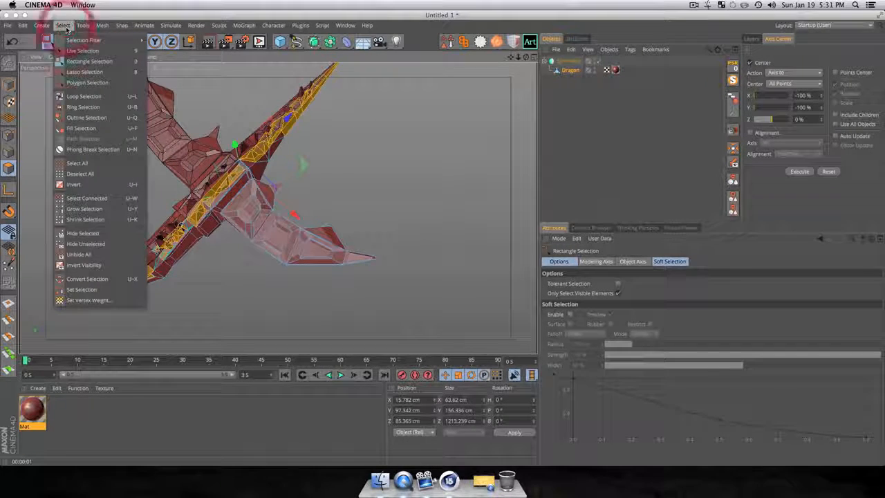
pyautogui.click(73, 290)
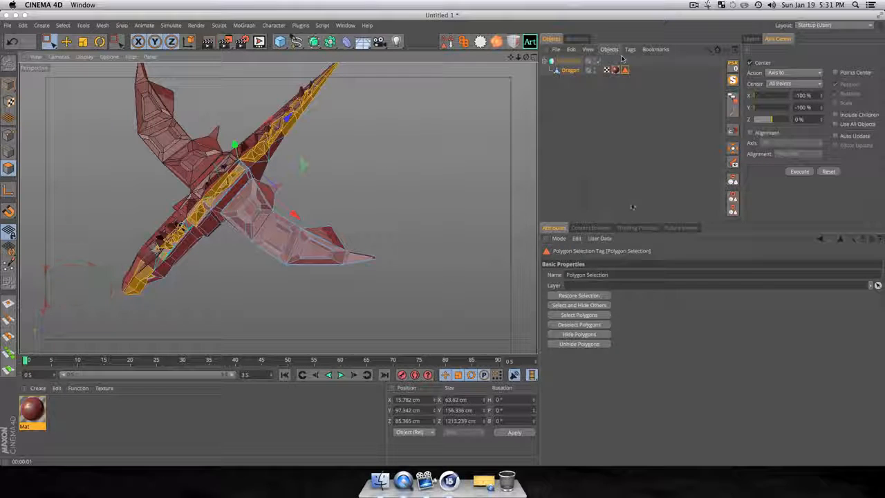
pyautogui.moveTo(621, 272); pyautogui.dragTo(385, 265)
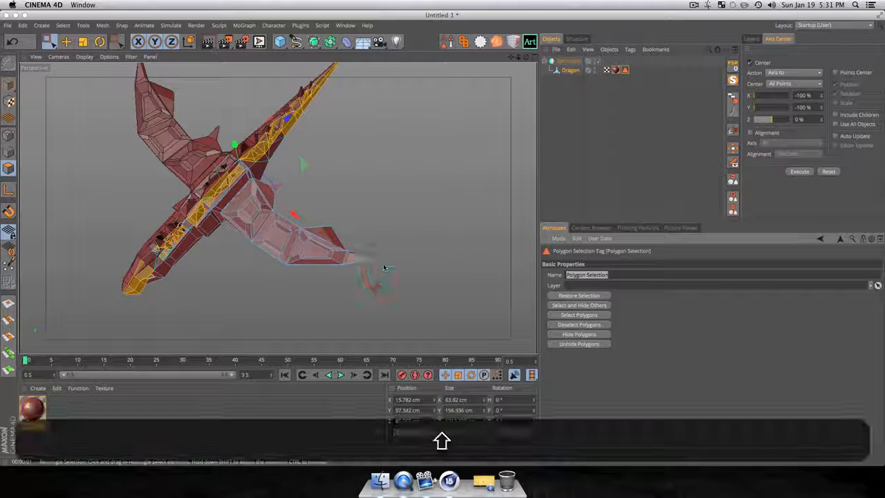
pyautogui.write('Baange Back')
pyautogui.press('Return')
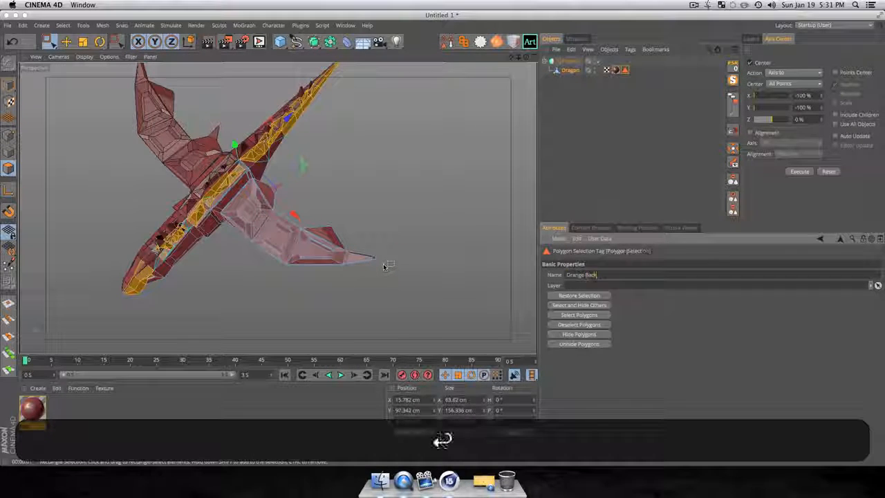
# - Duplicate the red dragon material and open the copy for editing
pyautogui.click(122, 424)
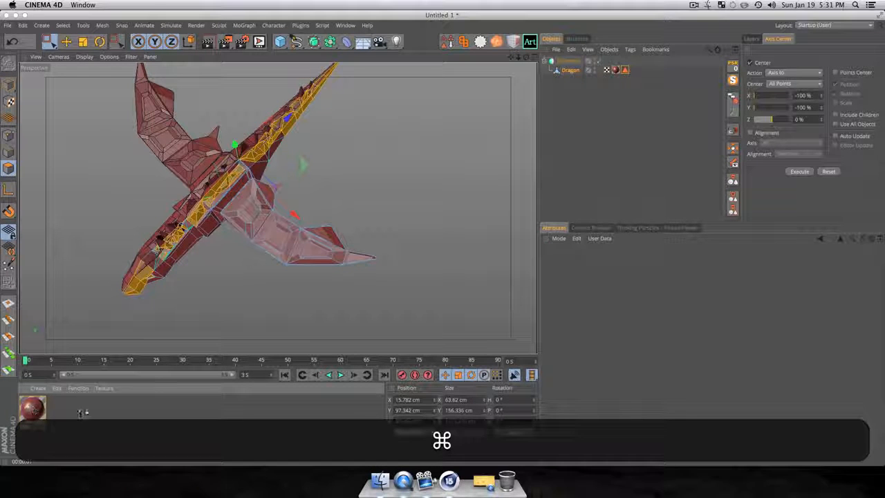
pyautogui.press('super+n')
pyautogui.doubleClick(64, 408)
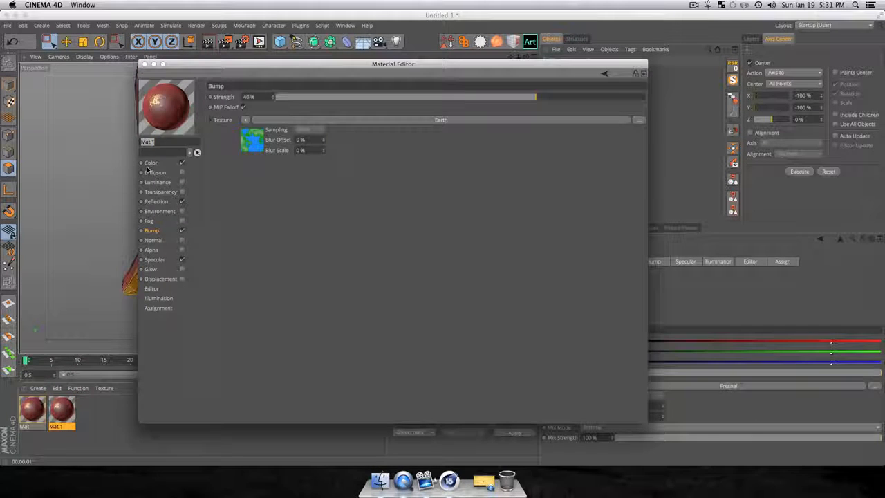
# - Recolor the start of the copied material's Fresnel gradient to orange with a hue of 21°
pyautogui.click(261, 165)
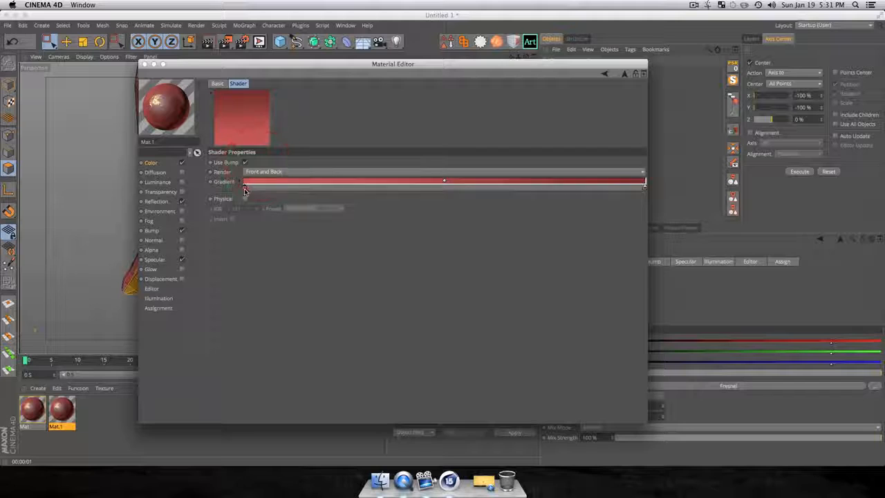
pyautogui.doubleClick(244, 185)
pyautogui.click(231, 161)
pyautogui.click(236, 184)
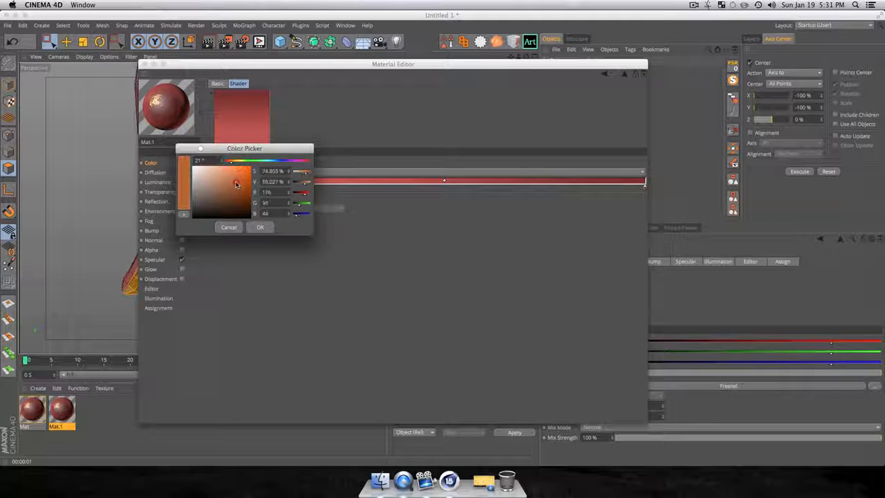
pyautogui.click(267, 229)
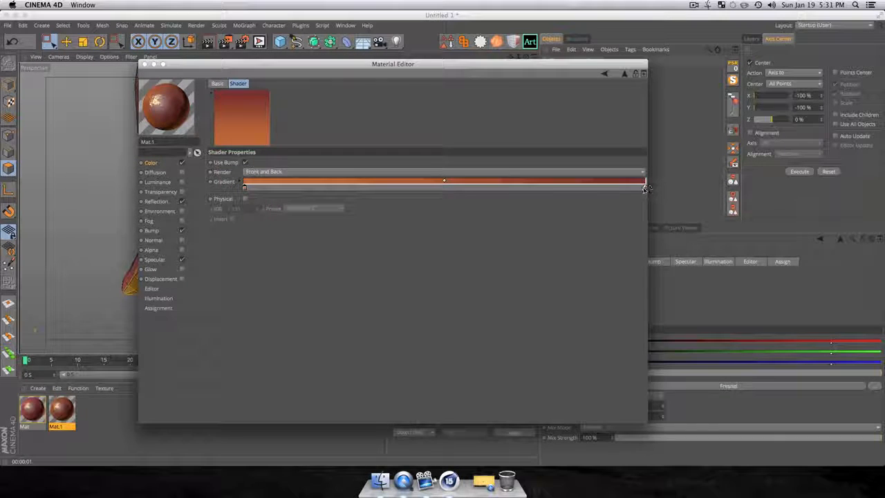
# - Recolor the end of the Fresnel gradient to bright yellow-orange with a hue of 37°, and close the material editor
pyautogui.doubleClick(644, 189)
pyautogui.click(634, 162)
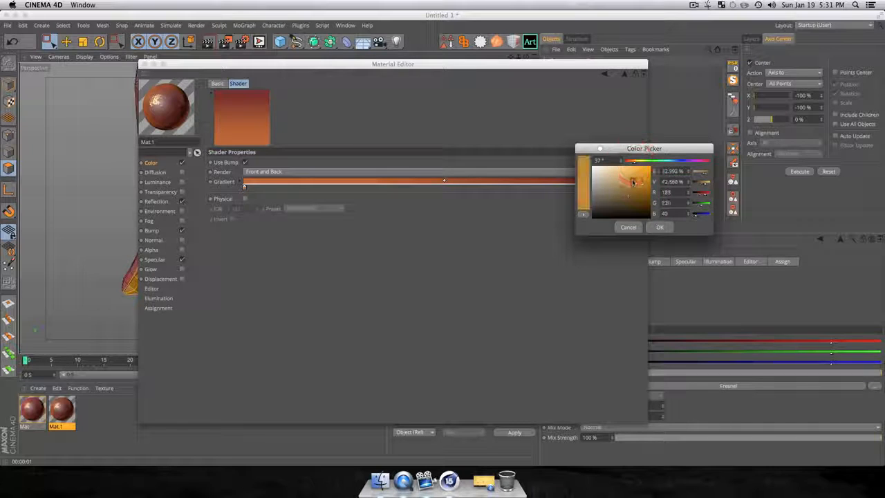
pyautogui.click(632, 169)
pyautogui.click(657, 228)
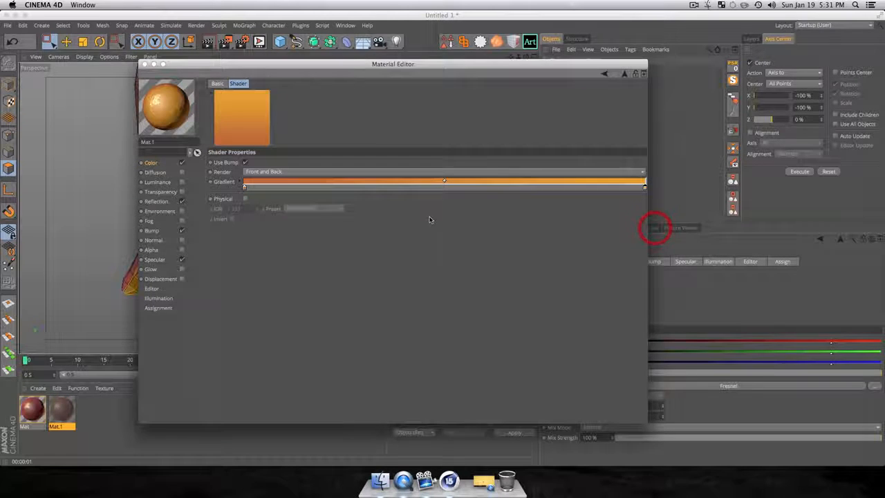
pyautogui.click(144, 65)
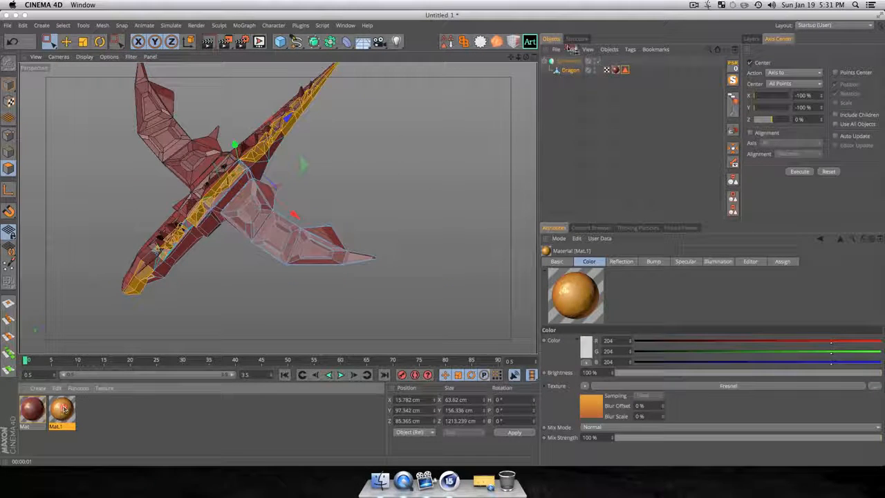
# - Apply the orange material to the Dragon object restricted to the Orange Back selection, and render the view
pyautogui.moveTo(572, 50); pyautogui.dragTo(573, 70)
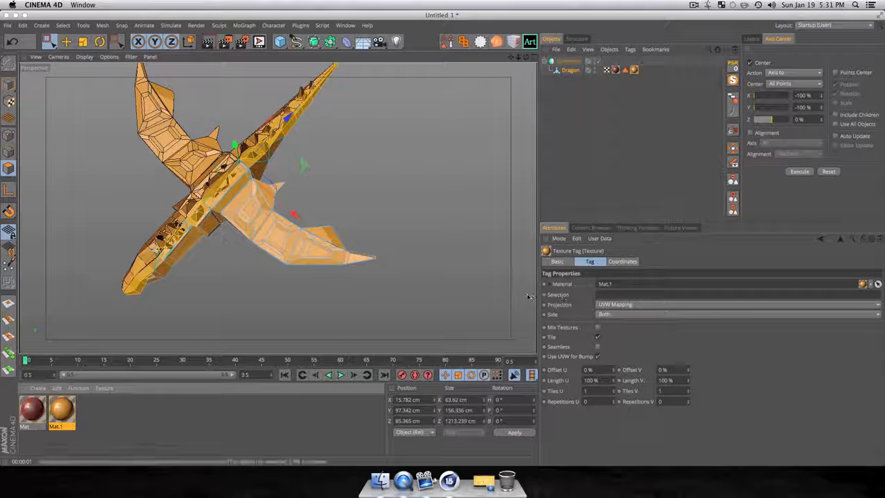
pyautogui.click(671, 99)
pyautogui.click(634, 70)
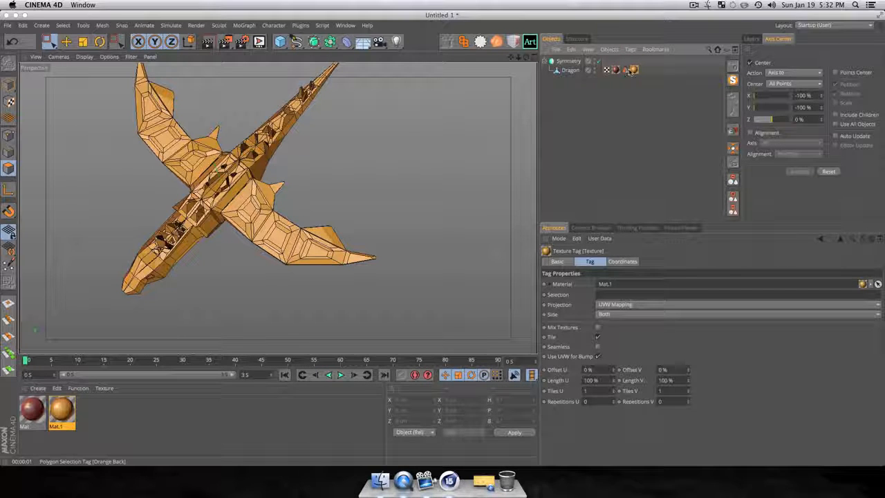
pyautogui.moveTo(609, 288); pyautogui.dragTo(608, 294)
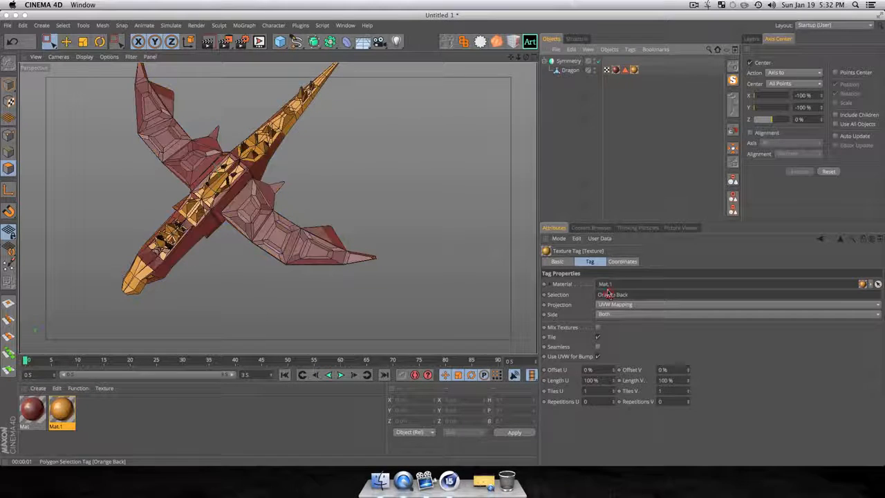
pyautogui.click(578, 147)
pyautogui.press('super+r')
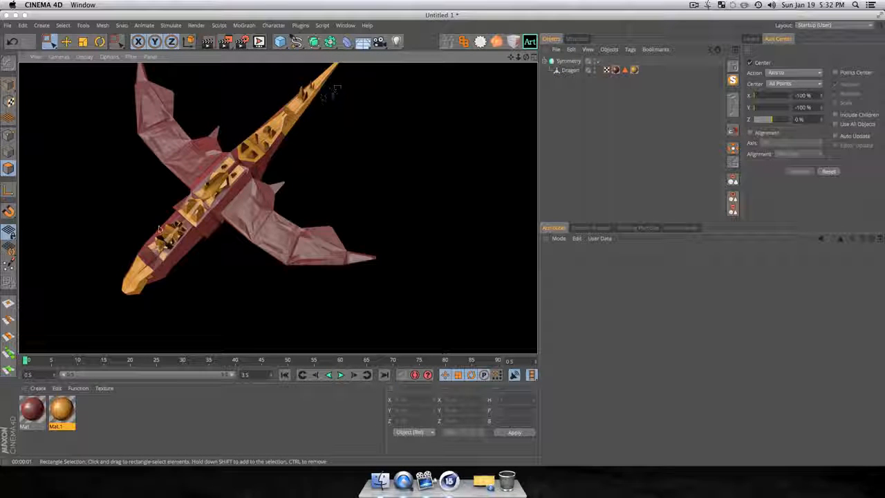
# - Render the dragon from the side and from above to check both materials
pyautogui.moveTo(159, 228); pyautogui.dragTo(307, 89)
pyautogui.press('super+r')
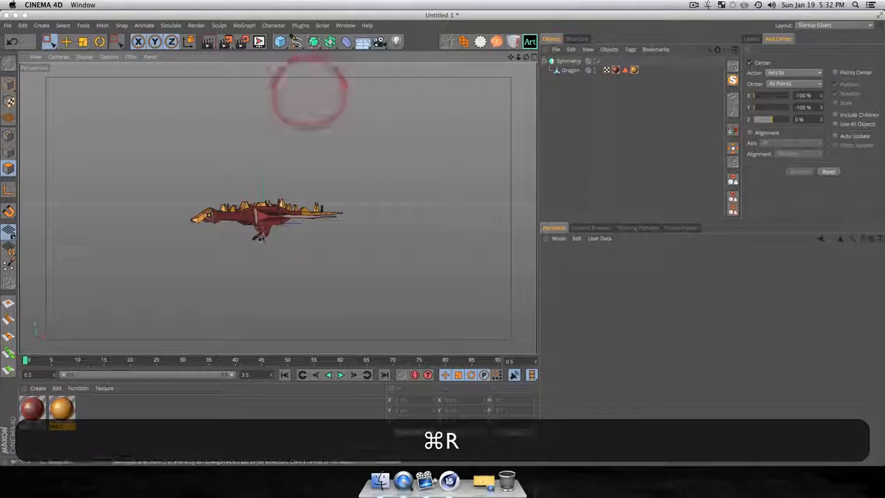
pyautogui.press('super+r')
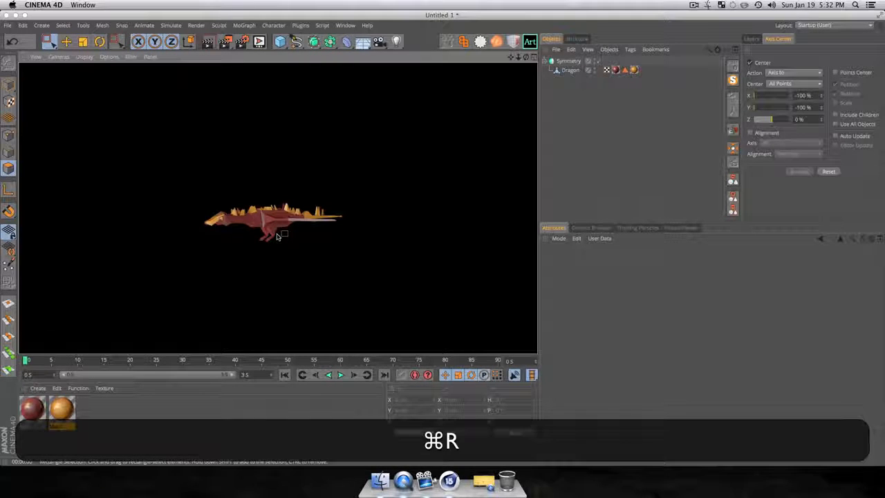
pyautogui.moveTo(277, 236); pyautogui.dragTo(318, 71)
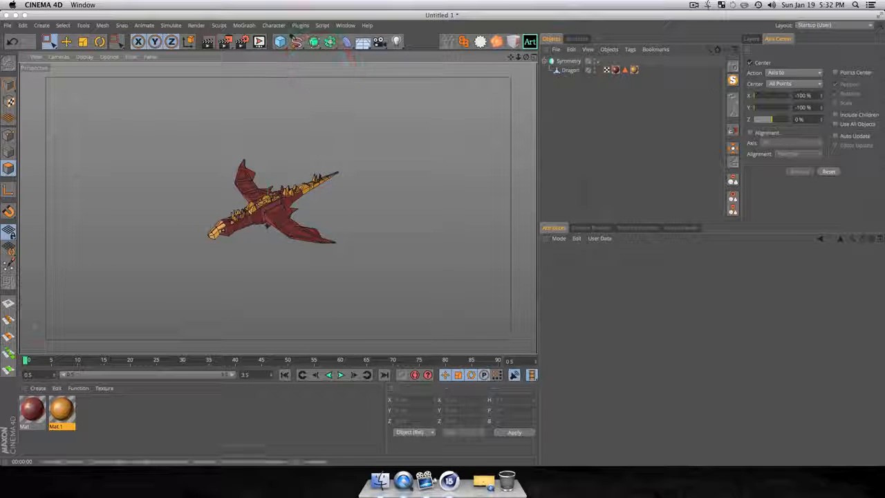
# - Make the Symmetry object editable, select it with its children, and merge them using Connect Objects + Delete
pyautogui.click(568, 108)
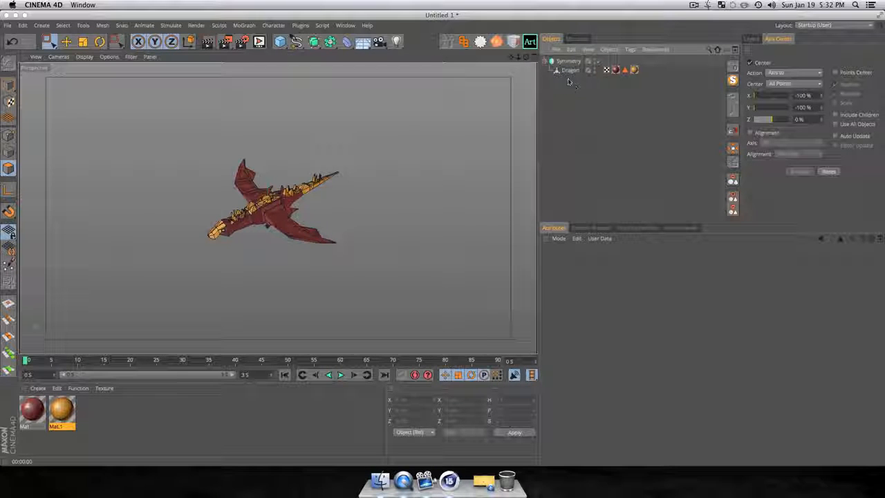
pyautogui.click(546, 62)
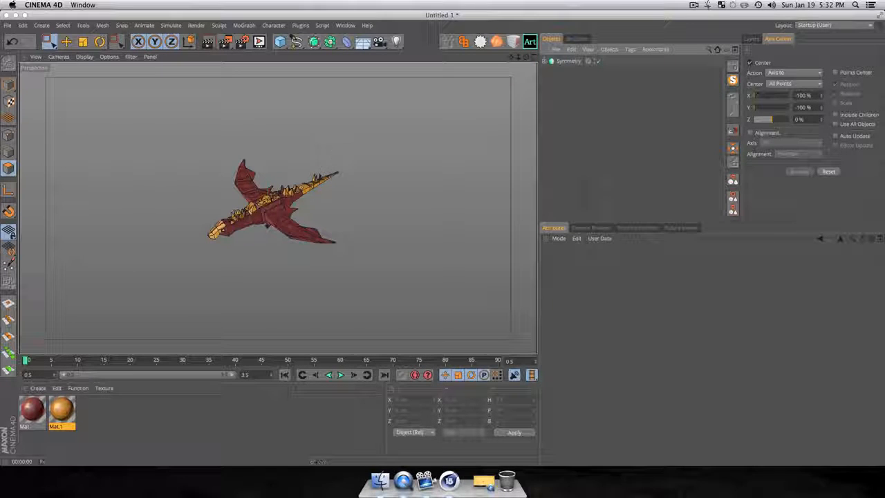
pyautogui.click(578, 61)
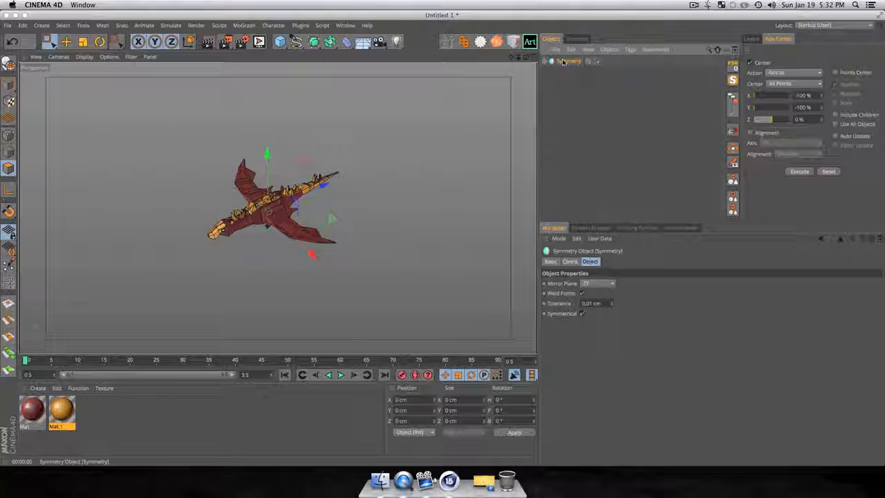
pyautogui.press('c')
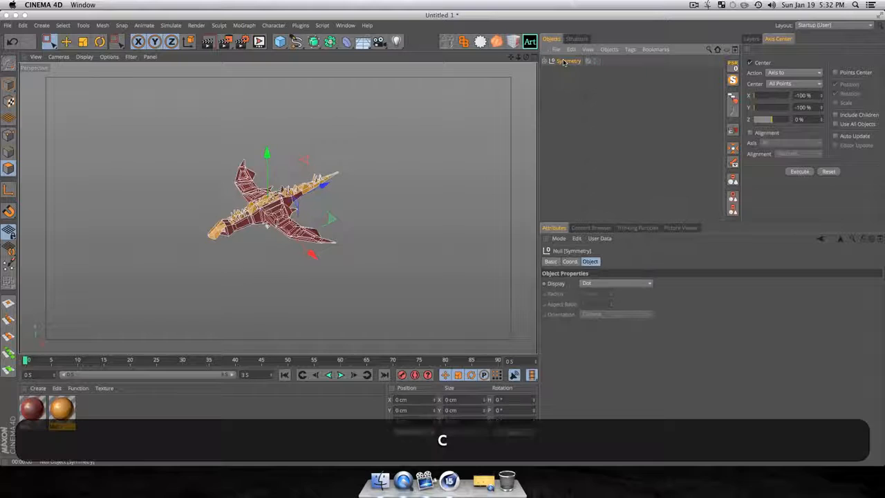
pyautogui.rightClick(563, 61)
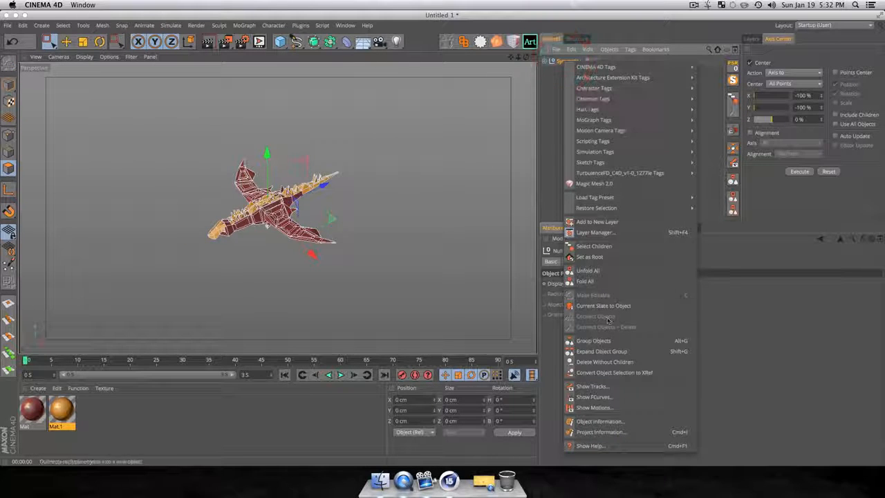
pyautogui.click(594, 247)
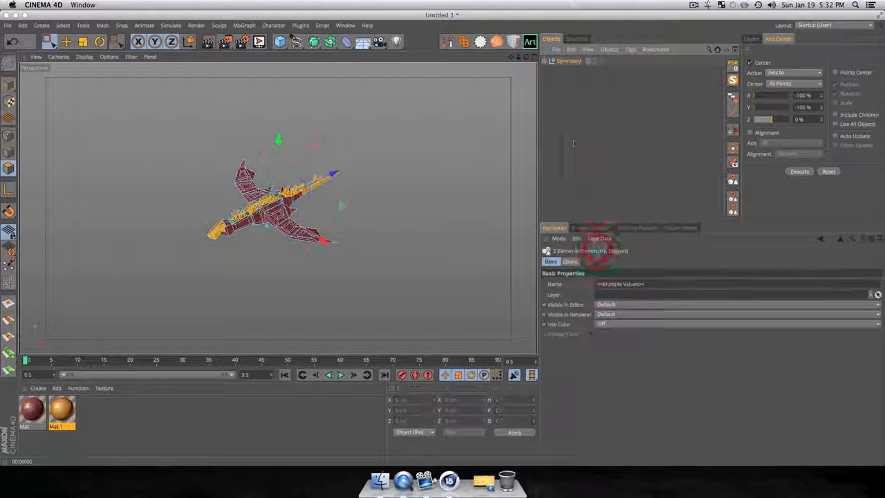
pyautogui.rightClick(573, 63)
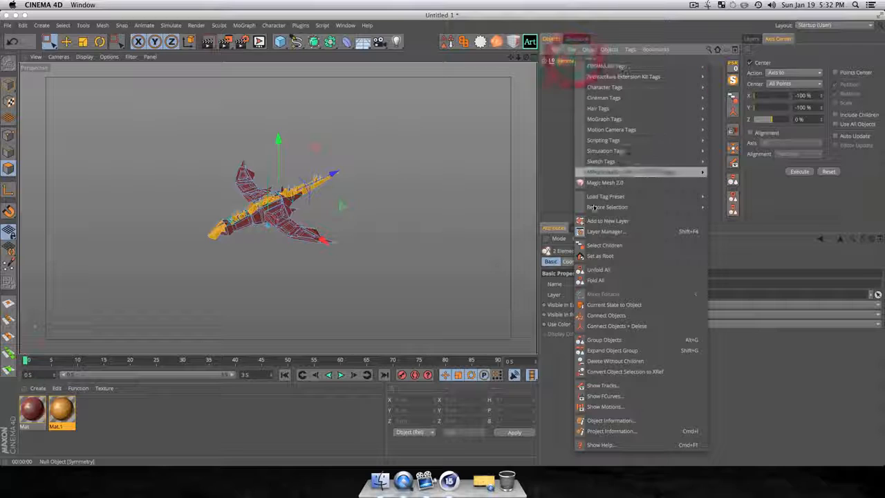
pyautogui.click(606, 326)
pyautogui.click(586, 118)
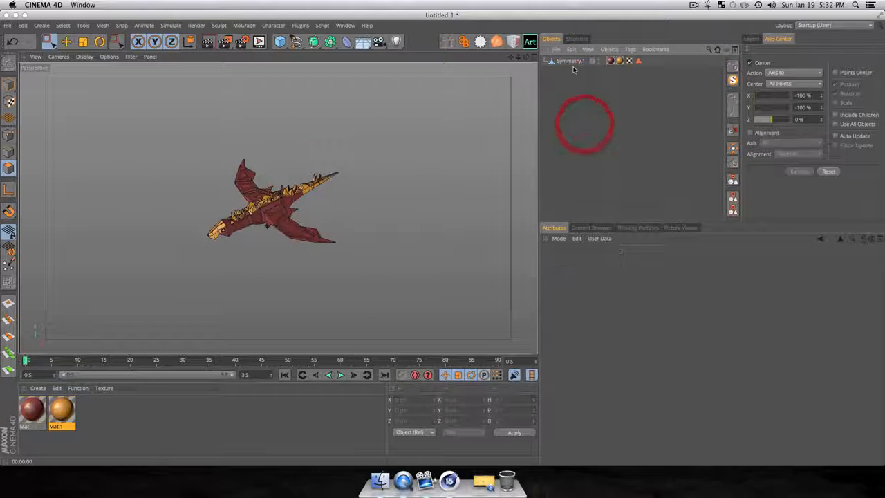
# - Rename the merged polygon object as DRAGON and deselect it
pyautogui.click(572, 63)
pyautogui.write('DRA')
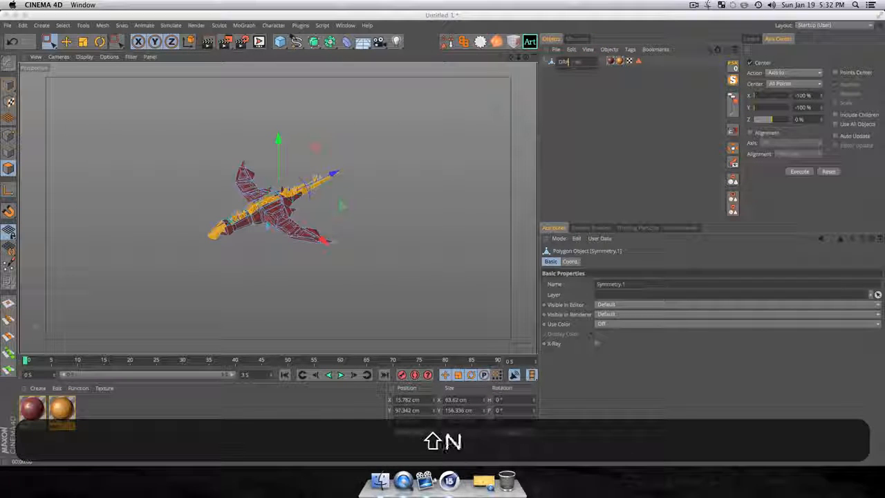
pyautogui.write('GON')
pyautogui.press('Return')
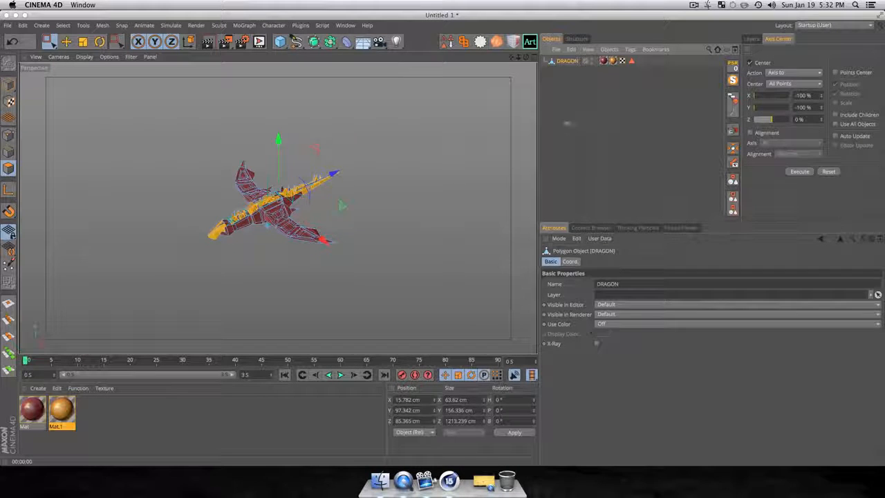
pyautogui.click(566, 123)
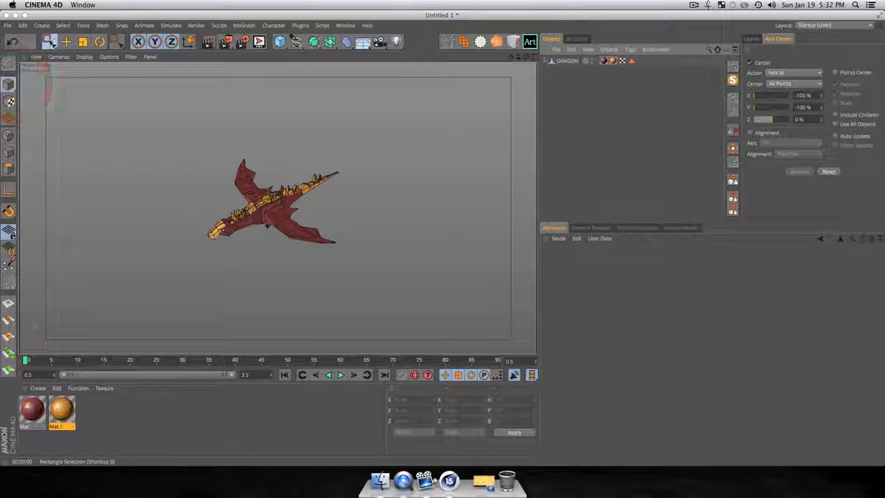
# - Activate the Joint Tool in the top view of the dragon and enable snapping
pyautogui.moveTo(48, 42); pyautogui.dragTo(79, 67)
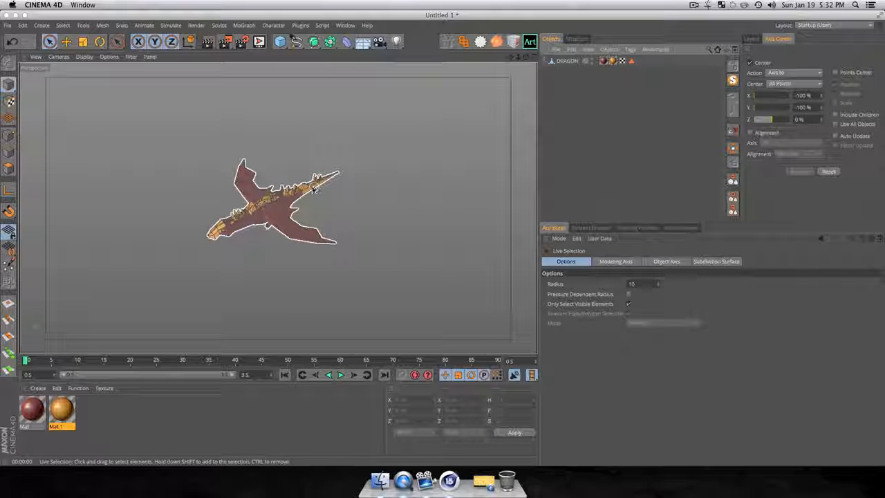
pyautogui.press('F2')
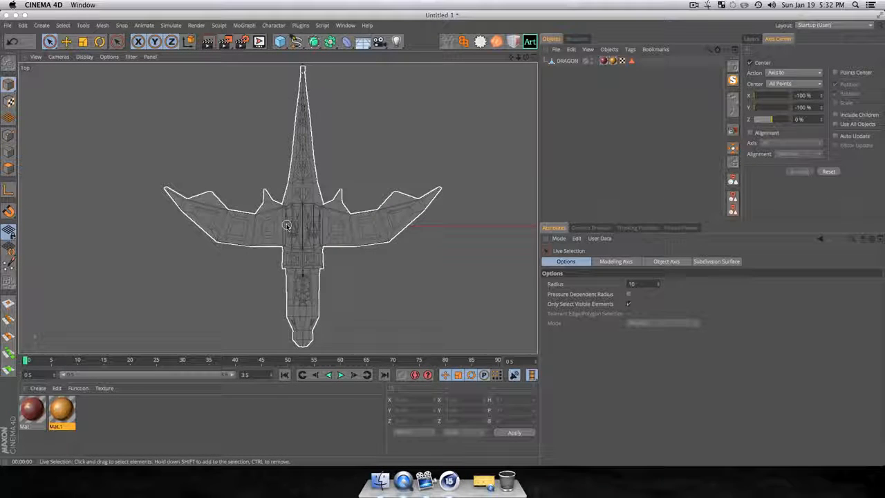
pyautogui.scroll(-3, 286, 226)
pyautogui.press('1')
pyautogui.moveTo(286, 226); pyautogui.dragTo(283, 209)
pyautogui.press('2')
pyautogui.press('1')
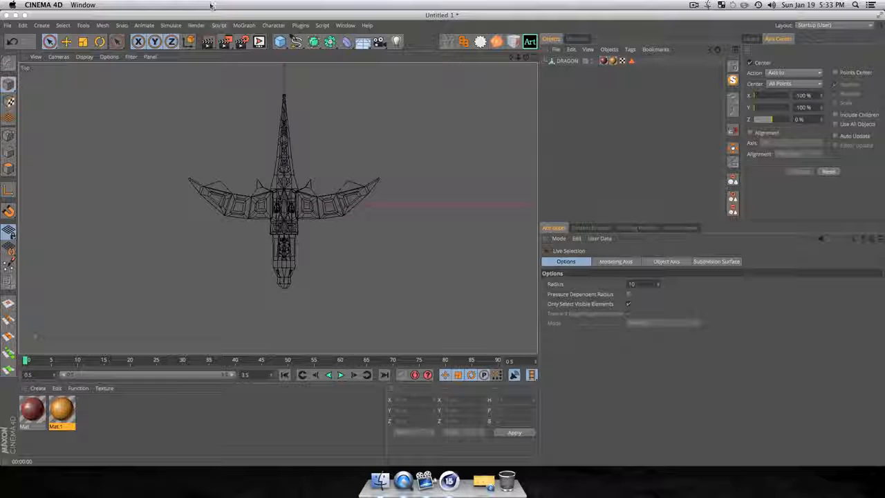
pyautogui.click(272, 25)
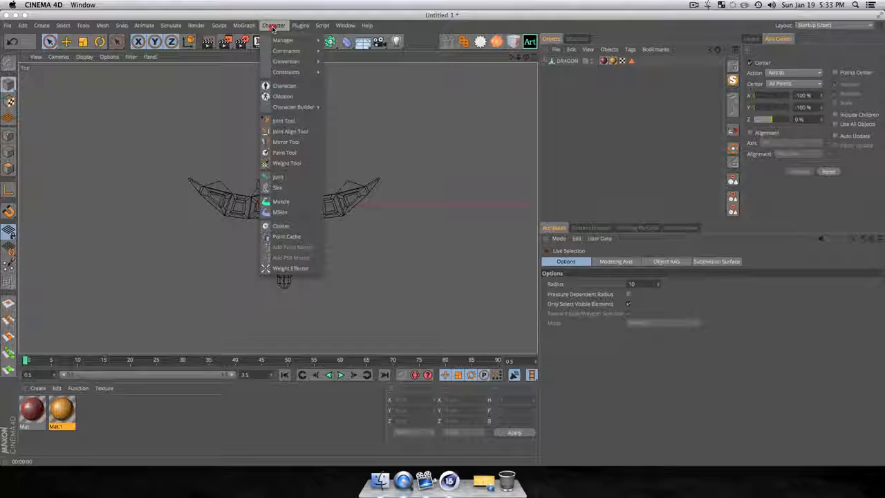
pyautogui.keyDown('super'); pyautogui.click(295, 121); pyautogui.keyUp('super')
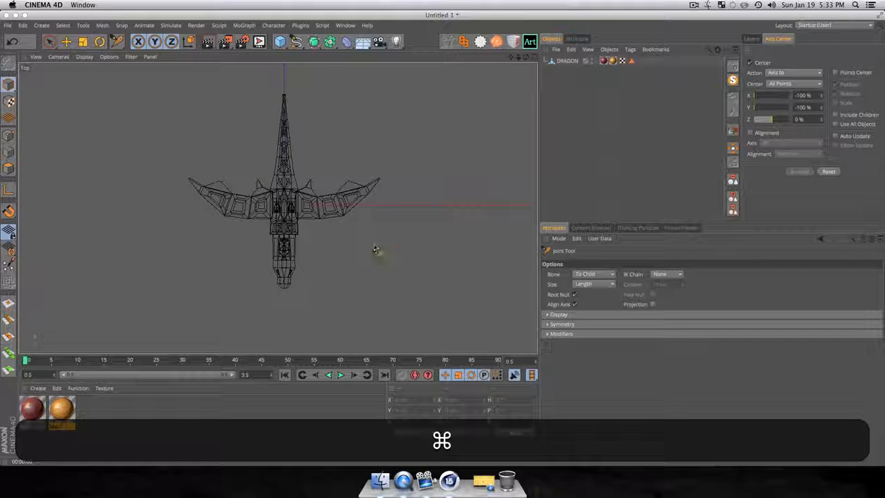
pyautogui.press('p')
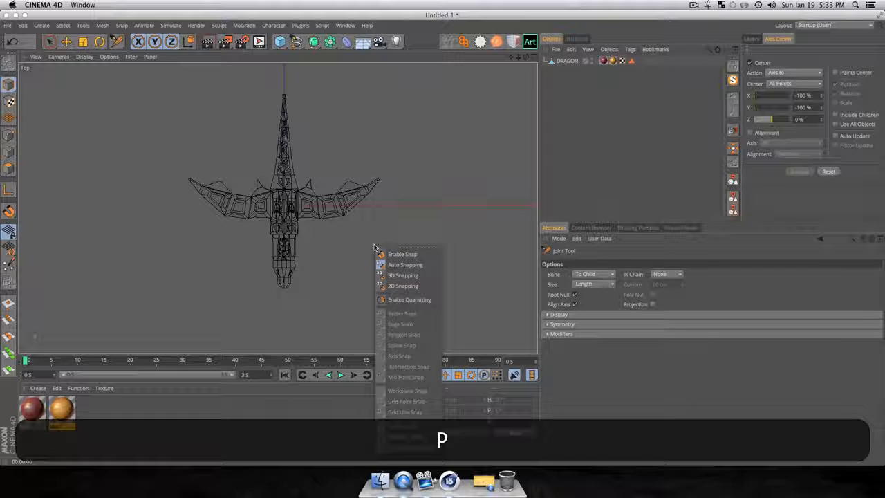
pyautogui.click(401, 255)
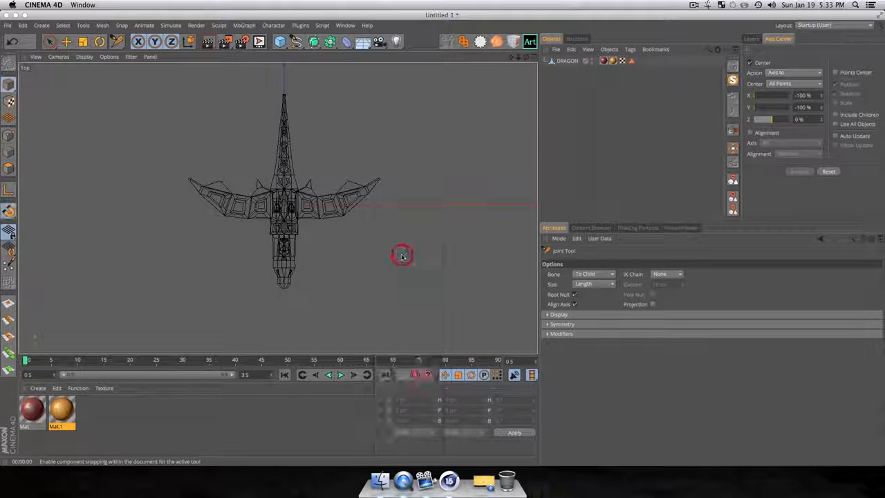
# - Place the first three joints of a chain at the snout tip, the back of the head and the neck base
pyautogui.scroll(3, 289, 298)
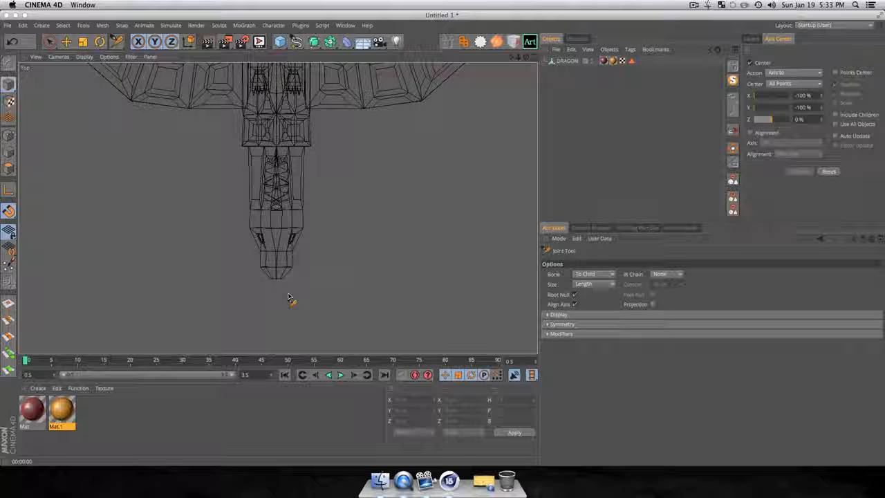
pyautogui.press('super')
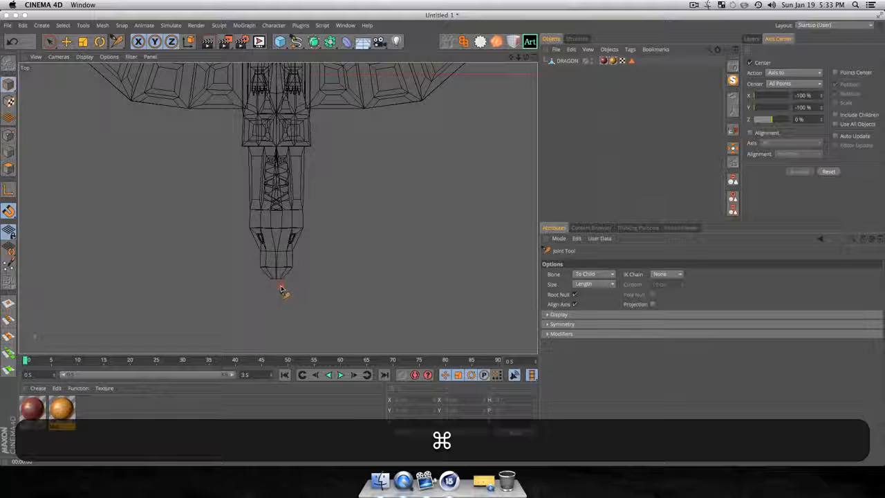
pyautogui.keyDown('super'); pyautogui.click(276, 280); pyautogui.keyUp('super')
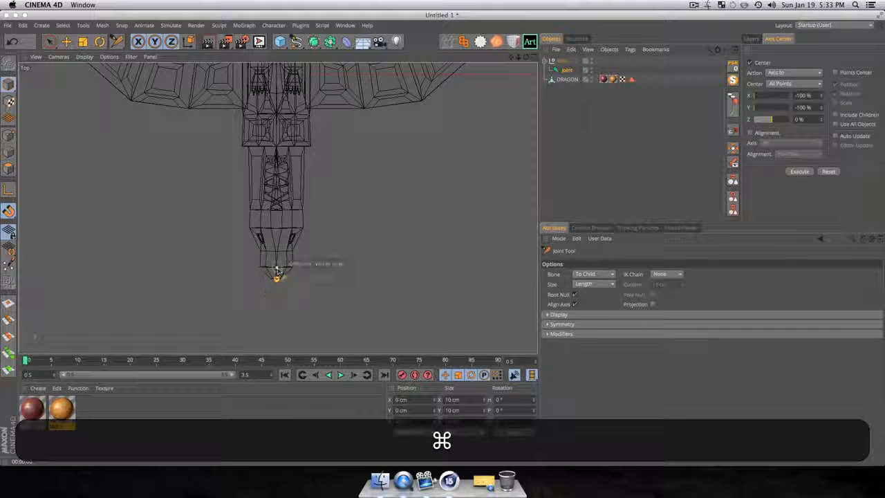
pyautogui.keyDown('super'); pyautogui.click(281, 228); pyautogui.keyUp('super')
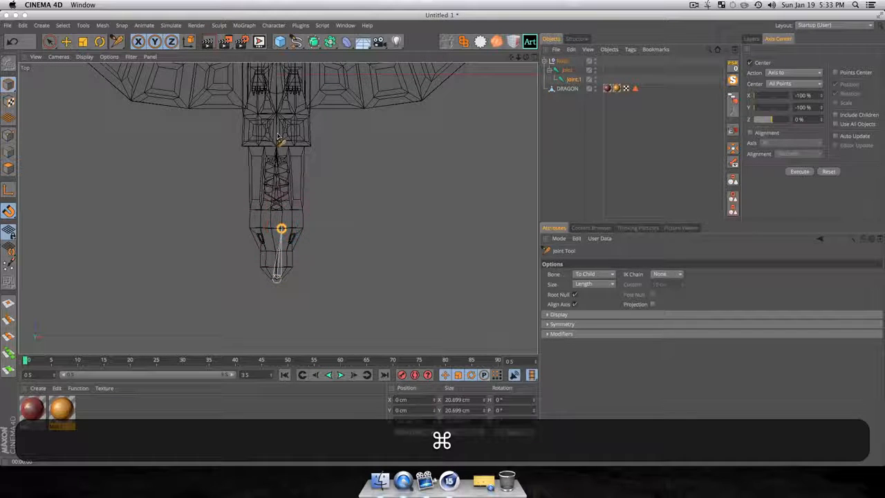
pyautogui.keyDown('super'); pyautogui.click(276, 148); pyautogui.keyUp('super')
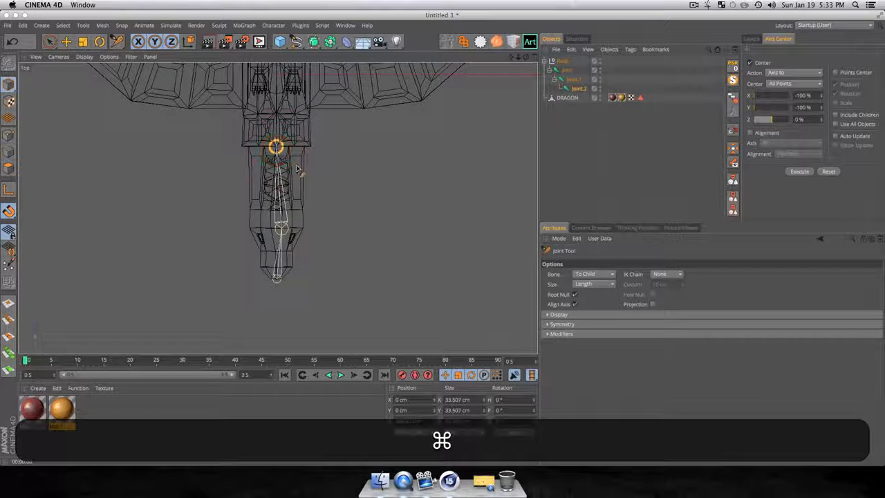
# - Continue the joint chain with four joints along the body's centerline from the front of the torso to its rear edge
pyautogui.press('1')
pyautogui.moveTo(304, 165); pyautogui.dragTo(317, 311)
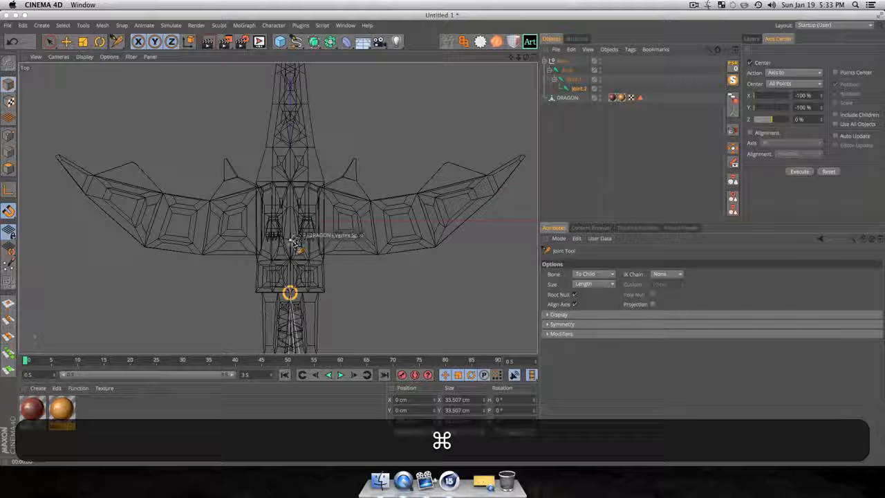
pyautogui.keyDown('super'); pyautogui.click(290, 257); pyautogui.keyUp('super')
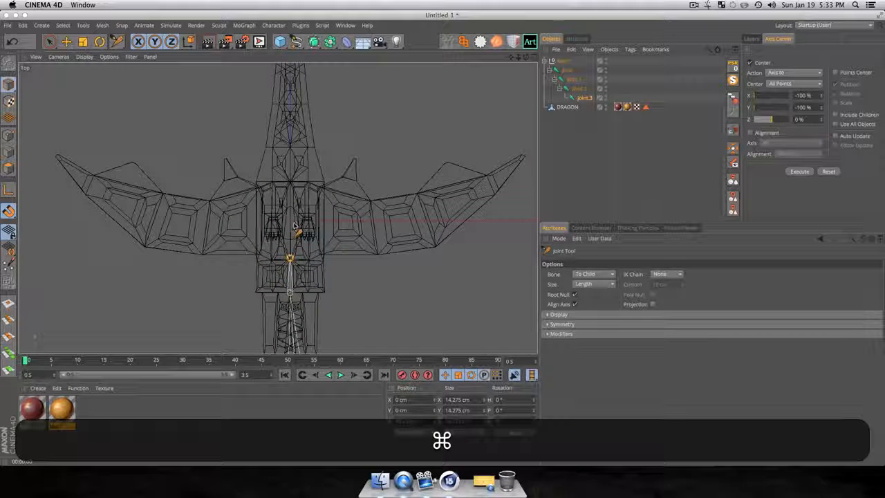
pyautogui.keyDown('super'); pyautogui.click(289, 238); pyautogui.keyUp('super')
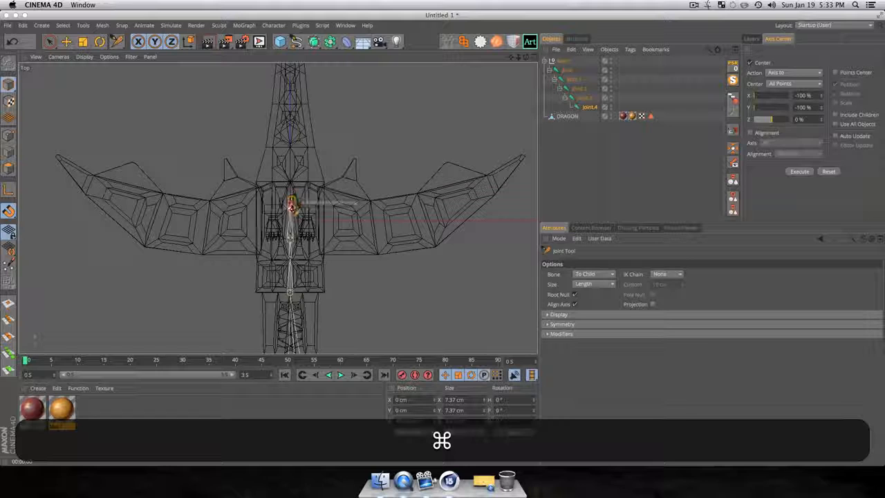
pyautogui.keyDown('super'); pyautogui.click(290, 205); pyautogui.keyUp('super')
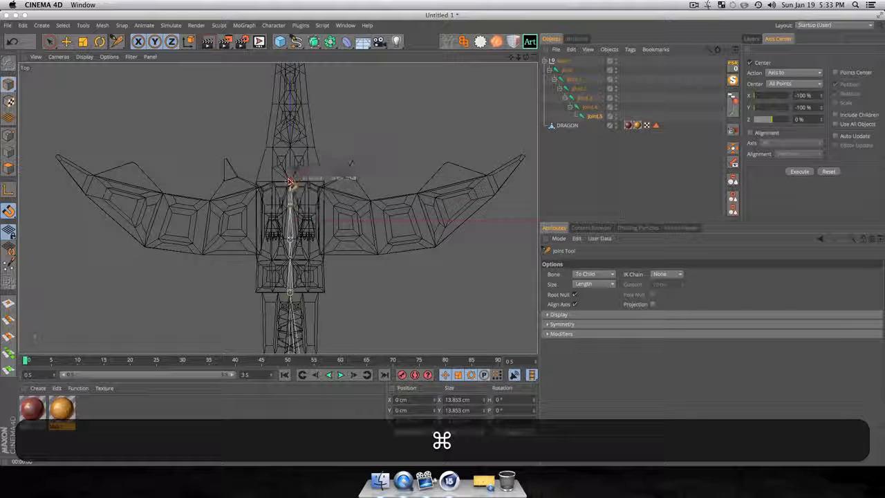
pyautogui.keyDown('super'); pyautogui.click(290, 182); pyautogui.keyUp('super')
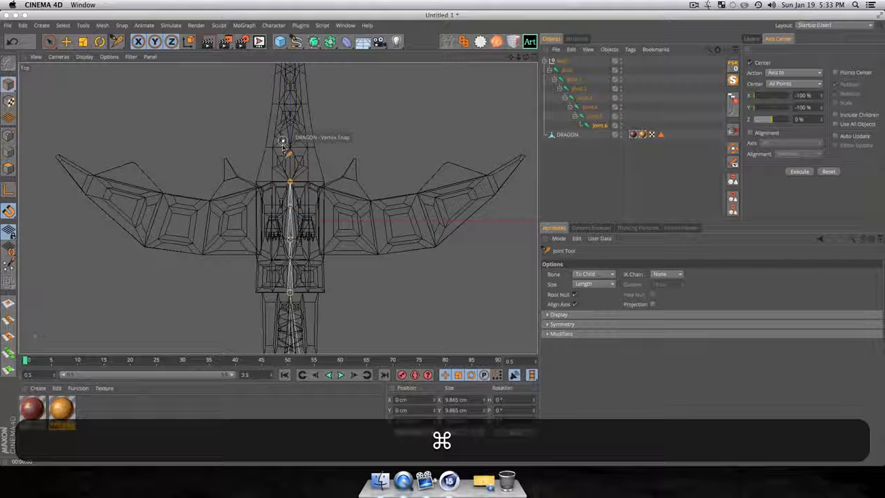
# - Extend the joint chain with two joints snapped to the centerline at the base of the tail, and undo the stray extra joint
pyautogui.keyDown('super'); pyautogui.click(290, 147); pyautogui.keyUp('super')
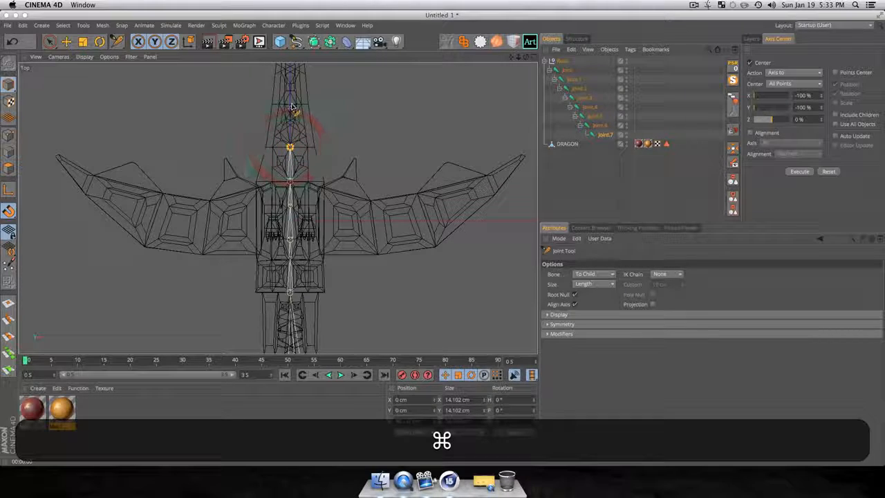
pyautogui.keyDown('super'); pyautogui.click(291, 120); pyautogui.keyUp('super')
pyautogui.scroll(6, 291, 120)
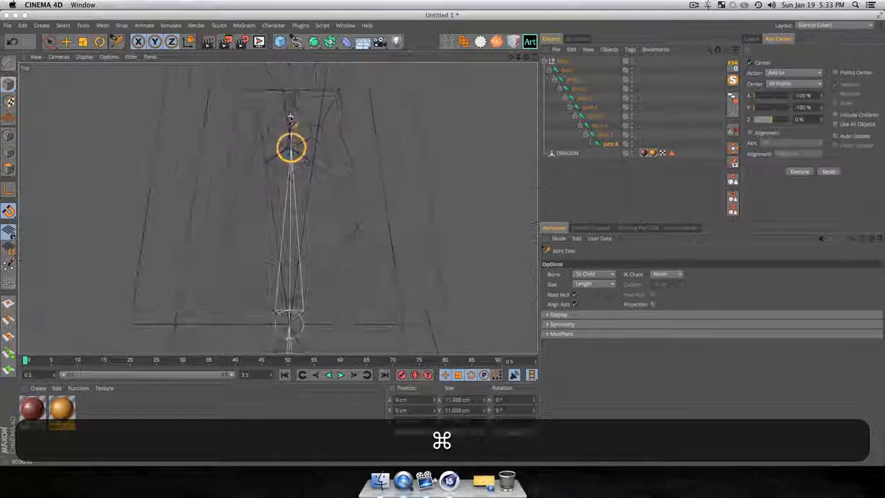
pyautogui.scroll(-8, 289, 119)
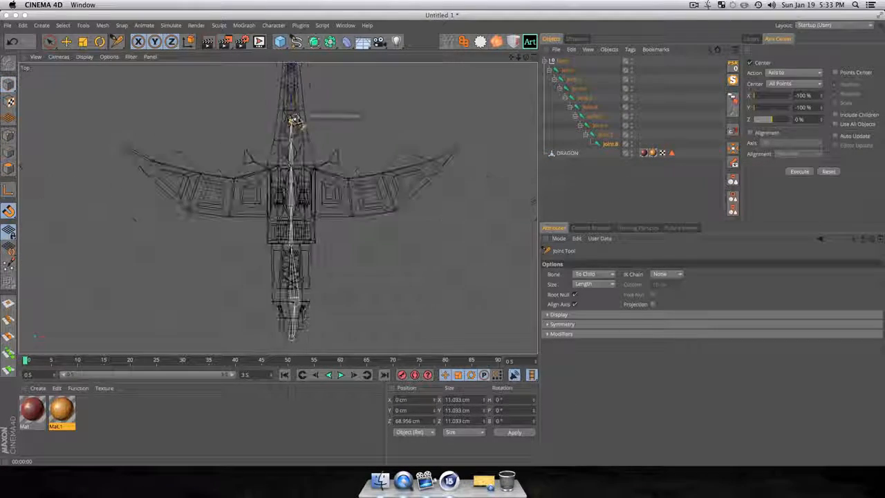
pyautogui.press('super+i')
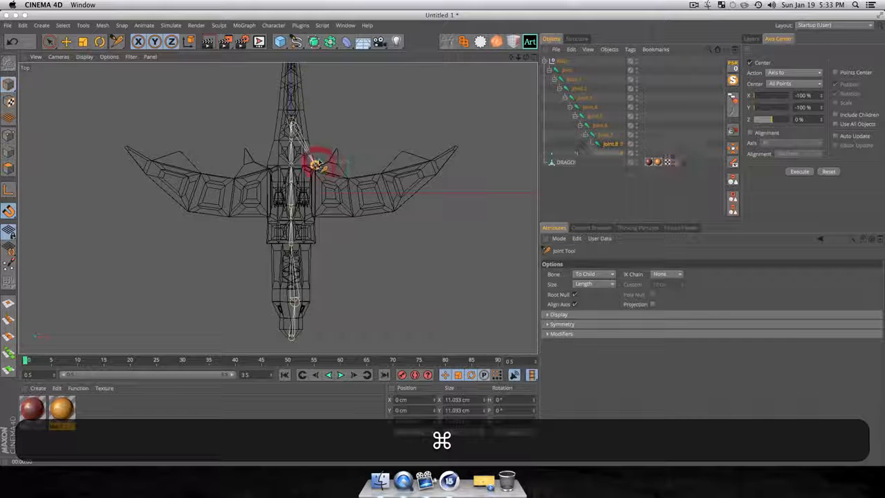
pyautogui.press('super+z')
# - Continue the joint chain with three joints along the centerline of the tail's middle section
pyautogui.press('1')
pyautogui.moveTo(327, 102); pyautogui.dragTo(292, 249)
pyautogui.scroll(4, 261, 250)
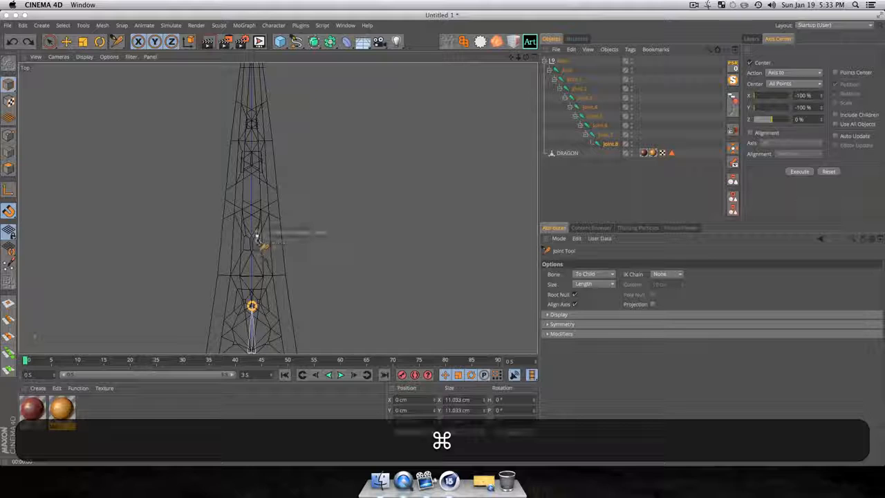
pyautogui.keyDown('super'); pyautogui.click(250, 249); pyautogui.keyUp('super')
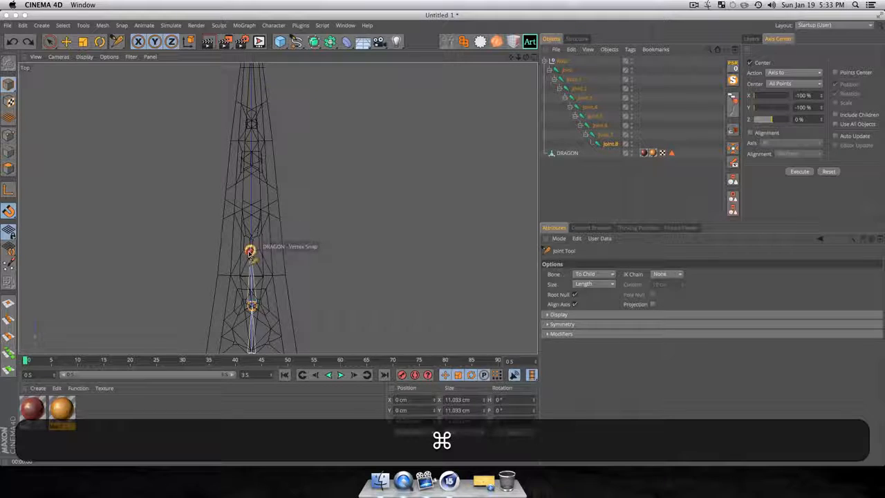
pyautogui.keyDown('super'); pyautogui.click(252, 205); pyautogui.keyUp('super')
pyautogui.press('super+z')
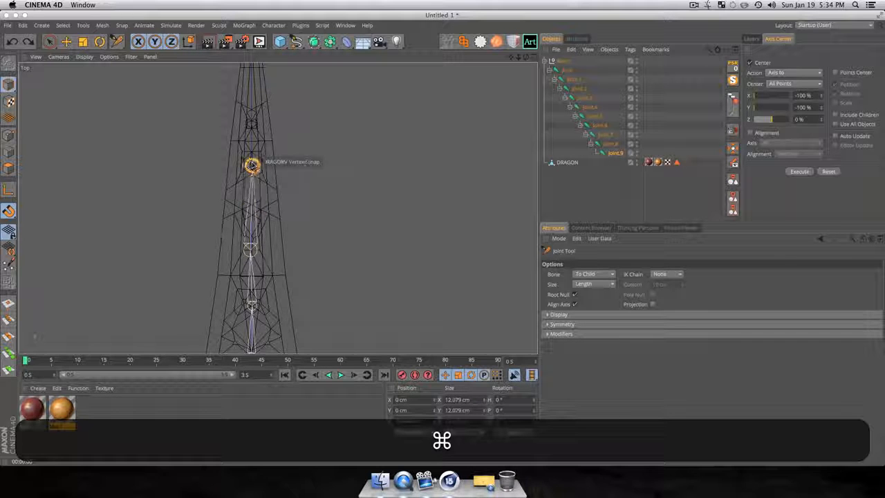
pyautogui.keyDown('super'); pyautogui.moveTo(251, 164); pyautogui.dragTo(250, 121); pyautogui.keyUp('super')
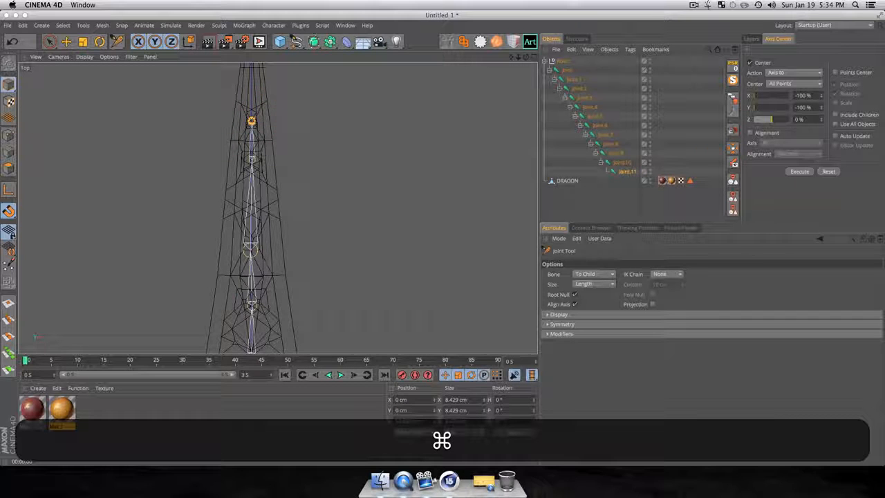
# - Finish the joint chain with two more joints, the last one snapped to the tail tip
pyautogui.scroll(-5, 279, 207)
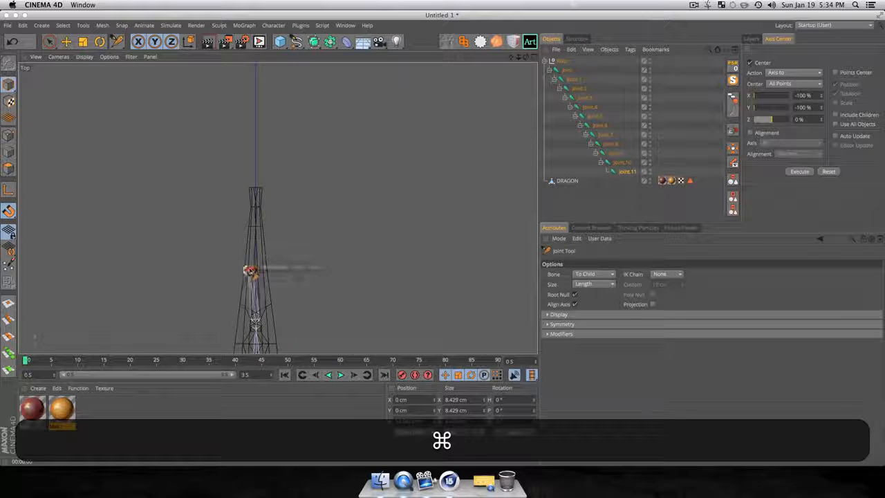
pyautogui.keyDown('super'); pyautogui.moveTo(253, 271); pyautogui.dragTo(256, 188); pyautogui.keyUp('super')
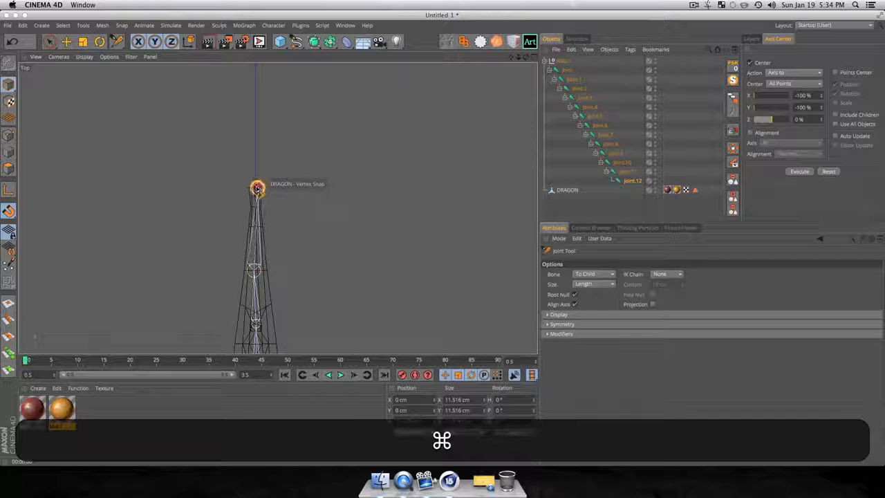
pyautogui.keyDown('super'); pyautogui.click(257, 188); pyautogui.keyUp('super')
pyautogui.scroll(-8, 264, 209)
pyautogui.scroll(4, 265, 210)
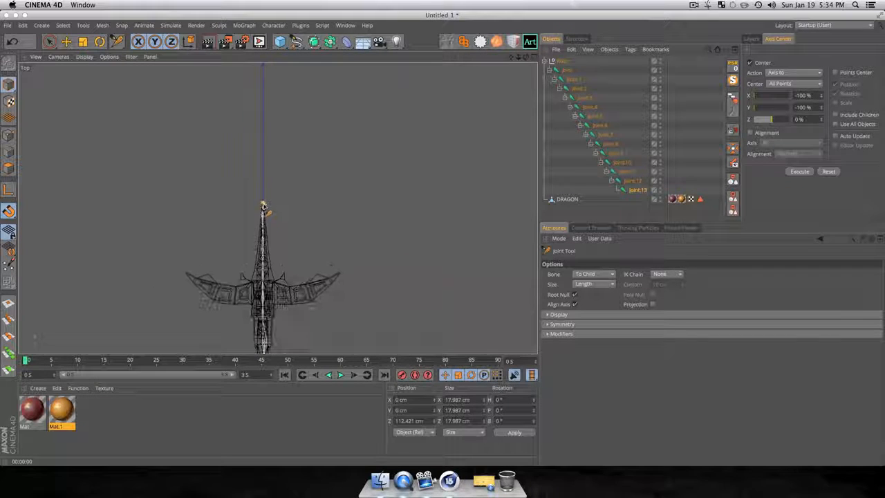
# - Examine how the joint chain lines up with the dragon's body in the perspective and side views
pyautogui.press('F1')
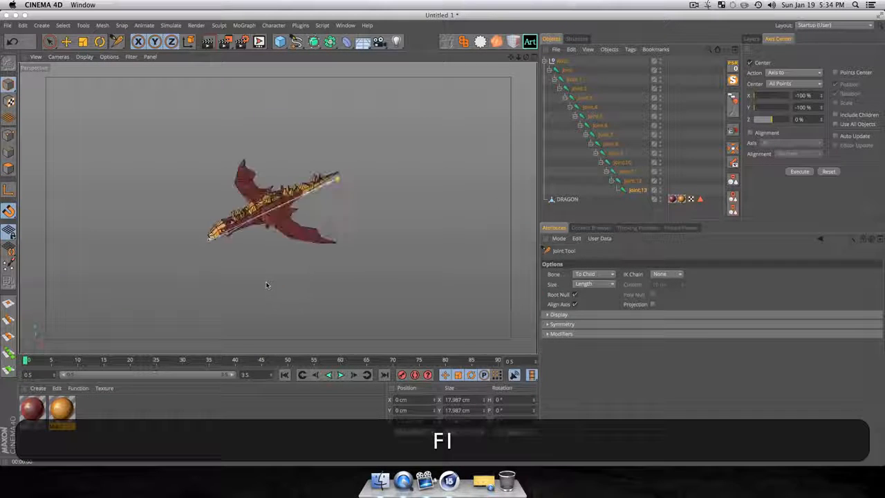
pyautogui.scroll(3, 294, 216)
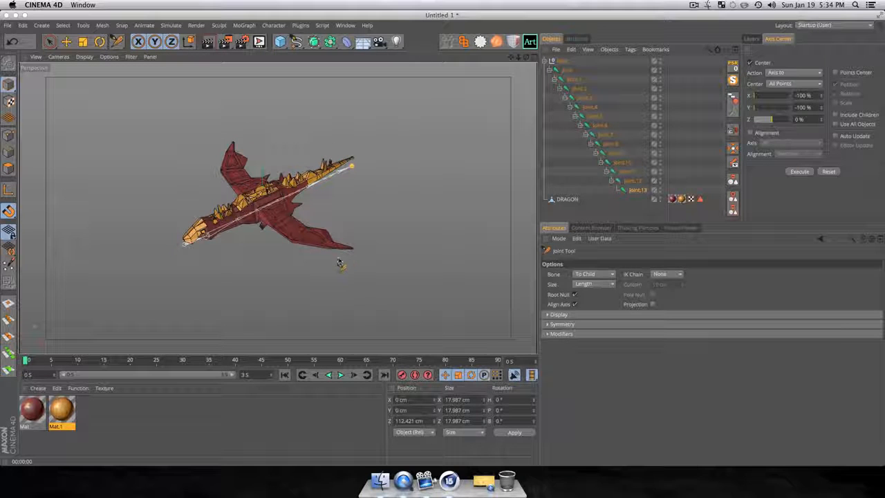
pyautogui.press('F2')
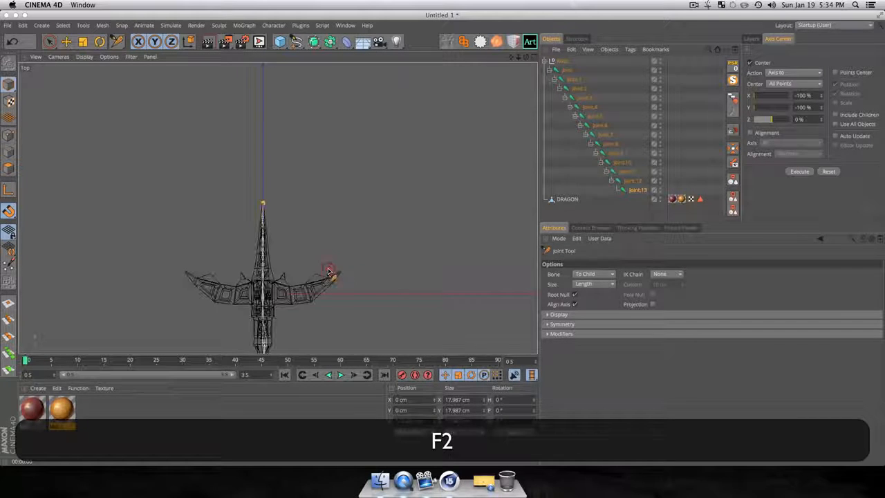
pyautogui.press('F1')
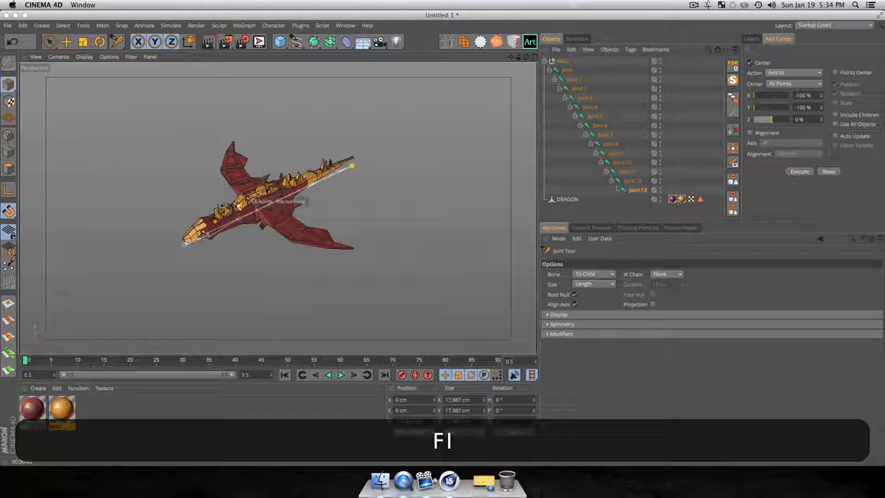
pyautogui.scroll(3, 220, 210)
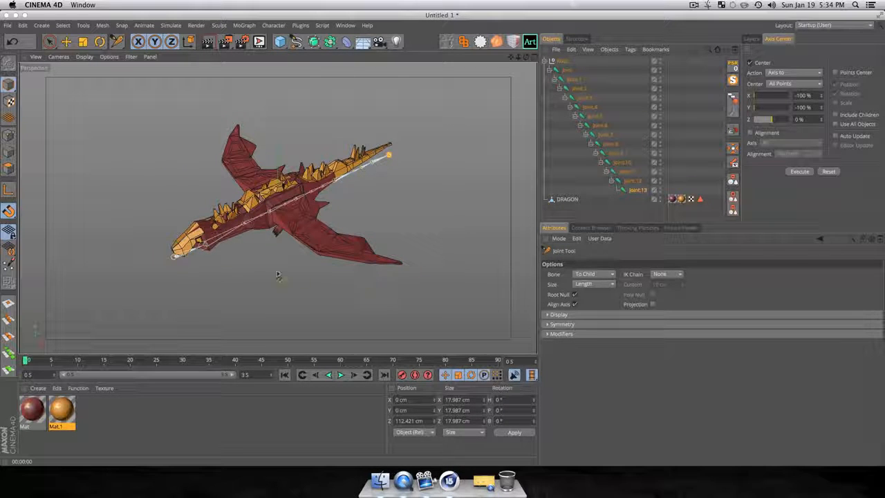
pyautogui.press('3')
pyautogui.moveTo(266, 296); pyautogui.dragTo(175, 184)
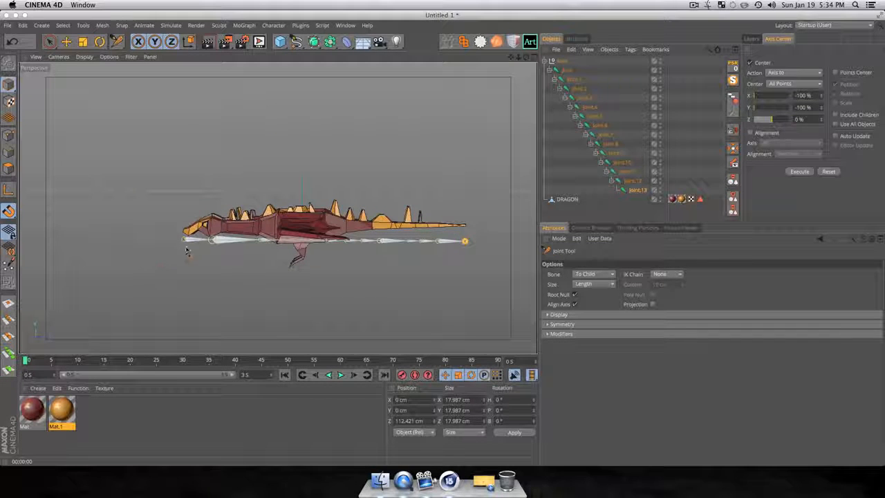
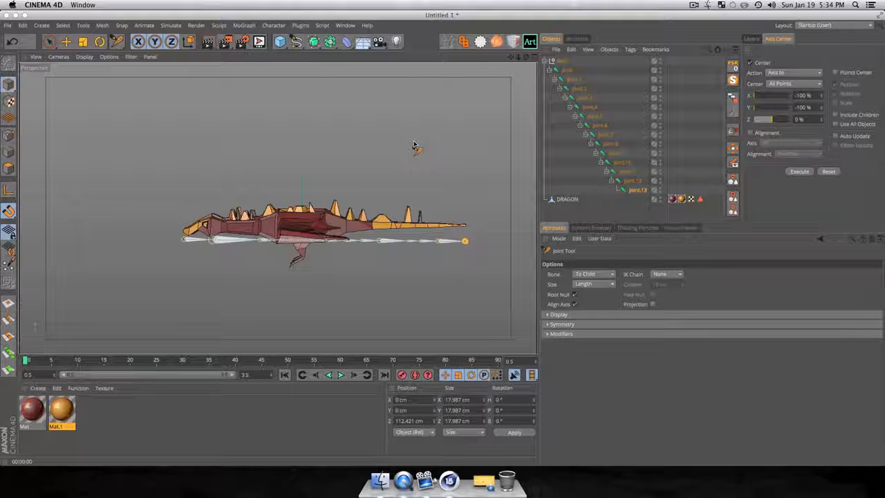
pyautogui.press('F3')
pyautogui.scroll(-2, 247, 181)
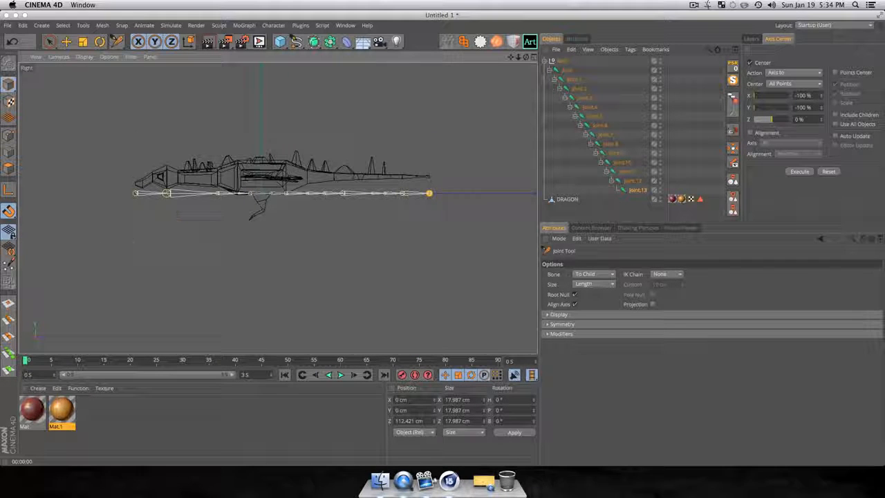
pyautogui.press('F1')
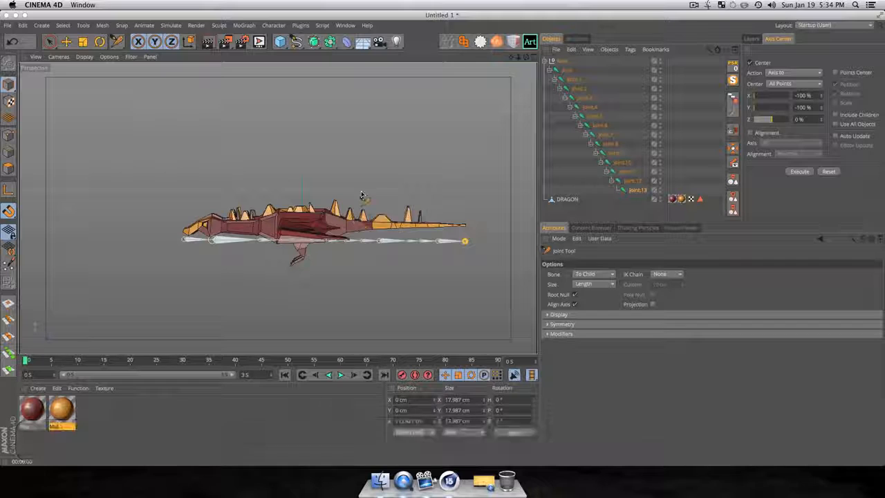
pyautogui.press('F4')
# - In the right view, raise the first joint together with the whole chain by about 45 cm to the snout tip
pyautogui.press('F3')
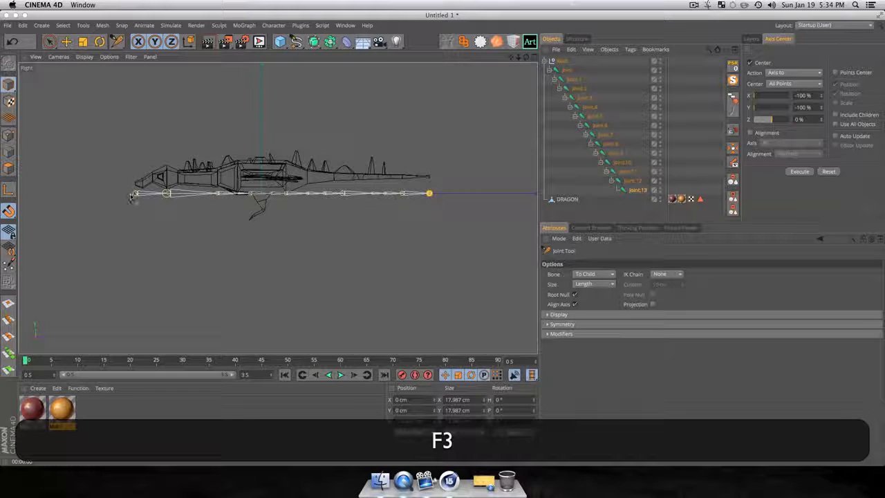
pyautogui.click(570, 71)
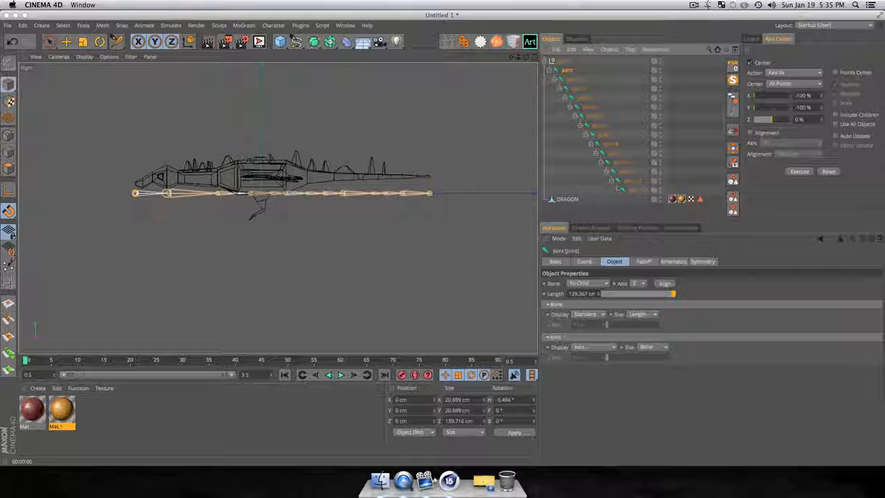
pyautogui.press('p')
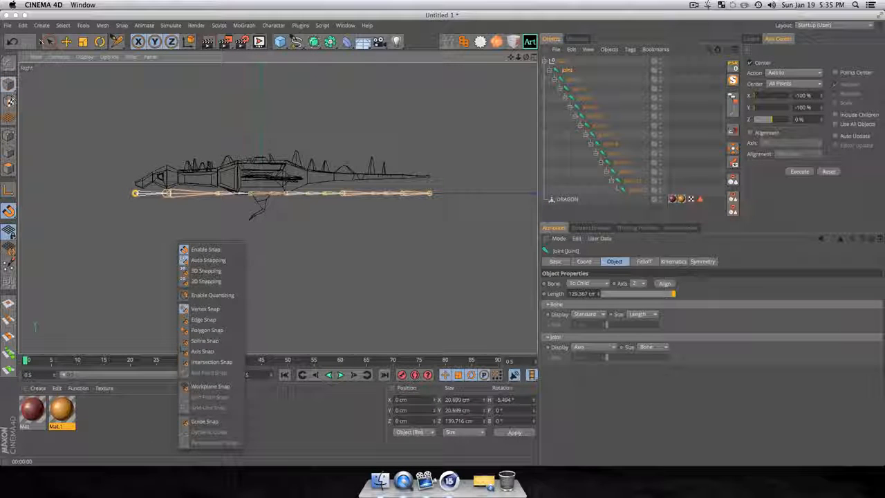
pyautogui.click(50, 41)
pyautogui.click(66, 42)
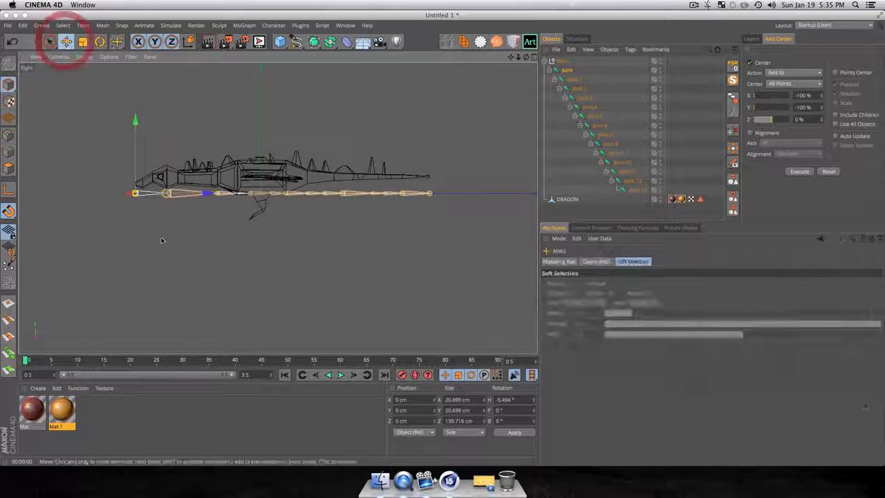
pyautogui.scroll(6, 129, 233)
pyautogui.press('1')
pyautogui.moveTo(183, 144); pyautogui.dragTo(163, 272)
pyautogui.moveTo(133, 214); pyautogui.dragTo(132, 183)
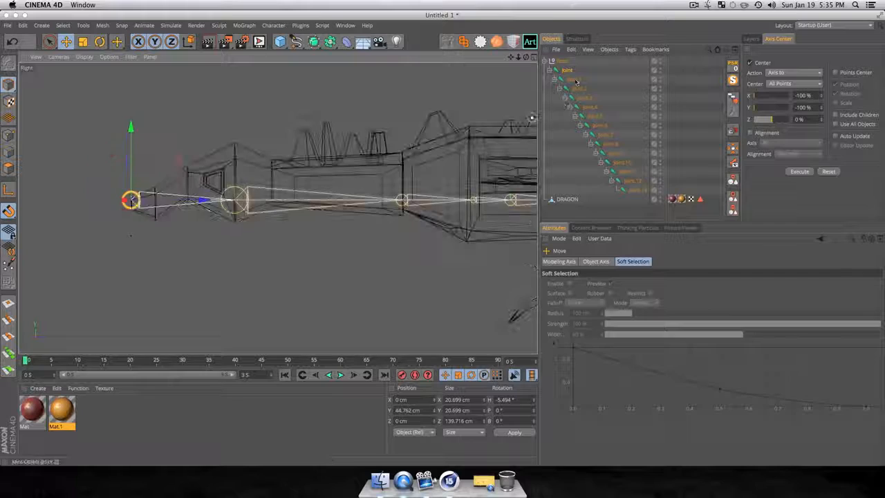
# - Raise Joint.1 about 52 cm to the upper back of the head and lower Joint.2 about 1 cm at the neck base
pyautogui.click(573, 78)
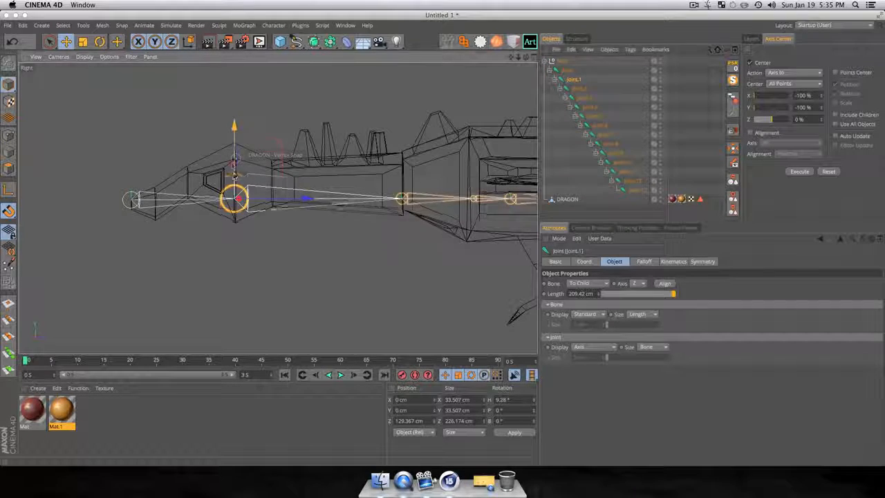
pyautogui.moveTo(234, 166); pyautogui.dragTo(232, 131)
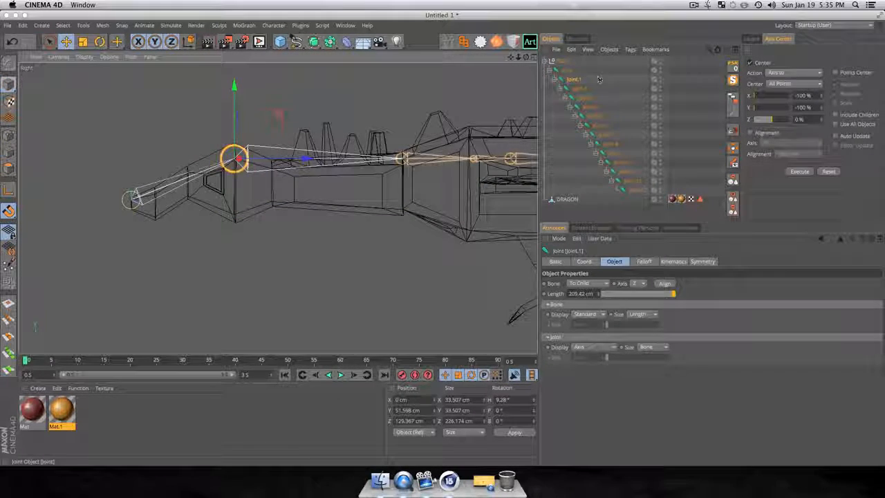
pyautogui.click(576, 89)
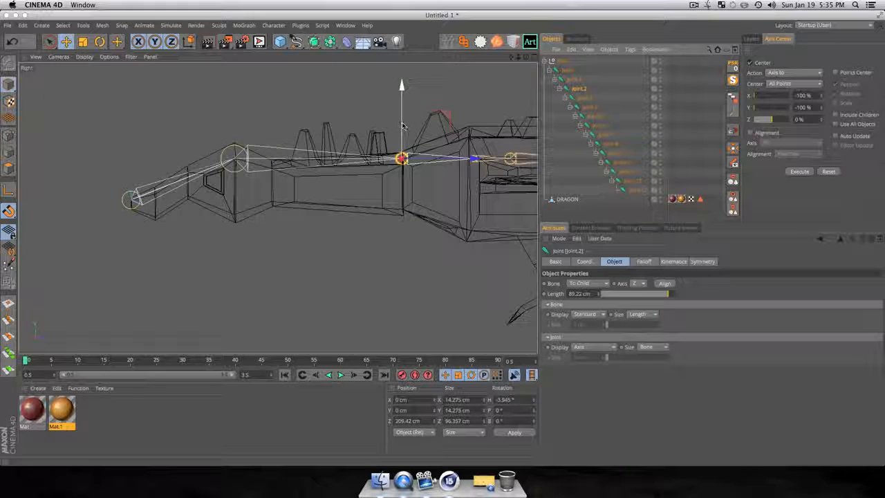
pyautogui.moveTo(402, 126); pyautogui.dragTo(398, 168)
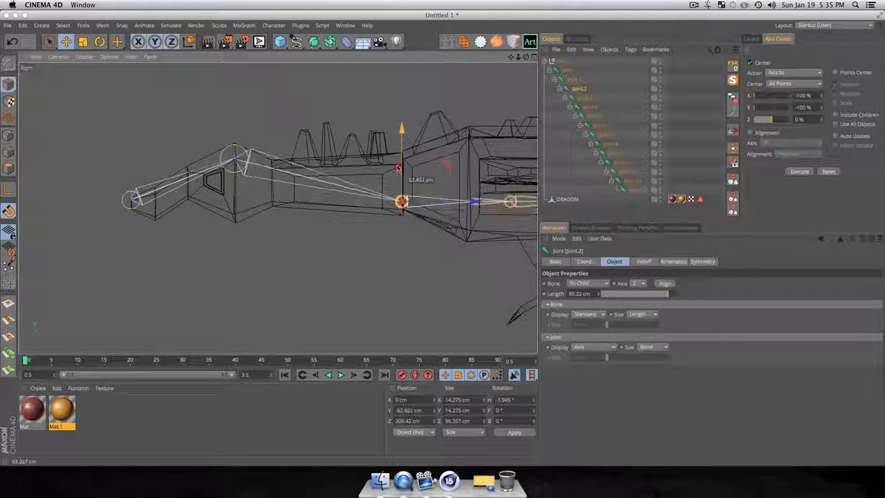
pyautogui.click(394, 128)
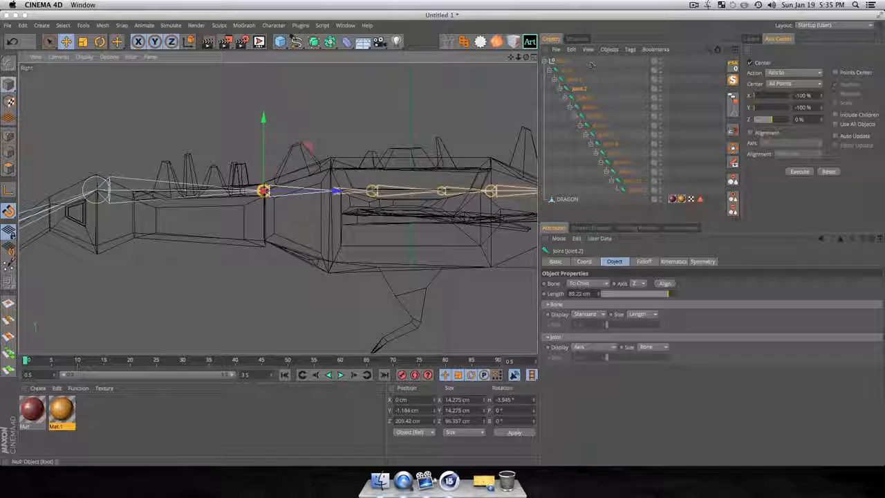
# - Raise Joint.3 to the upper front of the torso and adjust Joint.5 to a height of about 0.4 cm along the back
pyautogui.click(584, 98)
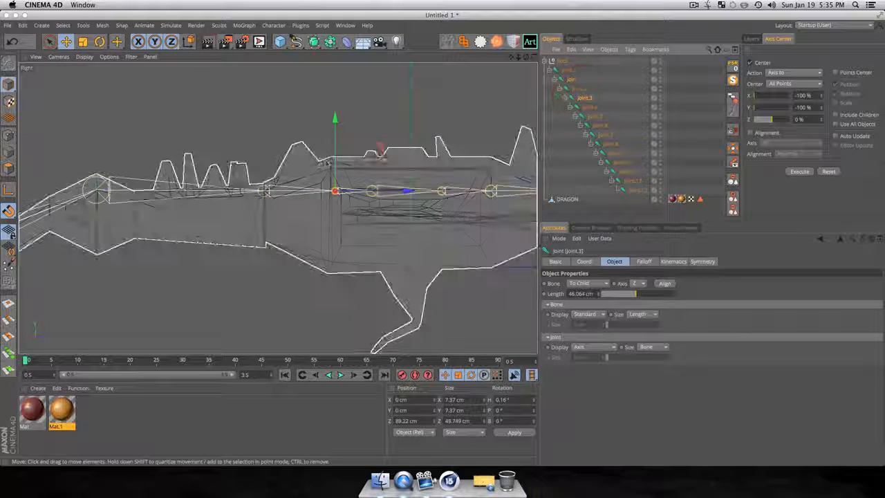
pyautogui.moveTo(335, 174); pyautogui.dragTo(333, 151)
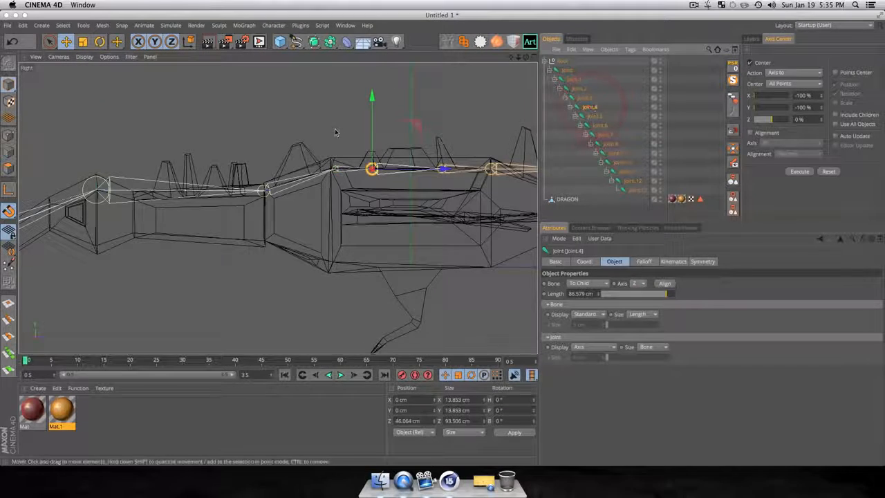
pyautogui.click(594, 114)
pyautogui.moveTo(442, 129); pyautogui.dragTo(439, 149)
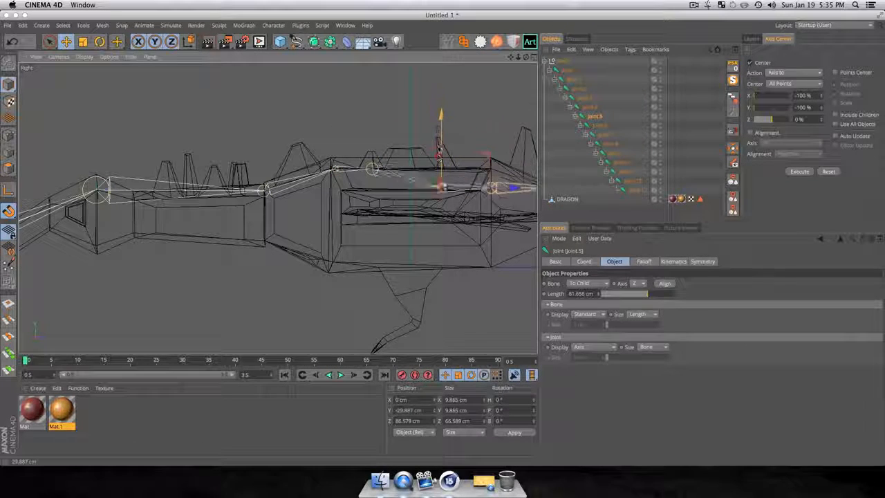
pyautogui.click(437, 123)
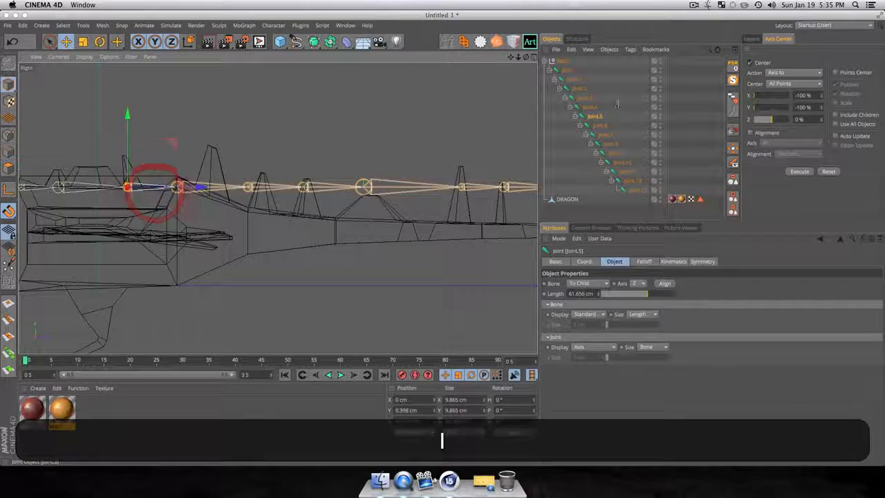
# - Lower Joint.6 to a height of about -3.6 cm at the rear of the torso and lower Joint.7 to the tail base
pyautogui.click(607, 124)
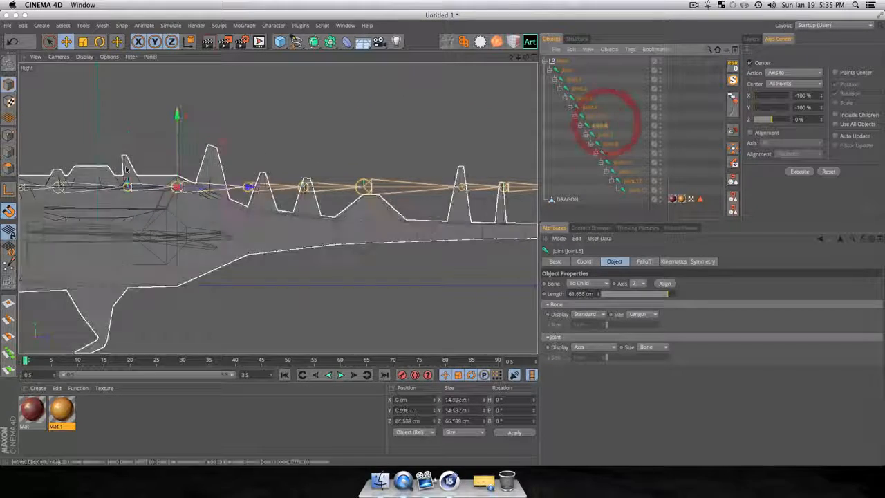
pyautogui.moveTo(179, 153); pyautogui.dragTo(179, 168)
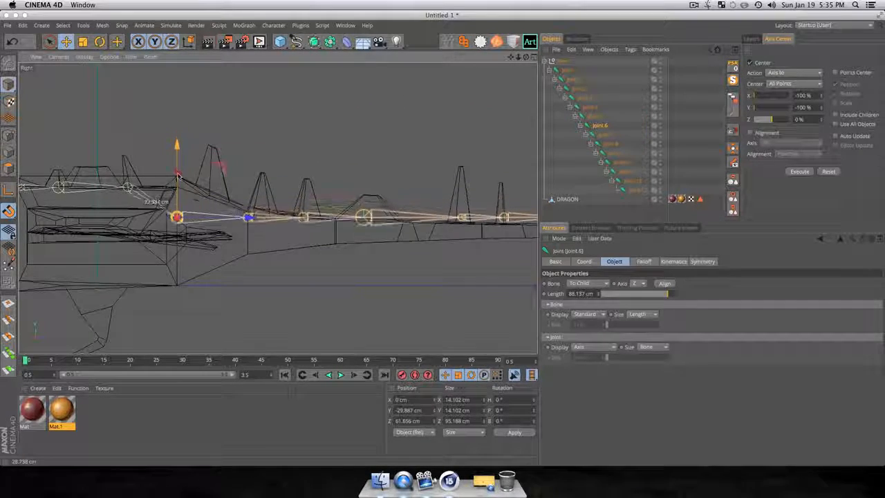
pyautogui.click(174, 149)
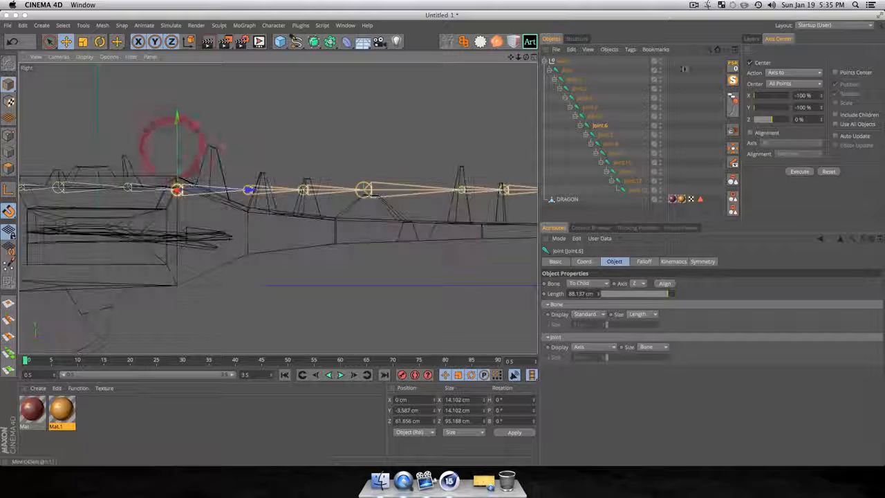
pyautogui.click(606, 135)
pyautogui.moveTo(248, 144); pyautogui.dragTo(249, 155)
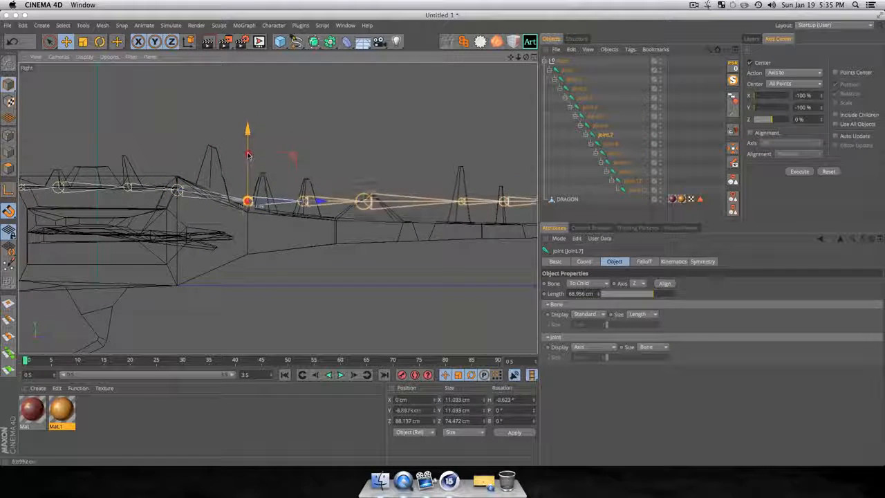
# - Lower Joint.8 about 3.9 cm and shift Joint.9 back along the tail to about Y -7.5 cm and Z 125 cm
pyautogui.click(609, 144)
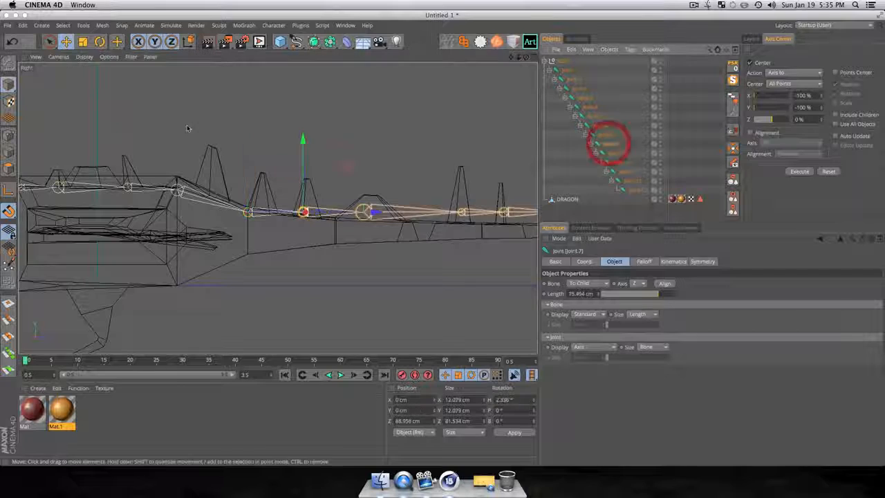
pyautogui.moveTo(301, 158); pyautogui.dragTo(302, 144)
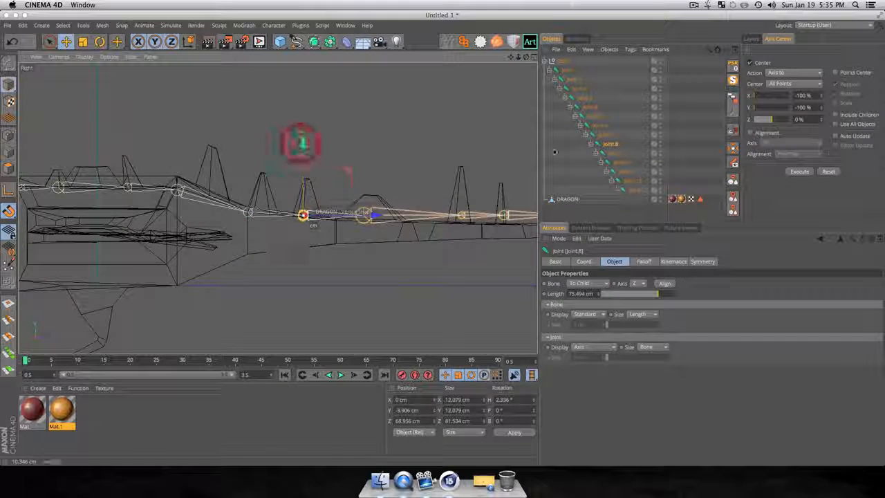
pyautogui.click(615, 151)
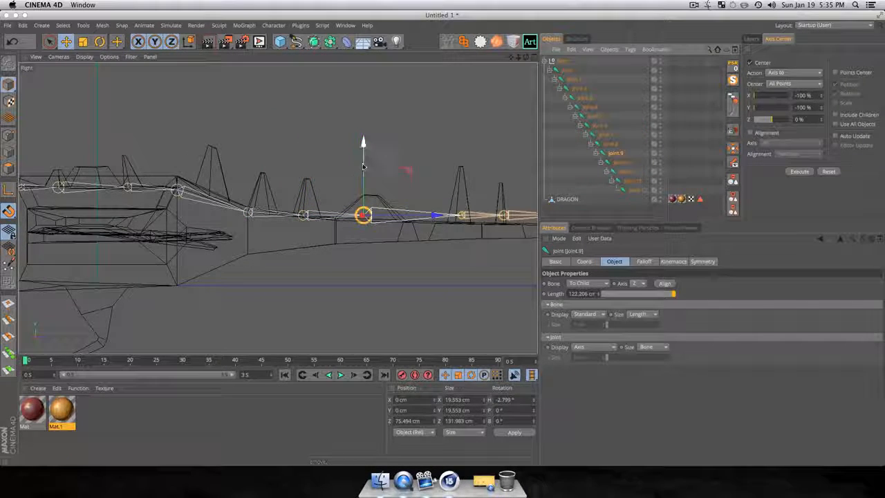
pyautogui.moveTo(363, 166)
pyautogui.mouseDown()
pyautogui.moveTo(364, 181)
pyautogui.moveTo(365, 167)
pyautogui.mouseUp()
pyautogui.moveTo(433, 228); pyautogui.dragTo(474, 223)
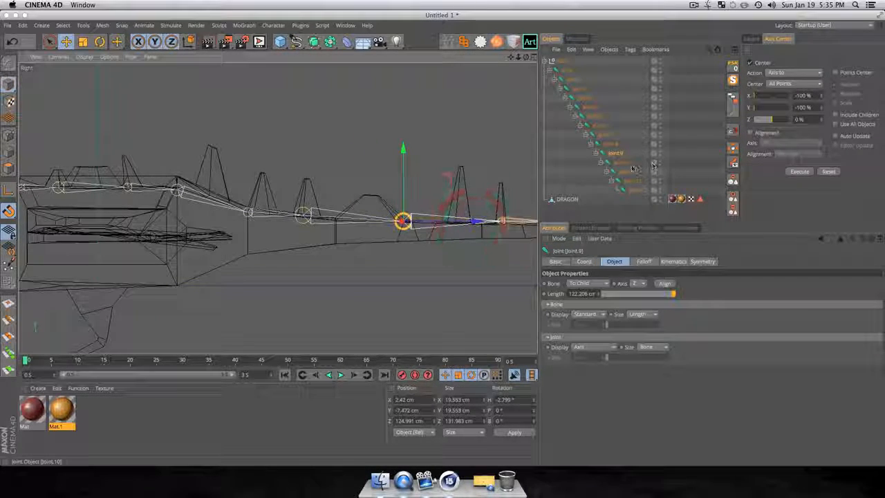
# - Move Joint.10 forward along the tail behind the tall rear spikes and lower Joint.11 to the tail's upper edge
pyautogui.click(627, 162)
pyautogui.press('1')
pyautogui.moveTo(402, 224); pyautogui.dragTo(254, 212)
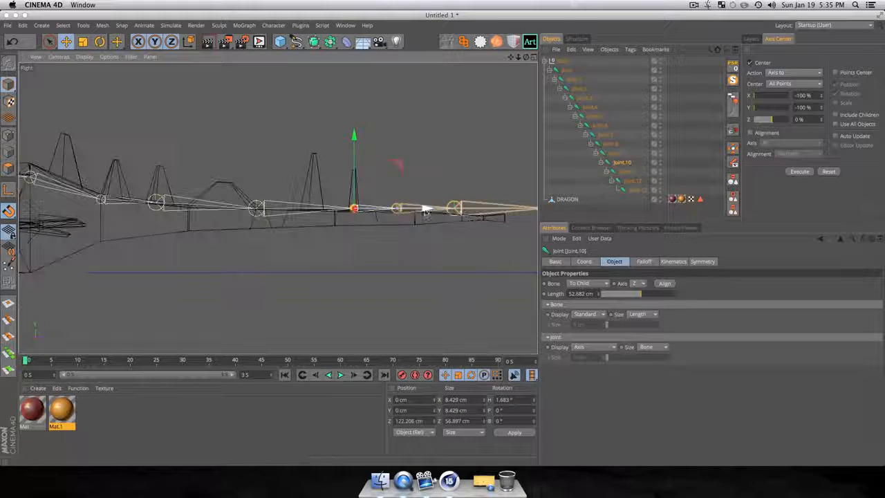
pyautogui.moveTo(426, 204); pyautogui.dragTo(408, 207)
pyautogui.moveTo(336, 135); pyautogui.dragTo(376, 144)
pyautogui.click(626, 171)
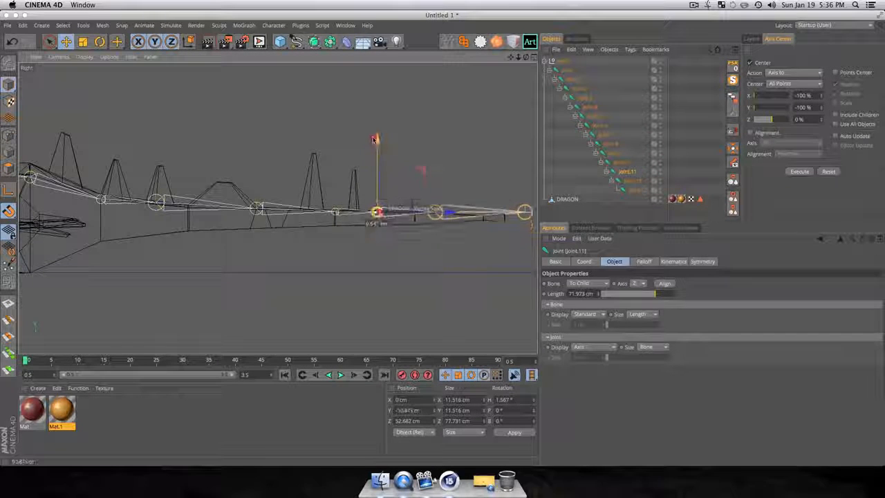
pyautogui.click(373, 139)
# - Lower Joint.12 about 1.7 cm and move it about 32 cm forward along the rear part of the tail
pyautogui.click(631, 181)
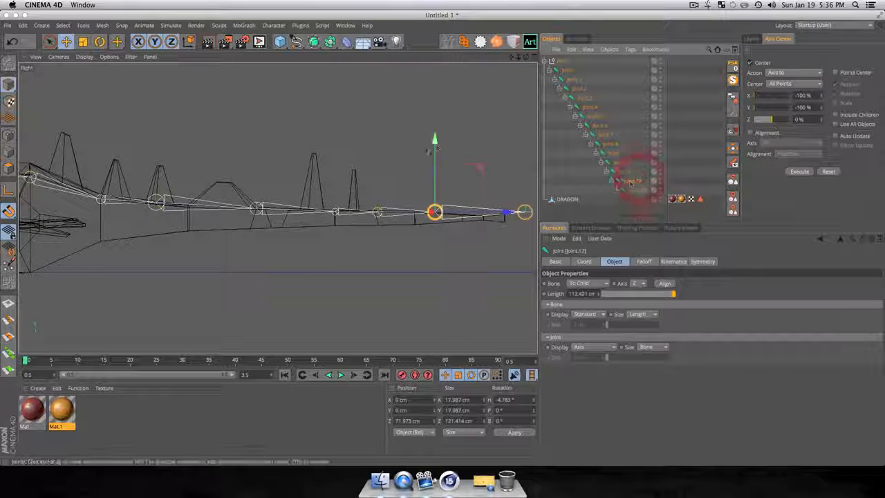
pyautogui.moveTo(434, 139); pyautogui.dragTo(434, 141)
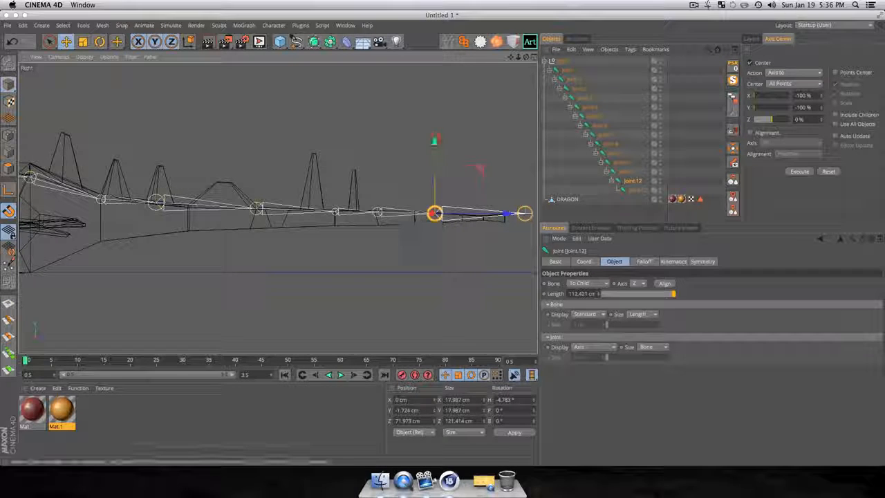
pyautogui.moveTo(505, 216); pyautogui.dragTo(479, 217)
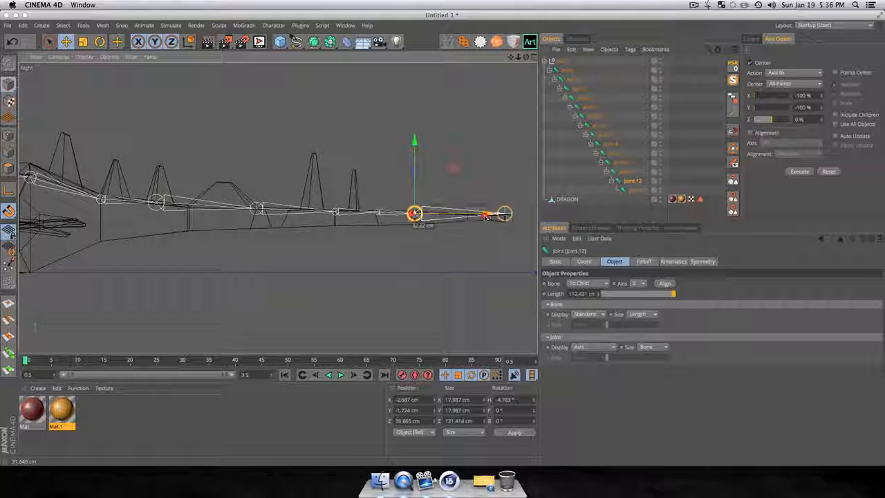
# - Move Joint.13 forward to about Z 86 cm and lower it about 8.1 cm near the tail tip
pyautogui.keyDown('ctrl'); pyautogui.click(482, 212); pyautogui.keyUp('ctrl')
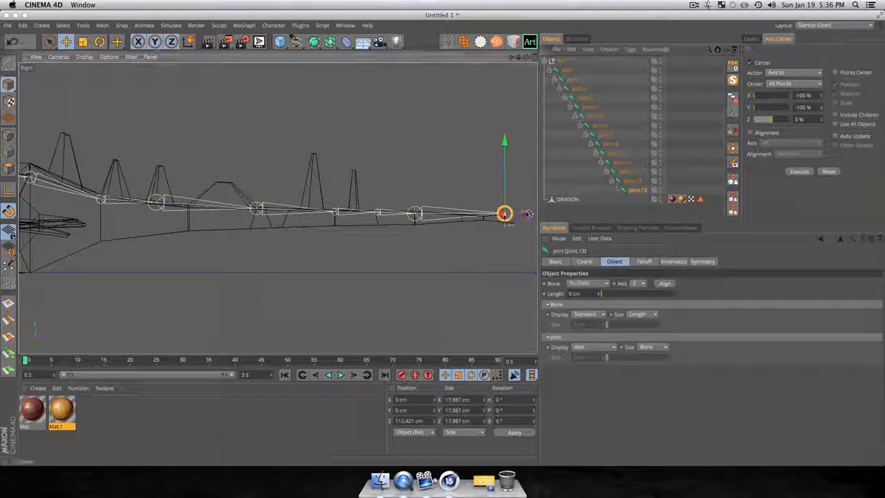
pyautogui.moveTo(528, 213); pyautogui.dragTo(506, 212)
pyautogui.moveTo(482, 140); pyautogui.dragTo(482, 146)
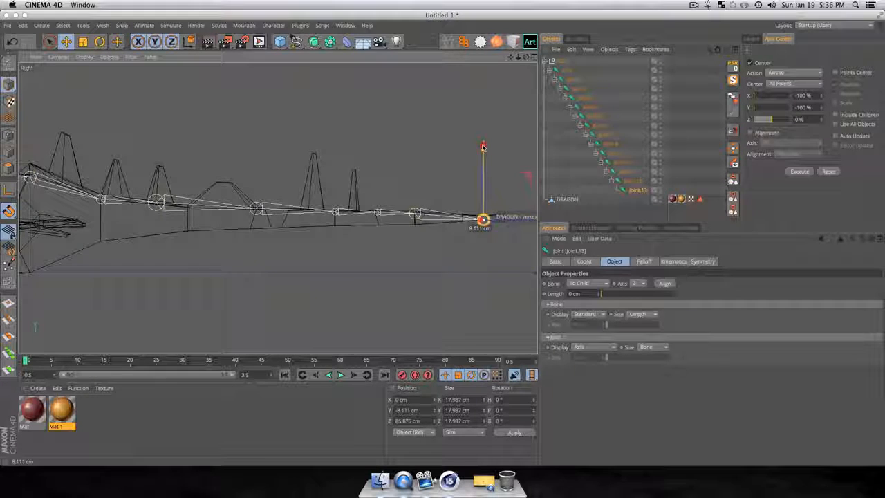
# - In the perspective view, add an IK tag to the first joint and set its end to Joint.13
pyautogui.scroll(-5, 208, 163)
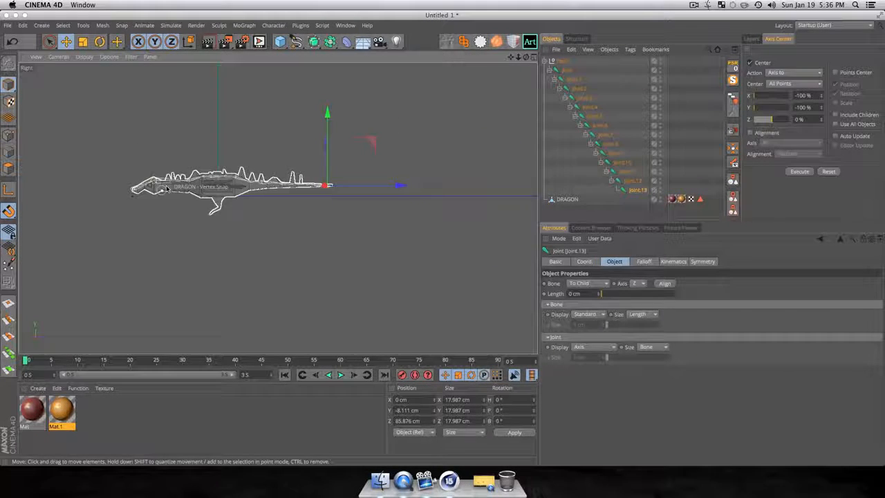
pyautogui.press('F1')
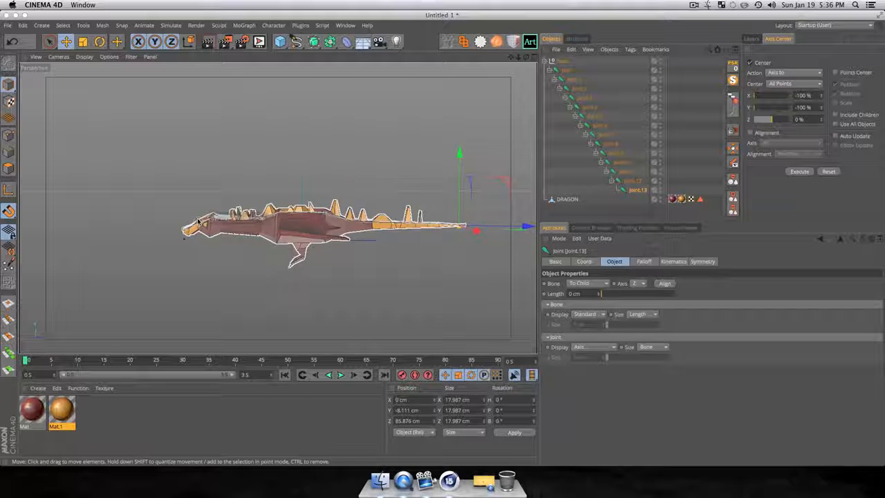
pyautogui.click(567, 72)
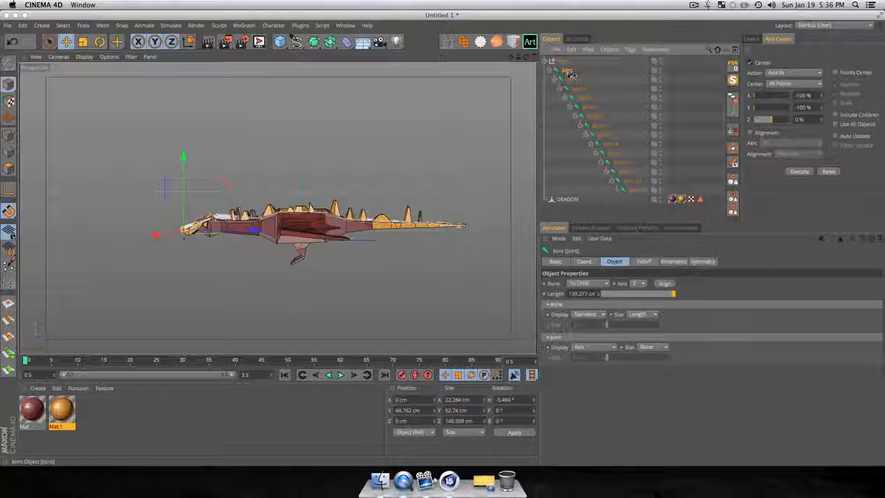
pyautogui.rightClick(570, 74)
pyautogui.moveTo(600, 121)
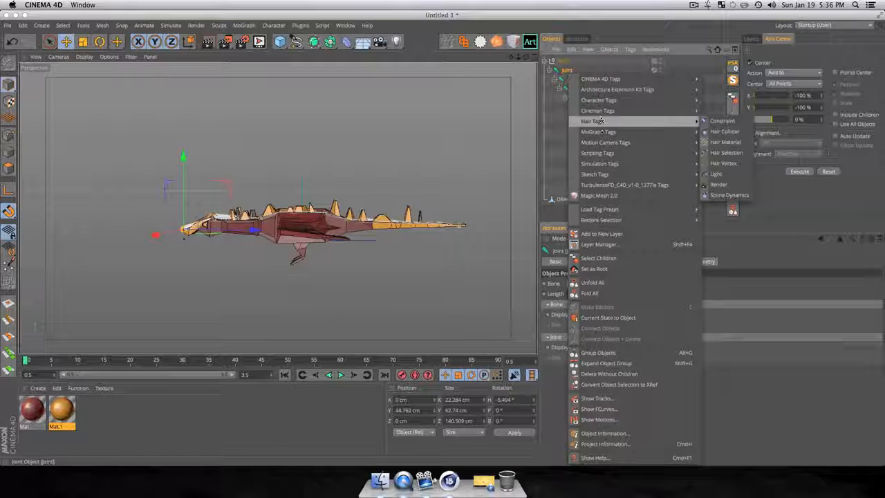
pyautogui.moveTo(597, 103)
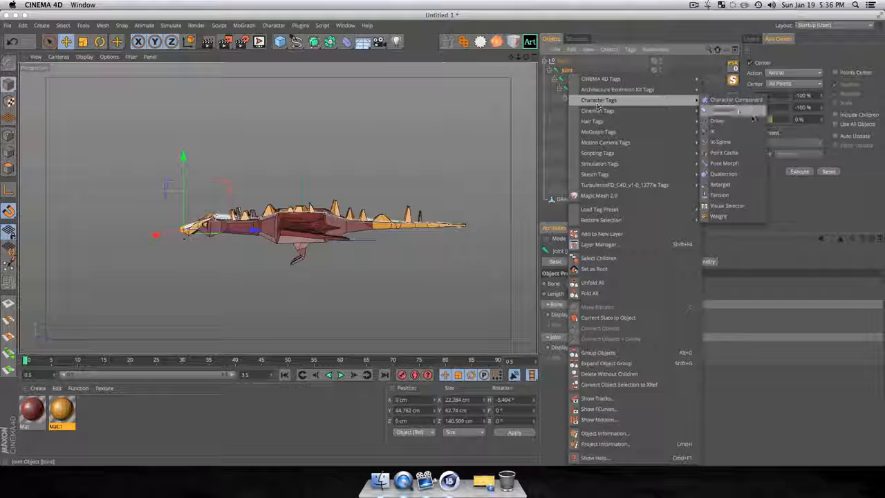
pyautogui.click(724, 131)
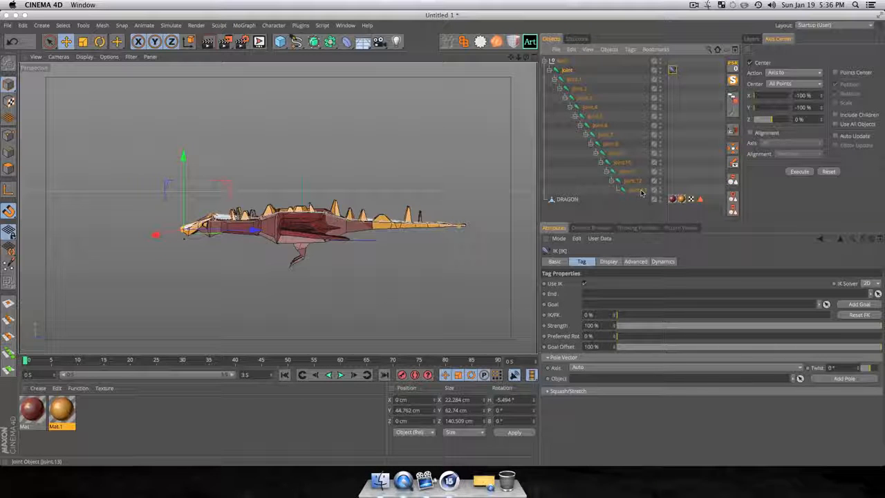
pyautogui.moveTo(641, 193); pyautogui.dragTo(561, 280)
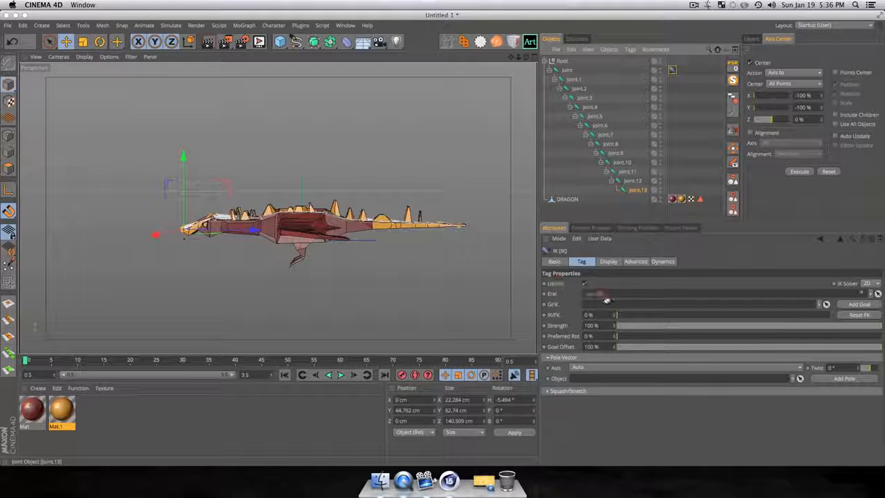
pyautogui.moveTo(607, 300); pyautogui.dragTo(607, 296)
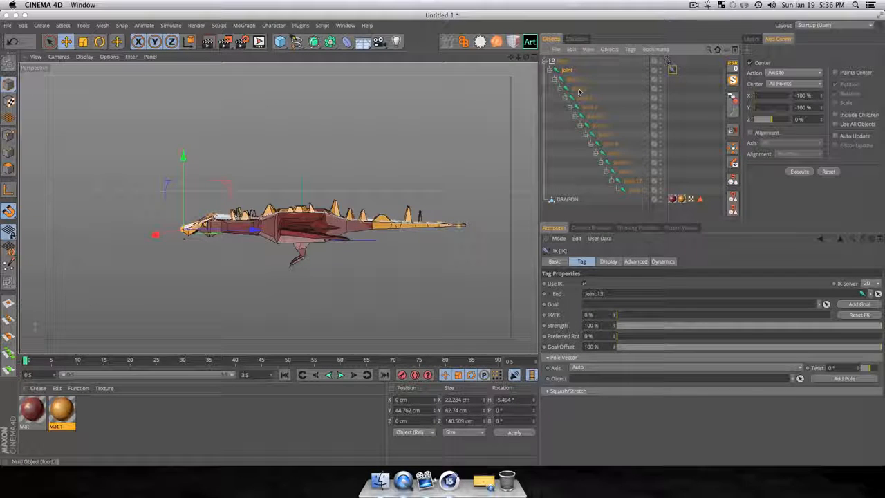
# - Bind the DRAGON mesh to the whole joint chain from the first joint to Joint.13 and reveal the mesh's child objects
pyautogui.click(567, 70)
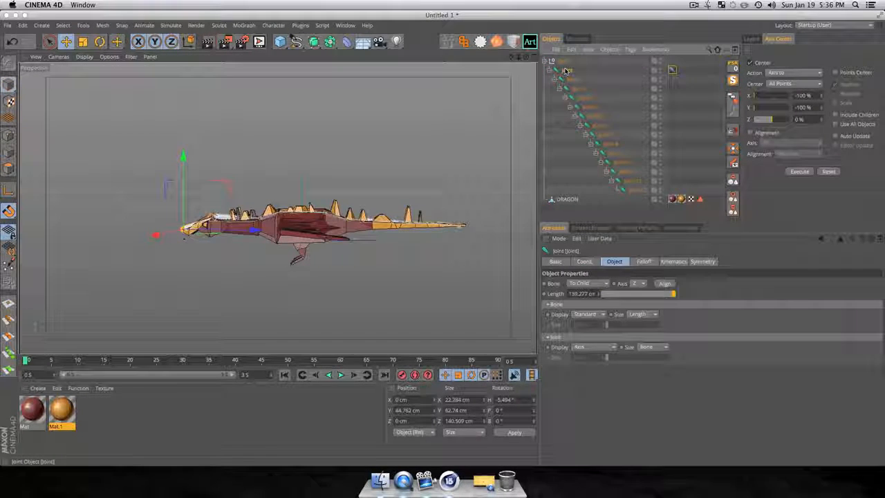
pyautogui.keyDown('shift'); pyautogui.click(638, 189); pyautogui.keyUp('shift')
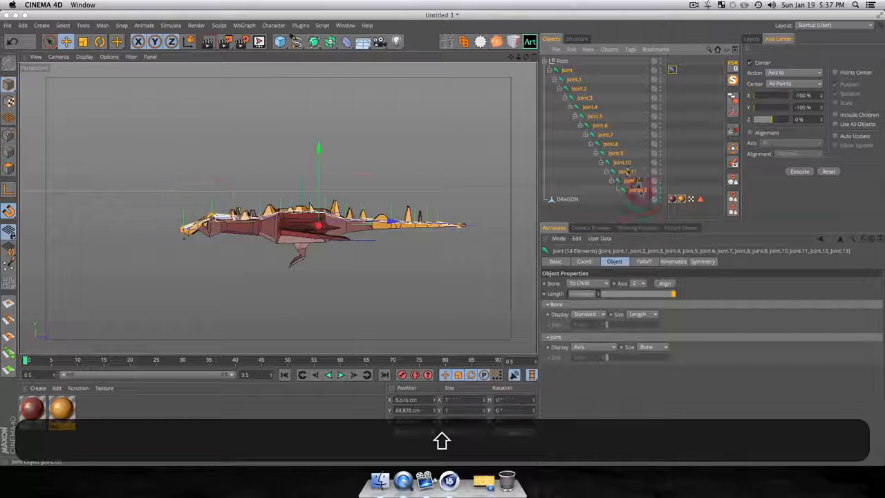
pyautogui.keyDown('super'); pyautogui.click(565, 200); pyautogui.keyUp('super')
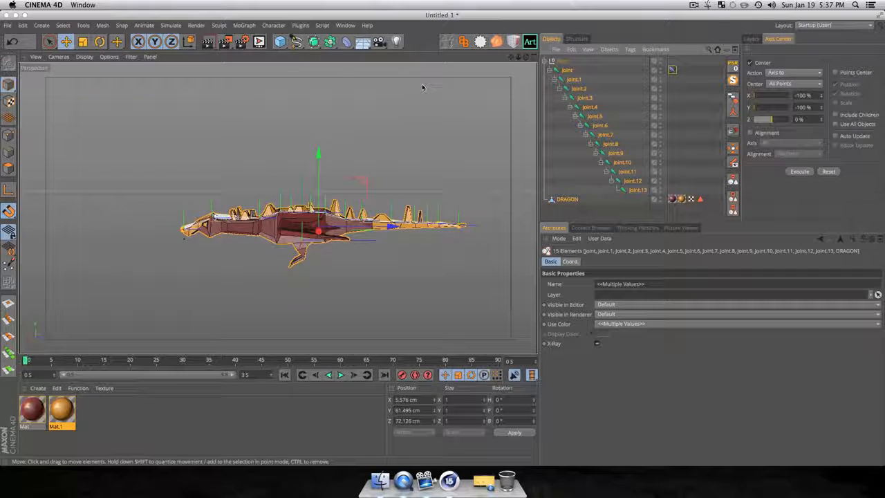
pyautogui.scroll(1, 434, 67)
pyautogui.click(270, 26)
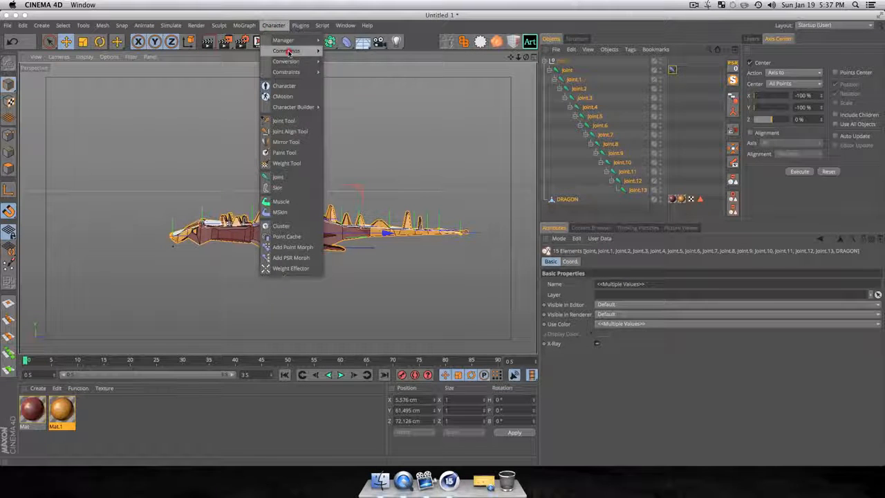
pyautogui.moveTo(287, 51)
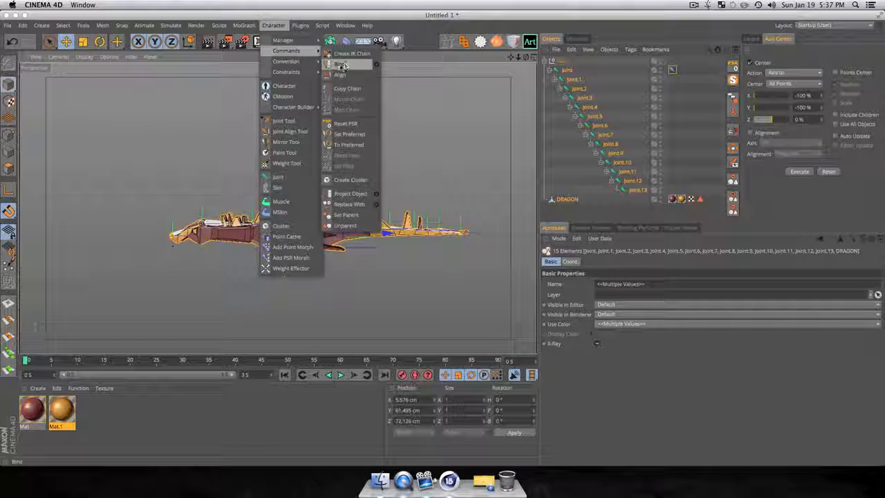
pyautogui.click(340, 65)
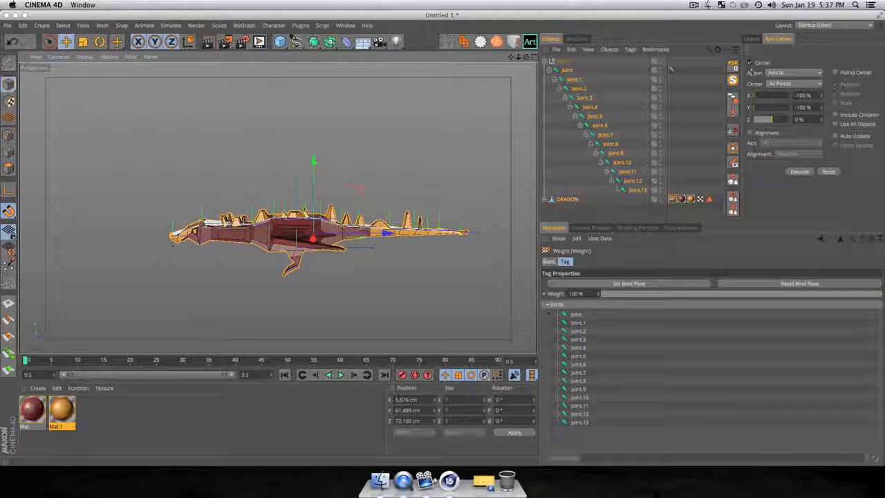
pyautogui.click(545, 199)
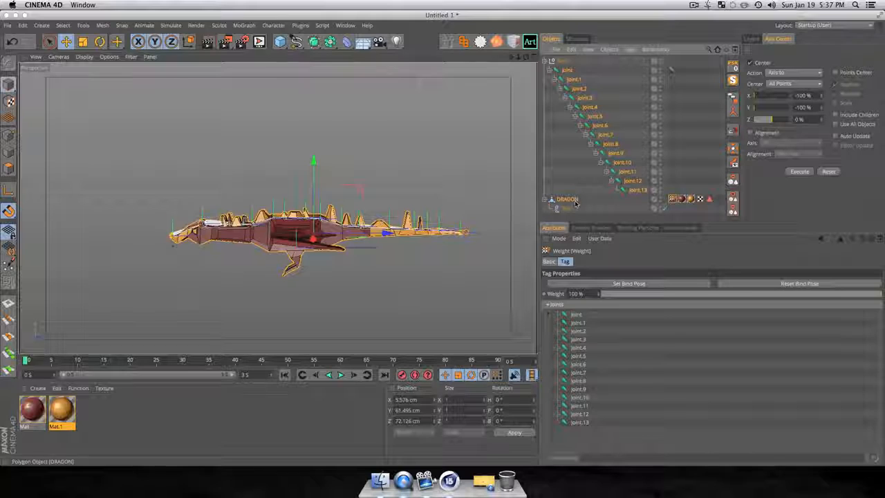
# - Test the binding by moving the Root null vertically, and undo the move
pyautogui.click(566, 70)
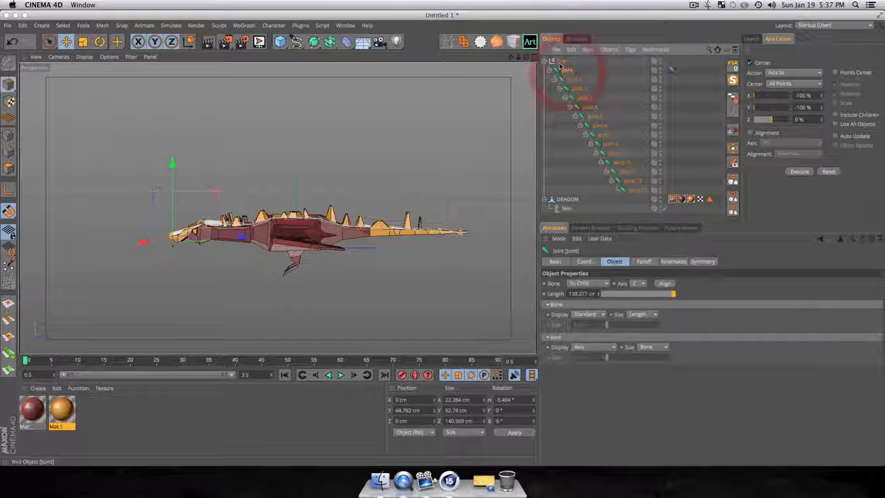
pyautogui.press('e')
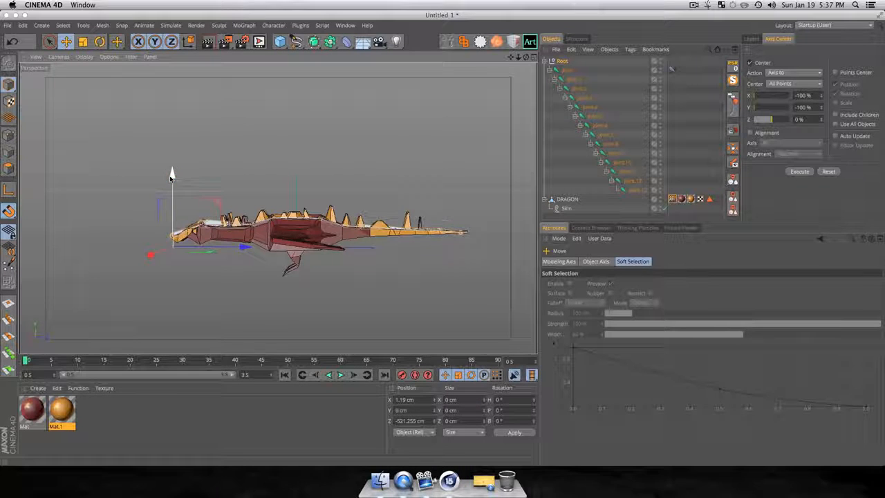
pyautogui.moveTo(173, 174)
pyautogui.mouseDown()
pyautogui.moveTo(172, 125)
pyautogui.moveTo(170, 149)
pyautogui.moveTo(160, 147)
pyautogui.moveTo(170, 193)
pyautogui.moveTo(166, 166)
pyautogui.moveTo(176, 177)
pyautogui.mouseUp()
pyautogui.press('super+z')
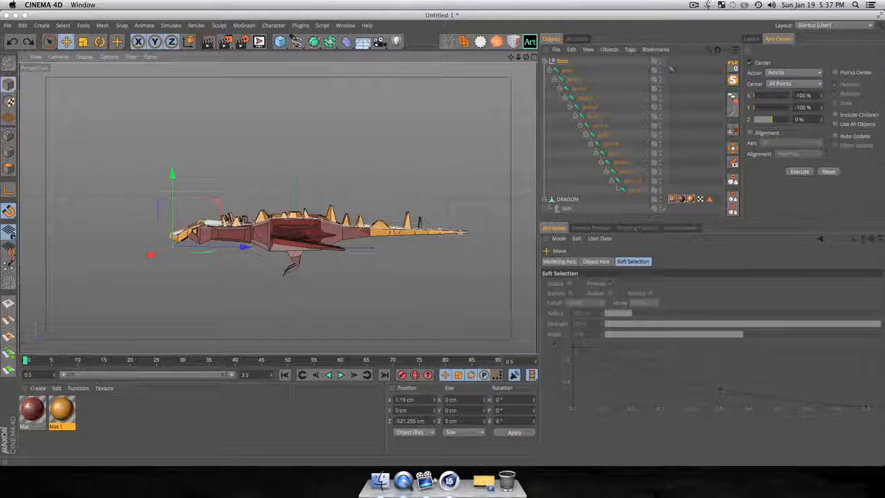
# - Enable Dynamics on the first joint's IK tag and play the animation to watch the joint chain react
pyautogui.click(671, 199)
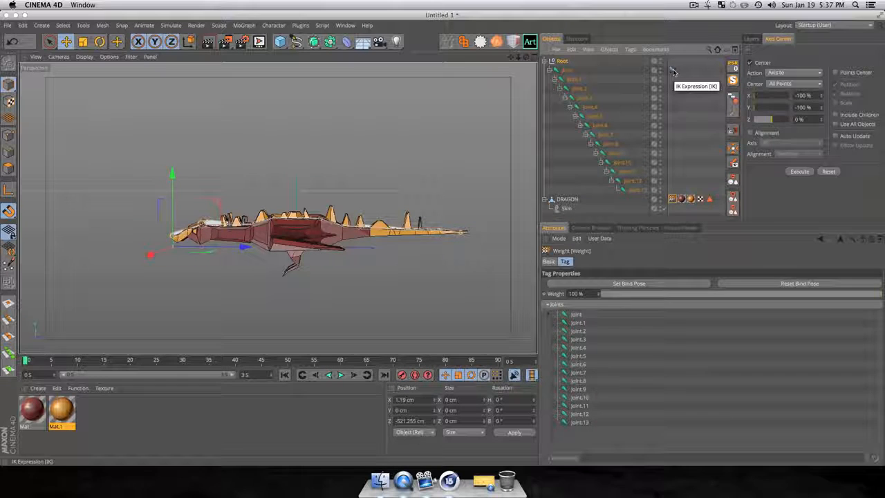
pyautogui.click(672, 69)
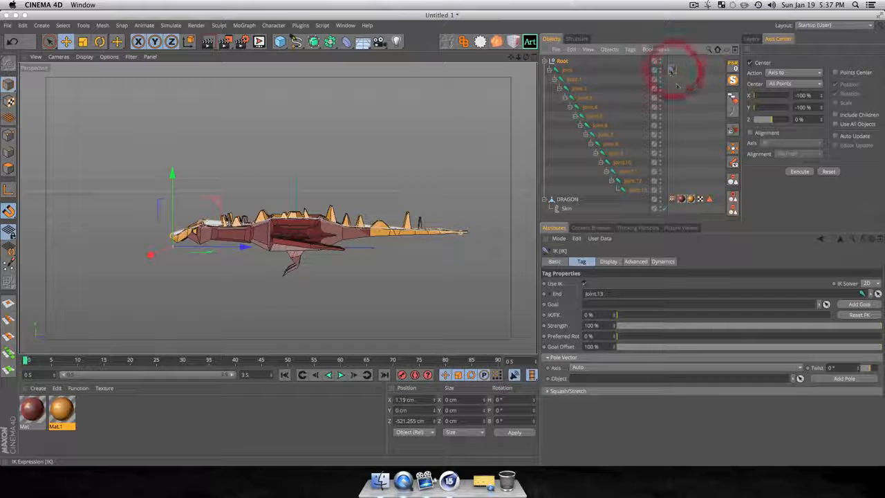
pyautogui.click(668, 262)
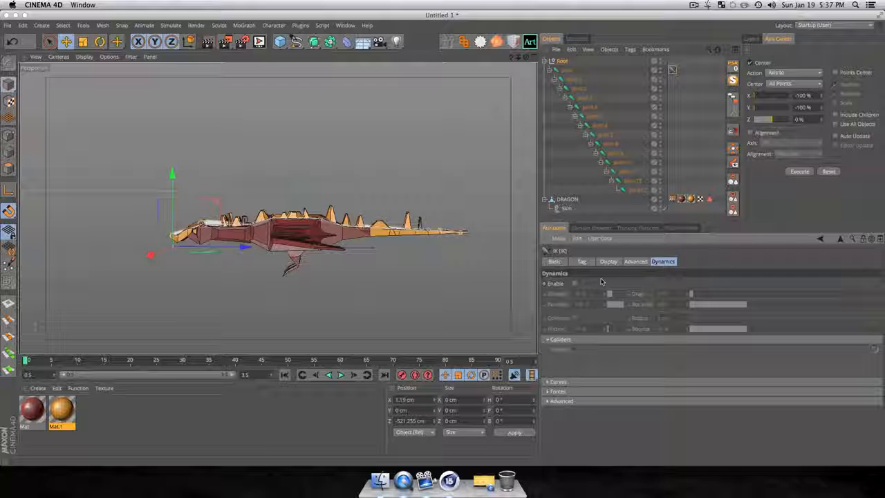
pyautogui.click(573, 283)
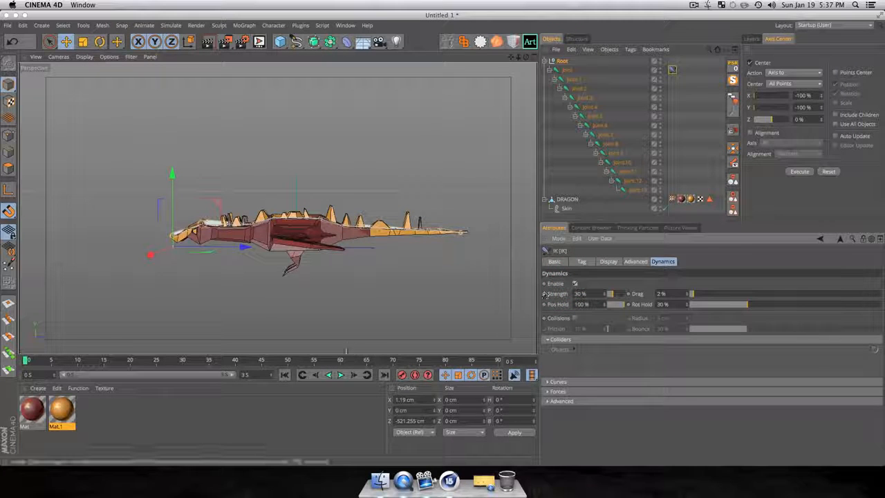
pyautogui.click(340, 377)
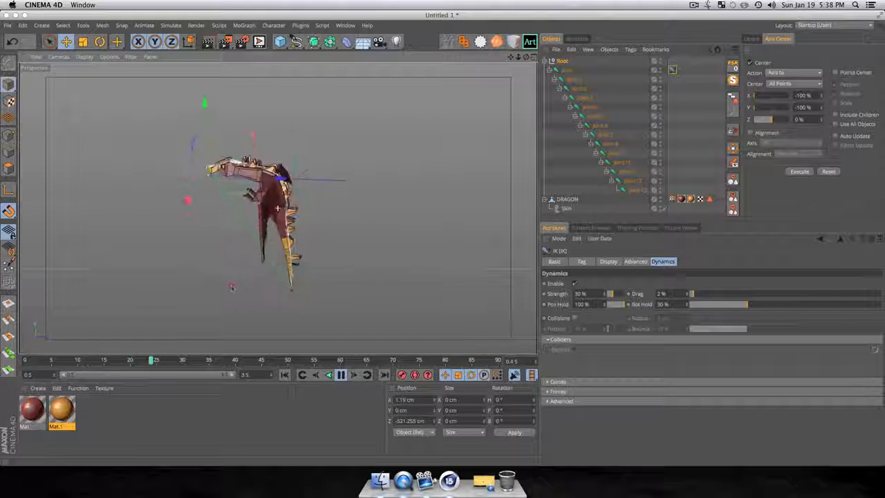
pyautogui.keyDown('alt'); pyautogui.moveTo(134, 273); pyautogui.dragTo(101, 253); pyautogui.keyUp('alt')
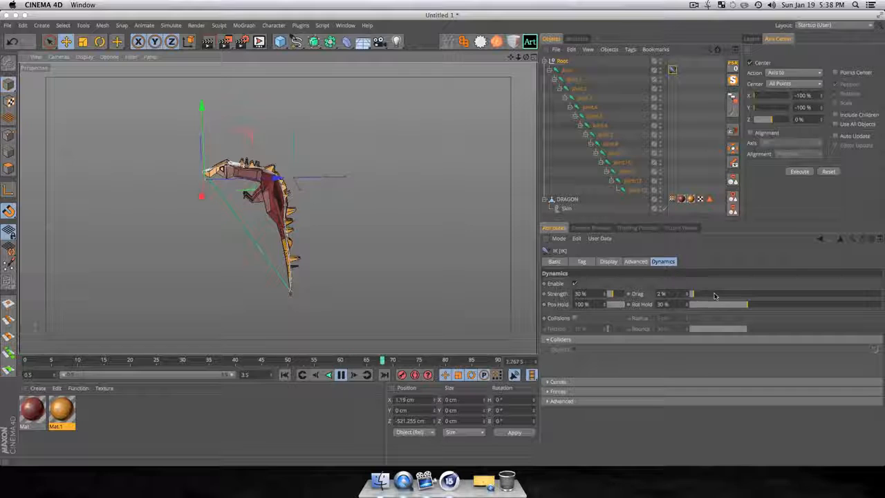
# - Set the IK dynamics Drag to 42 % and Strength to 55 %, testing with vertical Root moves to about Y -235.5 cm
pyautogui.click(770, 293)
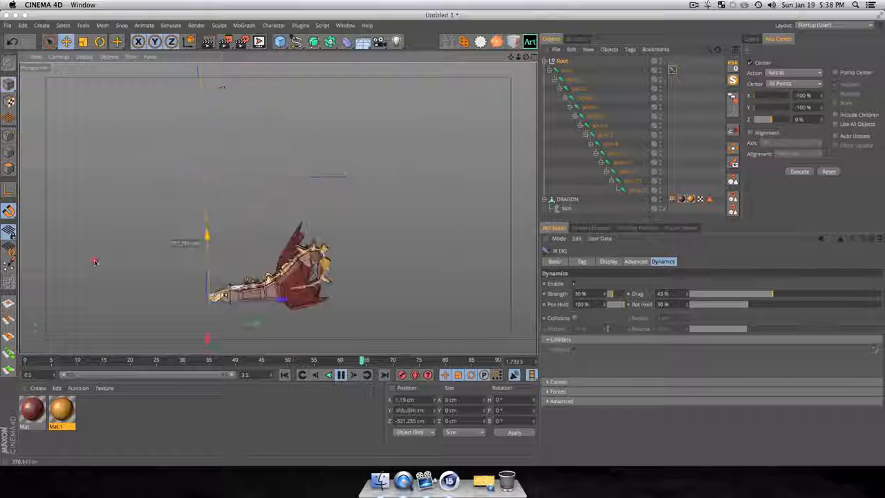
pyautogui.click(86, 146)
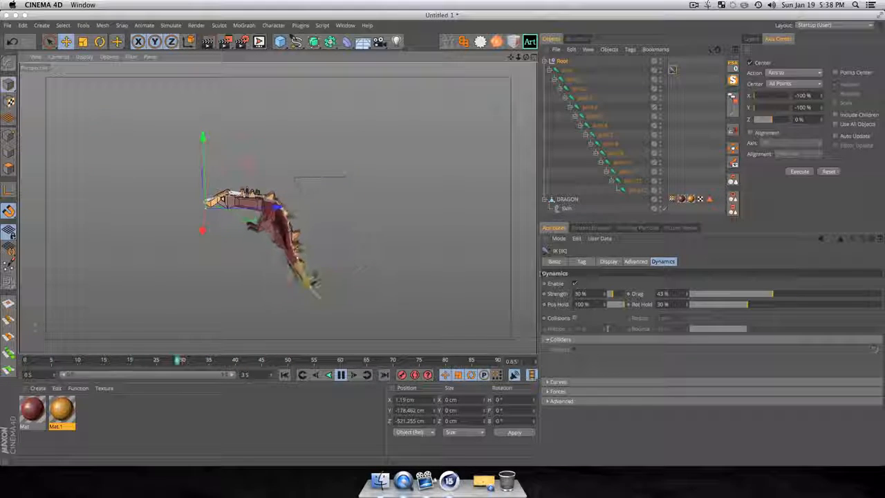
pyautogui.moveTo(793, 294); pyautogui.dragTo(770, 294)
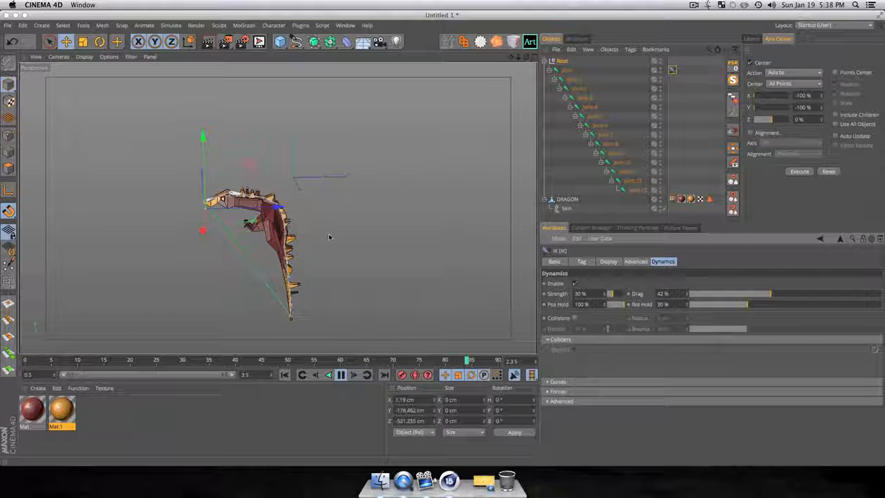
pyautogui.moveTo(746, 304)
pyautogui.mouseDown()
pyautogui.moveTo(879, 305)
pyautogui.moveTo(707, 305)
pyautogui.moveTo(808, 304)
pyautogui.moveTo(712, 304)
pyautogui.moveTo(746, 309)
pyautogui.mouseUp()
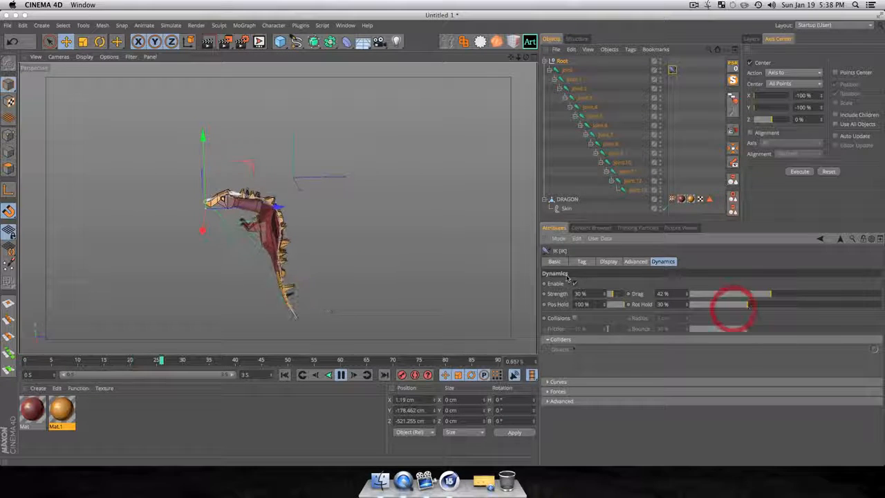
pyautogui.moveTo(618, 296); pyautogui.dragTo(607, 294)
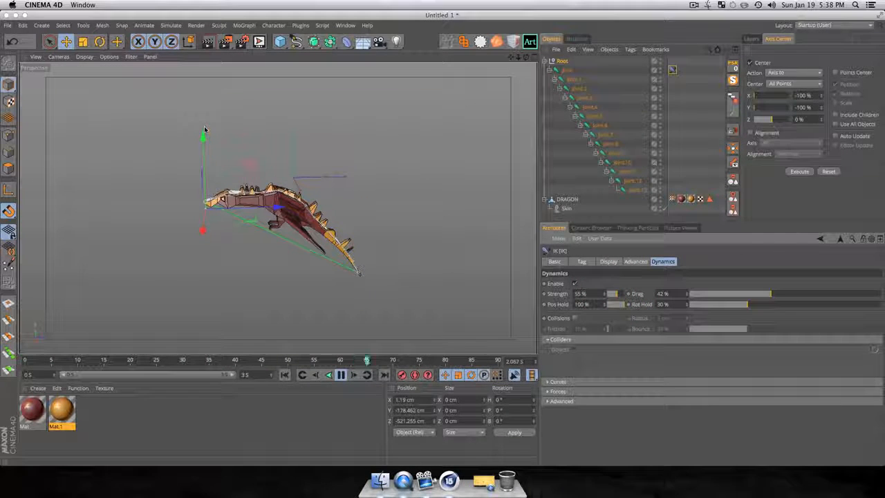
pyautogui.moveTo(202, 133)
pyautogui.mouseDown()
pyautogui.moveTo(205, 175)
pyautogui.moveTo(205, 146)
pyautogui.mouseUp()
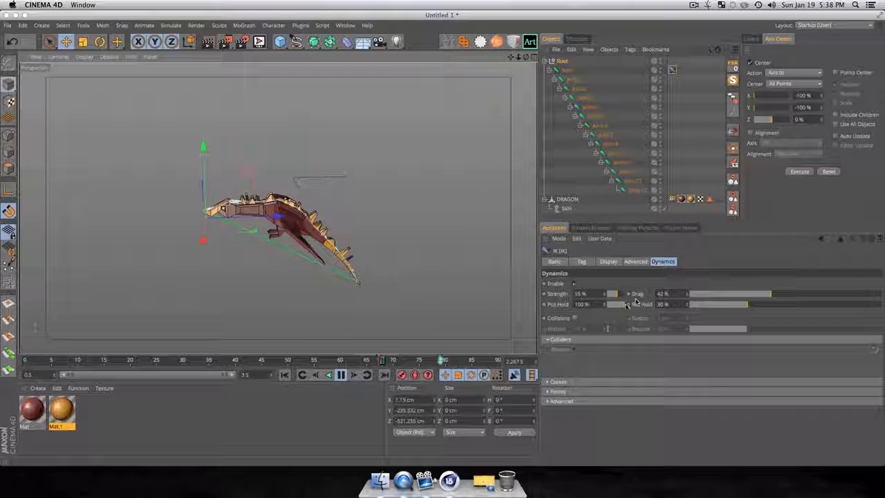
# - Try the IK dynamics with Pos Hold at 0 %, and restore it to 100 %
pyautogui.moveTo(611, 304); pyautogui.dragTo(647, 302)
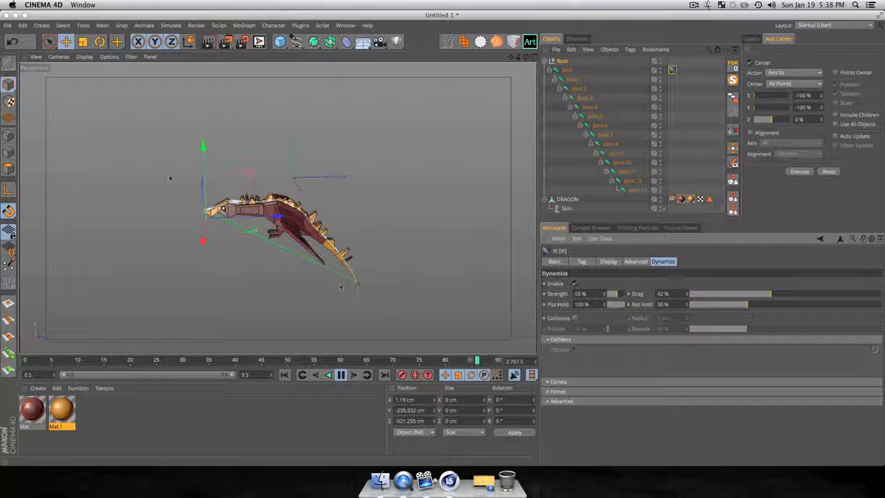
pyautogui.click(562, 302)
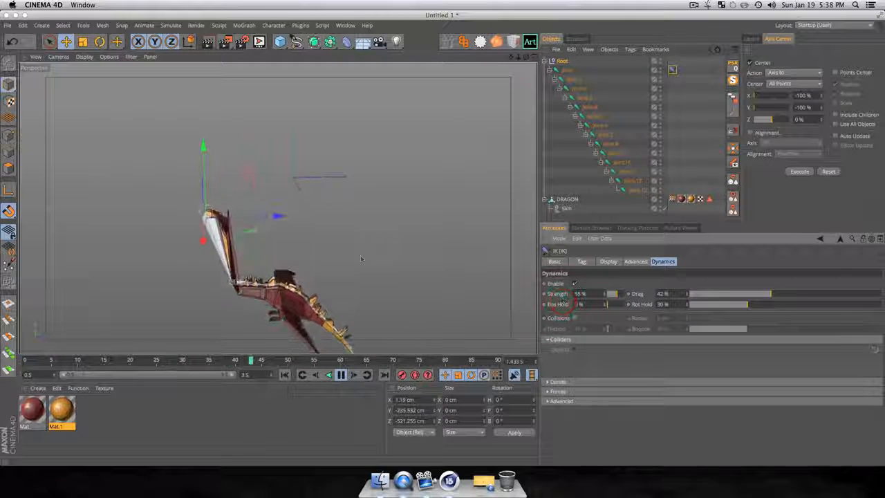
pyautogui.moveTo(625, 305); pyautogui.dragTo(708, 311)
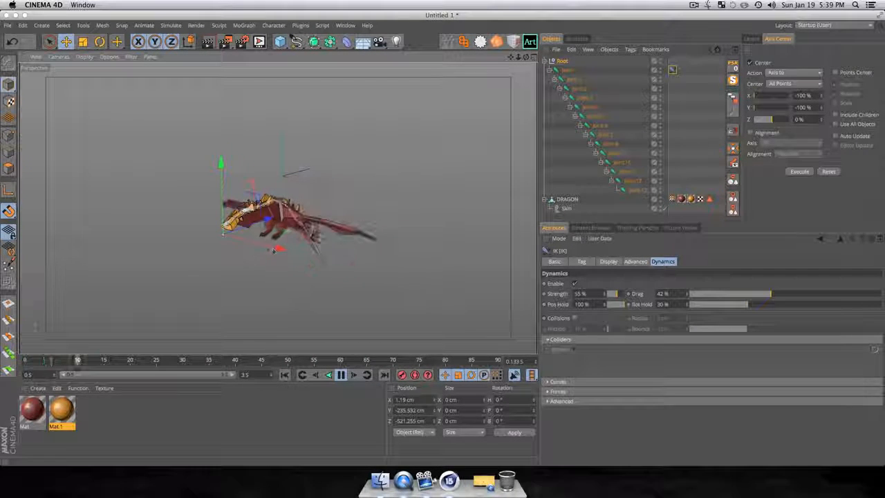
# - Move the Root null to about X -100.5 cm and Y -370 cm during playback to test the tail's swing
pyautogui.moveTo(290, 253); pyautogui.dragTo(260, 250)
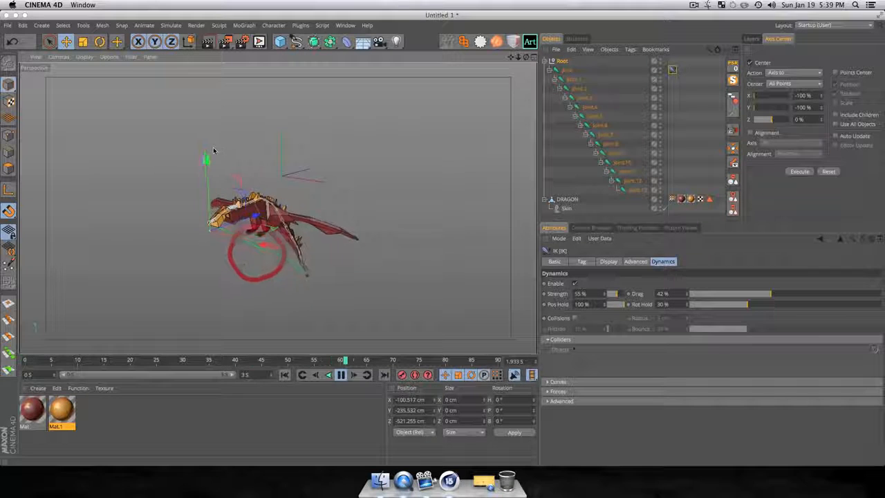
pyautogui.moveTo(209, 155); pyautogui.dragTo(191, 168)
pyautogui.press('3')
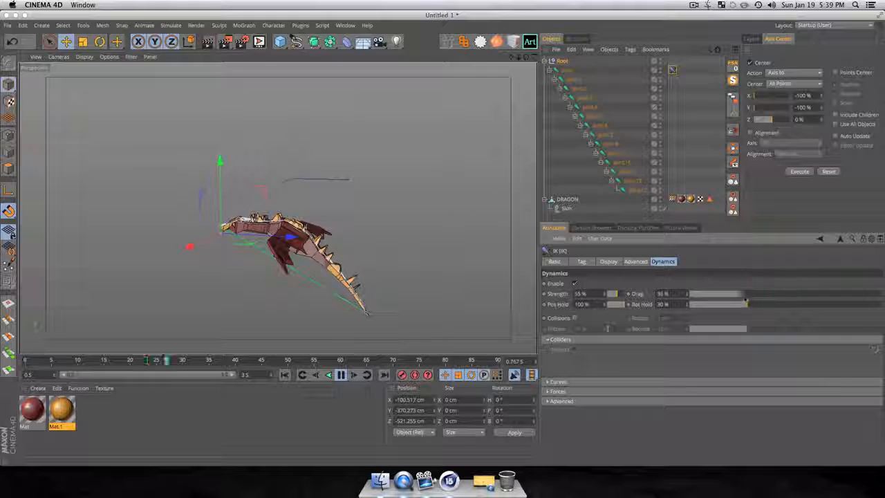
# - Set the IK dynamics Drag to 25 % and Rot Hold to 19 %, moving Root to about Y -360 cm
pyautogui.click(736, 293)
pyautogui.moveTo(218, 160)
pyautogui.mouseDown()
pyautogui.moveTo(213, 105)
pyautogui.moveTo(217, 158)
pyautogui.moveTo(210, 135)
pyautogui.moveTo(209, 162)
pyautogui.mouseUp()
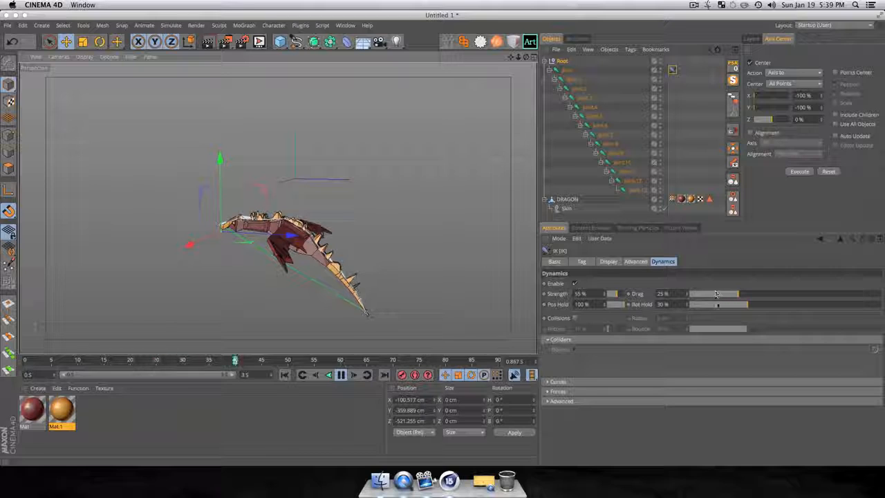
pyautogui.moveTo(745, 307); pyautogui.dragTo(726, 305)
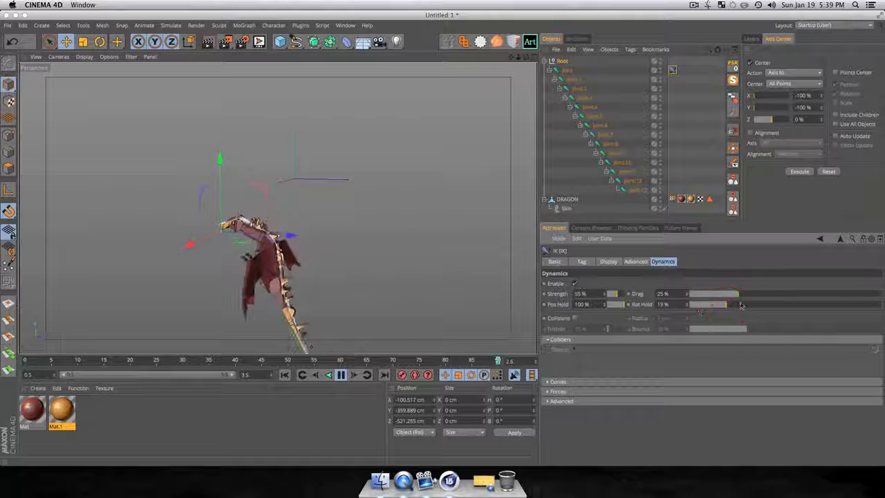
# - Lower the Root null to about Y -800 cm during playback to test the softened dynamics
pyautogui.press('3')
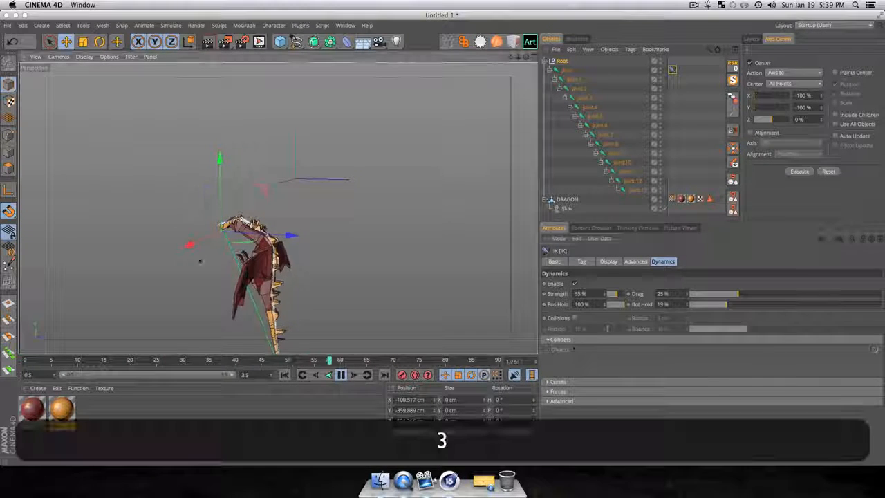
pyautogui.moveTo(200, 258); pyautogui.dragTo(241, 286)
pyautogui.press('1')
pyautogui.press('3')
pyautogui.moveTo(238, 212); pyautogui.dragTo(219, 217)
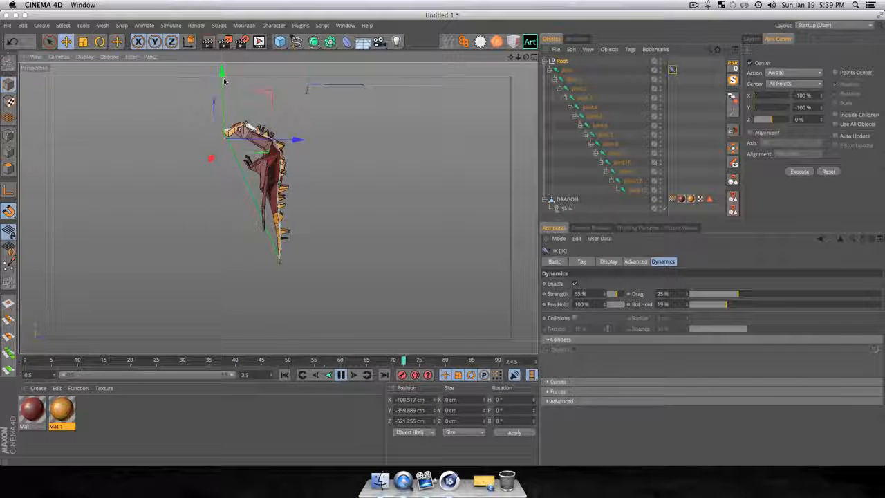
pyautogui.moveTo(223, 81); pyautogui.dragTo(198, 138)
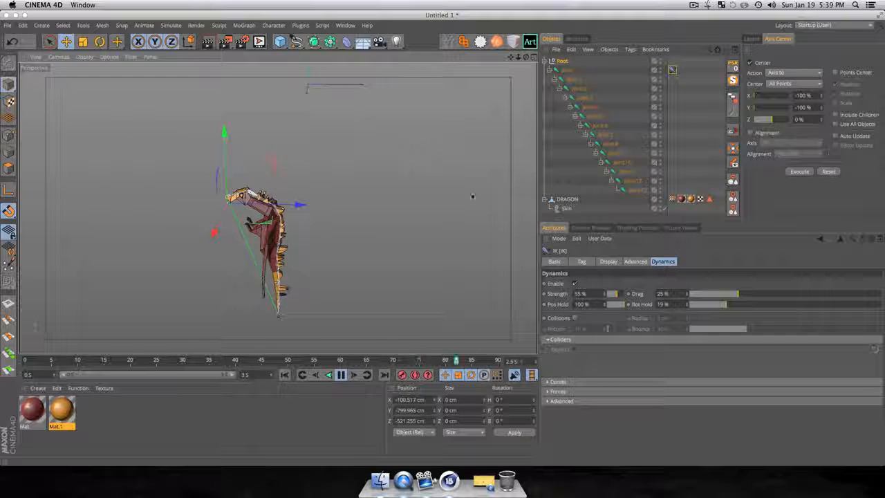
# - Lower Root to about Y -1049 cm and set the Gravity force of the IK dynamics to -1 cm
pyautogui.click(554, 391)
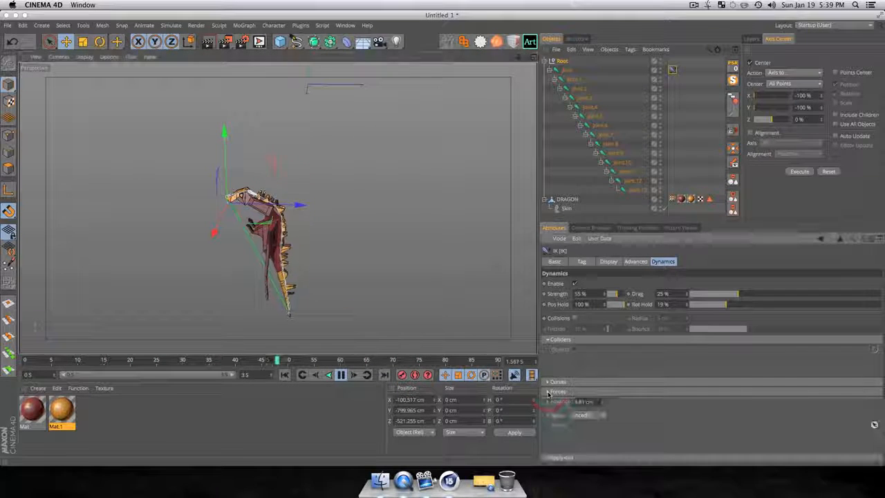
pyautogui.click(547, 340)
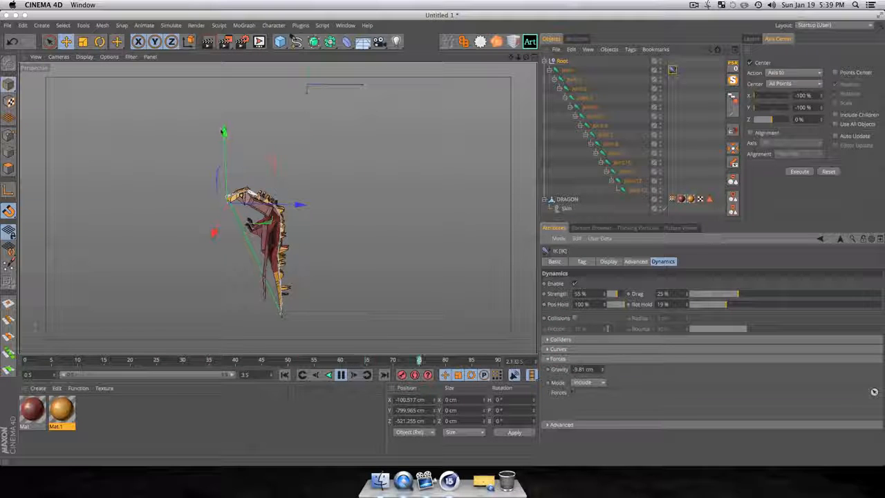
pyautogui.moveTo(222, 133); pyautogui.dragTo(221, 173)
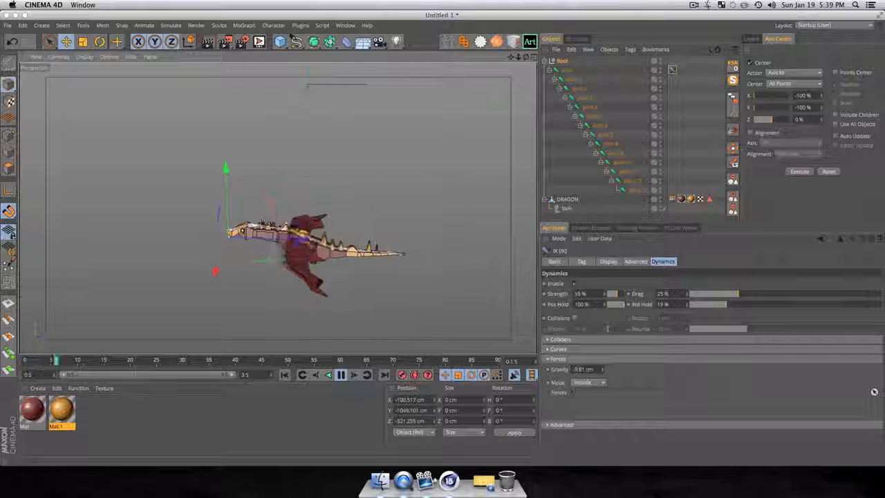
pyautogui.doubleClick(572, 369)
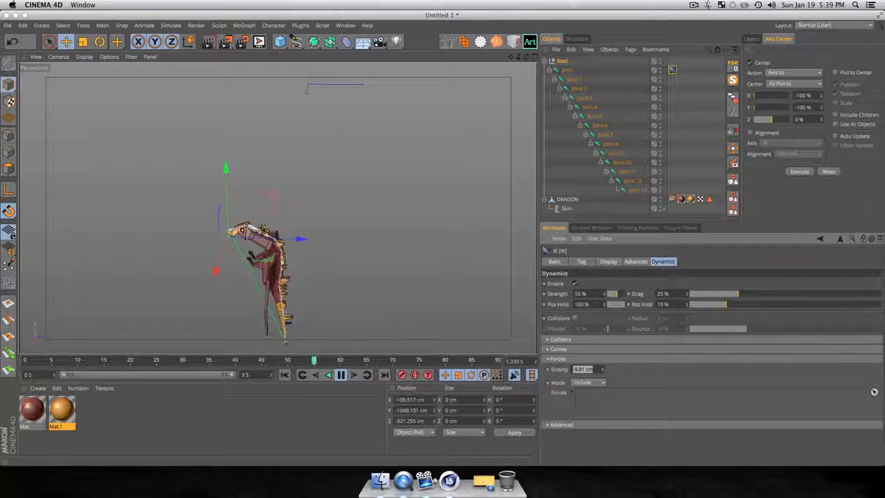
pyautogui.write('-1')
pyautogui.press('Return')
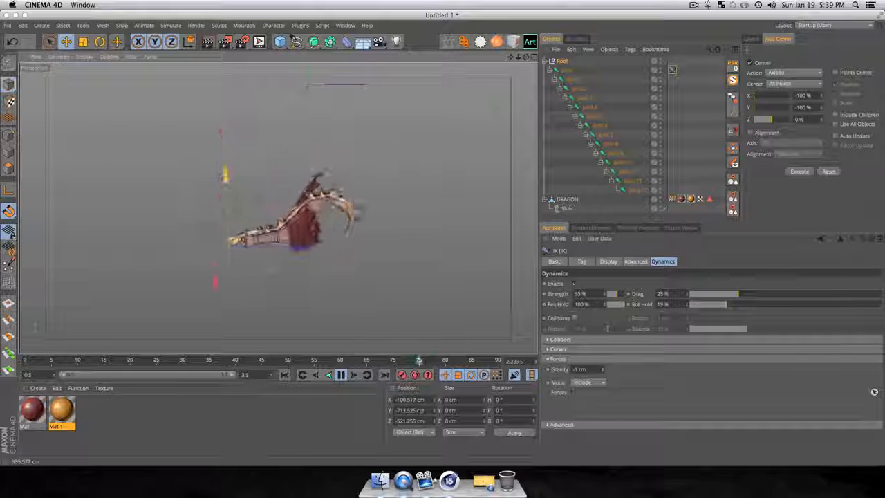
# - Swing the Root null up and down to test the reduced gravity, leave it at about Y -764 cm, and stop playback
pyautogui.moveTo(217, 175); pyautogui.dragTo(218, 81)
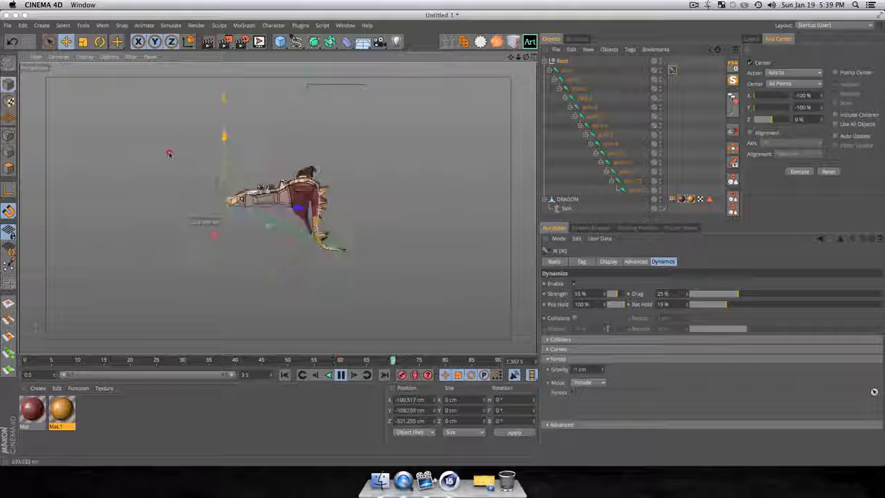
pyautogui.moveTo(156, 151); pyautogui.dragTo(156, 179)
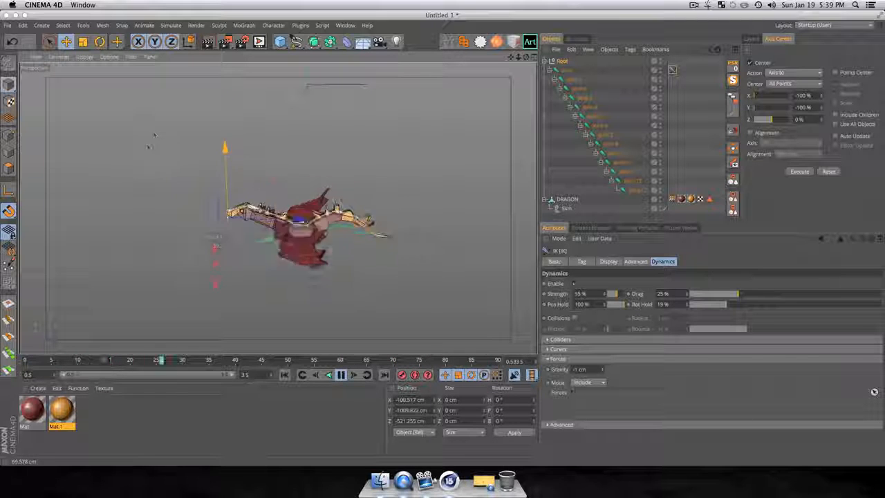
pyautogui.moveTo(171, 129); pyautogui.dragTo(158, 165)
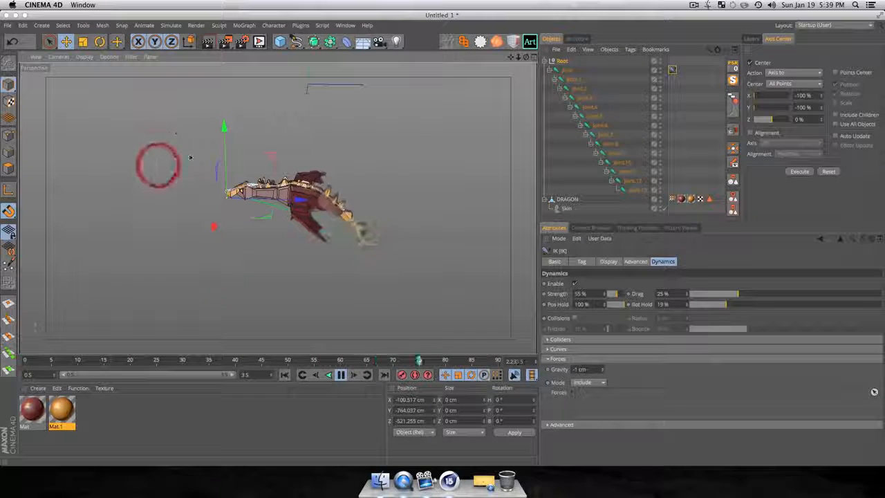
pyautogui.click(340, 375)
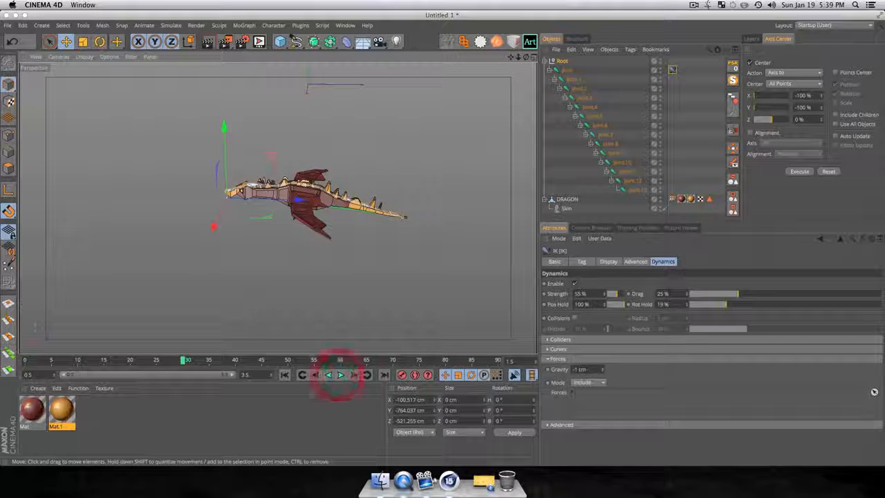
pyautogui.click(704, 4)
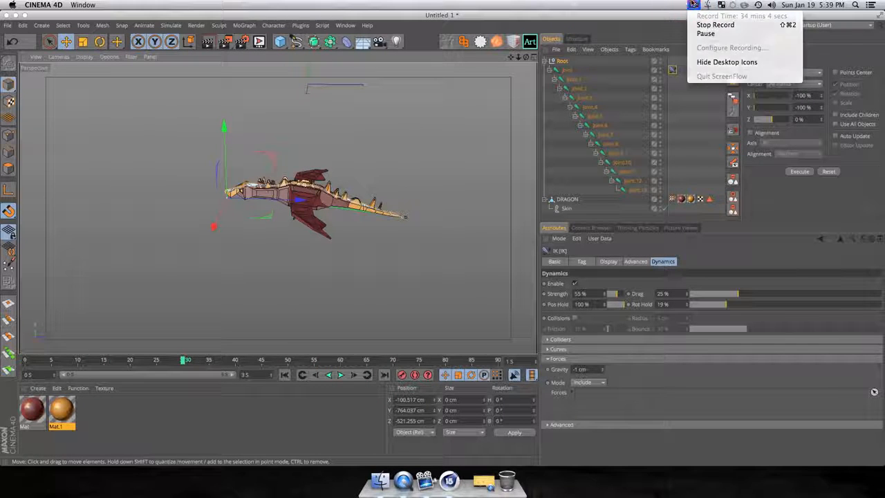
pyautogui.click(699, 23)
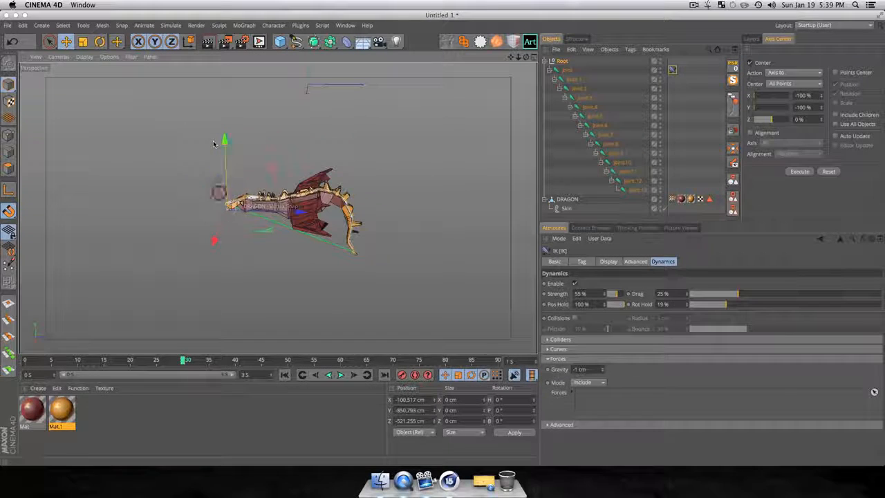
# - Render the perspective view as a preview and examine the posed dragon from another angle
pyautogui.press('super+r')
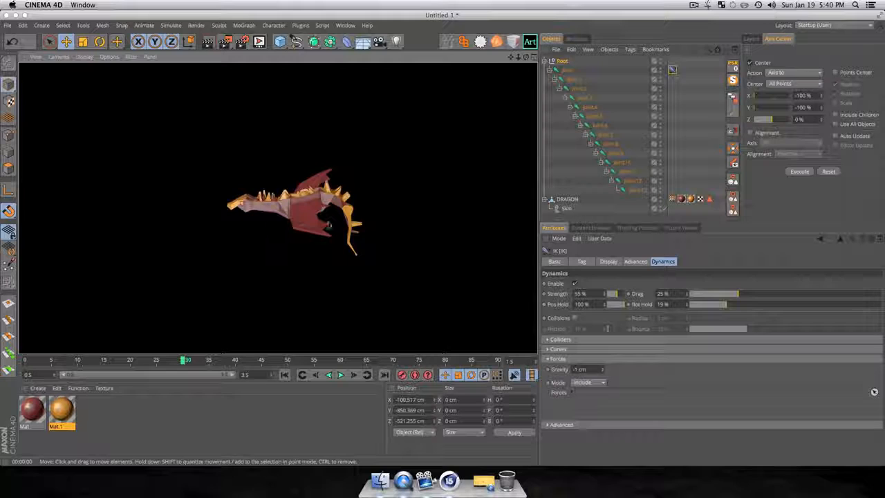
pyautogui.press('3')
pyautogui.moveTo(328, 224); pyautogui.dragTo(360, 149)
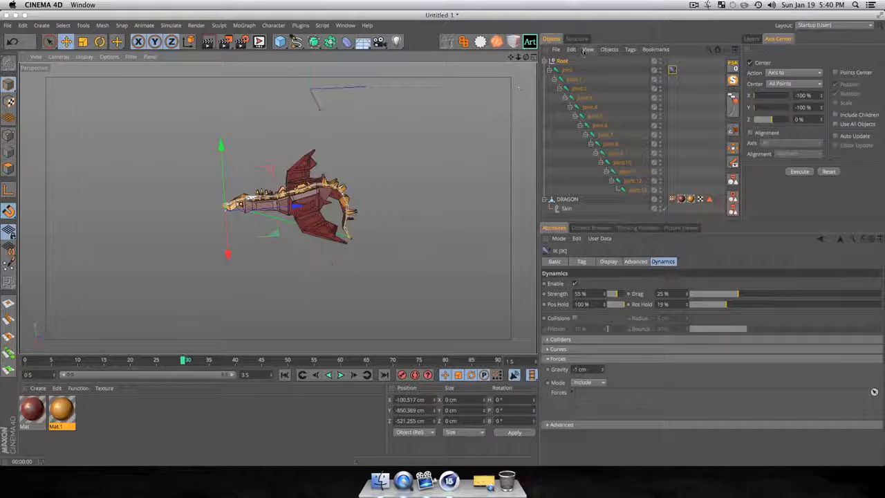
# - Collapse the Root hierarchy and add a Vibrate tag to the Root null
pyautogui.click(558, 60)
pyautogui.click(545, 61)
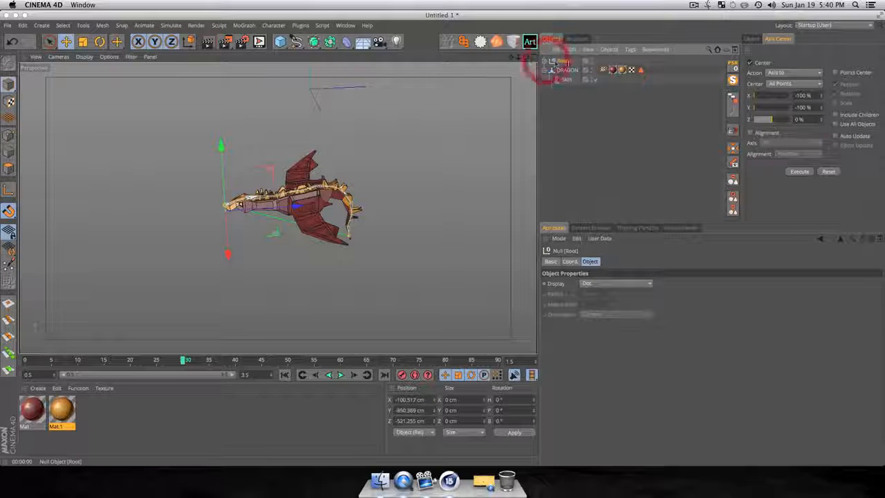
pyautogui.rightClick(563, 63)
pyautogui.moveTo(622, 67)
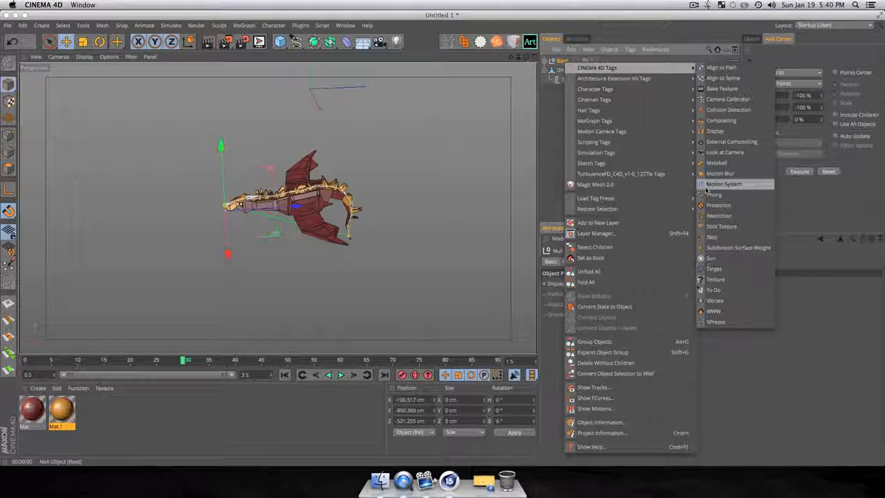
pyautogui.click(715, 300)
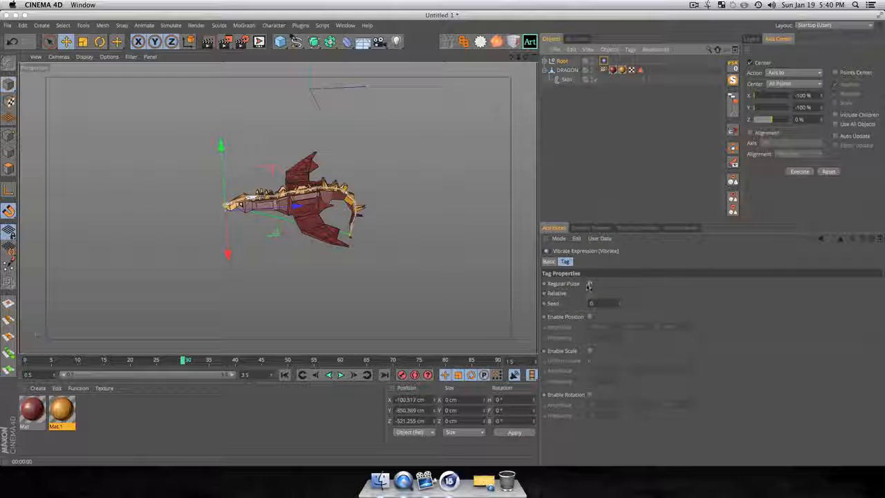
# - Enable position vibration in the Vibrate tag and set its frequency to 1
pyautogui.click(590, 318)
pyautogui.click(505, 340)
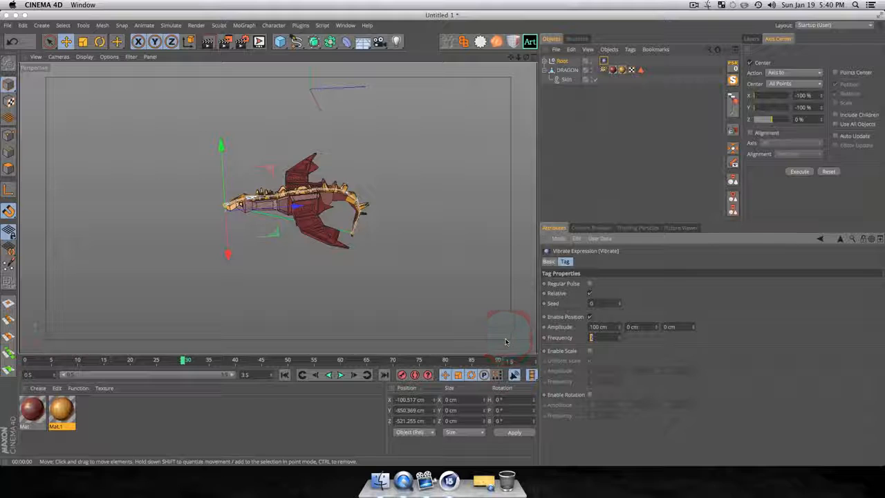
pyautogui.write('1')
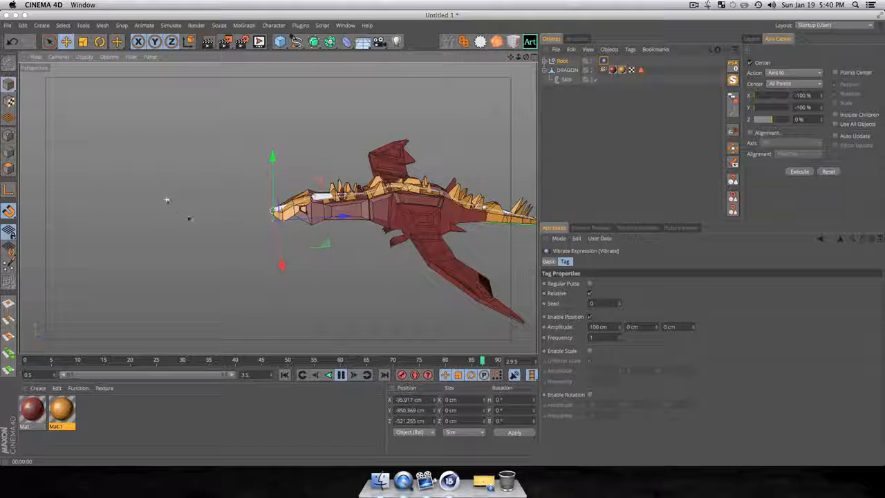
# - During playback, raise the position vibration amplitude to 224 cm in X and 202 cm in Y
pyautogui.write('3')
pyautogui.moveTo(411, 167); pyautogui.dragTo(364, 209)
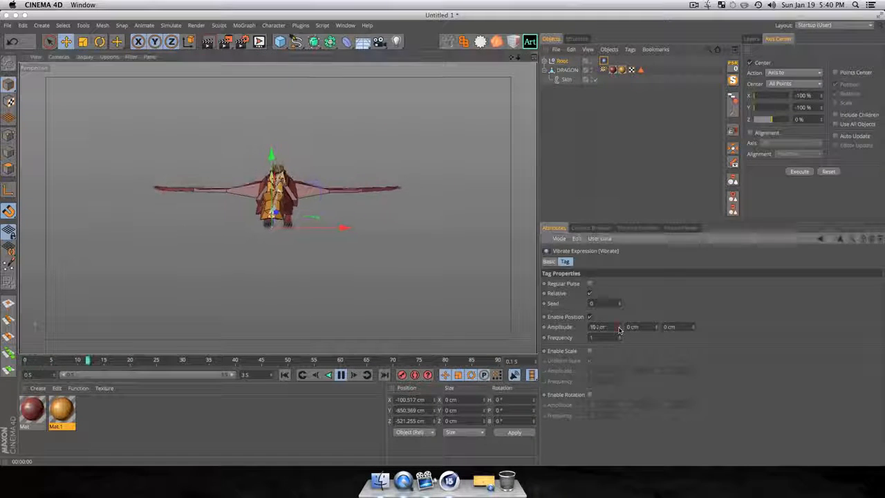
pyautogui.moveTo(619, 327); pyautogui.dragTo(619, 326)
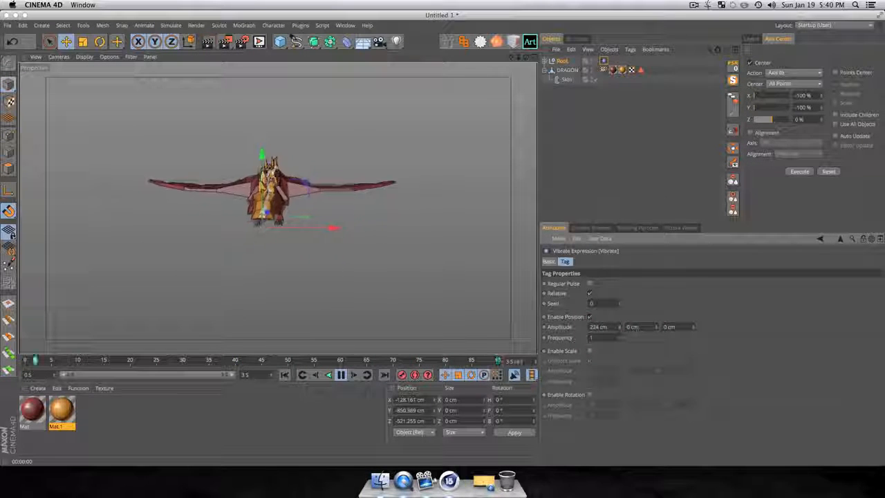
pyautogui.moveTo(656, 327); pyautogui.dragTo(656, 324)
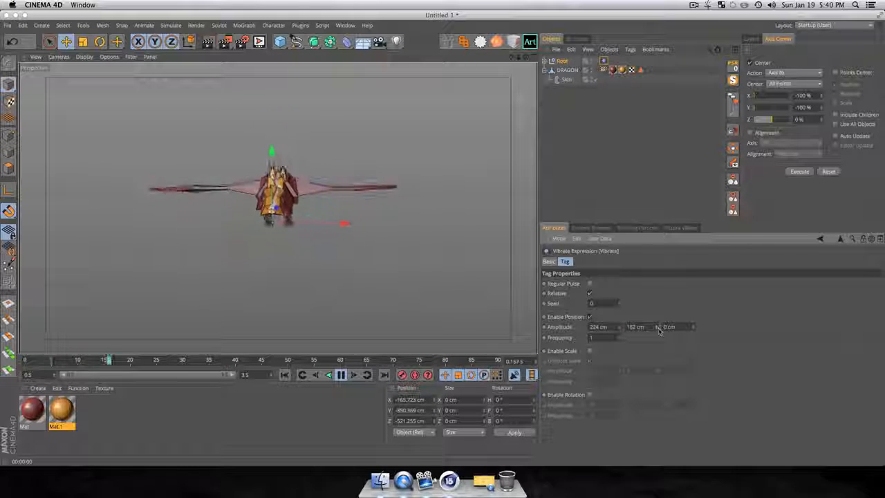
pyautogui.moveTo(657, 329); pyautogui.dragTo(658, 330)
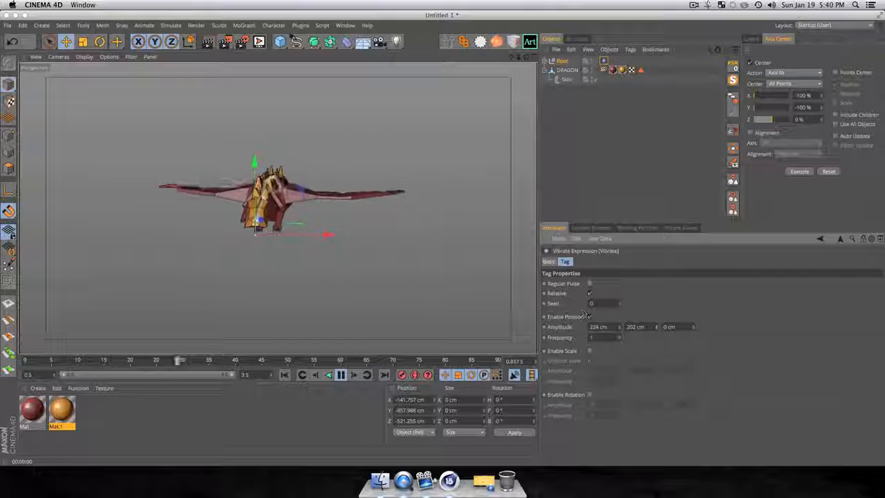
# - Move the Vibrate tag from the Root null to the first joint and collapse the hierarchy
pyautogui.press('3')
pyautogui.moveTo(256, 221); pyautogui.dragTo(287, 265)
pyautogui.press('1')
pyautogui.moveTo(359, 190); pyautogui.dragTo(334, 214)
pyautogui.press('3')
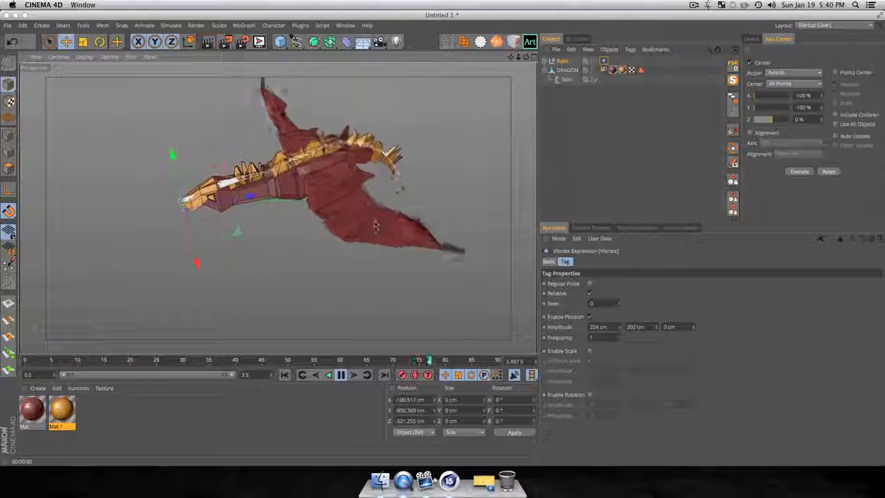
pyautogui.click(544, 61)
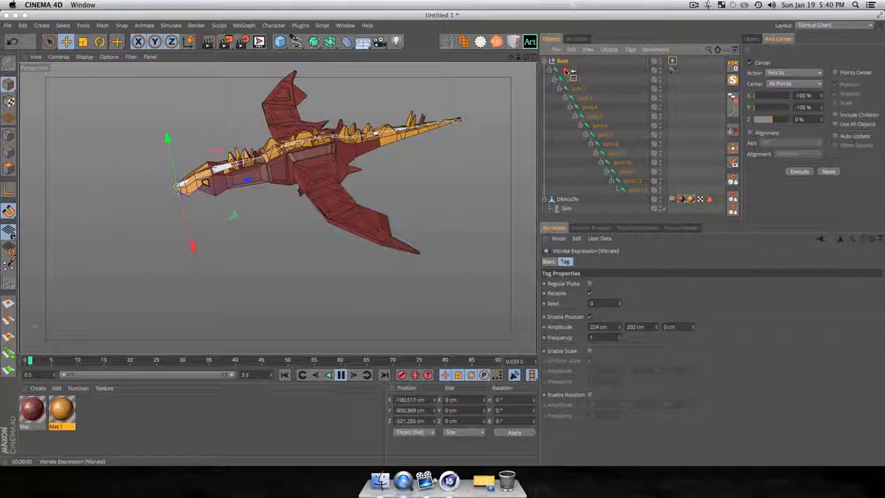
pyautogui.moveTo(566, 71); pyautogui.dragTo(564, 70)
pyautogui.click(544, 61)
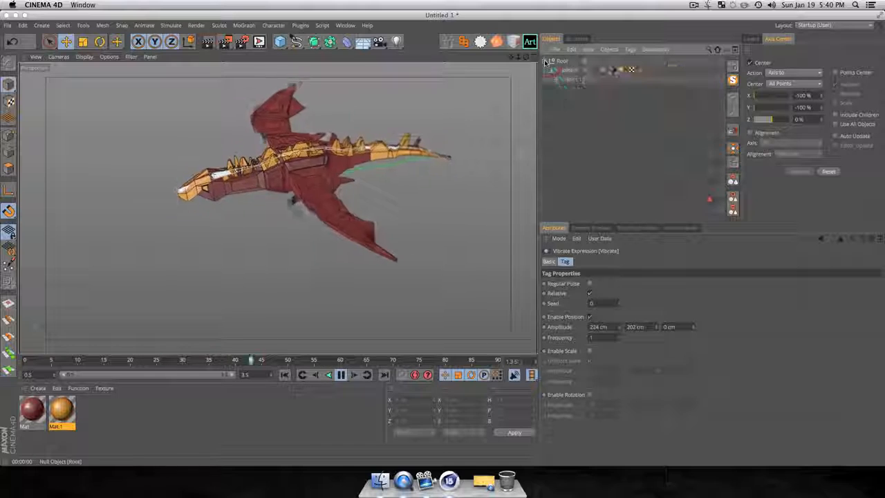
pyautogui.click(593, 147)
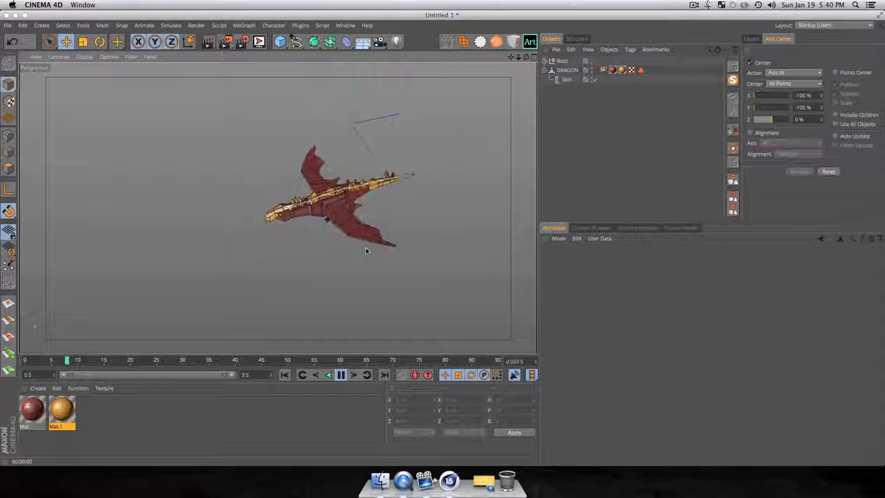
# - Stop playback, extend the timeline to 10 seconds, and record a keyframe for the Root null at frame 0
pyautogui.press('3')
pyautogui.moveTo(374, 245); pyautogui.dragTo(395, 209)
pyautogui.press('1')
pyautogui.press('3')
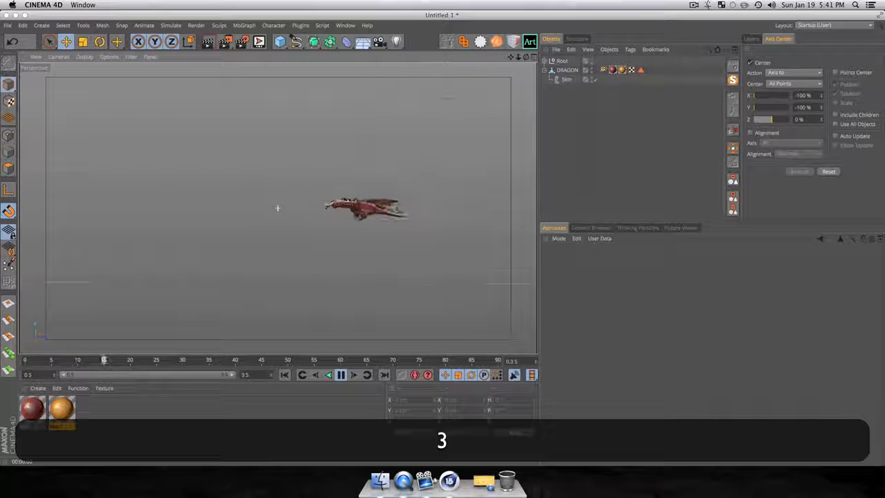
pyautogui.click(562, 61)
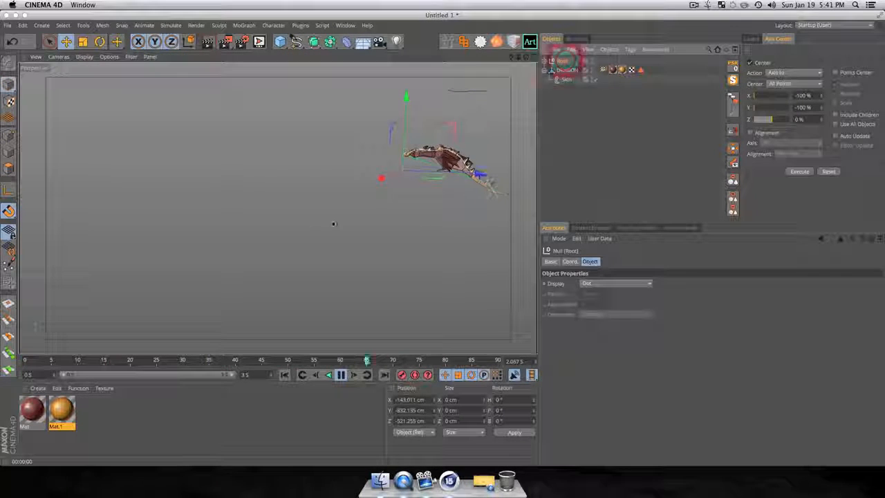
pyautogui.click(340, 374)
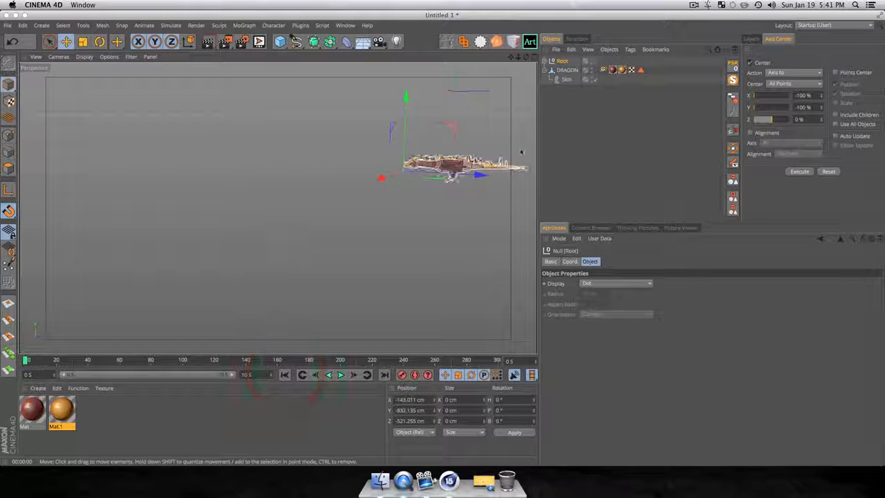
pyautogui.click(562, 62)
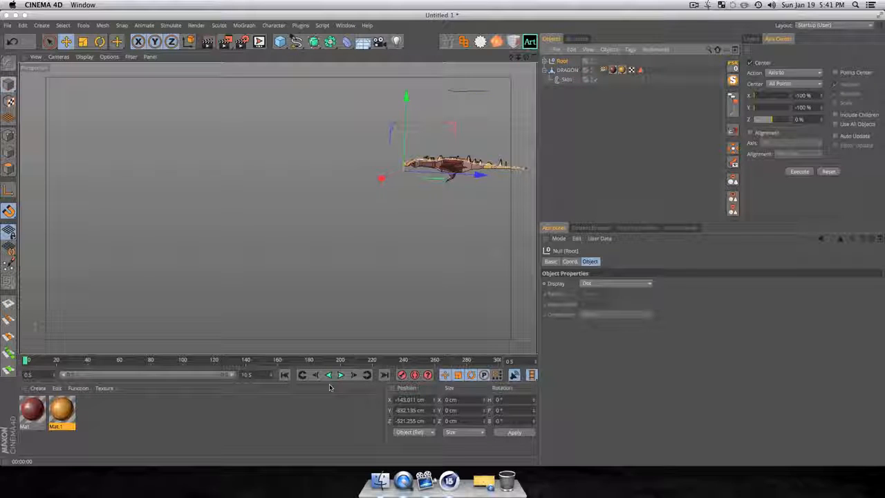
pyautogui.click(402, 374)
# - At frame 150, move the Root null to about Y 654 cm, Z -4109 cm, record a keyframe, and play the flight
pyautogui.click(261, 360)
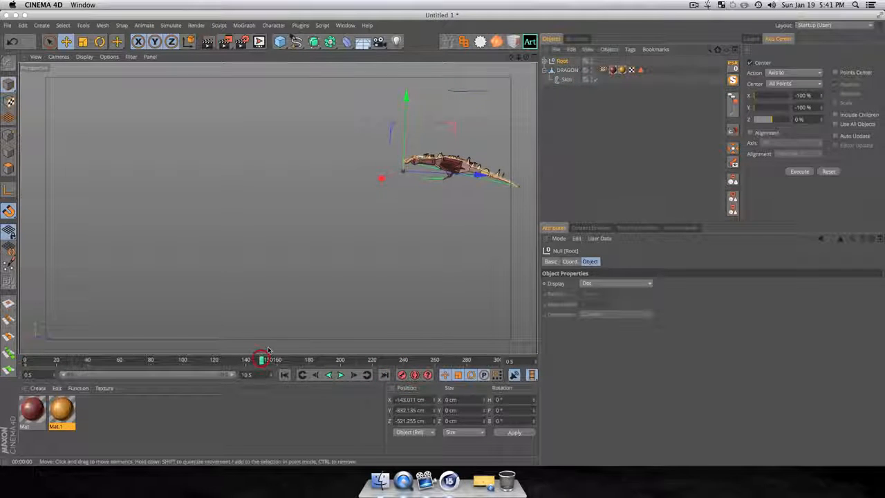
pyautogui.keyDown('alt'); pyautogui.moveTo(403, 172); pyautogui.dragTo(533, 327); pyautogui.keyUp('alt')
pyautogui.moveTo(356, 143); pyautogui.dragTo(363, 65)
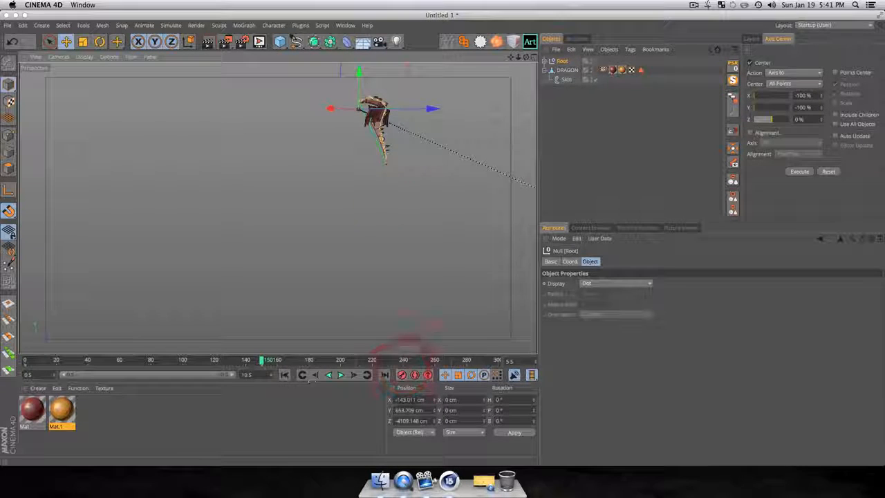
pyautogui.click(341, 374)
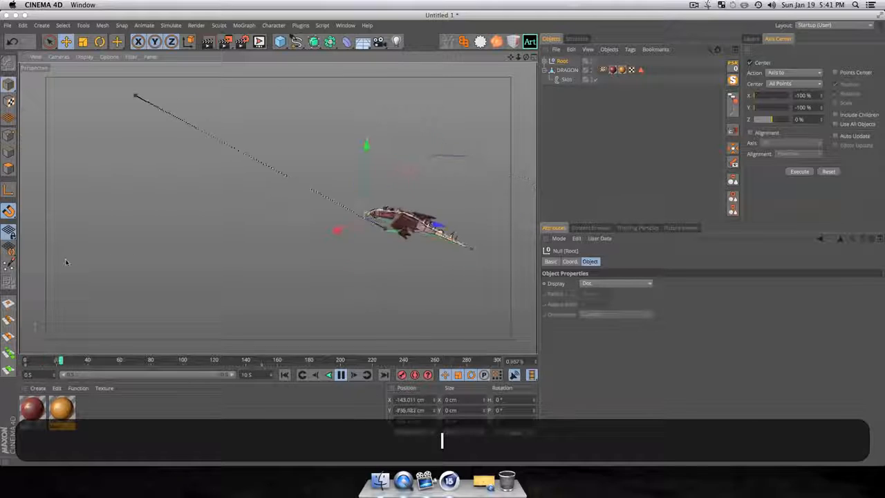
pyautogui.press('1')
pyautogui.moveTo(148, 224); pyautogui.dragTo(407, 258)
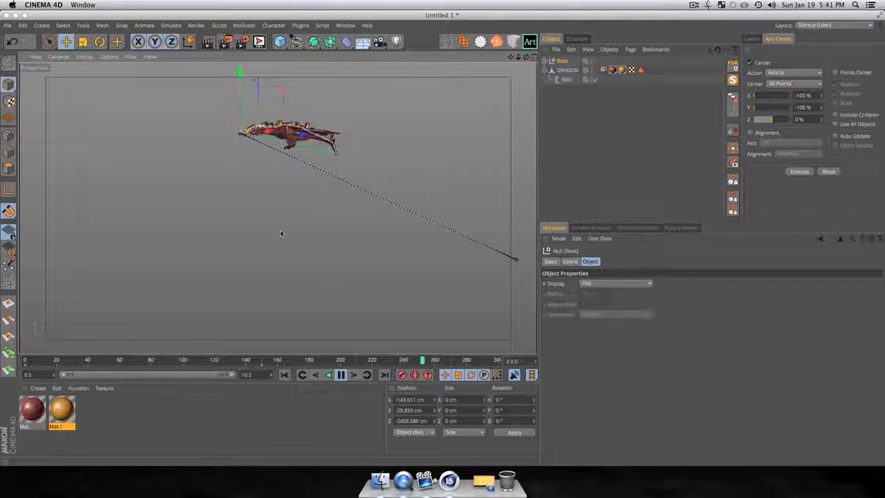
# - Pause at frame 100 and try offsetting the Root null from its path to about X 1209 cm, Y -463 cm
pyautogui.click(119, 359)
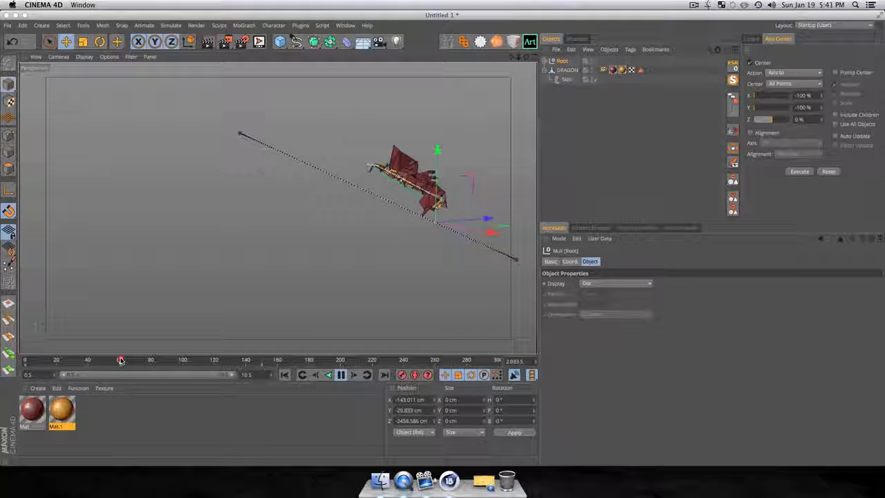
pyautogui.click(340, 374)
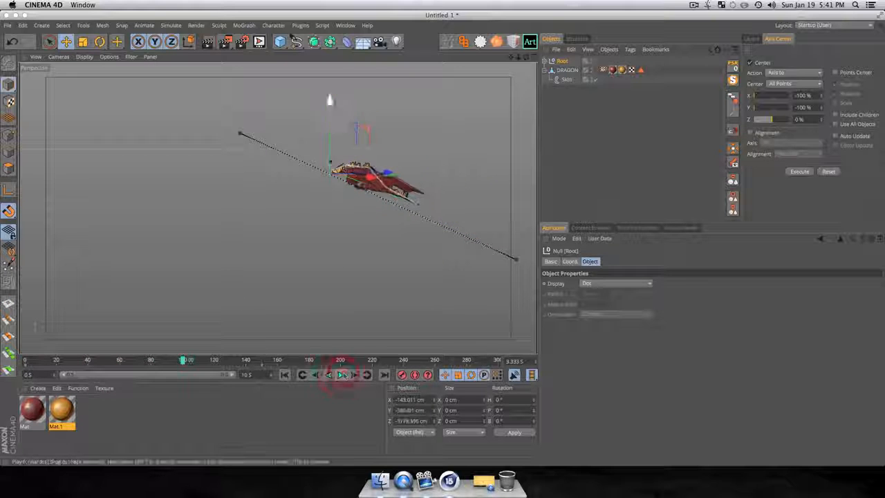
pyautogui.moveTo(329, 101); pyautogui.dragTo(329, 174)
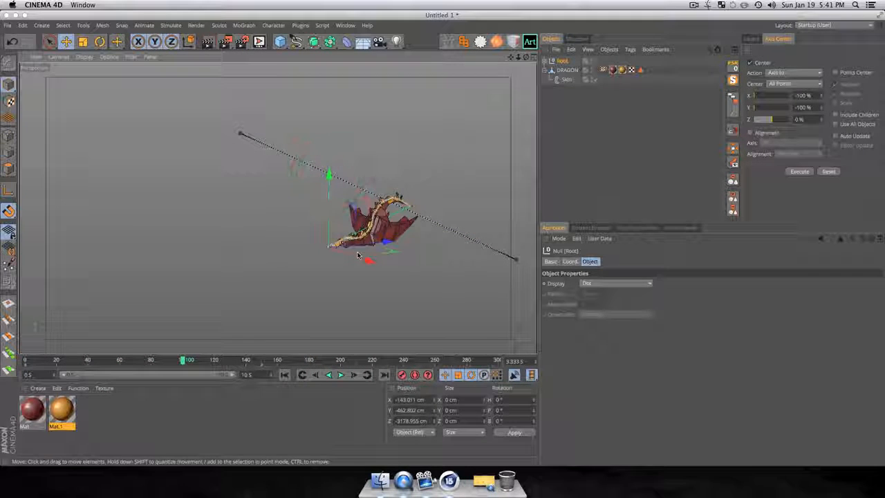
pyautogui.moveTo(359, 260); pyautogui.dragTo(453, 287)
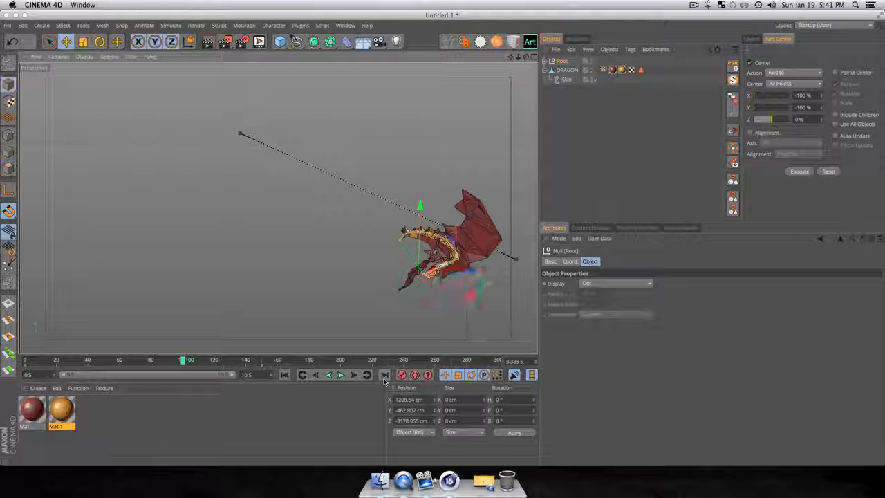
pyautogui.press('3')
pyautogui.moveTo(438, 257); pyautogui.dragTo(397, 310)
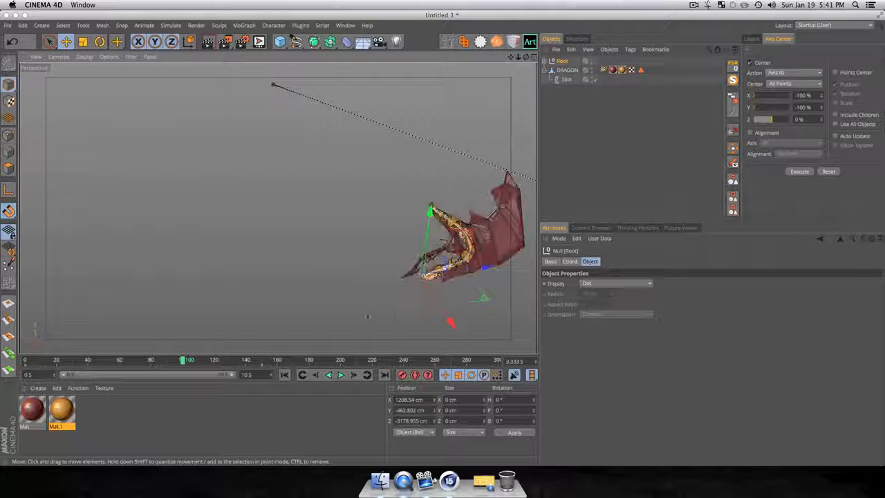
# - Play the flight from the first frame, watch it from another angle, and stop near the end of the path
pyautogui.click(284, 376)
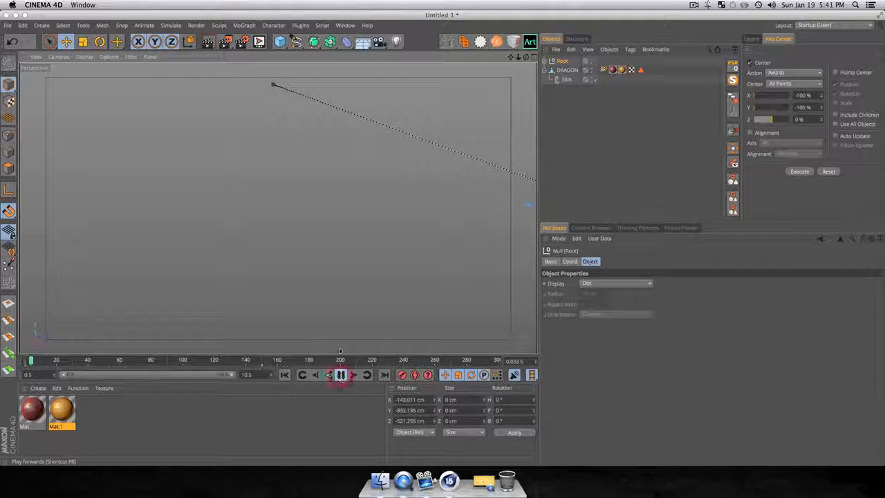
pyautogui.press('1')
pyautogui.moveTo(352, 240); pyautogui.dragTo(237, 229)
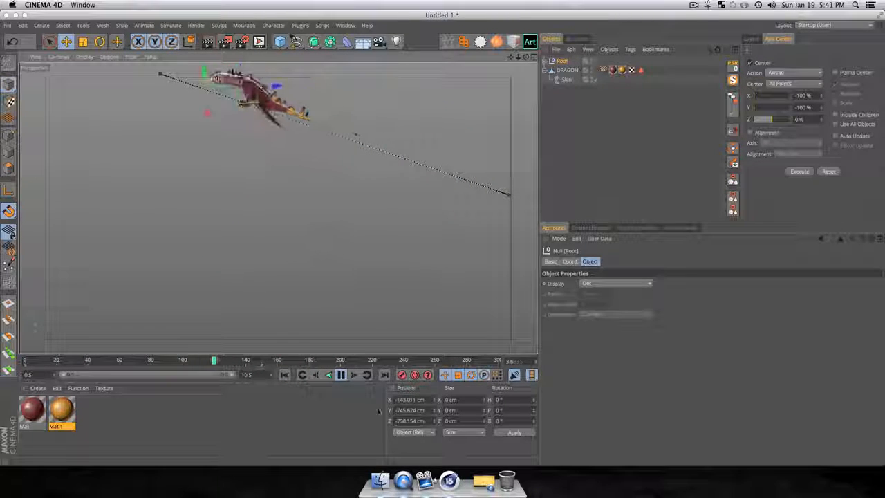
pyautogui.click(340, 375)
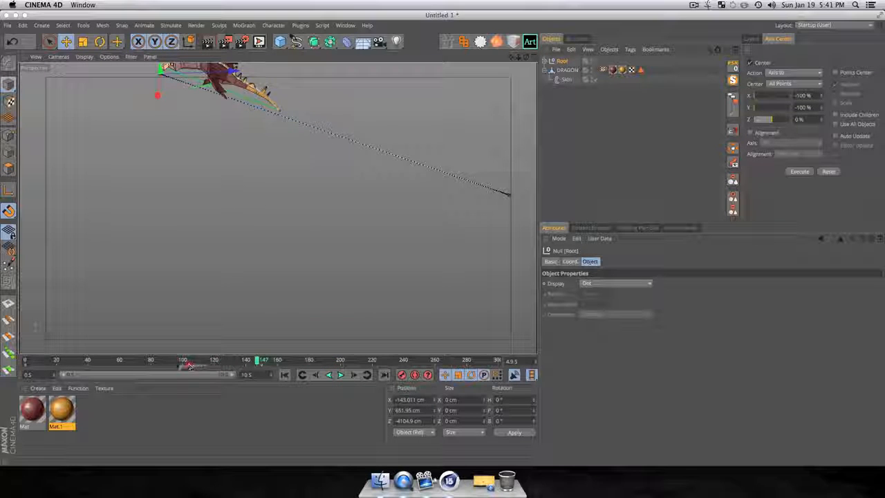
# - At frame 69, move the Root null to about X 1473 cm, Z -2632 cm and record a keyframe to curve the path
pyautogui.moveTo(189, 360); pyautogui.dragTo(136, 359)
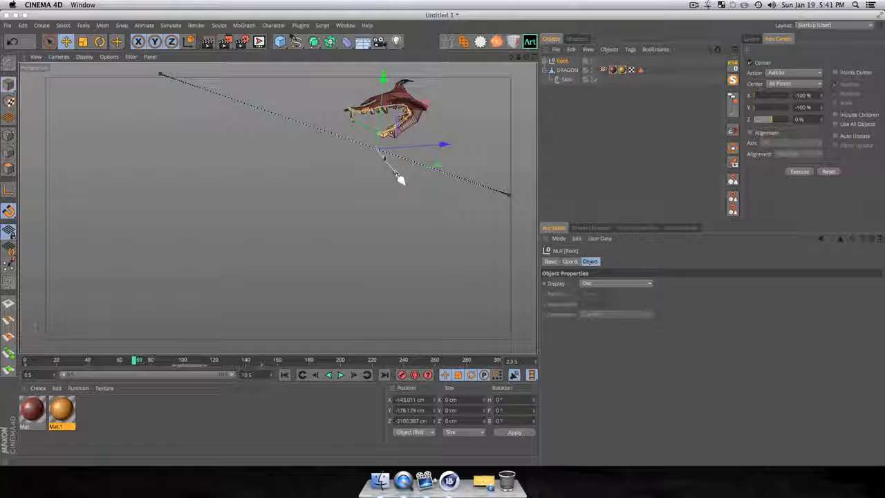
pyautogui.moveTo(401, 181); pyautogui.dragTo(448, 235)
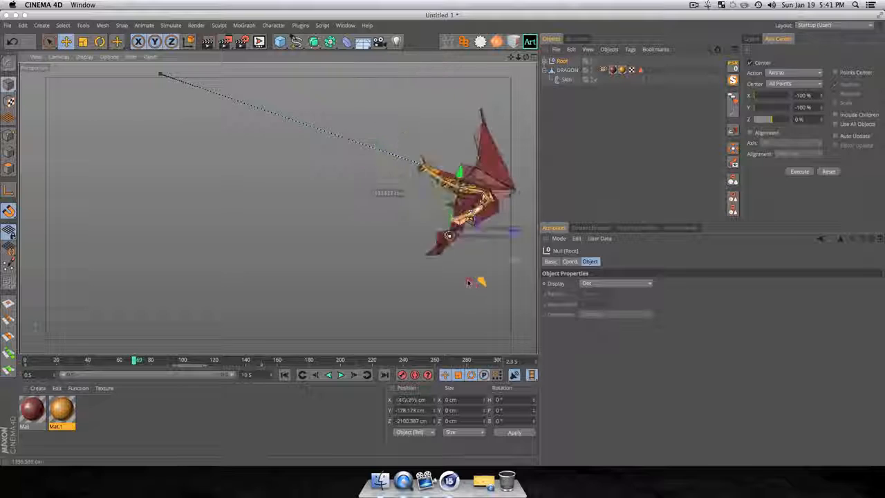
pyautogui.moveTo(468, 282); pyautogui.dragTo(468, 280)
pyautogui.moveTo(514, 231); pyautogui.dragTo(447, 251)
pyautogui.click(399, 375)
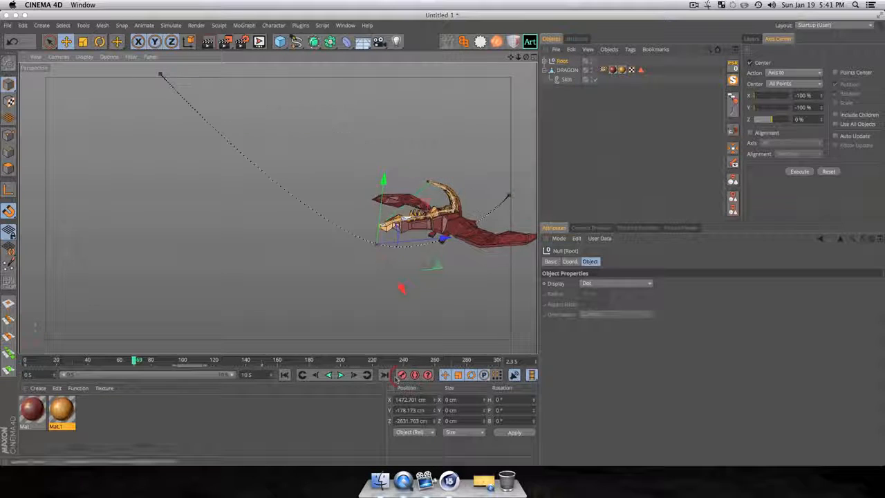
# - Replay the curved flight from the first frame to check the body's motion, and stop partway
pyautogui.click(286, 377)
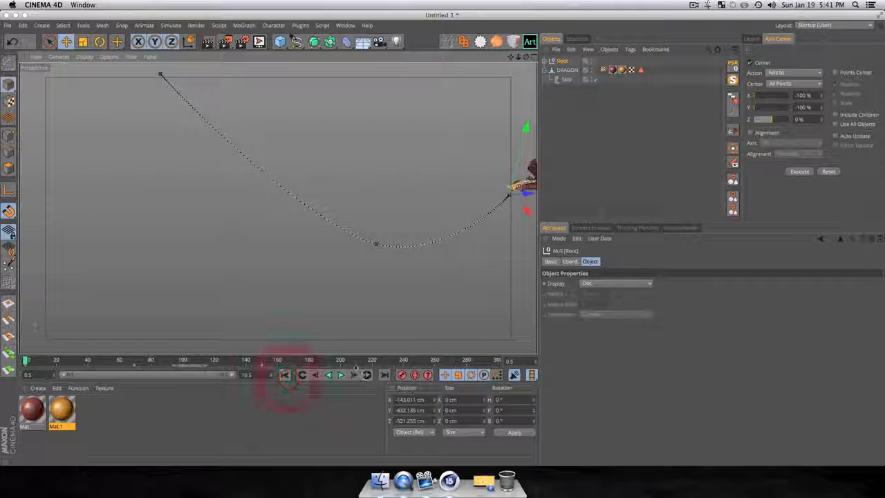
pyautogui.click(341, 376)
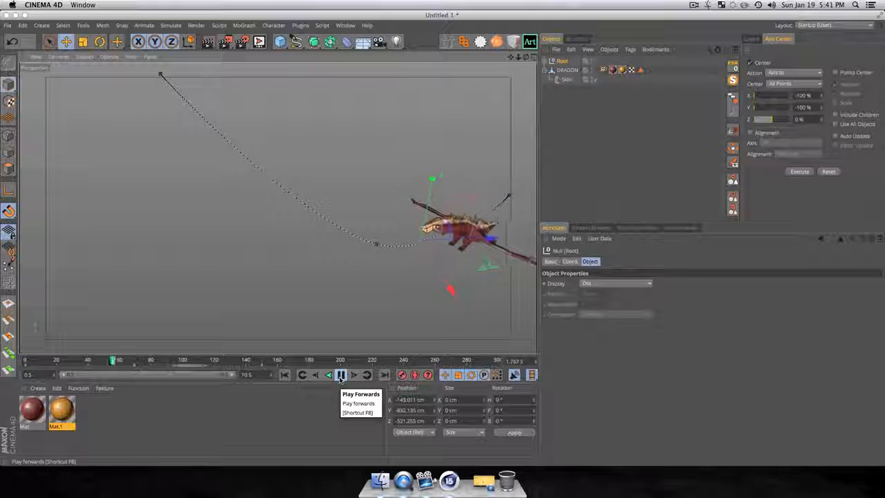
pyautogui.click(340, 377)
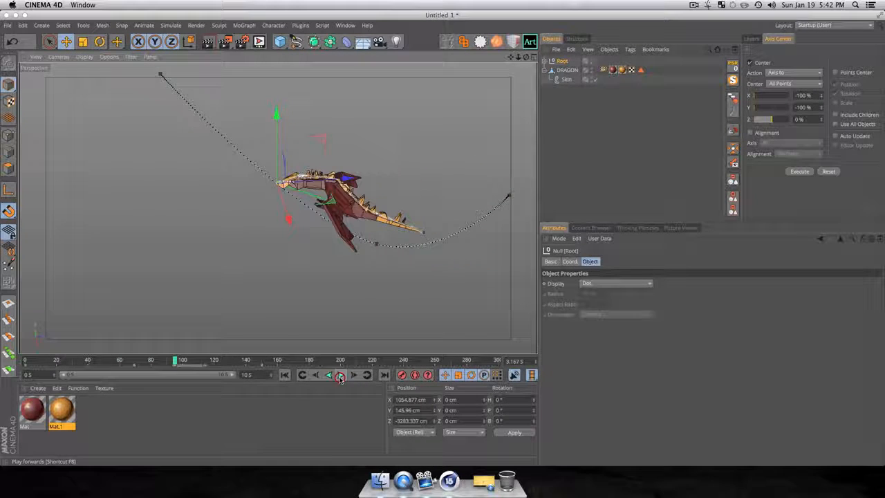
# - Set the Vibrate tag's position amplitude on the first joint to 262 cm and 265 cm, and replay the flight from the start
pyautogui.click(544, 61)
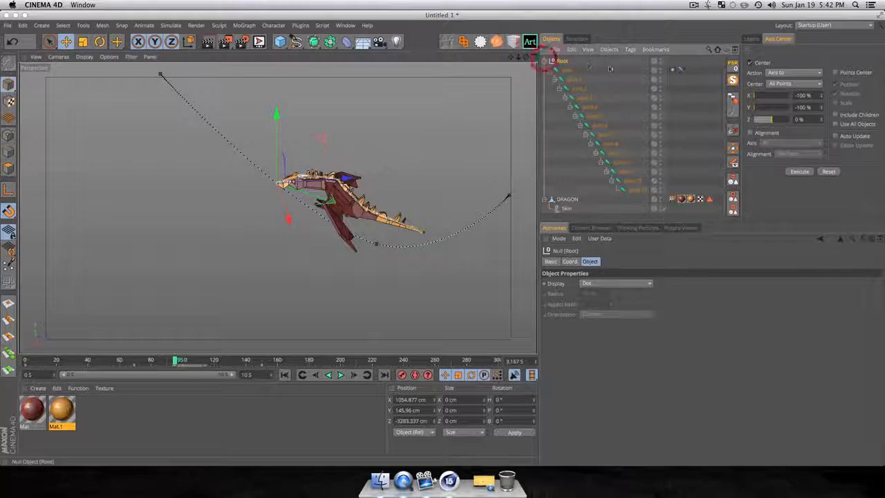
pyautogui.click(672, 70)
pyautogui.moveTo(620, 331); pyautogui.dragTo(644, 338)
pyautogui.click(286, 374)
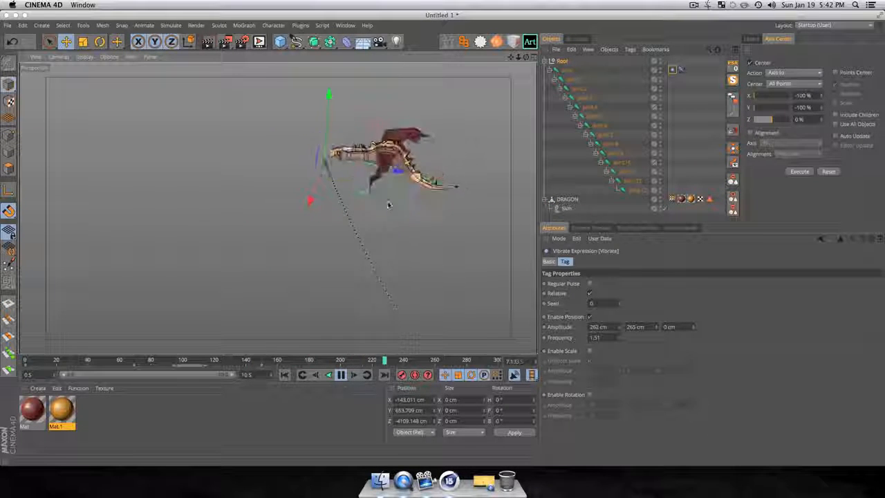
# - Stop at frame 266, render a preview of the dragon, and orbit around it
pyautogui.press('super+r')
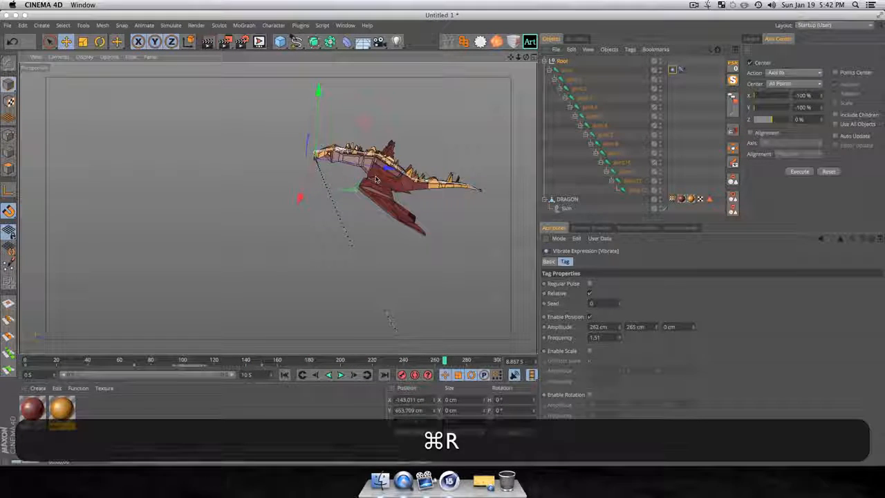
pyautogui.press('3')
pyautogui.moveTo(330, 166); pyautogui.dragTo(278, 207)
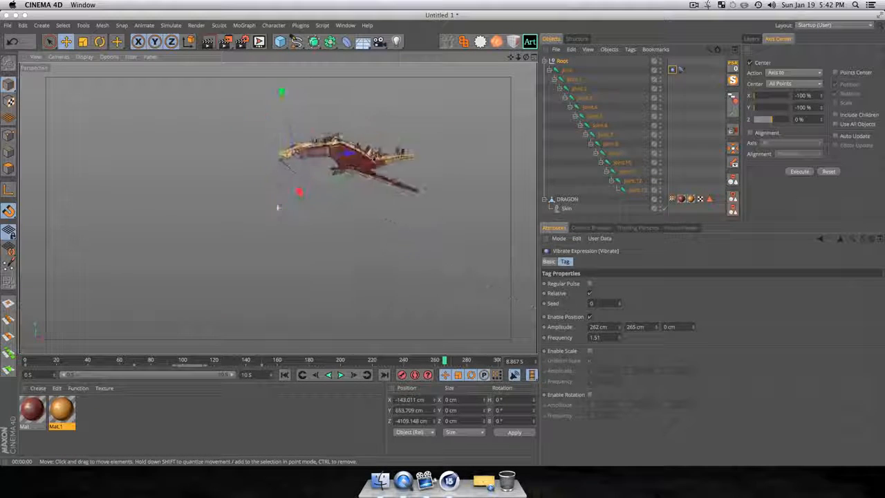
# - Collapse the Root hierarchy, clear the selection, and examine the dragon's pose from several angles
pyautogui.click(544, 60)
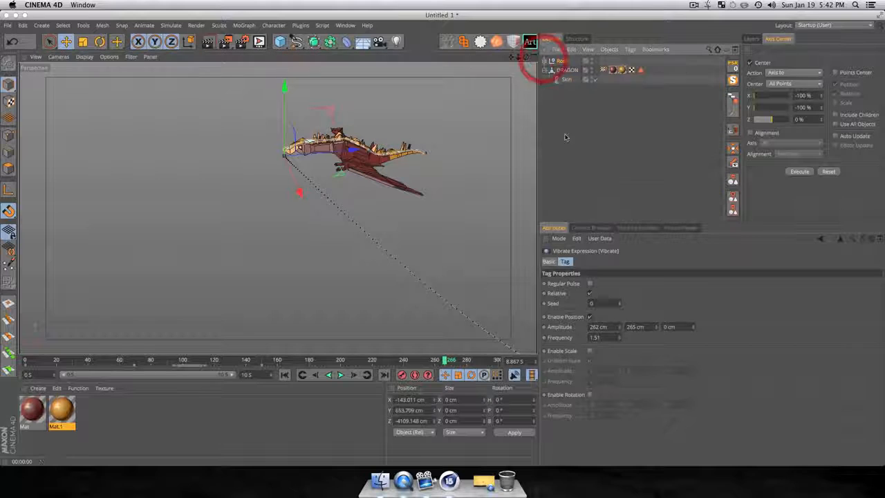
pyautogui.click(569, 139)
pyautogui.press('3')
pyautogui.moveTo(345, 153); pyautogui.dragTo(449, 150)
pyautogui.press('3')
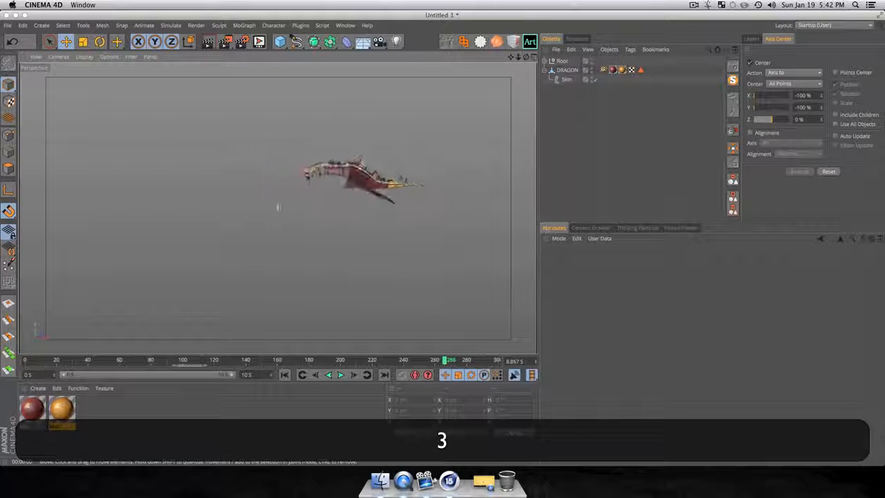
pyautogui.moveTo(278, 208); pyautogui.dragTo(278, 208)
pyautogui.press('3')
pyautogui.moveTo(350, 186); pyautogui.dragTo(322, 230)
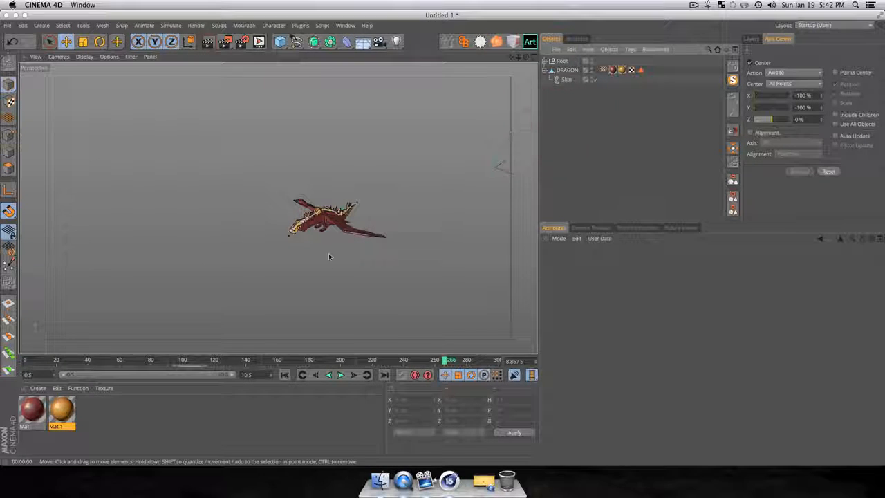
pyautogui.press('3')
pyautogui.moveTo(329, 198); pyautogui.dragTo(272, 206)
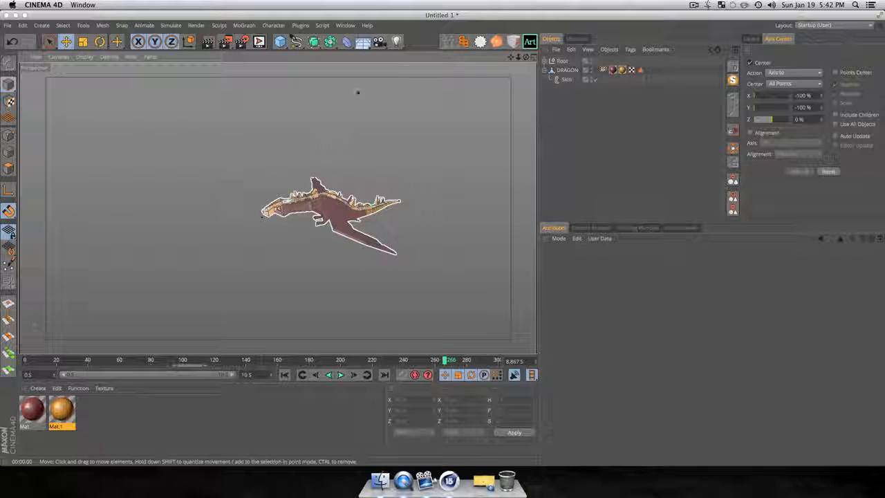
# - Add a light above the dragon at about Y 1696 cm, Z -3815 cm and make it a child of the Root null
pyautogui.click(396, 41)
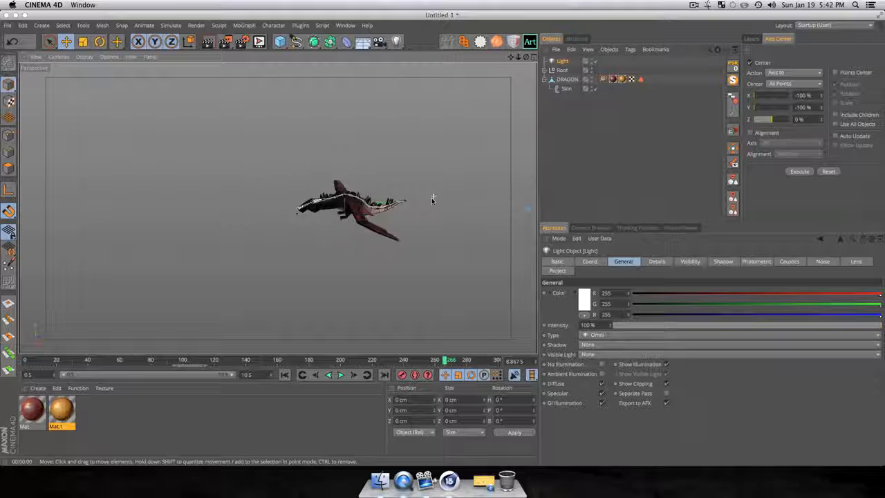
pyautogui.press('1')
pyautogui.moveTo(433, 199); pyautogui.dragTo(200, 221)
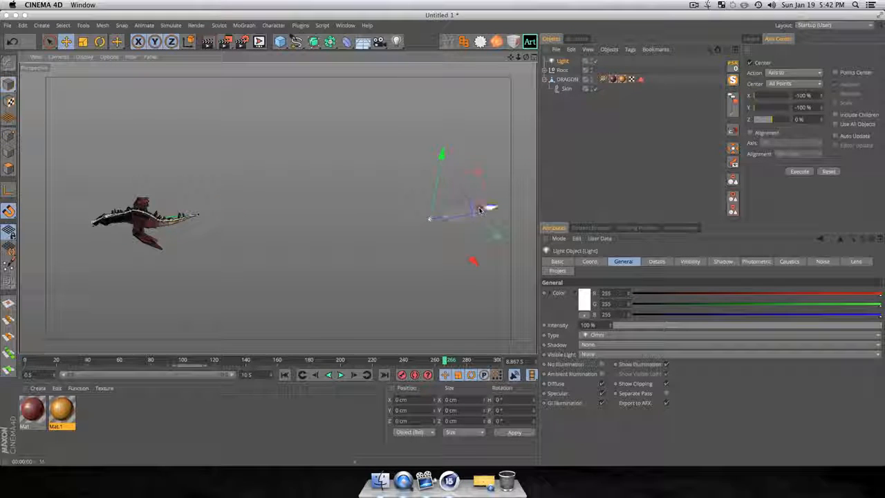
pyautogui.moveTo(480, 209); pyautogui.dragTo(82, 73)
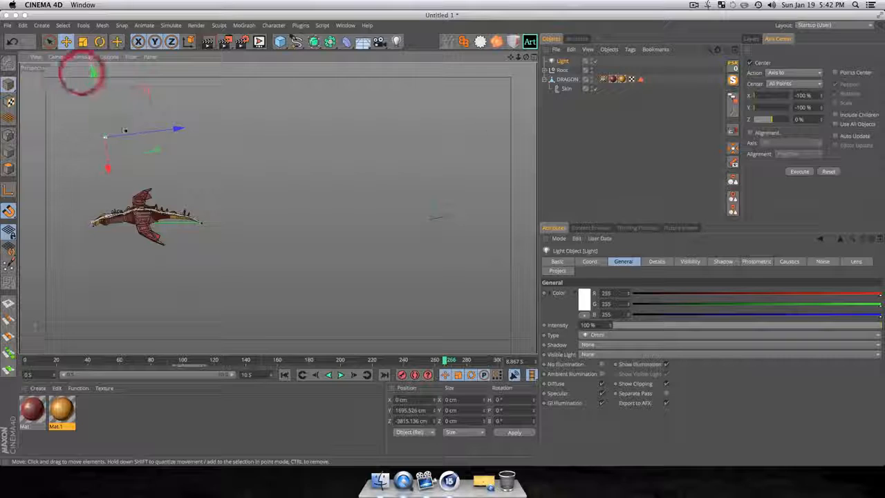
pyautogui.click(546, 70)
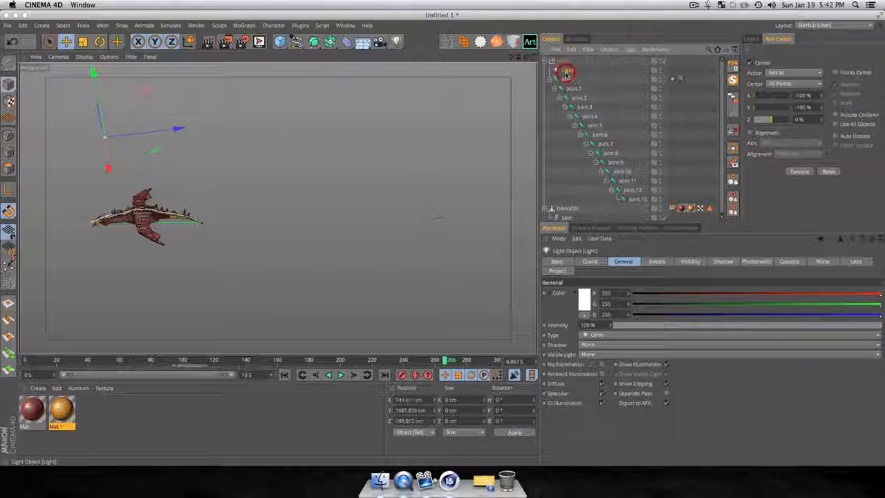
pyautogui.click(545, 61)
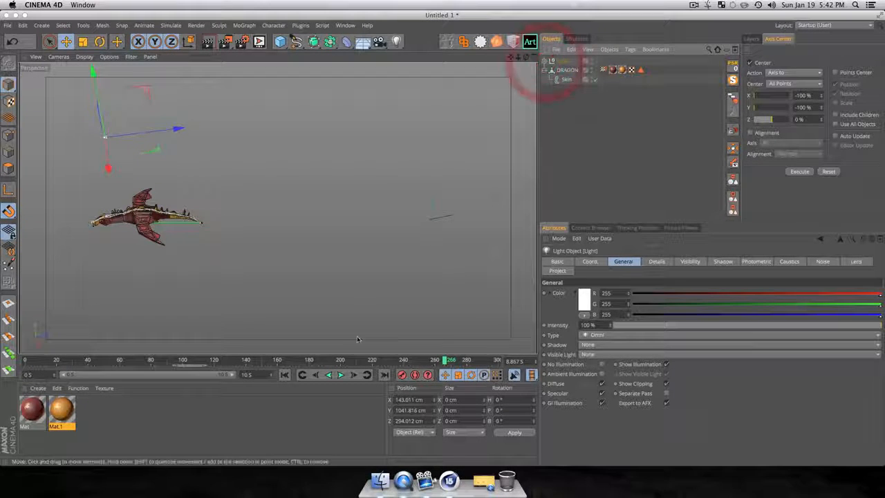
# - Play the flight from the first frame to check that the light follows the dragon, stop at frame 66, and view it closely
pyautogui.click(340, 374)
pyautogui.click(283, 374)
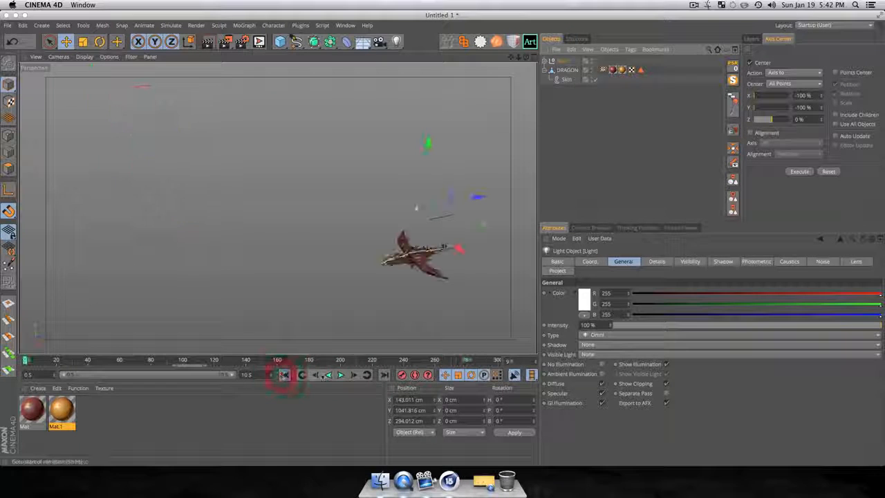
pyautogui.click(340, 374)
pyautogui.click(284, 374)
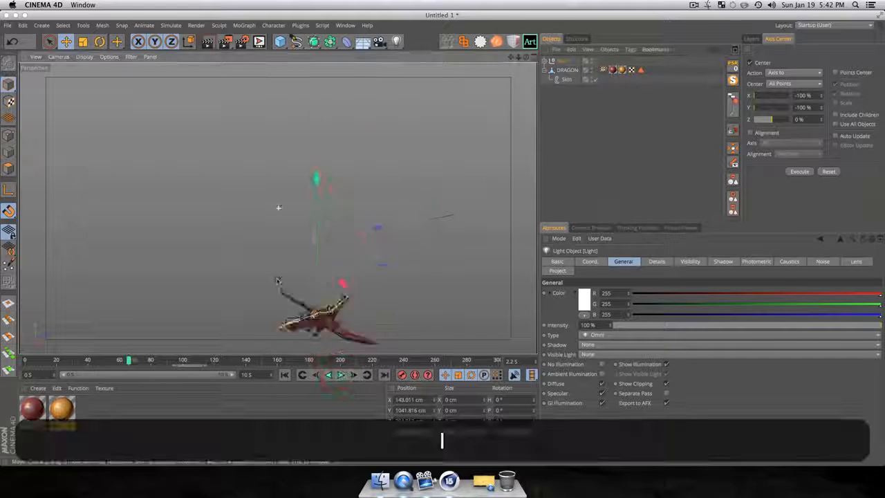
pyautogui.press('3')
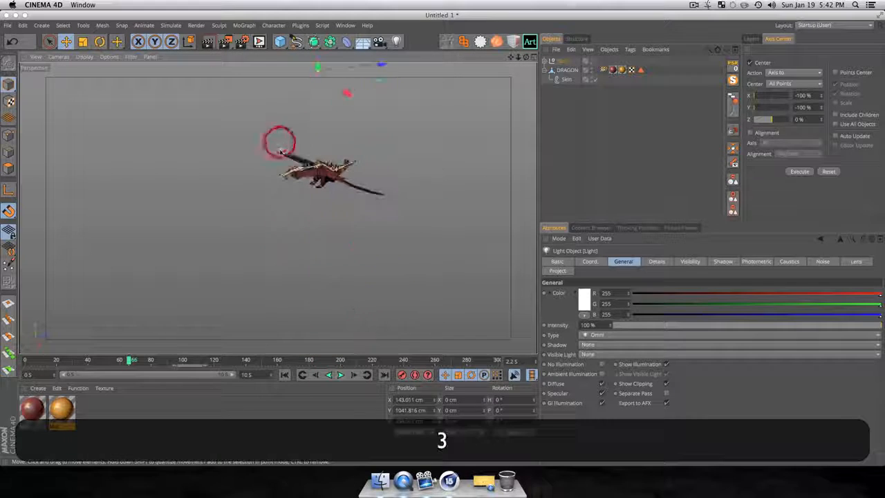
pyautogui.moveTo(276, 148); pyautogui.dragTo(288, 230)
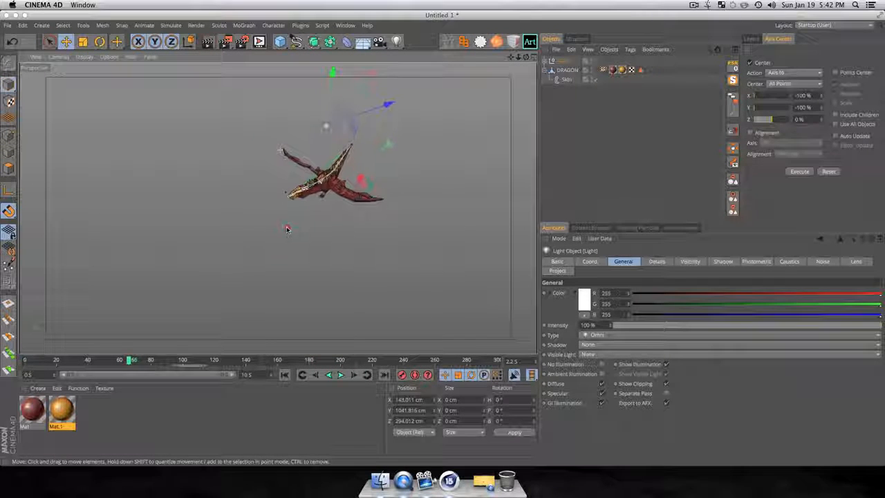
# - Change the light to an Area light with Area shadows and a pale orange color of RGB 255, 230, 206
pyautogui.click(550, 62)
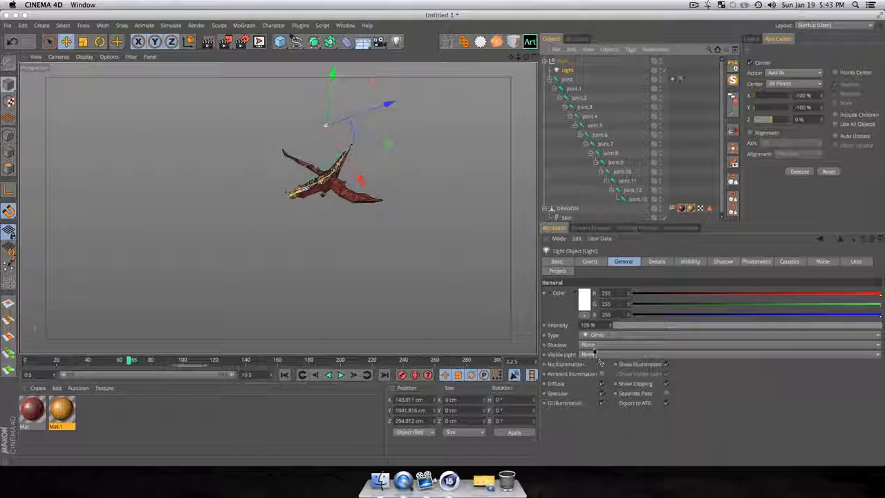
pyautogui.click(592, 335)
pyautogui.click(587, 369)
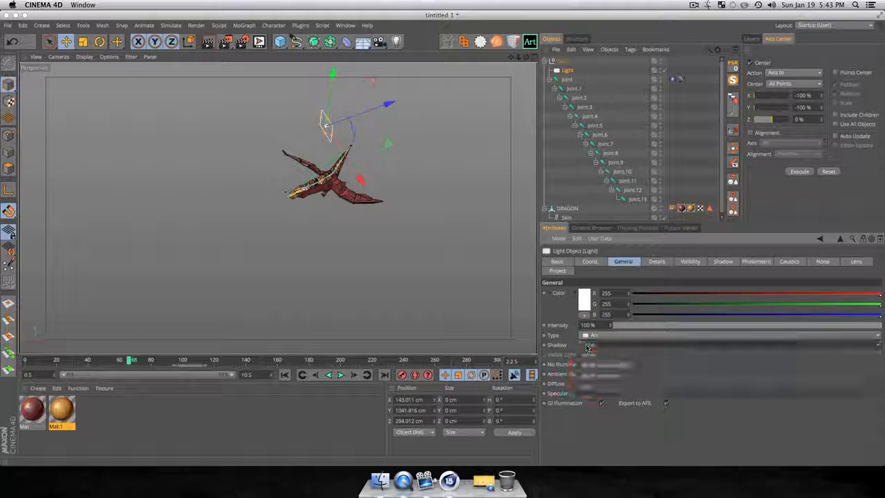
pyautogui.click(593, 387)
pyautogui.click(583, 300)
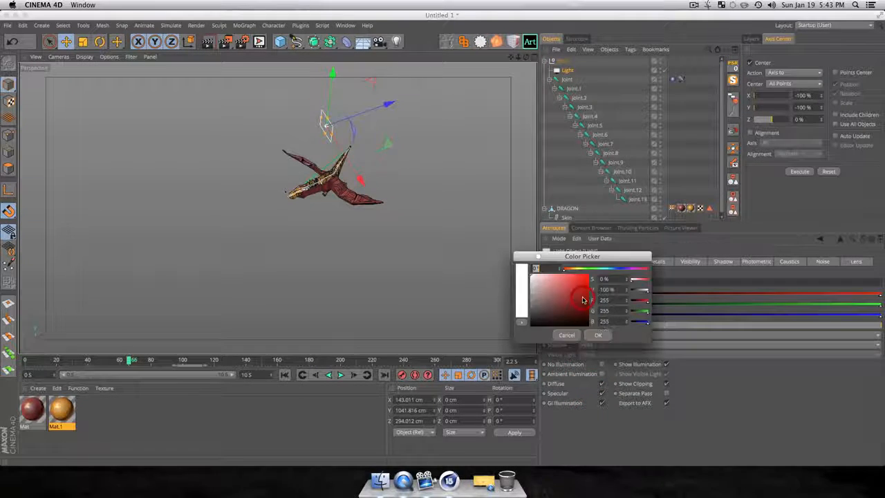
pyautogui.click(570, 269)
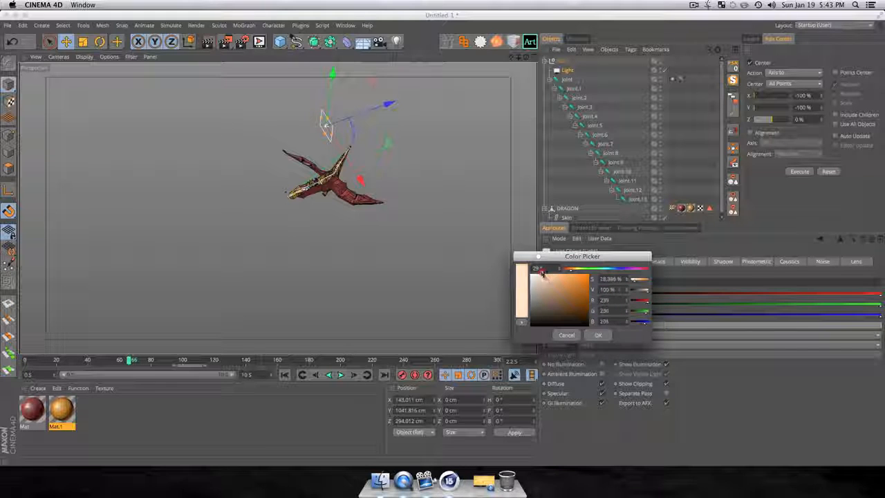
pyautogui.click(542, 274)
pyautogui.click(598, 334)
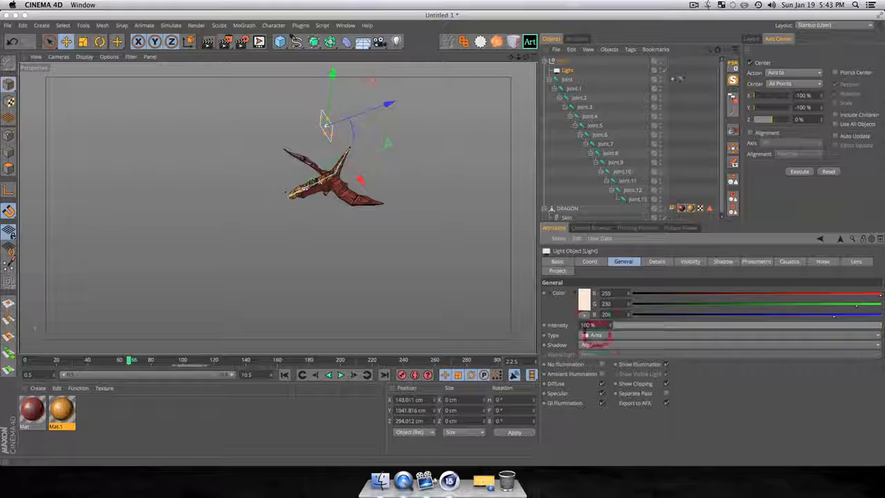
# - Set the area light's outer radius to 313 cm and rotate its pitch to -90° so it faces the dragon
pyautogui.click(656, 261)
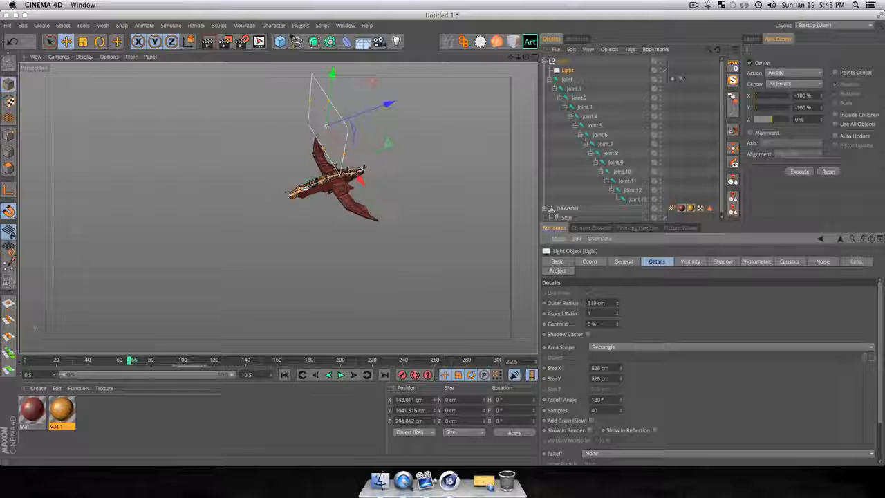
pyautogui.press('r')
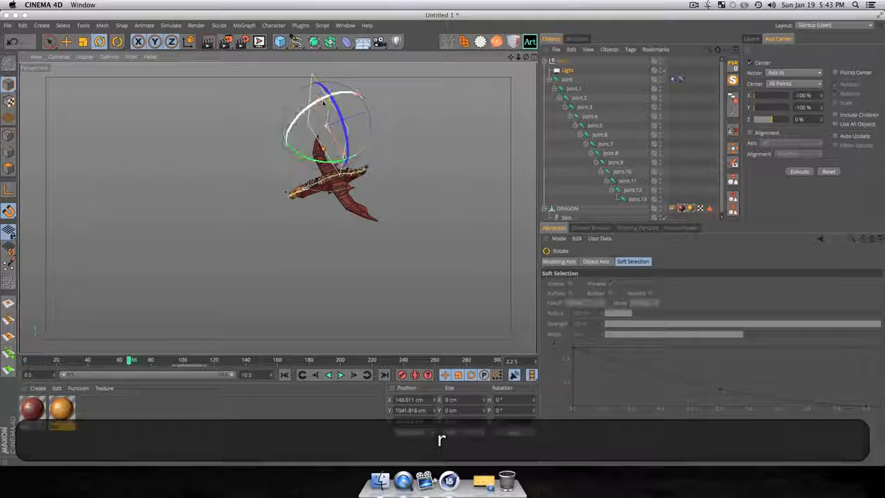
pyautogui.moveTo(323, 103); pyautogui.dragTo(477, 84)
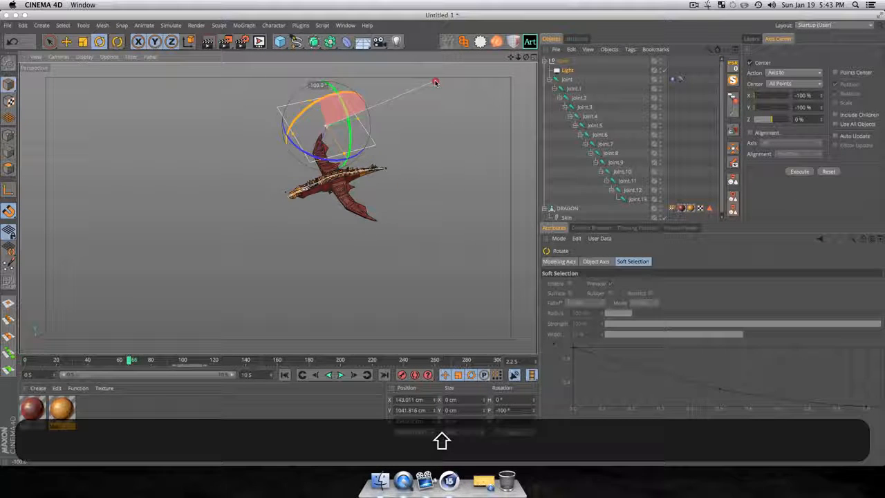
pyautogui.keyDown('shift'); pyautogui.moveTo(418, 82); pyautogui.dragTo(417, 80); pyautogui.keyUp('shift')
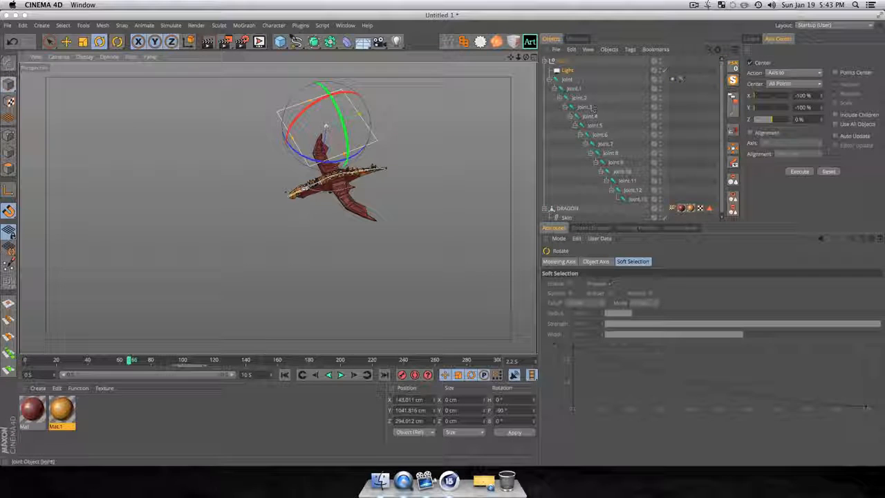
# - Set the area light's samples to 50 and its falloff to Inverse Square Clamped
pyautogui.click(563, 70)
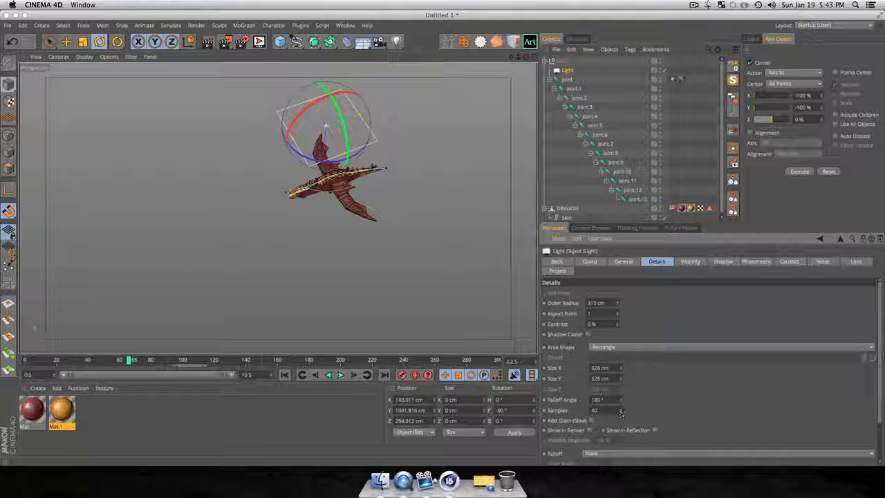
pyautogui.scroll(-3, 732, 439)
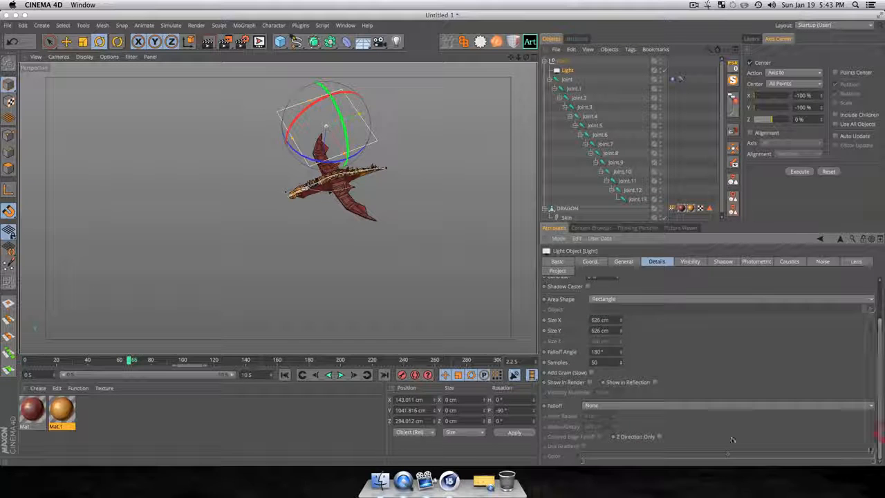
pyautogui.click(597, 406)
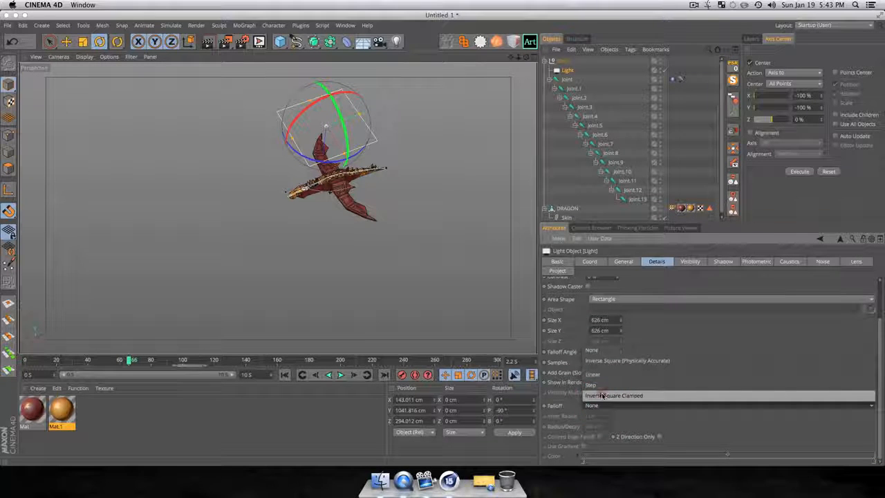
pyautogui.click(602, 396)
# - Render viewport previews of the lit dragon, including one from a new angle, to check the light's falloff
pyautogui.press('super+r')
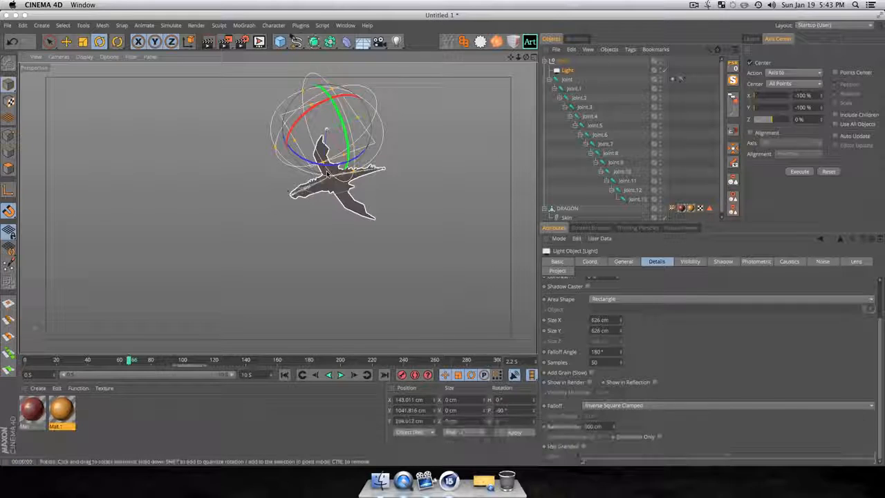
pyautogui.press('super+r')
pyautogui.scroll(3, 327, 171)
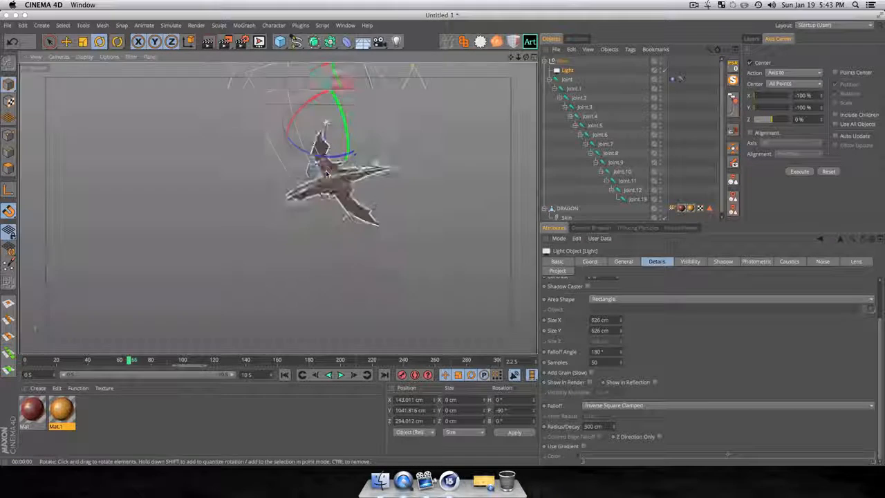
pyautogui.press('3')
pyautogui.moveTo(390, 167); pyautogui.dragTo(260, 201)
pyautogui.press('super+r')
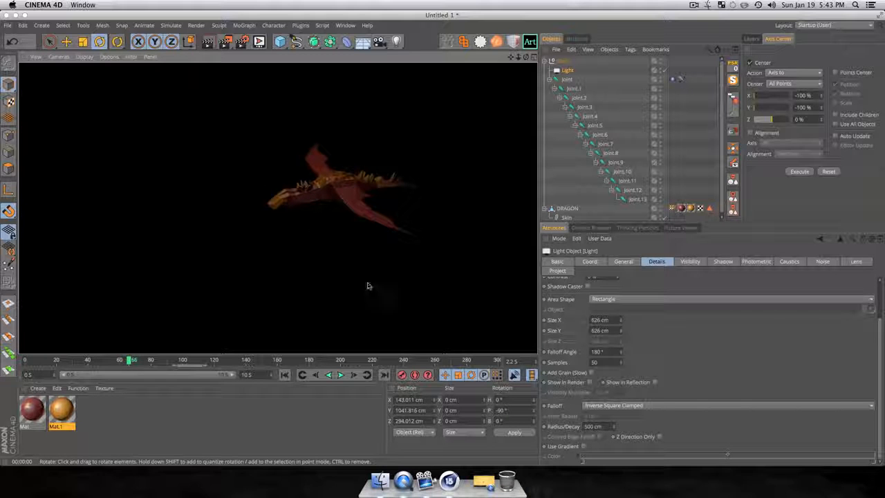
# - Limit the area light's falloff to the Z direction only
pyautogui.click(764, 341)
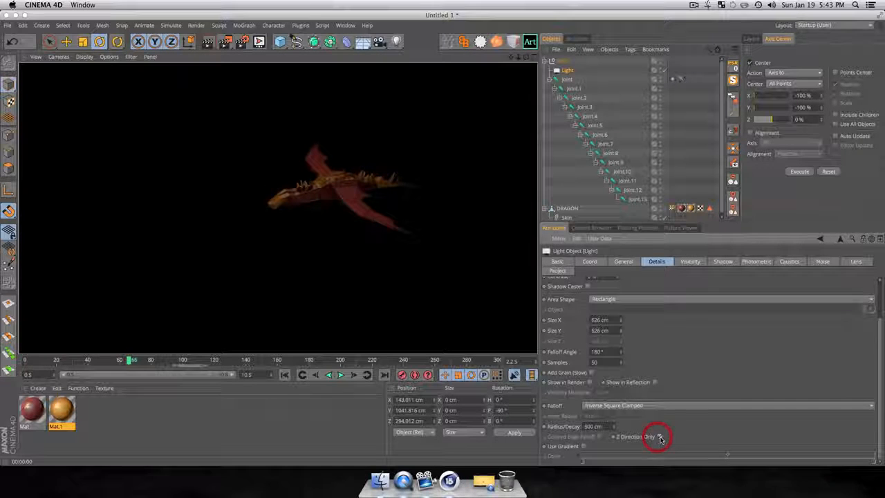
pyautogui.click(660, 438)
pyautogui.click(690, 261)
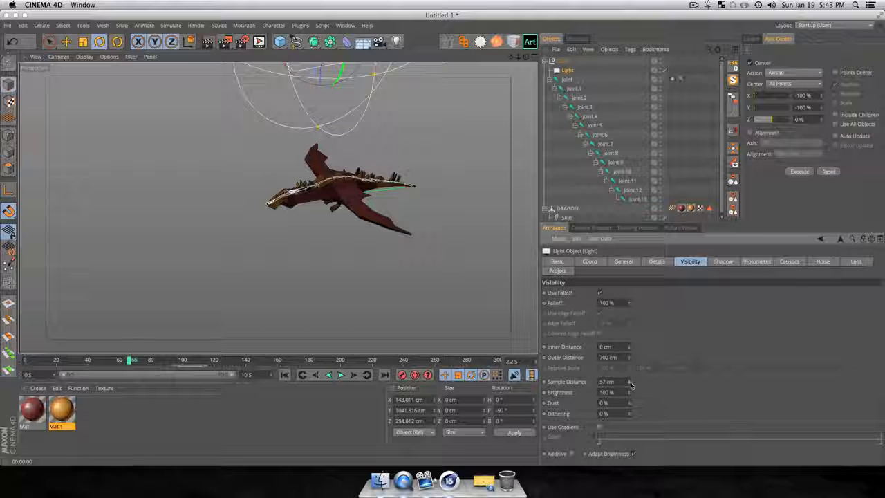
# - Set the area light's shadow accuracy to 1%, minimum samples to 3 and maximum samples to 350
pyautogui.click(716, 260)
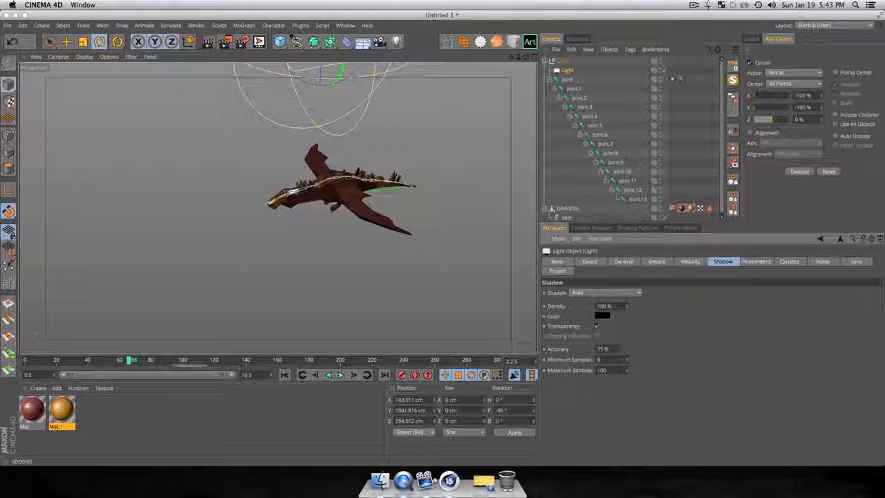
pyautogui.click(612, 348)
pyautogui.write('1')
pyautogui.press('Tab')
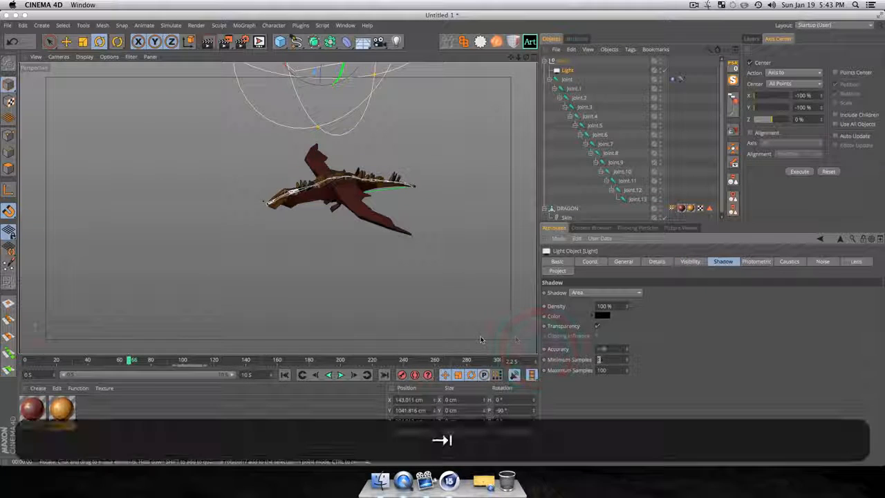
pyautogui.write('3')
pyautogui.press('Tab')
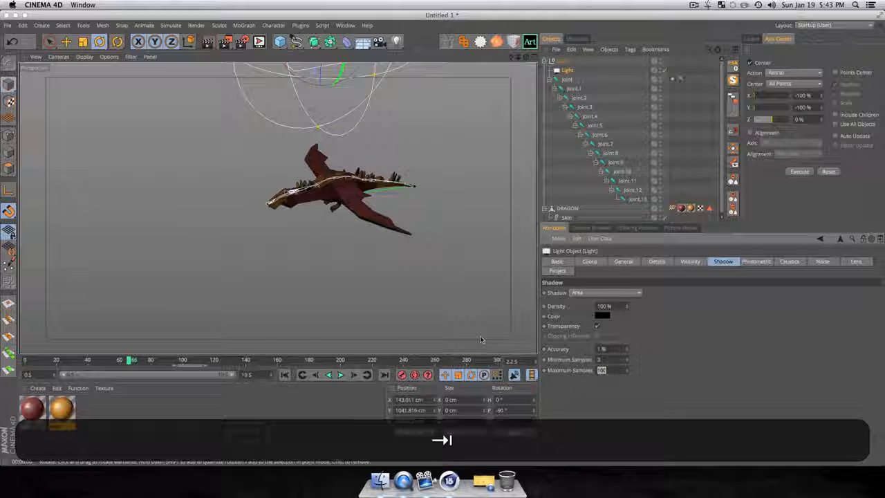
pyautogui.write('350')
pyautogui.press('Tab')
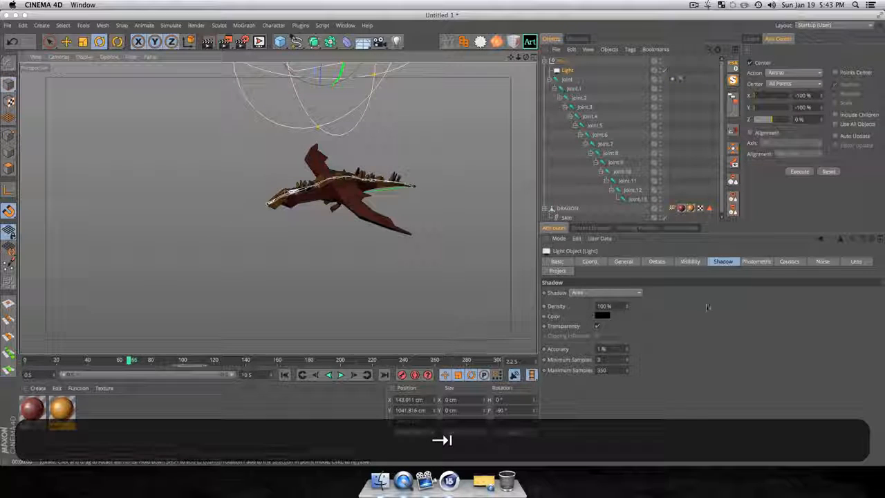
pyautogui.click(709, 307)
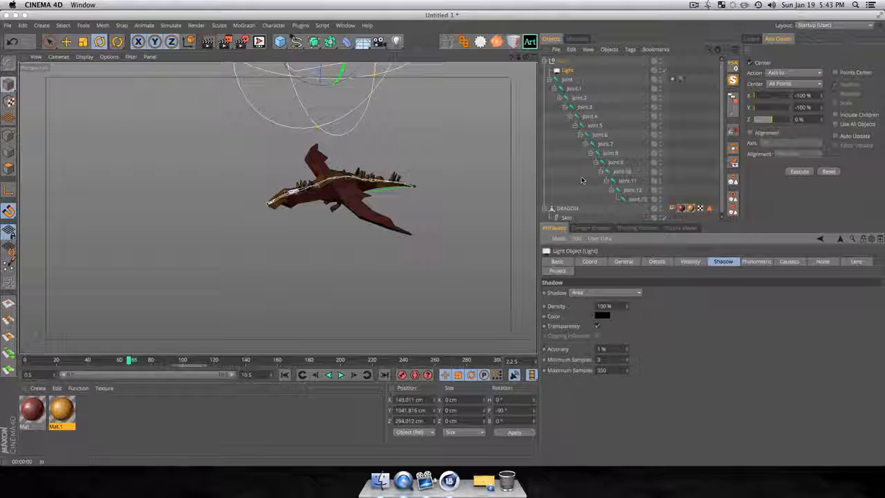
# - Enlarge the area light that hangs above the dragon
pyautogui.click(622, 261)
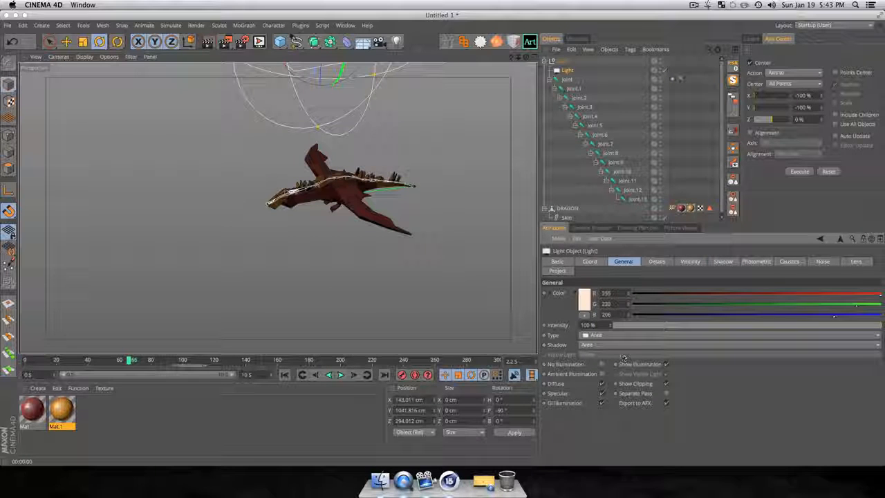
pyautogui.click(657, 261)
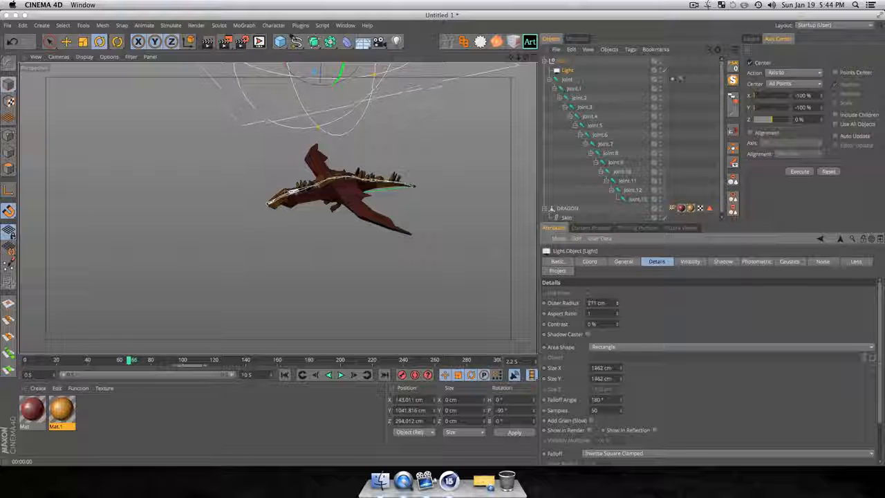
pyautogui.click(622, 262)
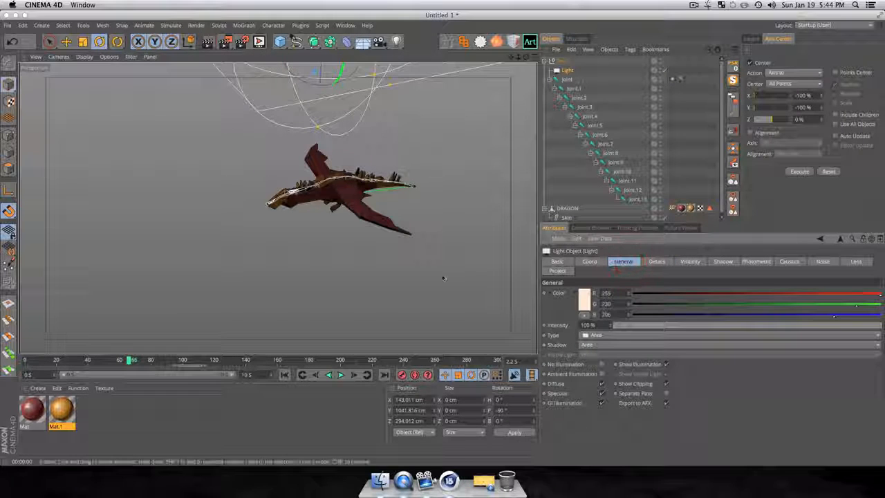
pyautogui.scroll(-5, 326, 221)
pyautogui.press('3')
pyautogui.moveTo(326, 221); pyautogui.dragTo(360, 145)
pyautogui.press('t')
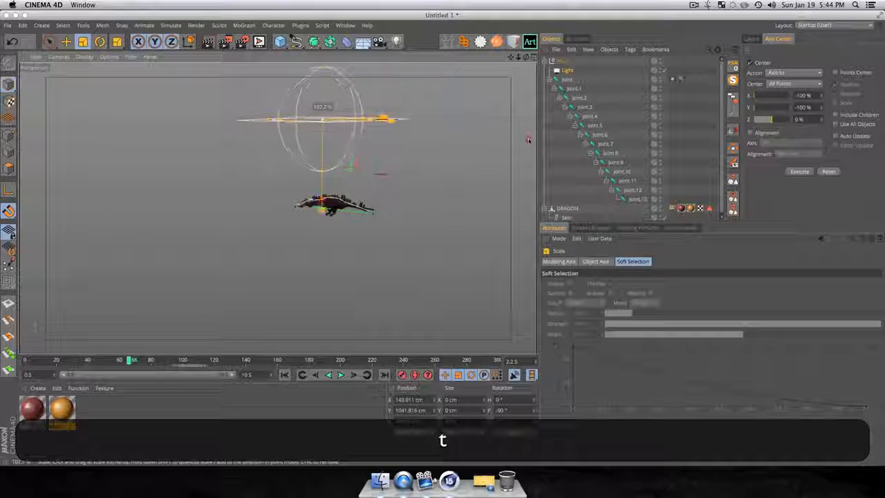
# - Lower the area light toward the dragon to a Y position of about 640 cm and render a preview
pyautogui.press('e')
pyautogui.moveTo(321, 193); pyautogui.dragTo(385, 282)
pyautogui.scroll(5, 316, 221)
pyautogui.press('3')
pyautogui.press('super+r')
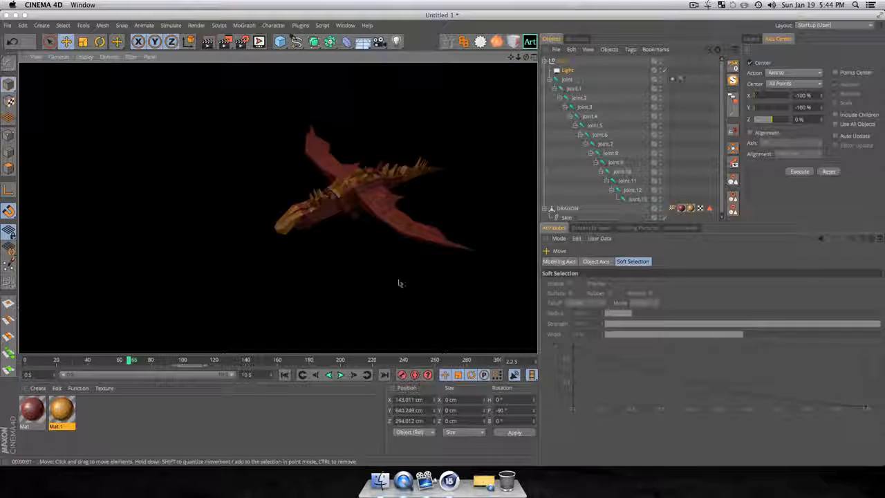
# - Duplicate the area light along X to about 1423 cm and tilt the copy to a pitch of about -142° toward the dragon
pyautogui.scroll(-3, 380, 266)
pyautogui.press('1')
pyautogui.moveTo(380, 265); pyautogui.dragTo(334, 158)
pyautogui.press('3')
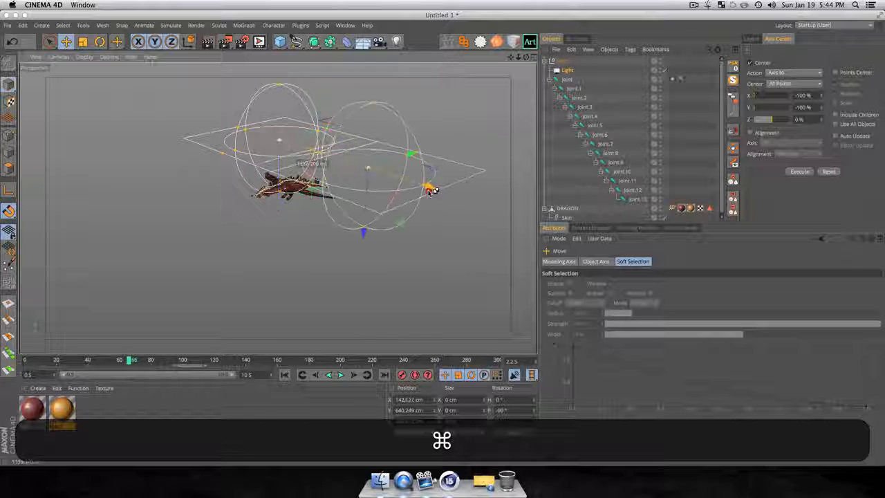
pyautogui.keyDown('super'); pyautogui.moveTo(429, 191); pyautogui.dragTo(430, 191); pyautogui.keyUp('super')
pyautogui.press('r')
pyautogui.moveTo(404, 156); pyautogui.dragTo(406, 198)
# - Place the duplicated light directly below the original light inside the Root hierarchy
pyautogui.click(566, 69)
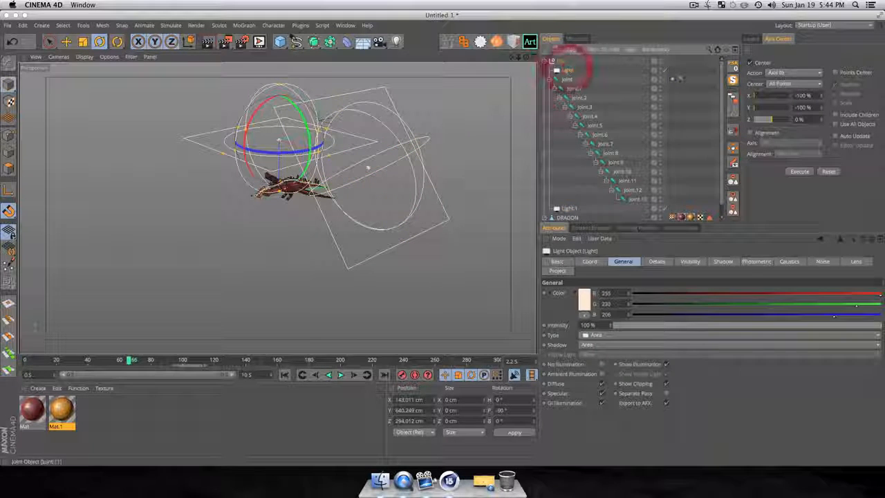
pyautogui.moveTo(558, 206); pyautogui.dragTo(566, 179)
pyautogui.moveTo(565, 72); pyautogui.dragTo(572, 83)
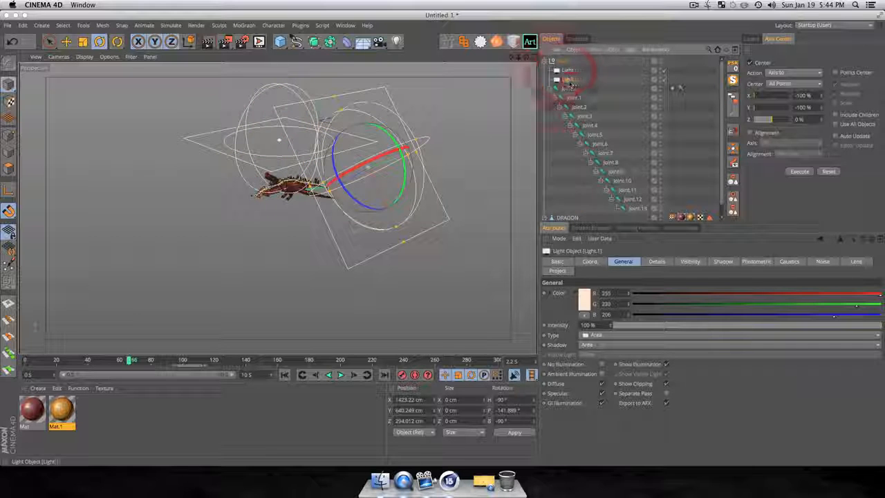
# - Give the duplicated light a pale cyan color of RGB 234, 255, 252 and an intensity of 151%
pyautogui.click(583, 299)
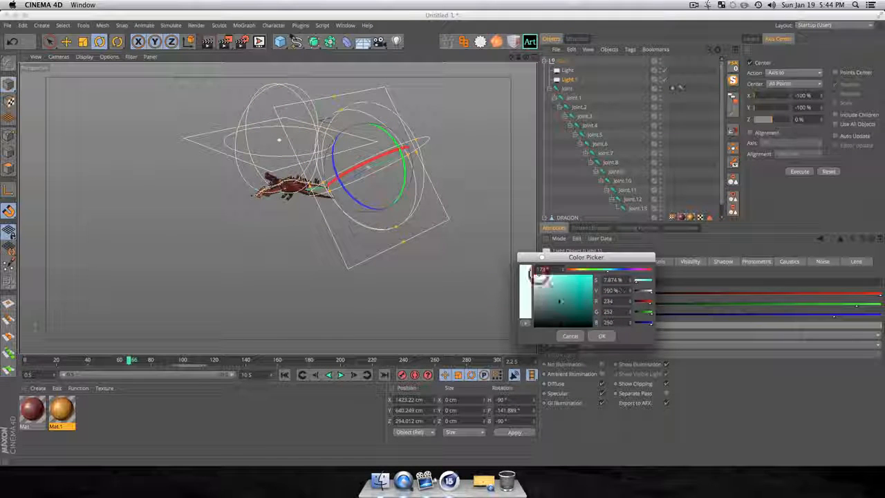
pyautogui.click(602, 335)
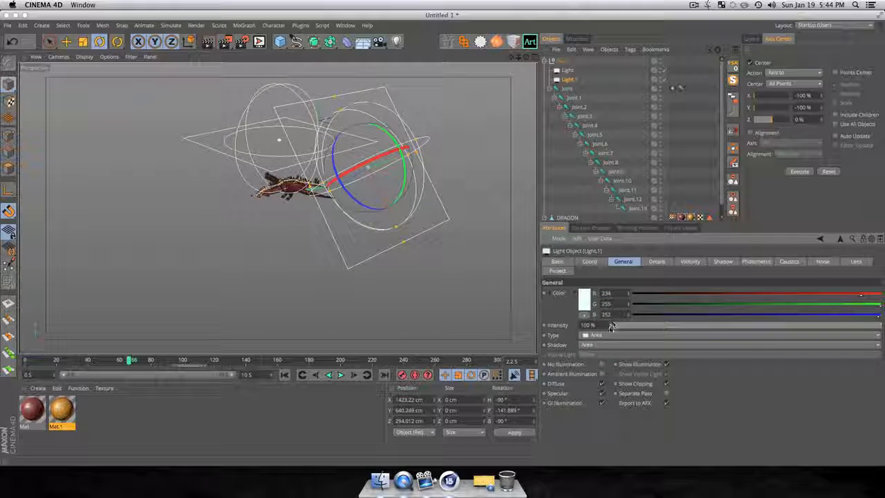
pyautogui.press('super+r')
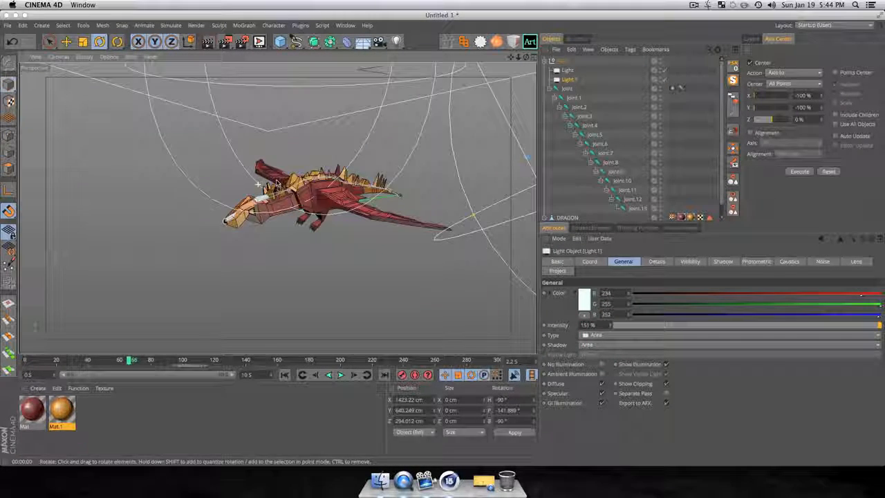
# - Render a viewport preview of the dragon lit by both lights from another angle
pyautogui.press('3')
pyautogui.moveTo(276, 181); pyautogui.dragTo(296, 66)
pyautogui.press('super+r')
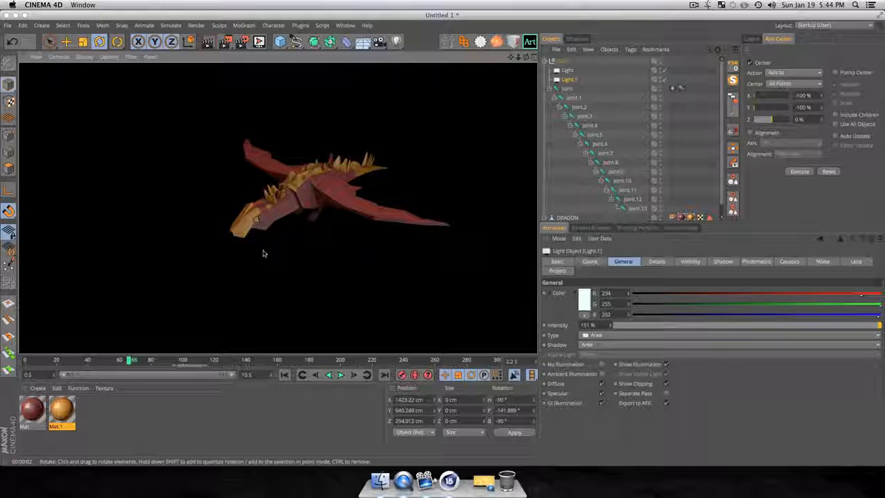
# - Add a Background object and a Floor object to the scene and render a preview
pyautogui.click(336, 316)
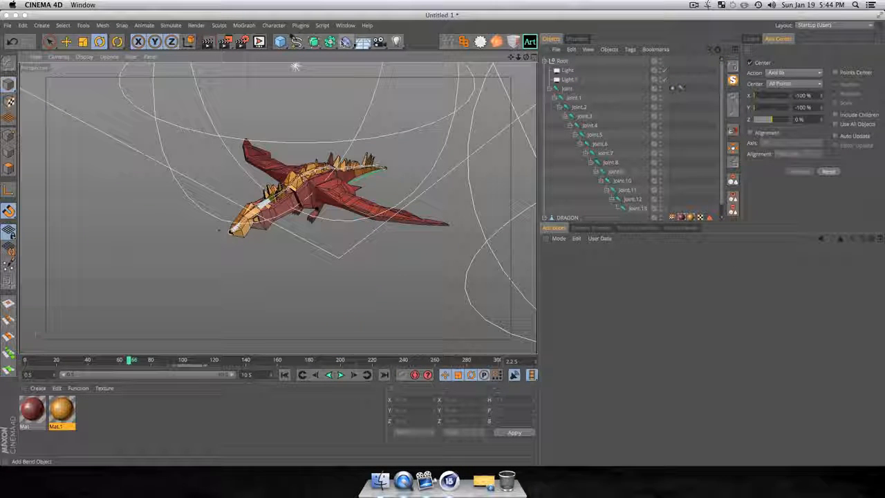
pyautogui.moveTo(363, 41); pyautogui.dragTo(401, 56)
pyautogui.press('super+r')
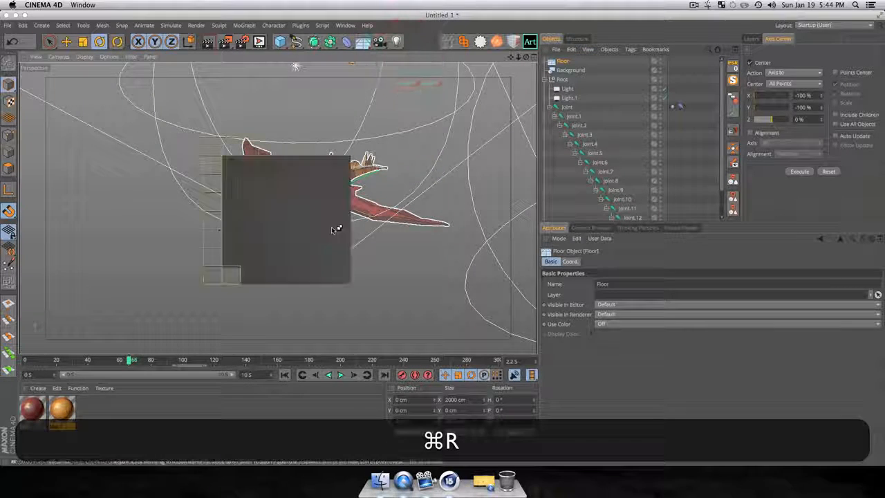
# - Lower the floor far beneath the dragon to a Y position of about -2225 cm
pyautogui.keyDown('alt'); pyautogui.moveTo(389, 126); pyautogui.dragTo(182, 117); pyautogui.keyUp('alt')
pyautogui.click(558, 59)
pyautogui.press('3')
pyautogui.press('e')
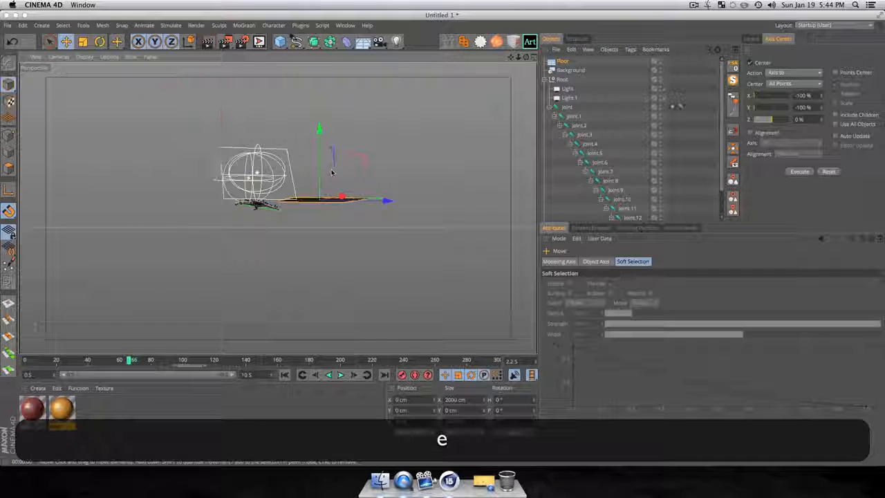
pyautogui.moveTo(320, 152); pyautogui.dragTo(336, 227)
# - Render previews of the dragon above the floor from the side and from a higher angle
pyautogui.press('super+r')
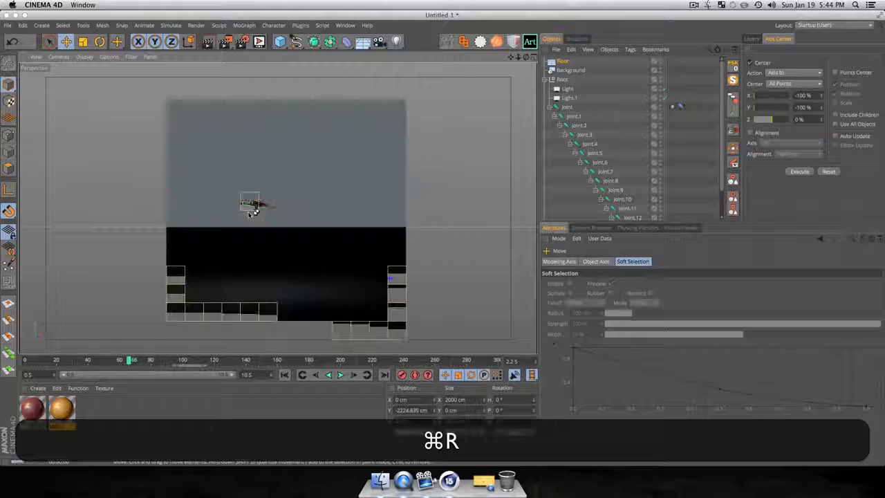
pyautogui.scroll(5, 242, 206)
pyautogui.press('3')
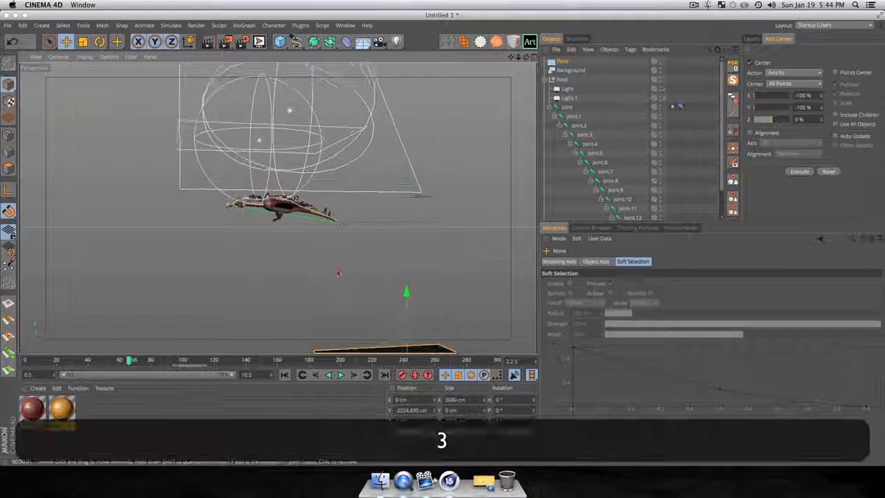
pyautogui.moveTo(348, 280); pyautogui.dragTo(336, 292)
pyautogui.press('super+r')
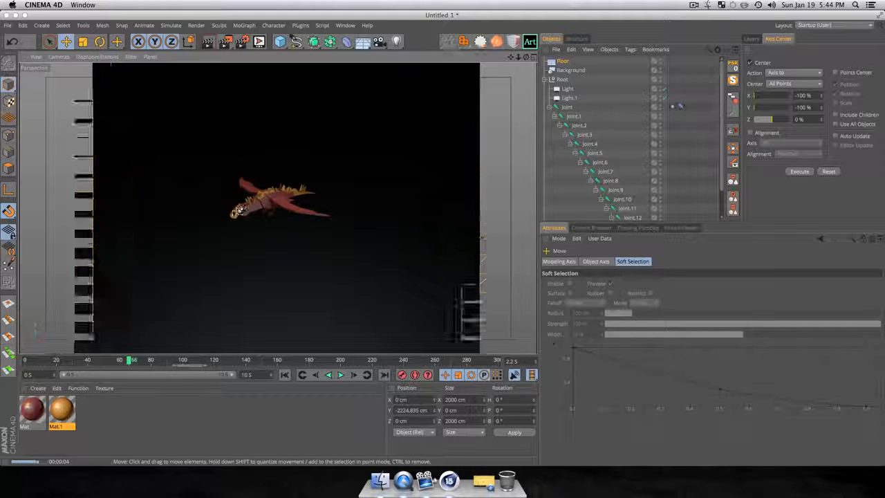
# - Delete the Floor object and render the dragon against the background alone
pyautogui.scroll(2, 287, 196)
pyautogui.click(562, 60)
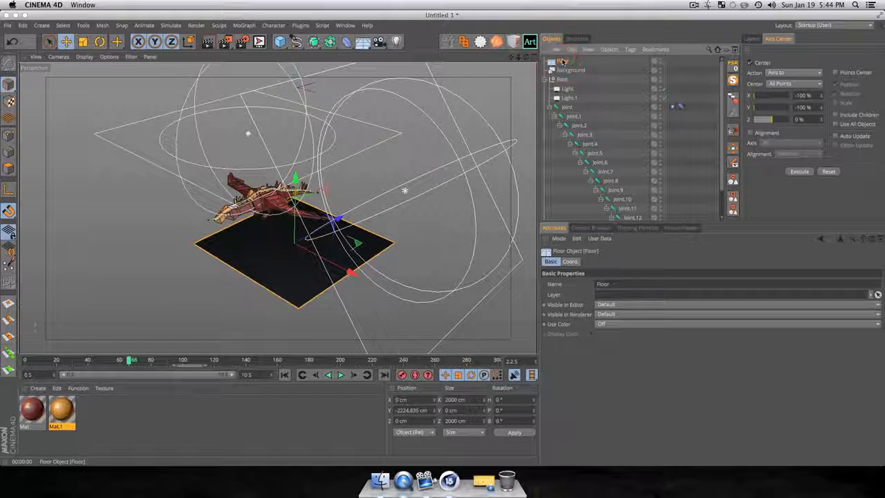
pyautogui.press('super+BackSpace')
pyautogui.press('super+r')
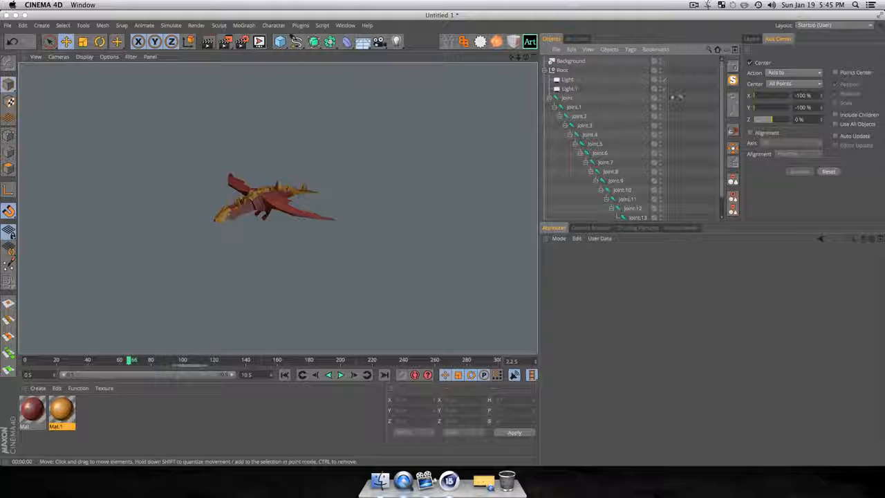
# - Raise the second light's intensity to 268% and render a closer preview of the dragon
pyautogui.scroll(5, 240, 185)
pyautogui.press('3')
pyautogui.moveTo(251, 178)
pyautogui.mouseDown()
pyautogui.moveTo(251, 149)
pyautogui.moveTo(253, 180)
pyautogui.mouseUp()
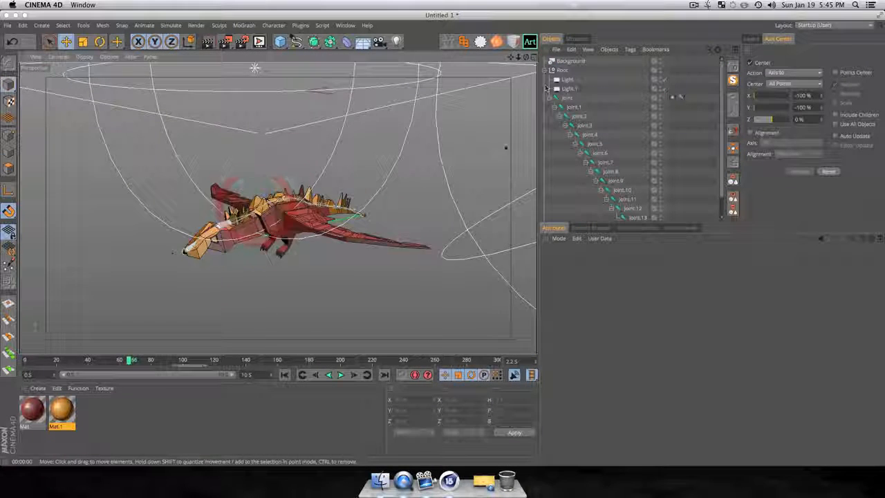
pyautogui.click(568, 89)
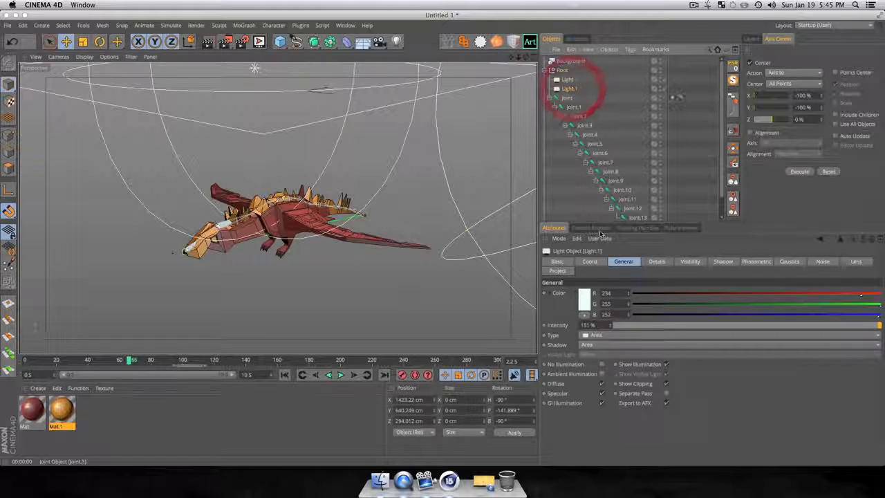
pyautogui.moveTo(611, 326); pyautogui.dragTo(398, 202)
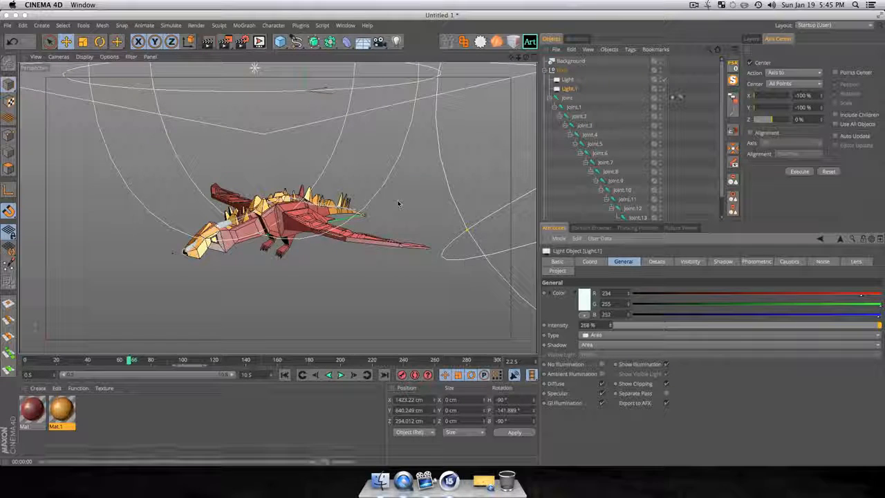
pyautogui.press('super+r')
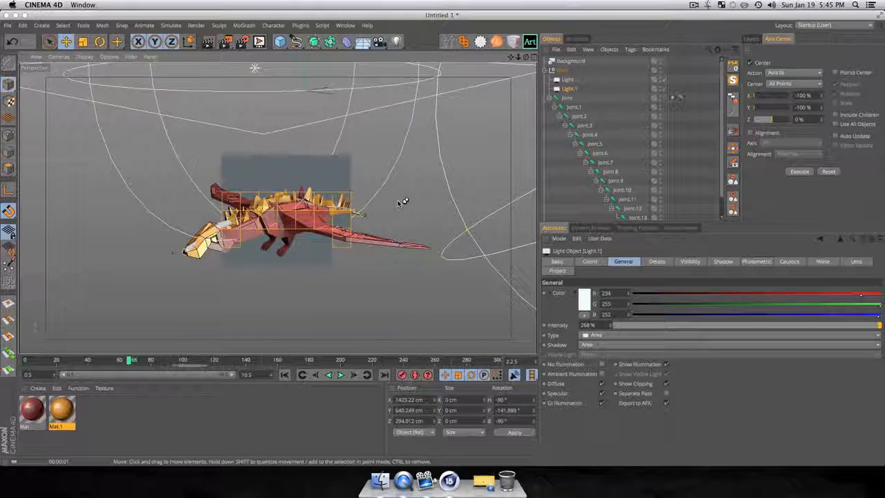
# - Delete the Background object and render the lit dragon again
pyautogui.click(561, 43)
pyautogui.press('super+r')
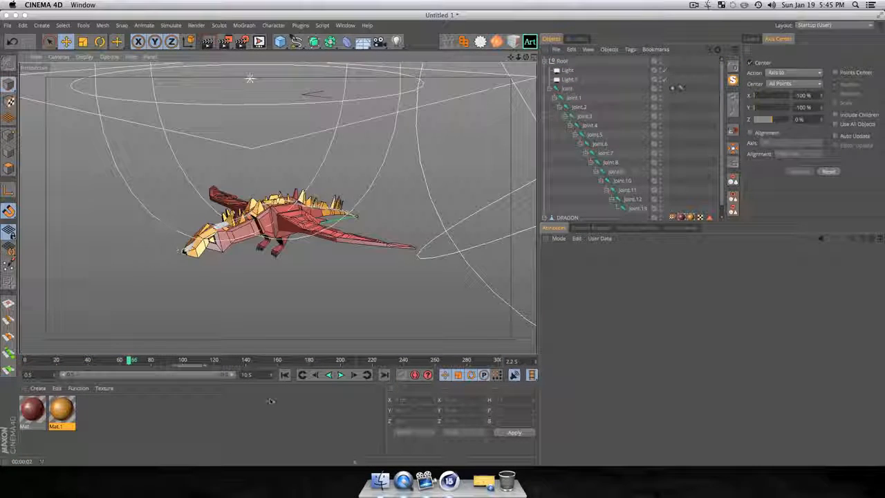
# - Play the flight animation from the first frame, viewing the dragon and its attached lights from several angles, and stop playback
pyautogui.click(285, 373)
pyautogui.click(339, 374)
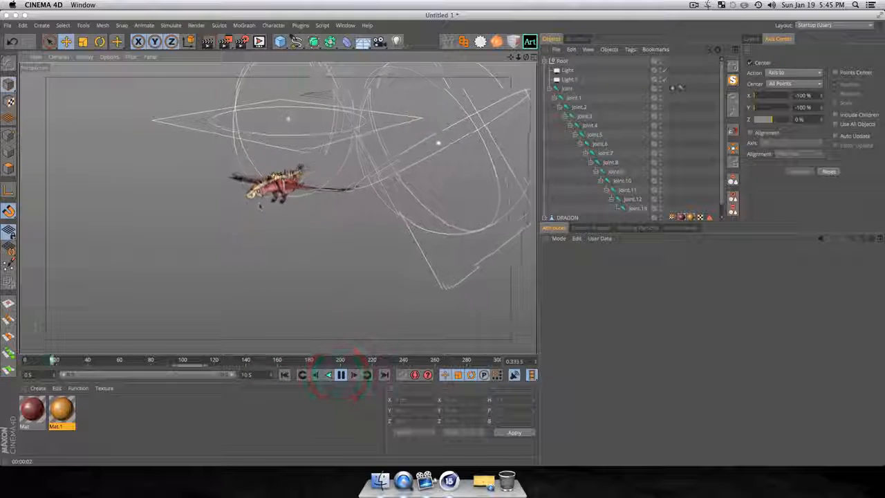
pyautogui.press('3')
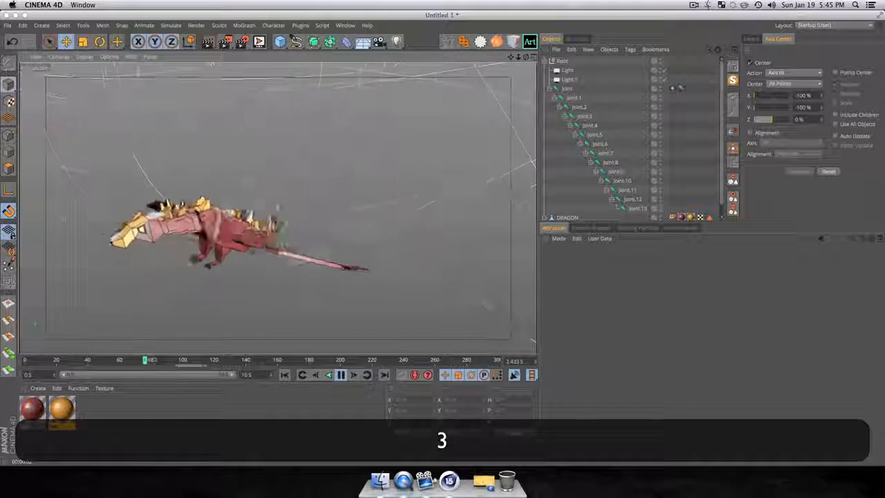
pyautogui.moveTo(221, 256); pyautogui.dragTo(133, 183)
pyautogui.press('3')
pyautogui.moveTo(194, 190); pyautogui.dragTo(371, 320)
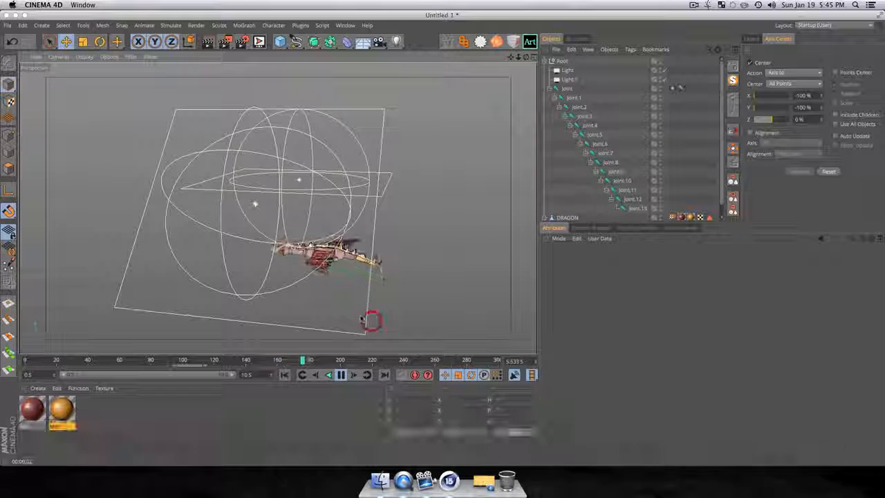
pyautogui.click(341, 374)
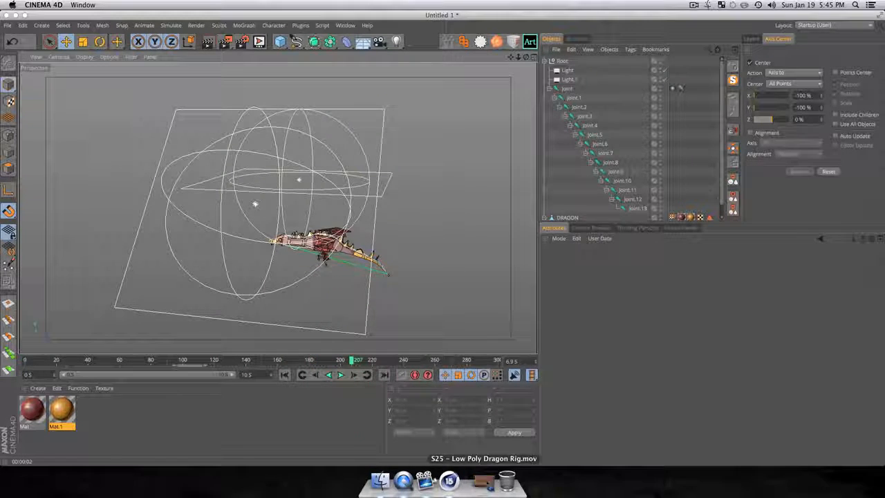
# - Open S25 - Low Poly Dragon Rig.mov in QuickTime Player, watch the finished dragon animation and pause it
pyautogui.click(483, 480)
pyautogui.click(379, 263)
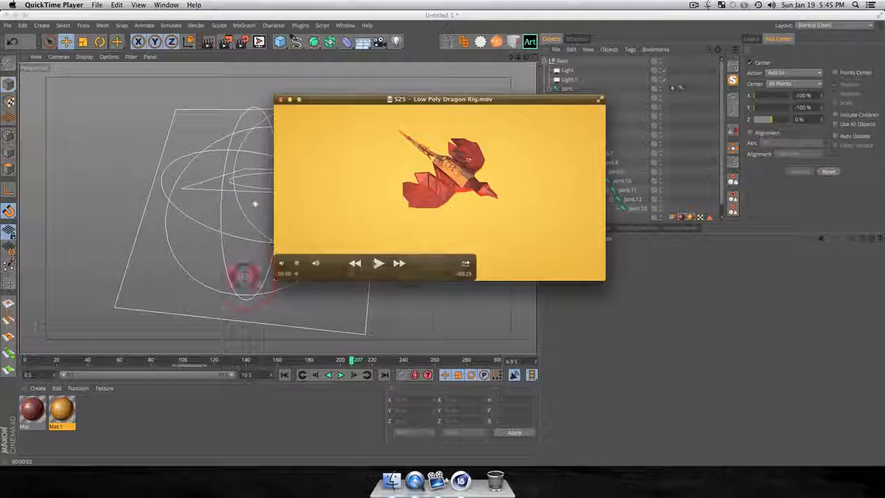
pyautogui.click(378, 264)
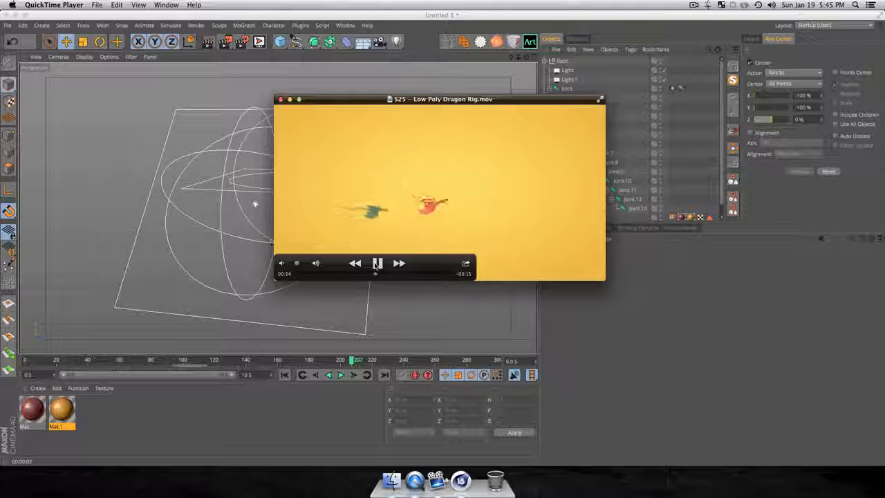
pyautogui.click(377, 263)
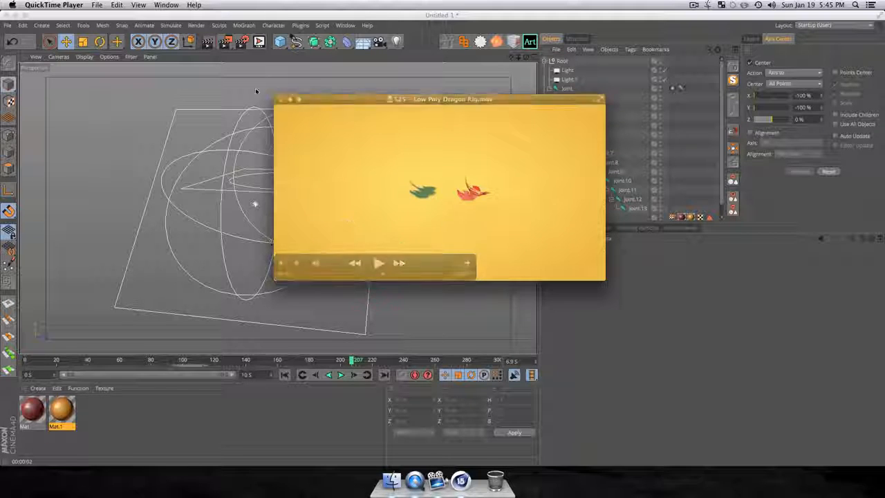